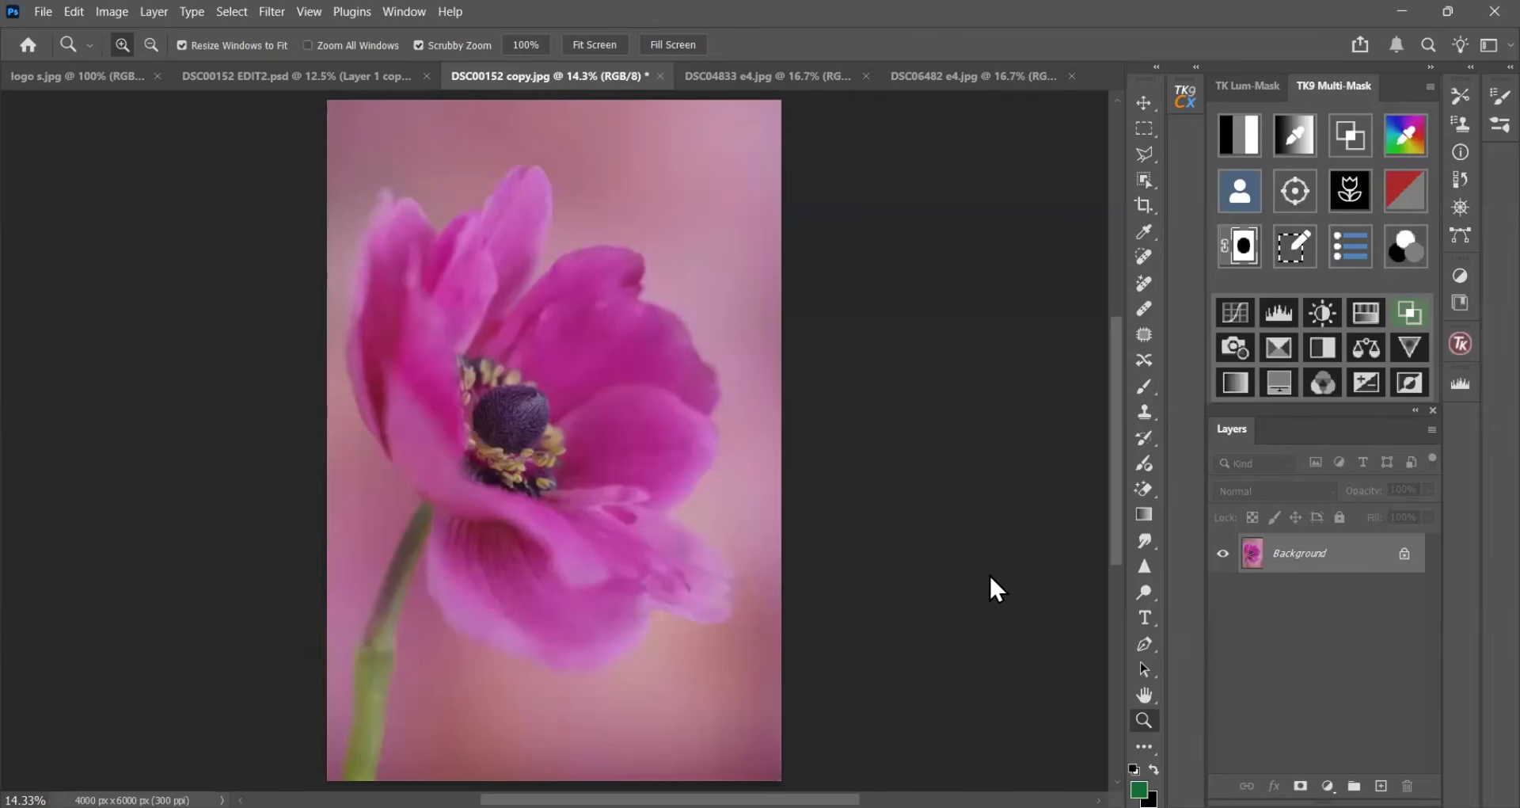
- Rotate the DSC06482 e4.jpg texture image 90° counter clockwise
click(771, 72)
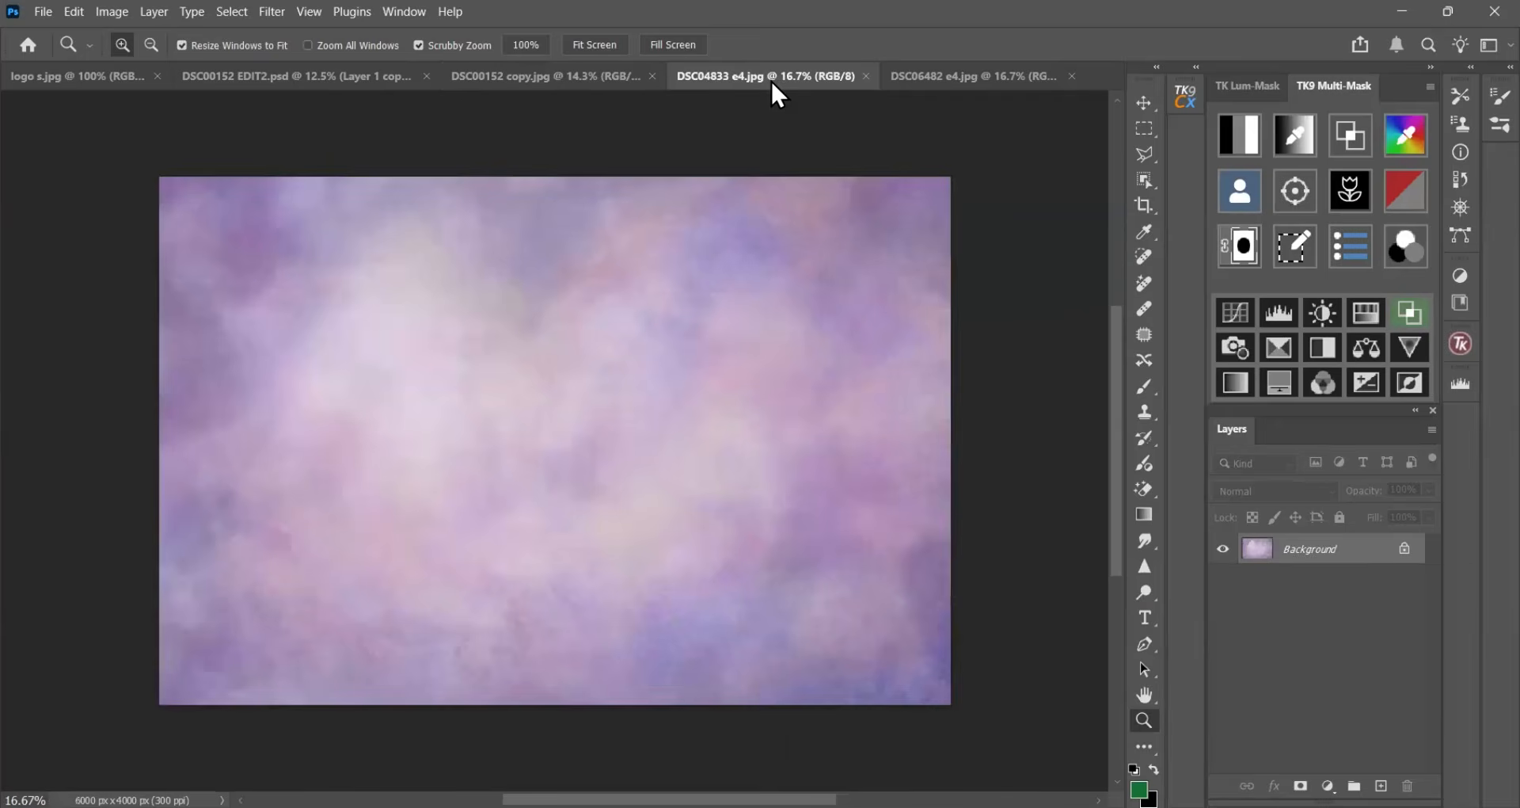
click(958, 71)
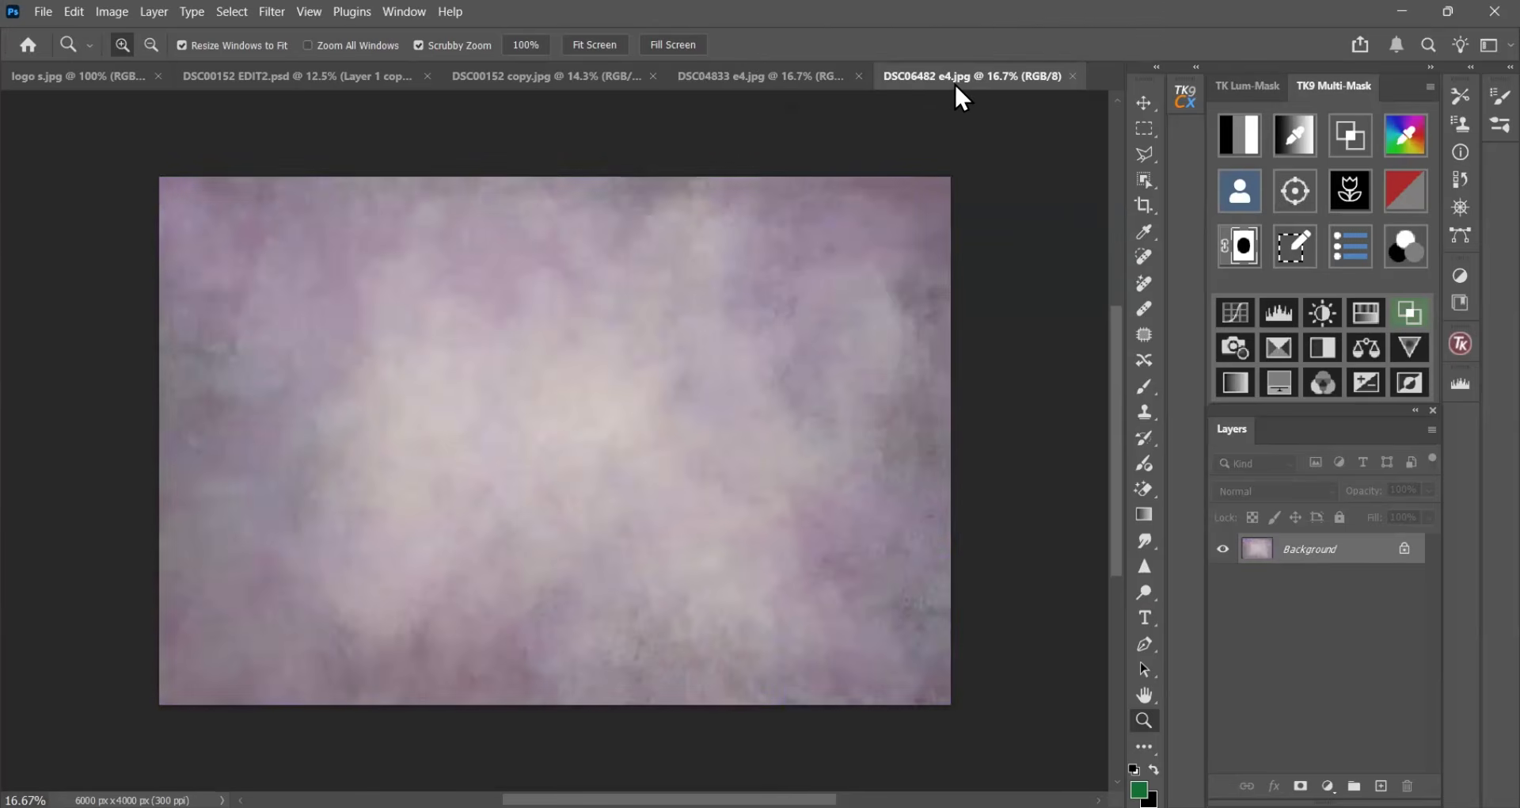
click(111, 11)
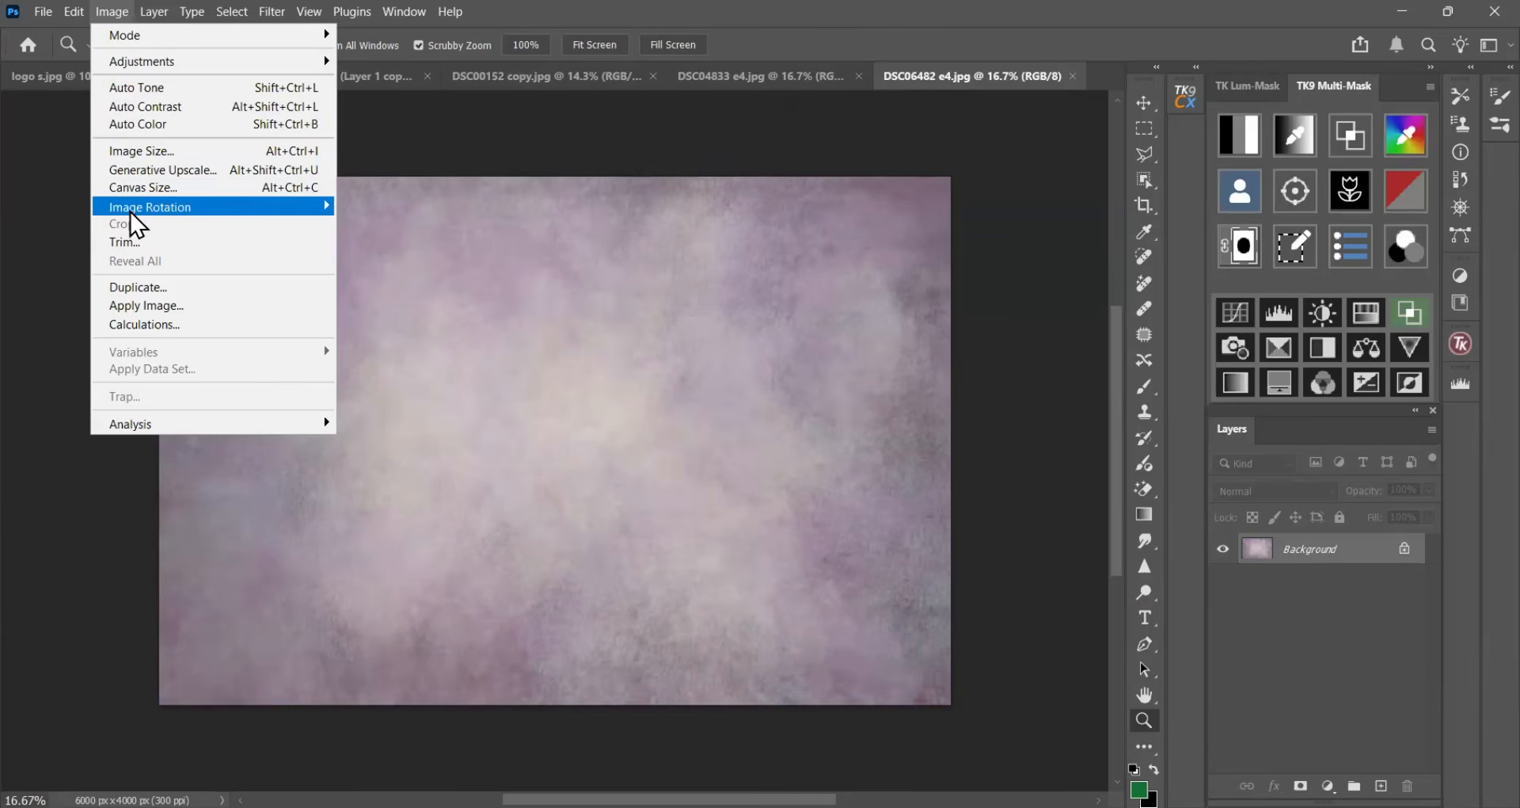
mouse_move(132, 214)
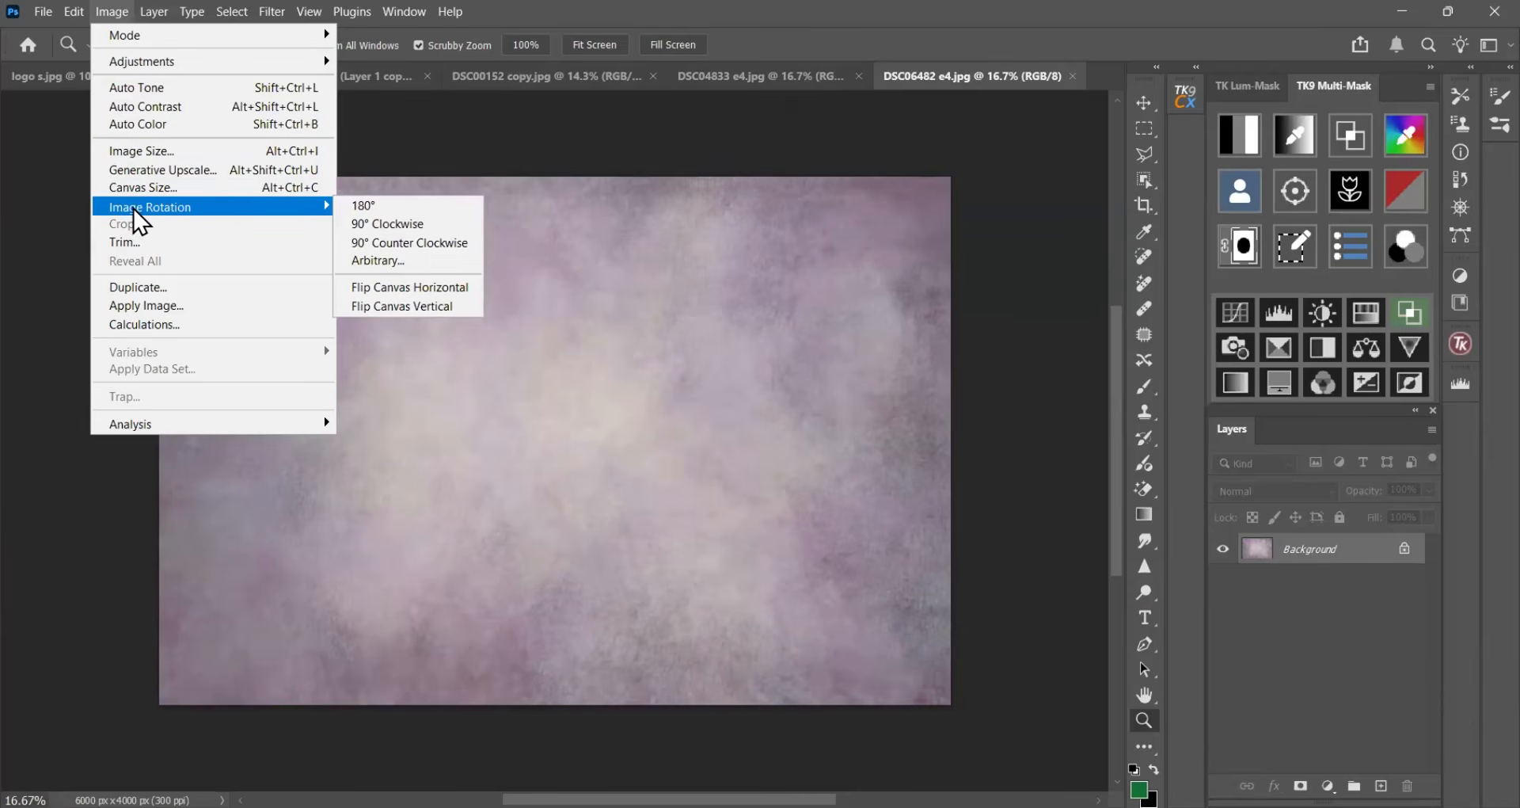
click(383, 243)
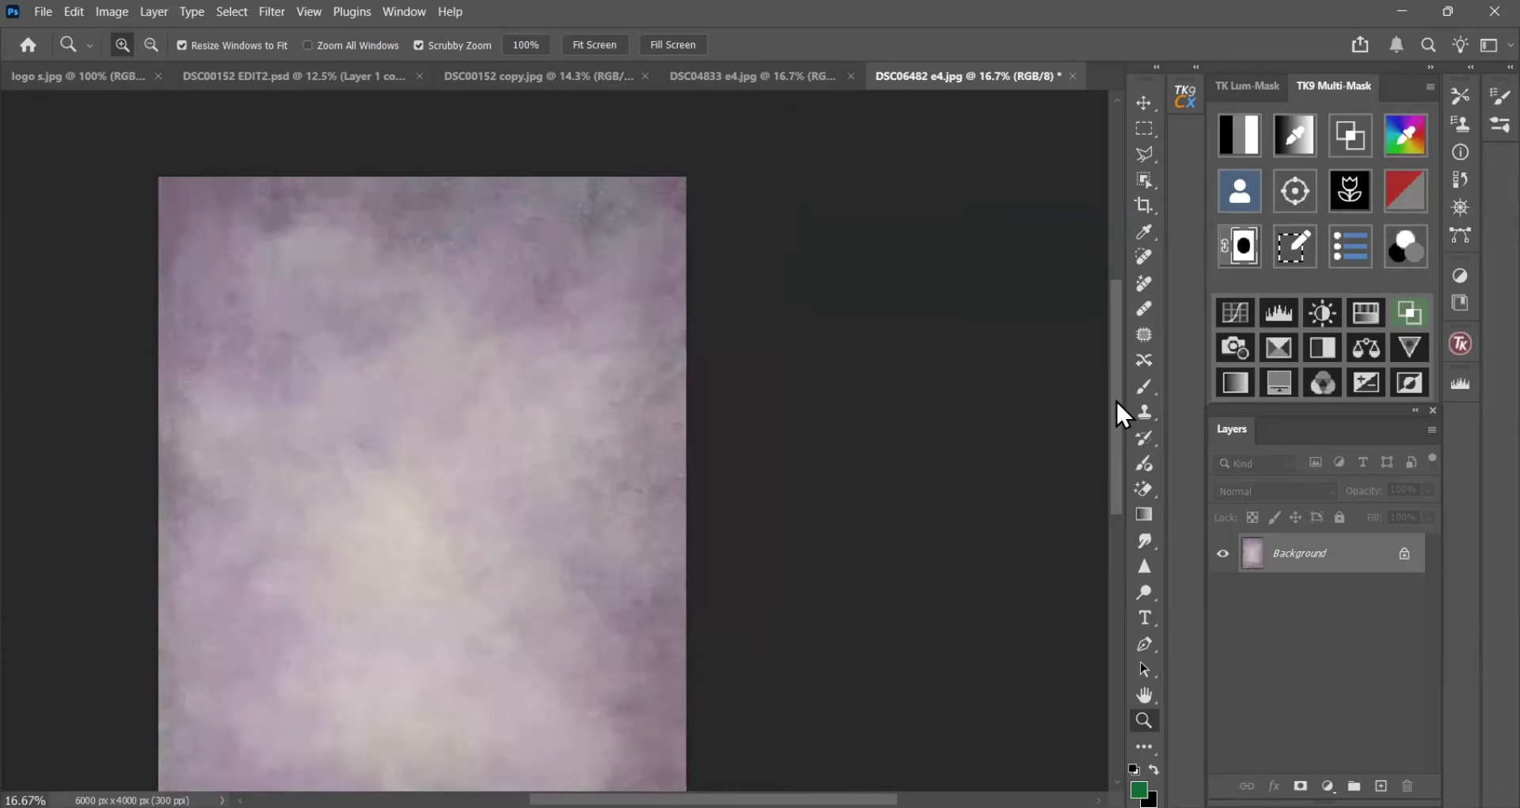
scroll(1118, 408, down, 3)
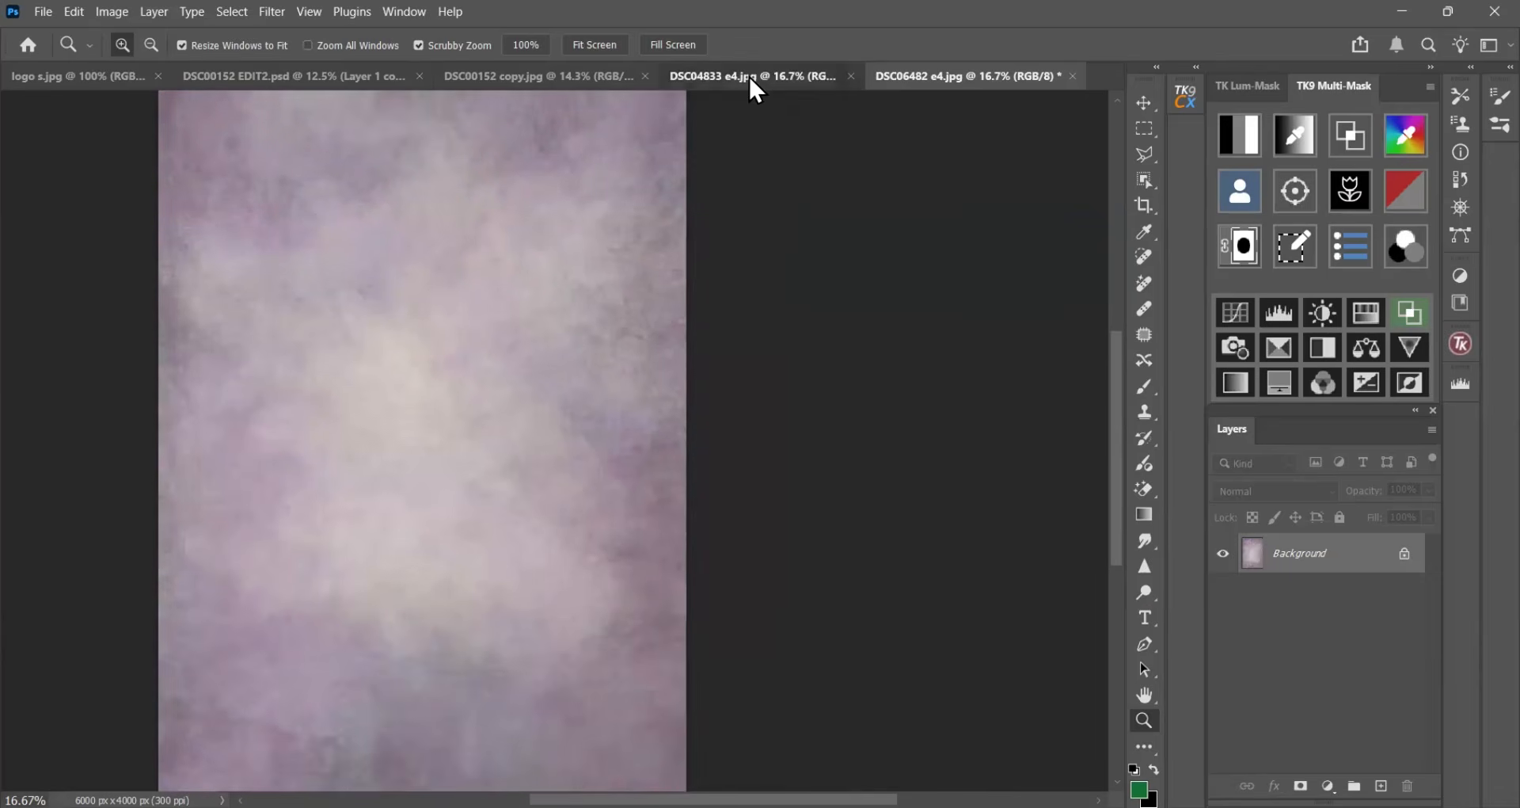
- Rotate the DSC04833 e4.jpg texture image 90° clockwise to portrait orientation
click(752, 79)
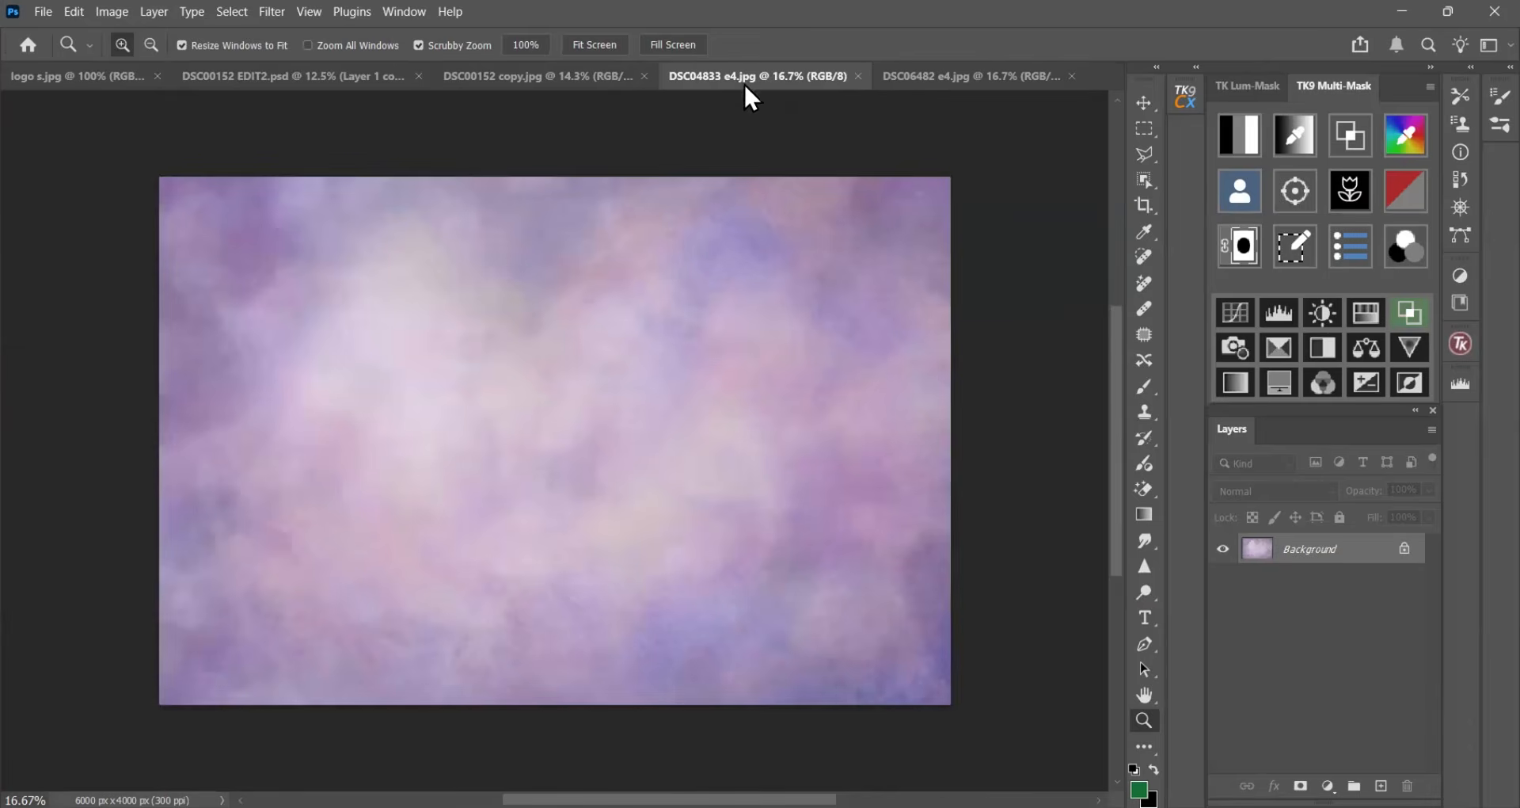
click(112, 11)
mouse_move(146, 224)
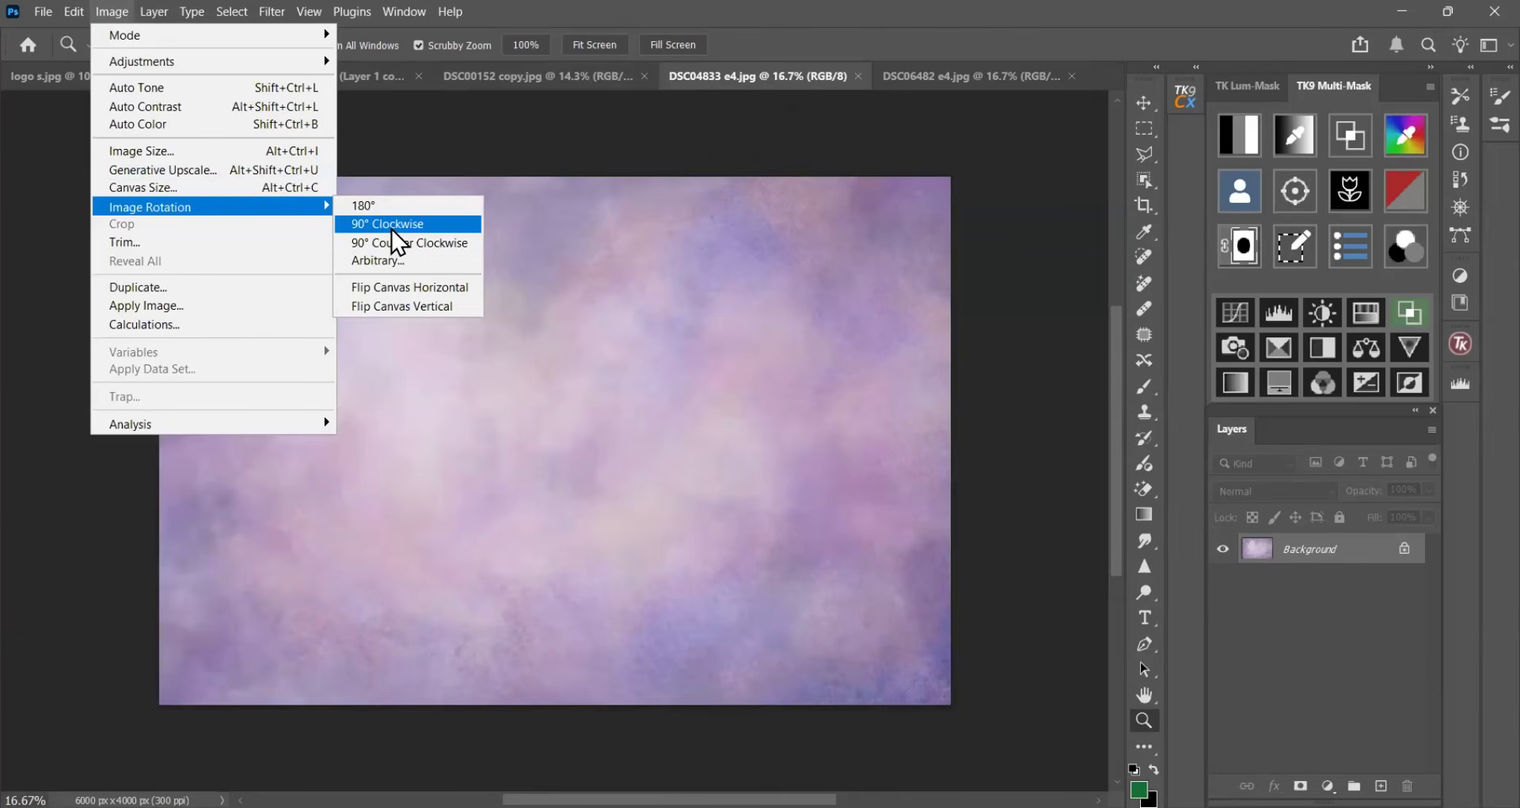
click(393, 227)
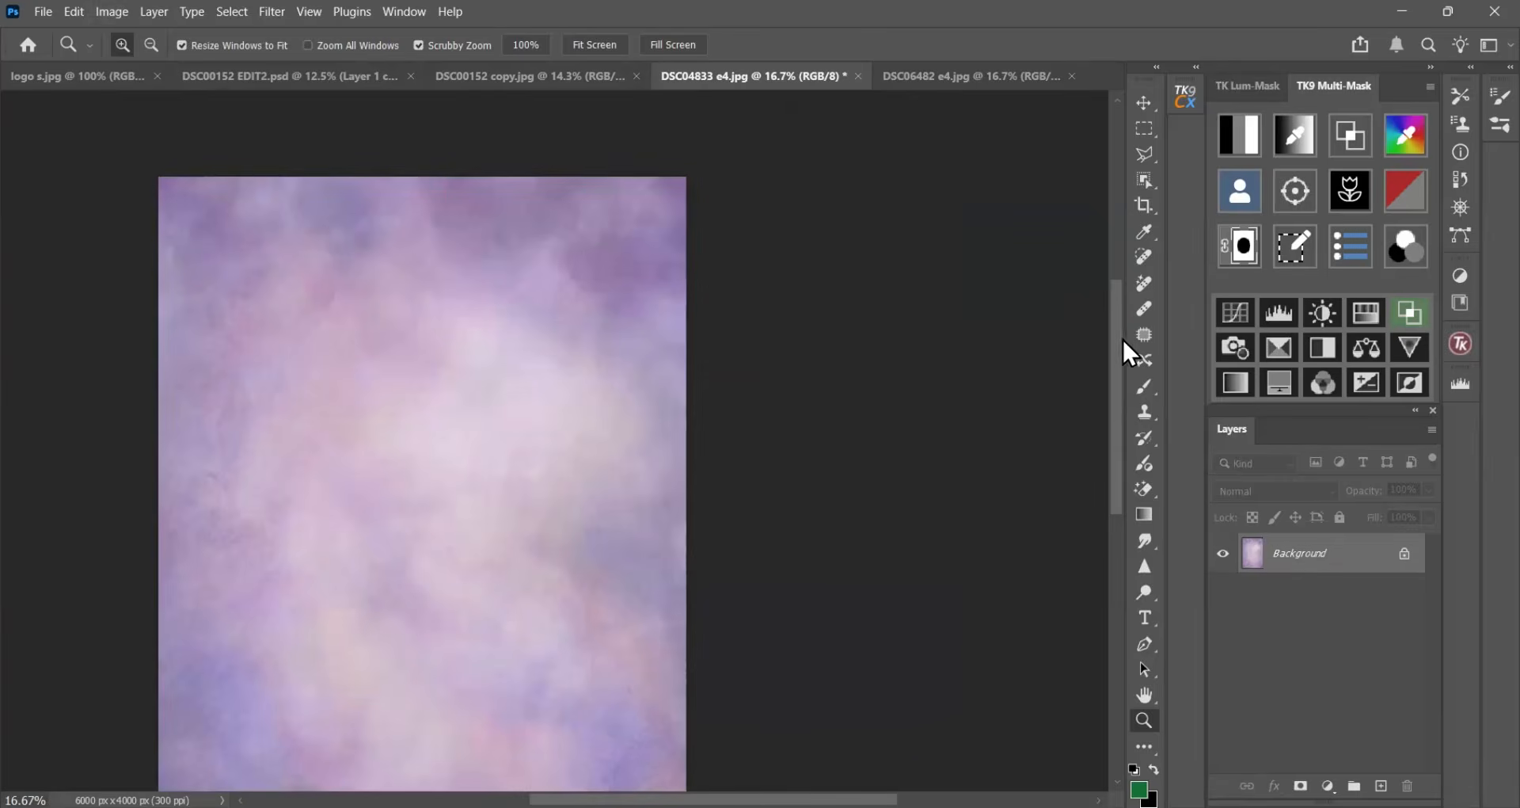
drag(1117, 339, 1115, 369)
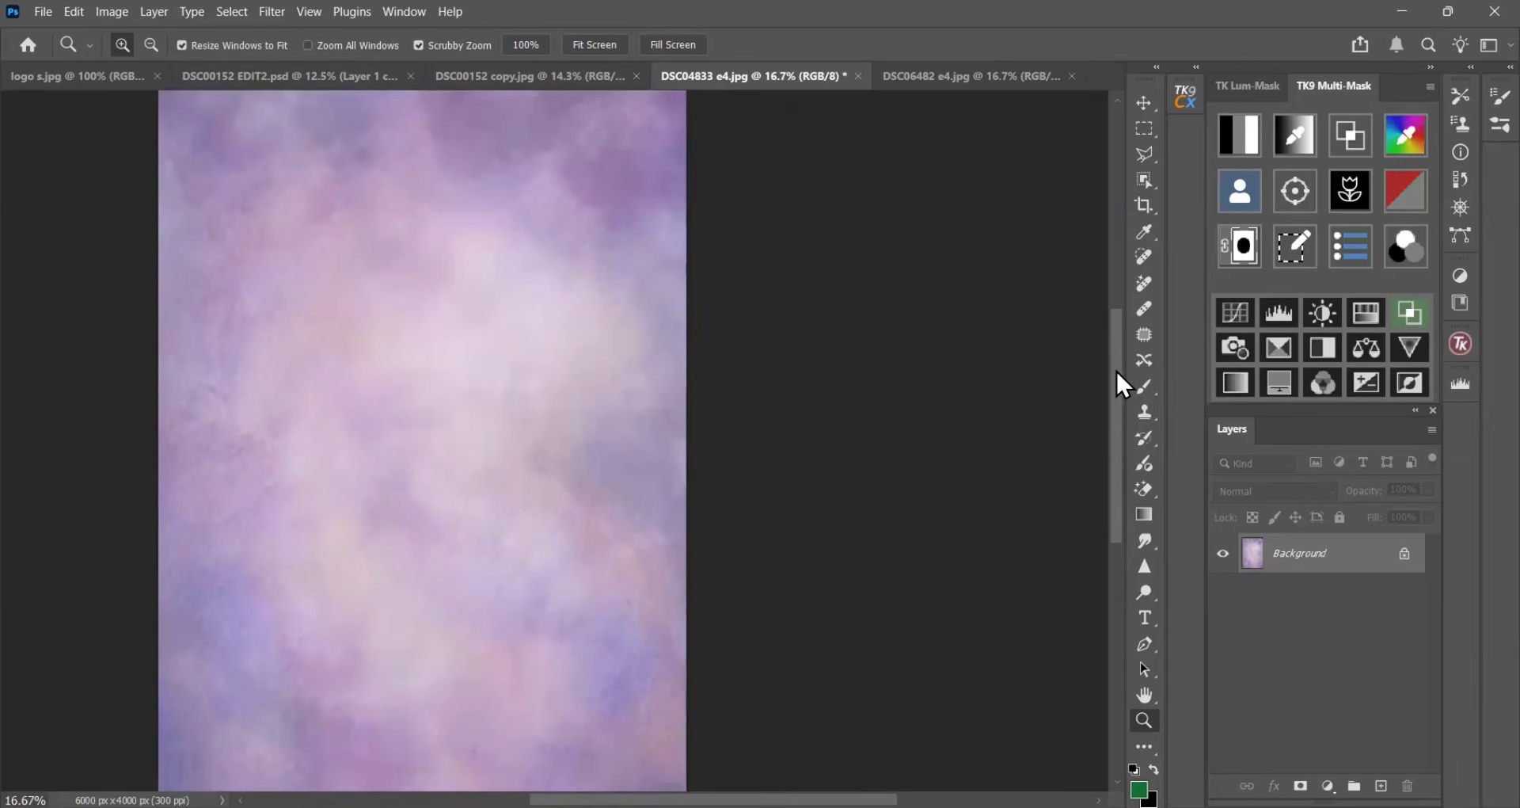
- Copy the entire DSC04833 e4.jpg texture and paste it as a new layer into the flower image DSC00152 copy.jpg
click(75, 12)
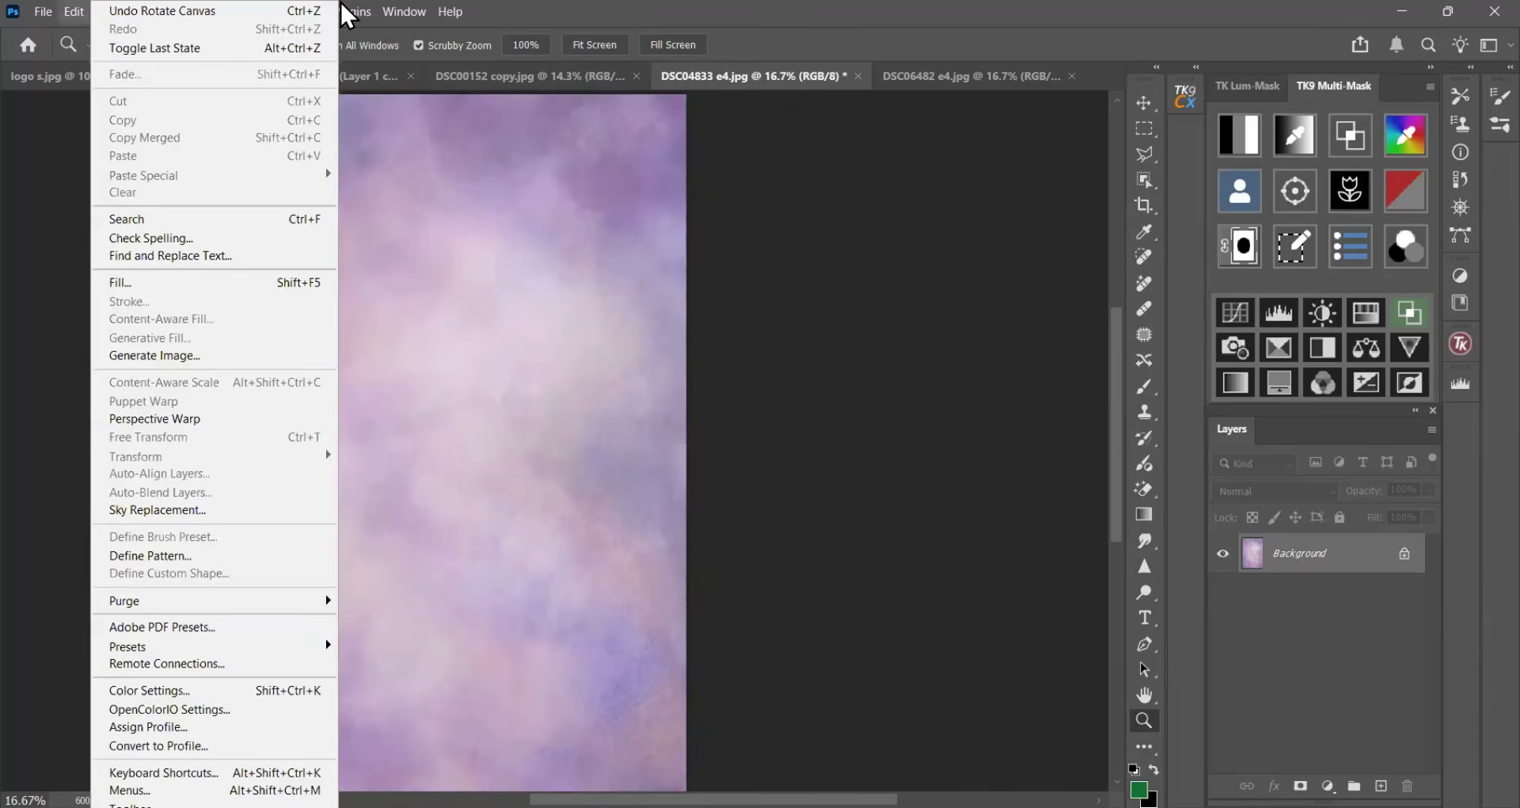
click(226, 14)
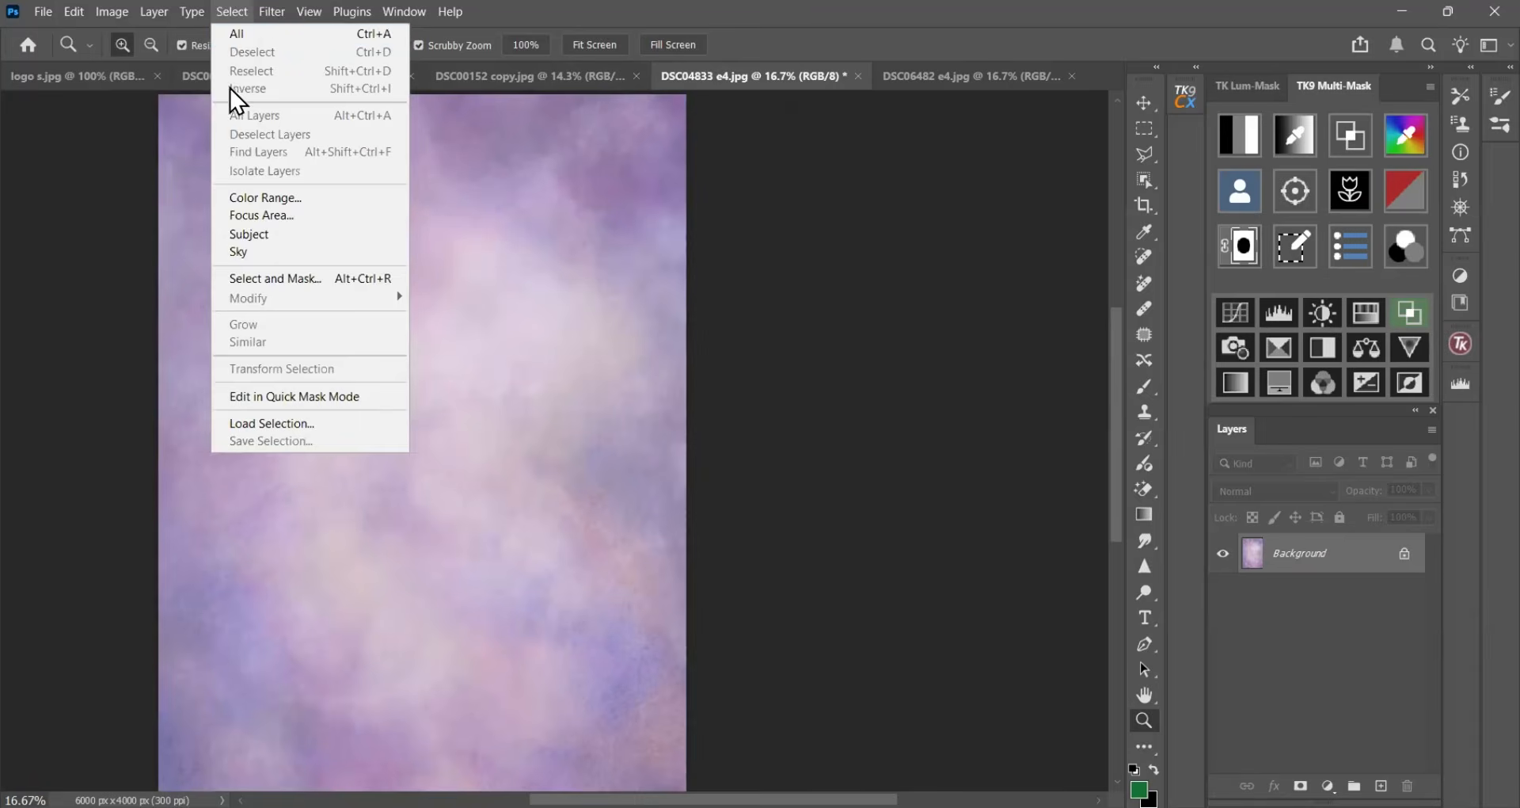
click(238, 34)
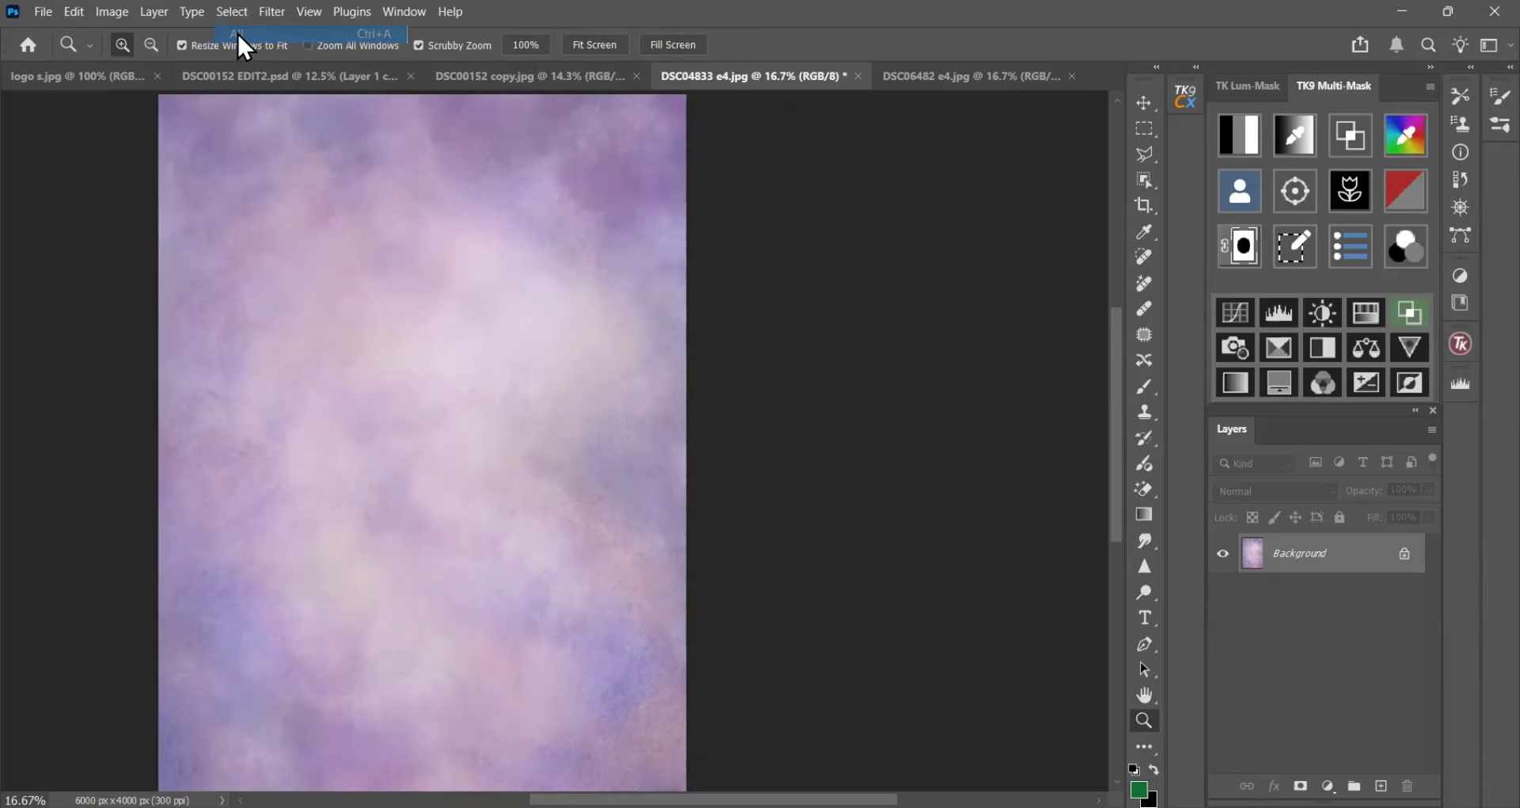
click(82, 10)
click(123, 120)
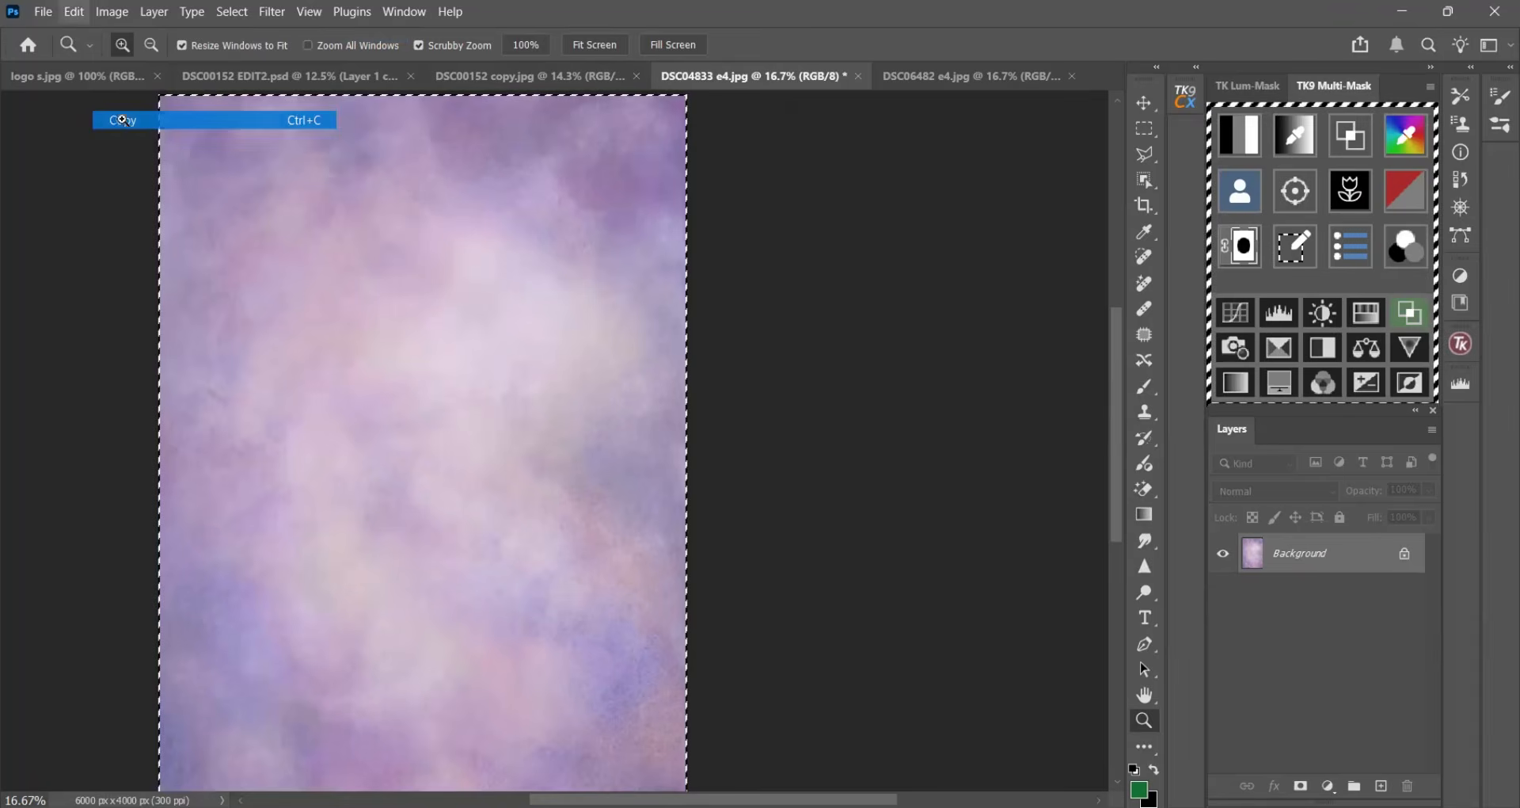
click(496, 76)
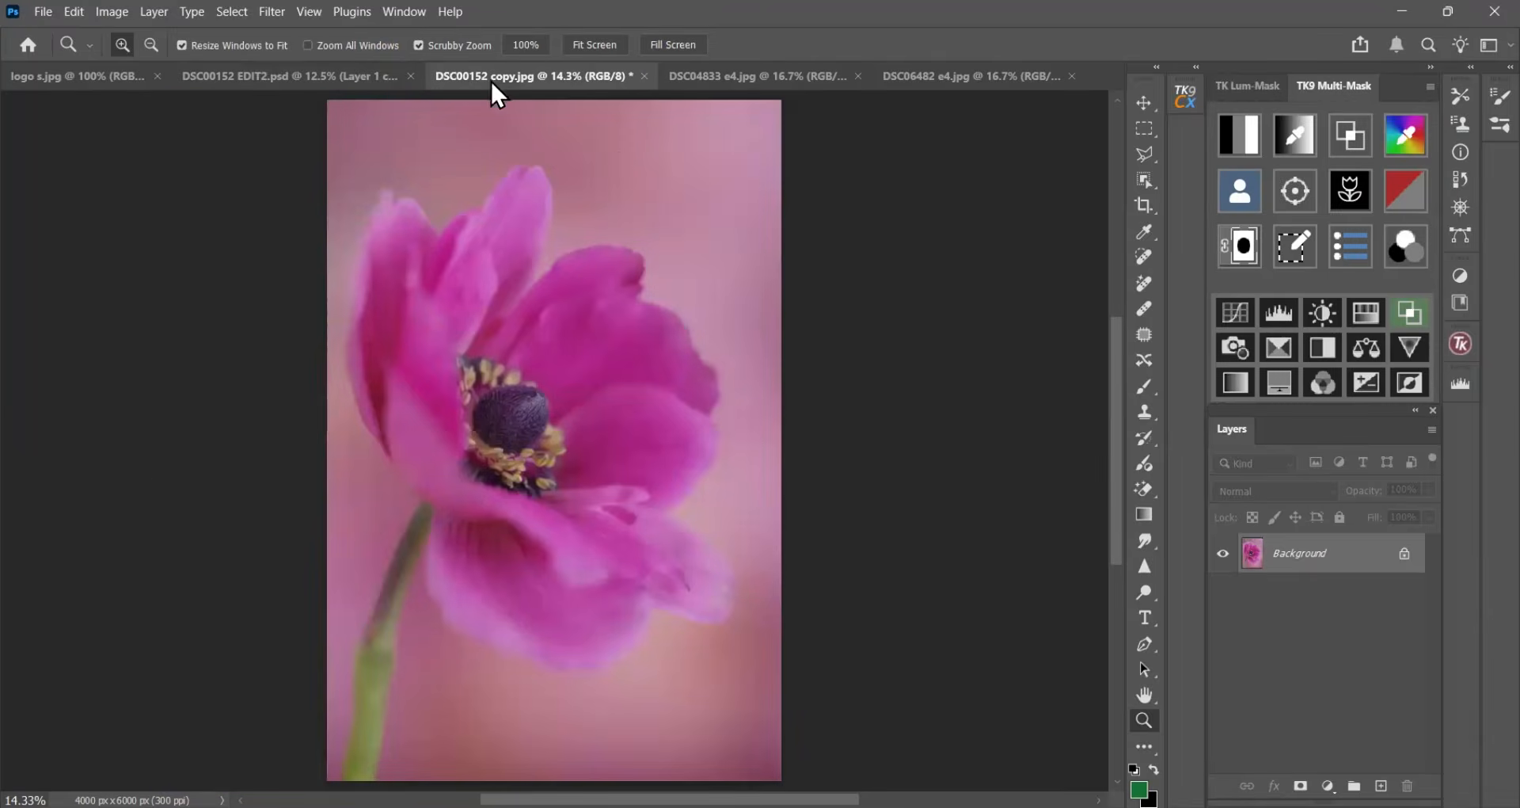
click(74, 11)
click(134, 154)
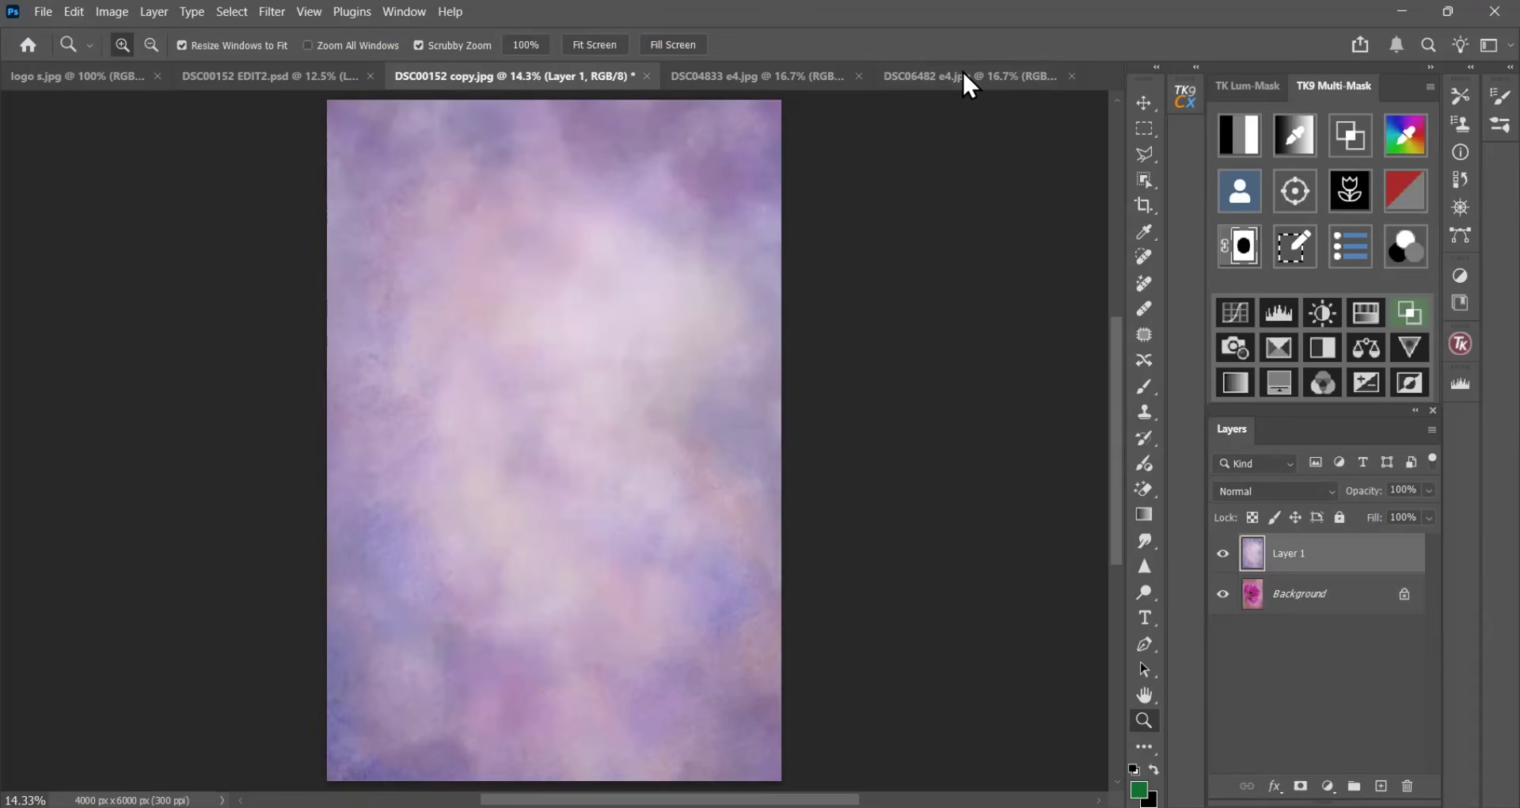
- Bring the DSC06482 e4.jpg texture into DSC00152 copy.jpg as another layer and move it to cover the whole canvas
click(845, 79)
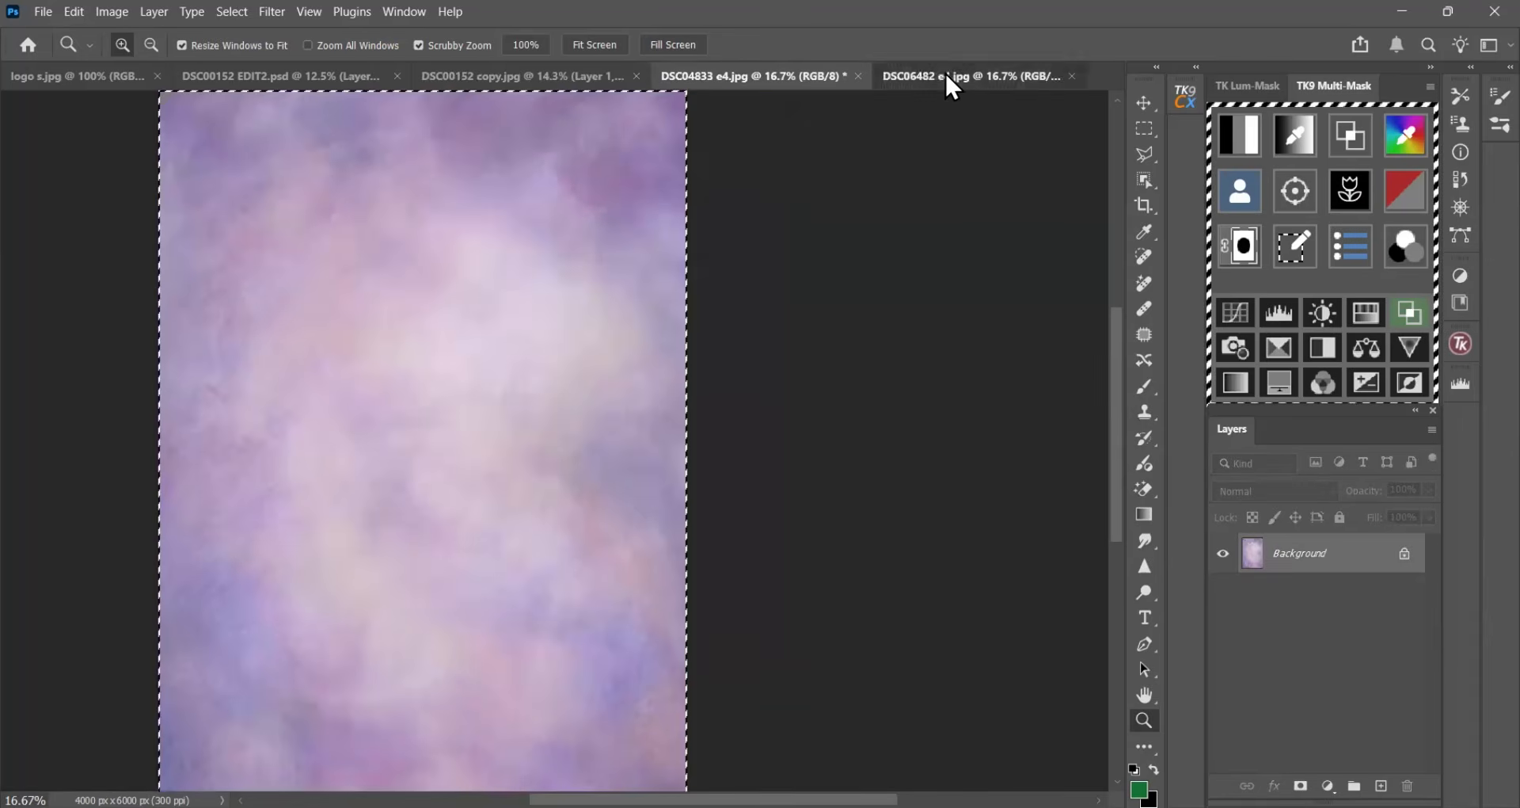
click(947, 77)
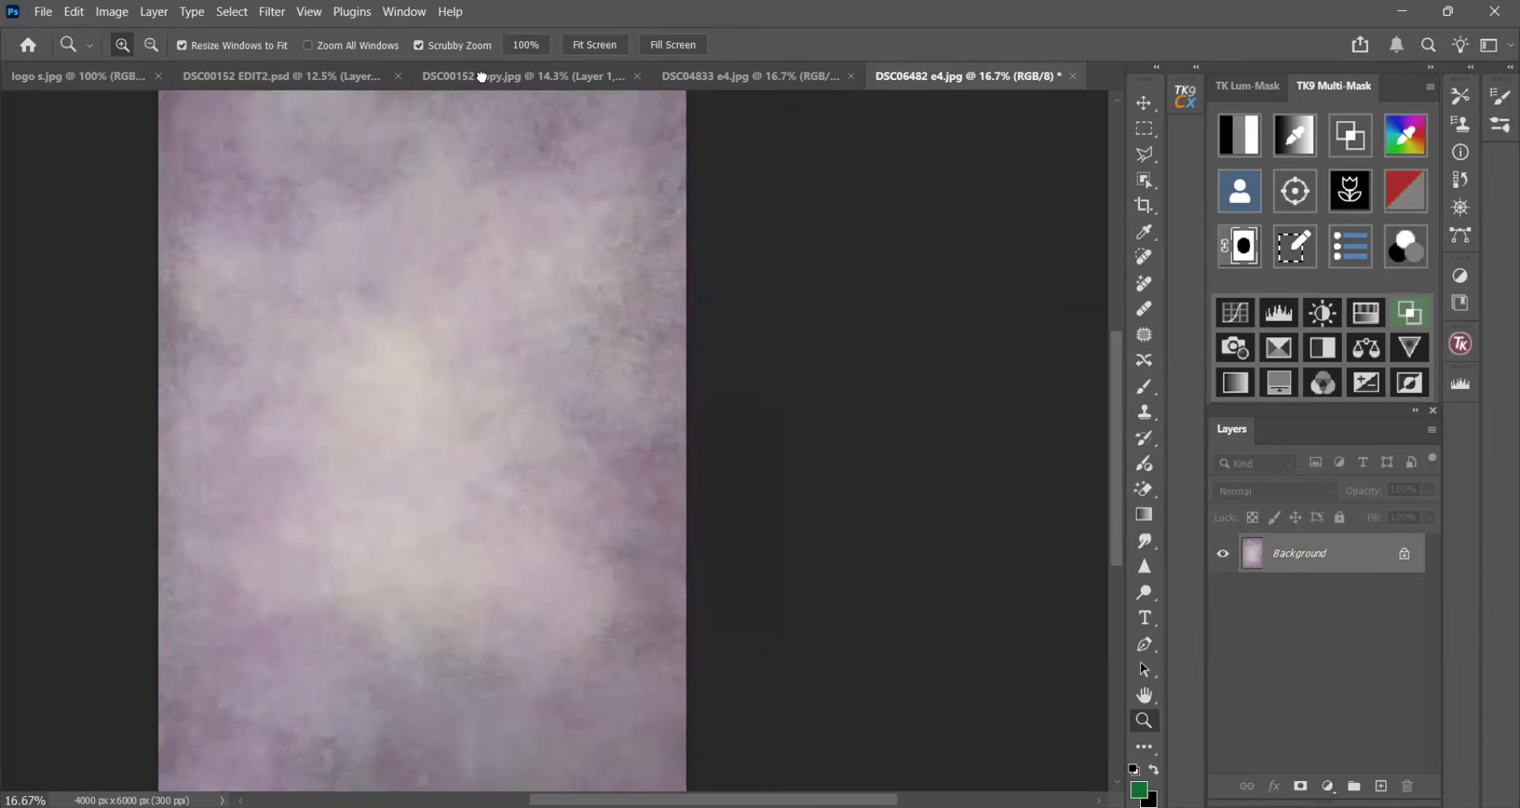
drag(482, 77, 528, 444)
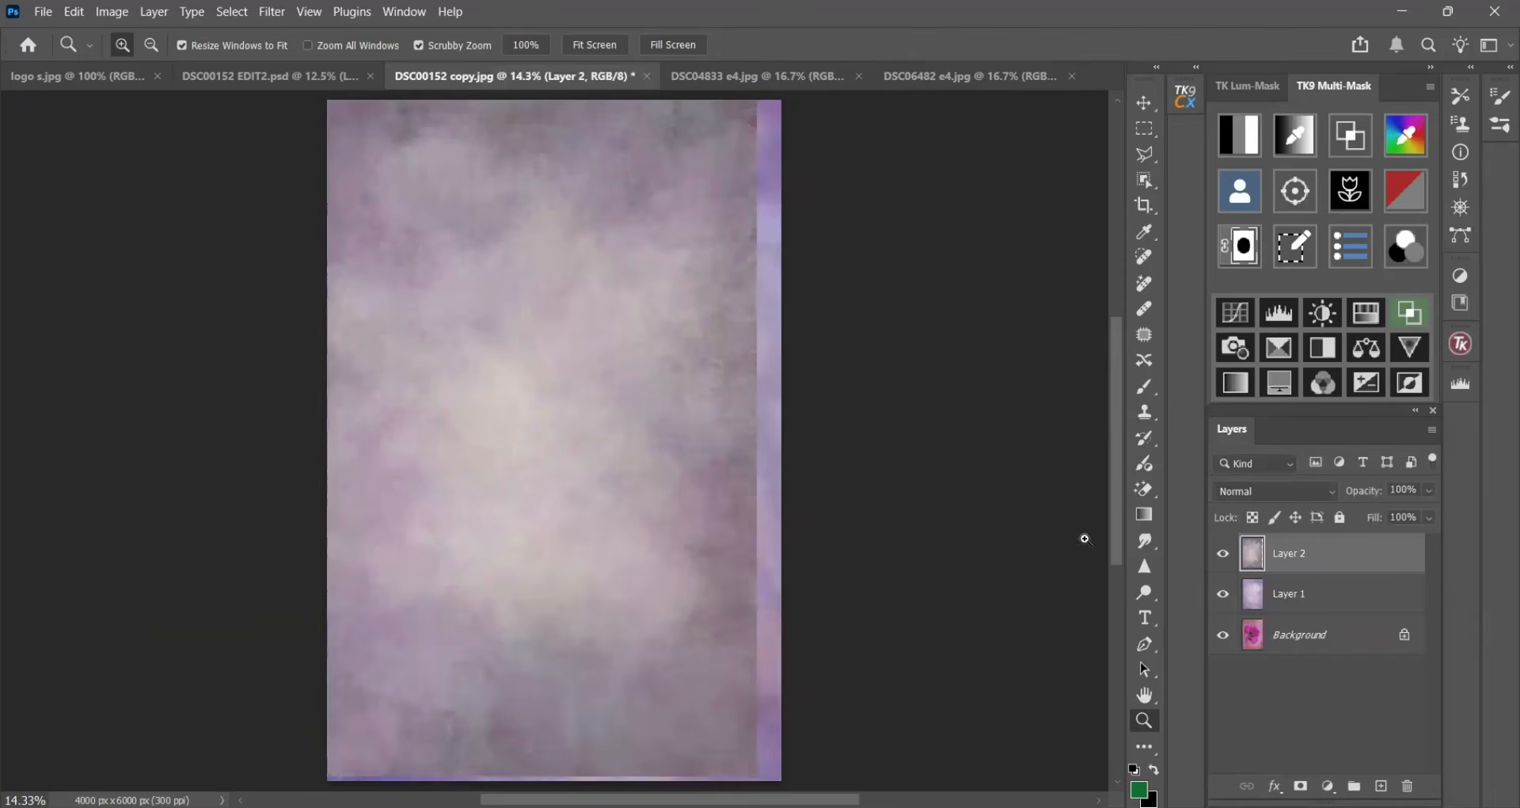
click(1145, 101)
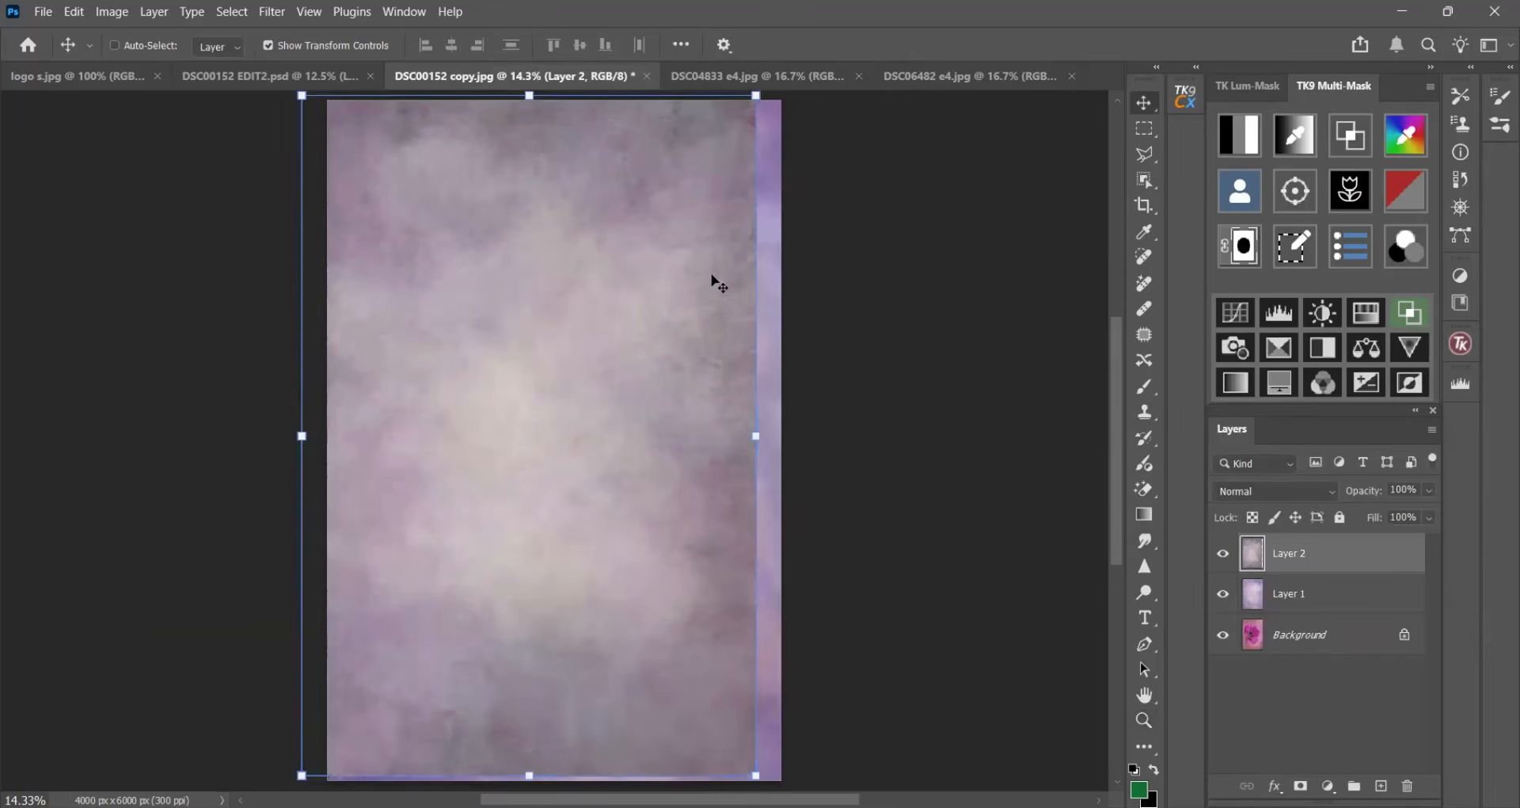
drag(617, 329, 643, 330)
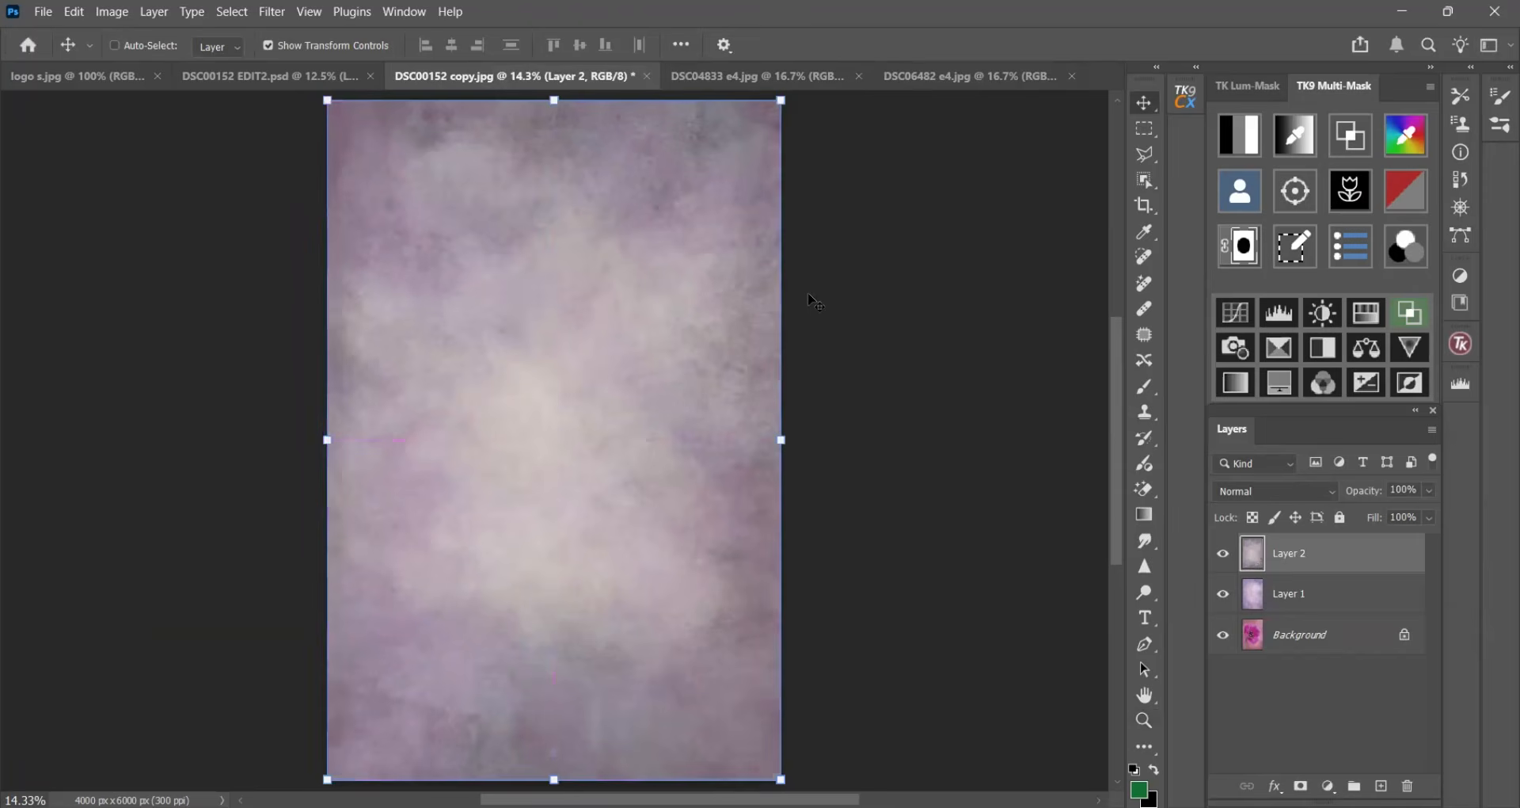
click(819, 77)
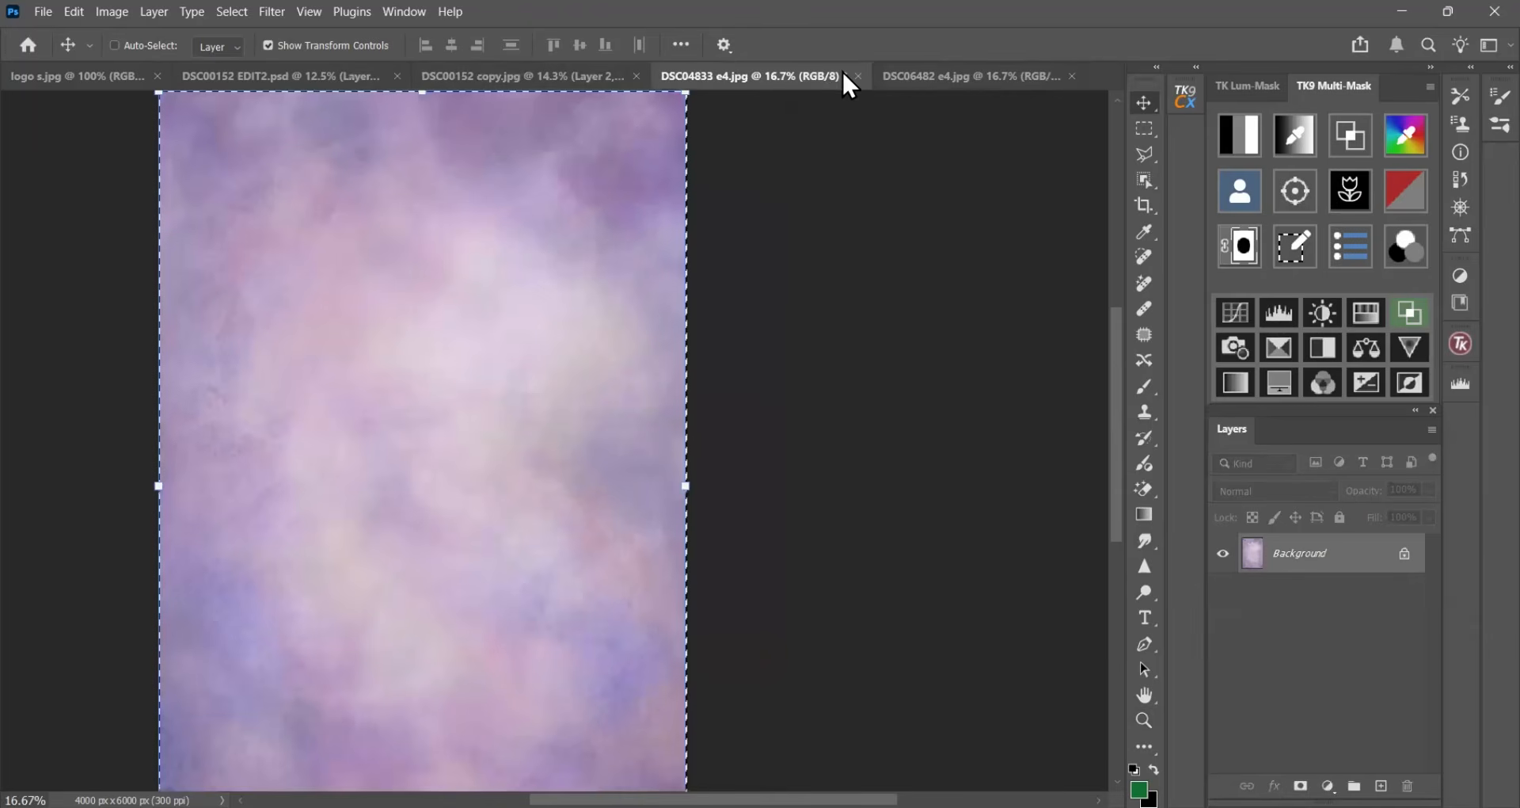
click(111, 12)
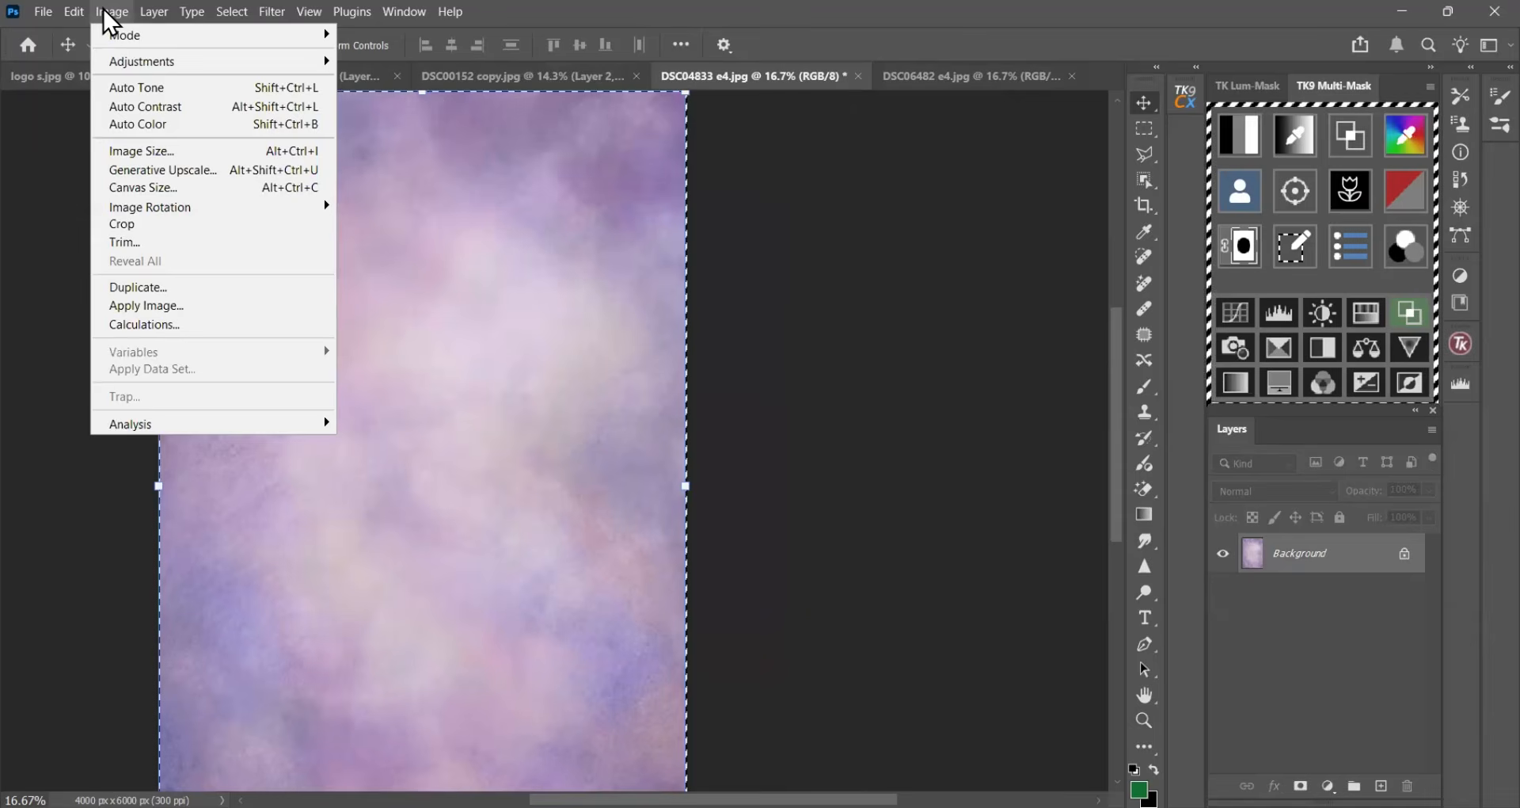
key(Escape)
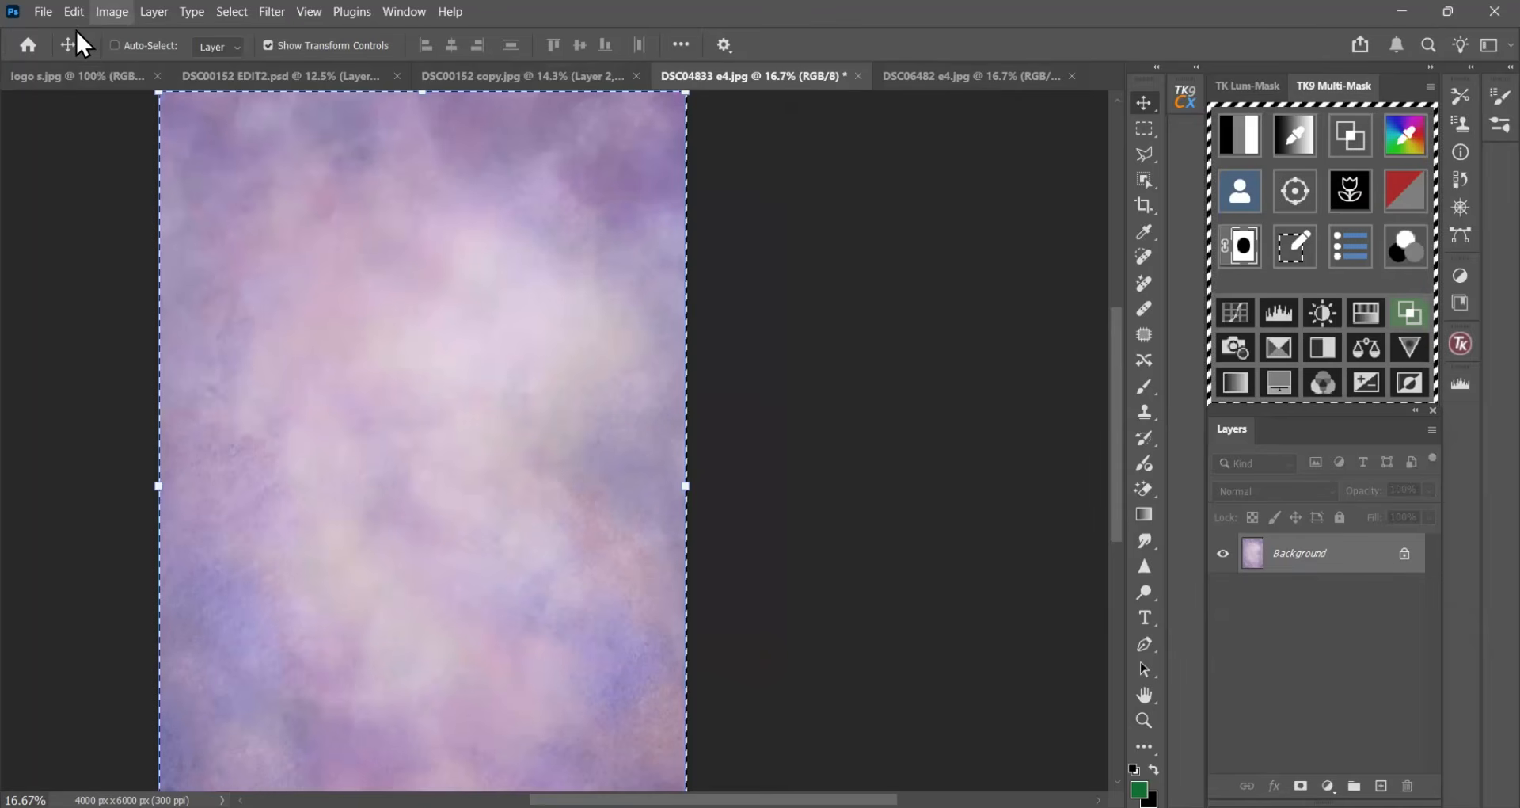
click(232, 11)
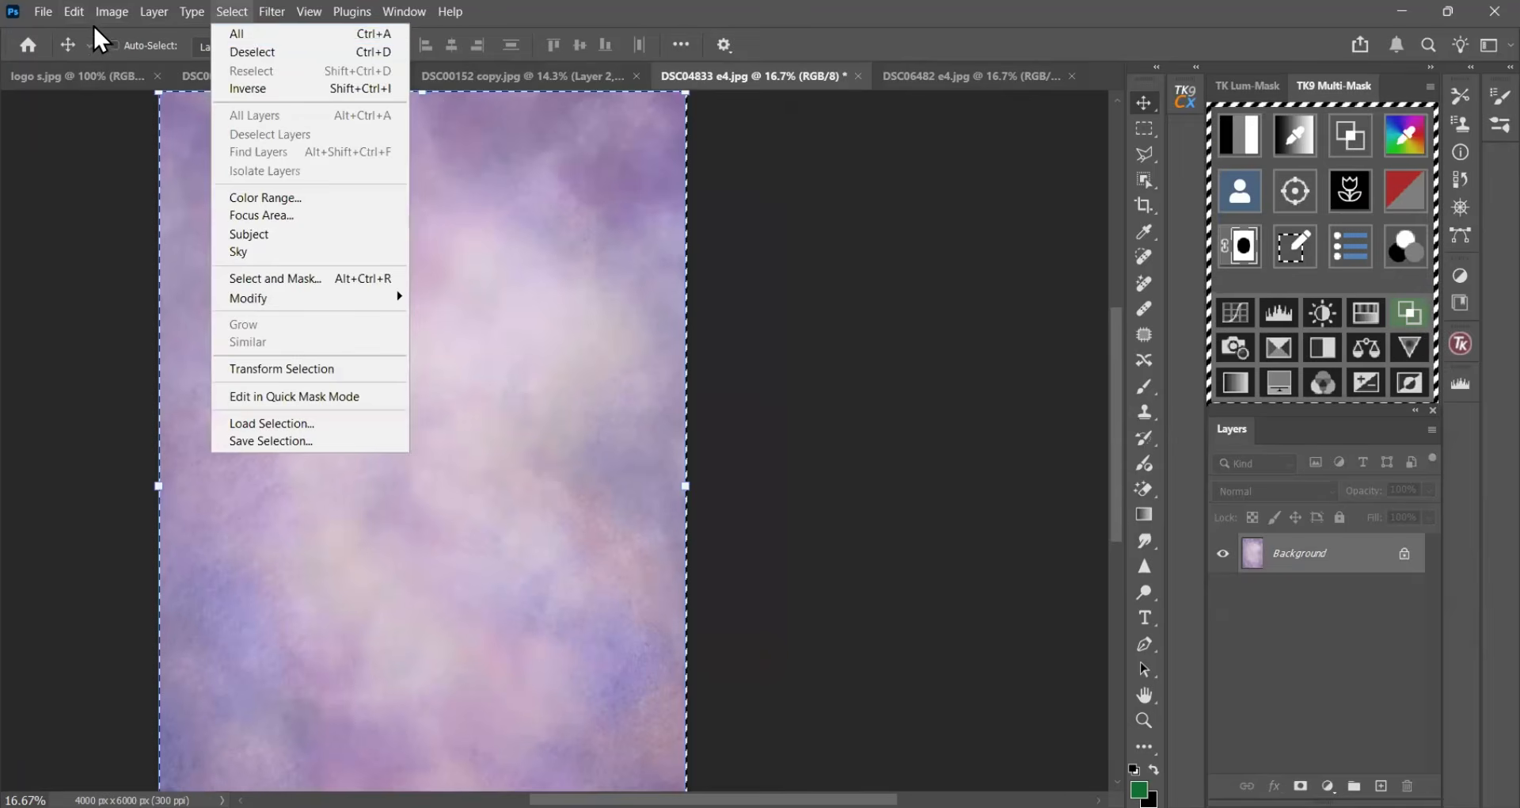
key(Escape)
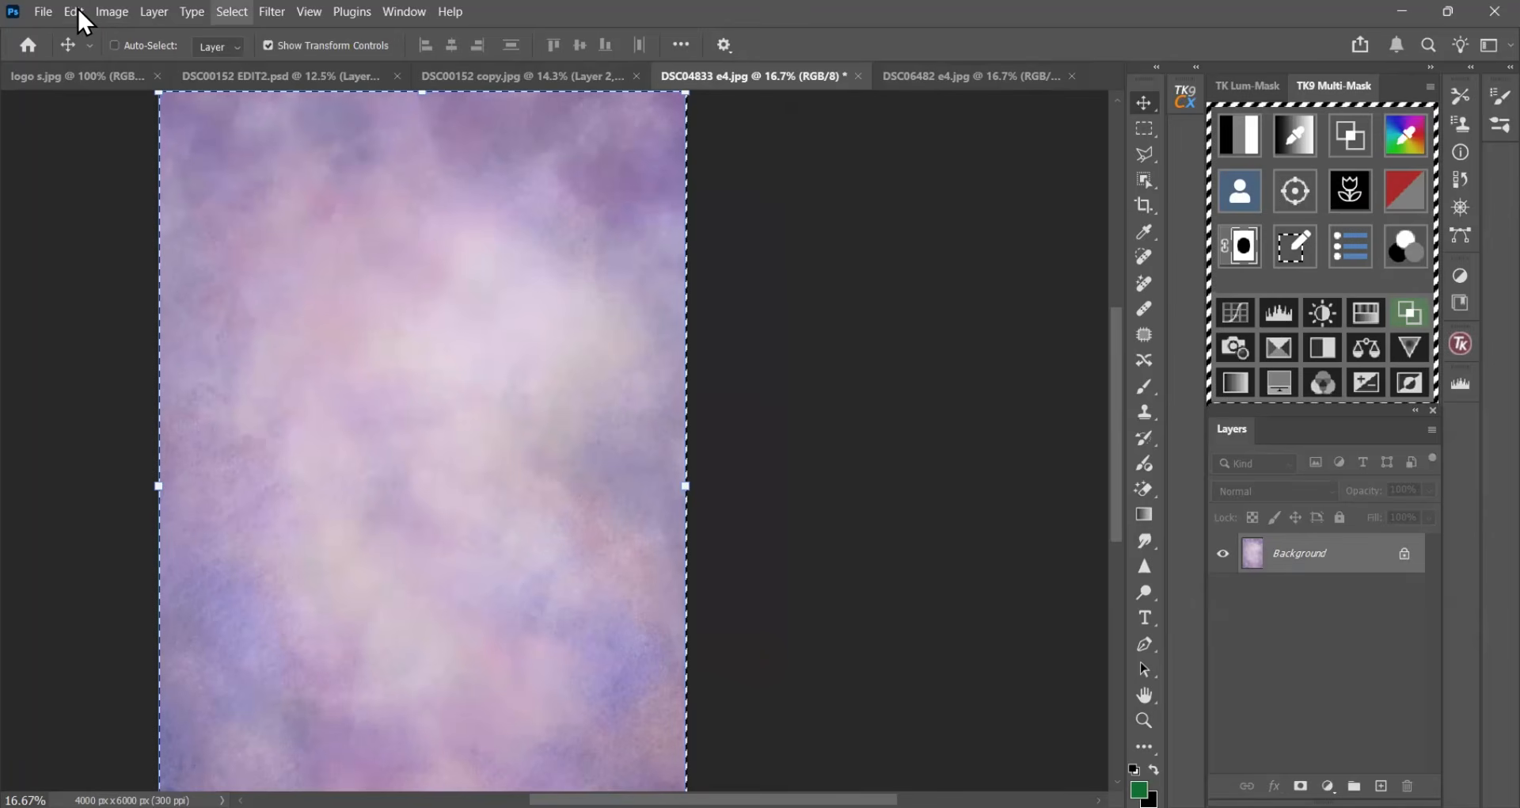
click(77, 16)
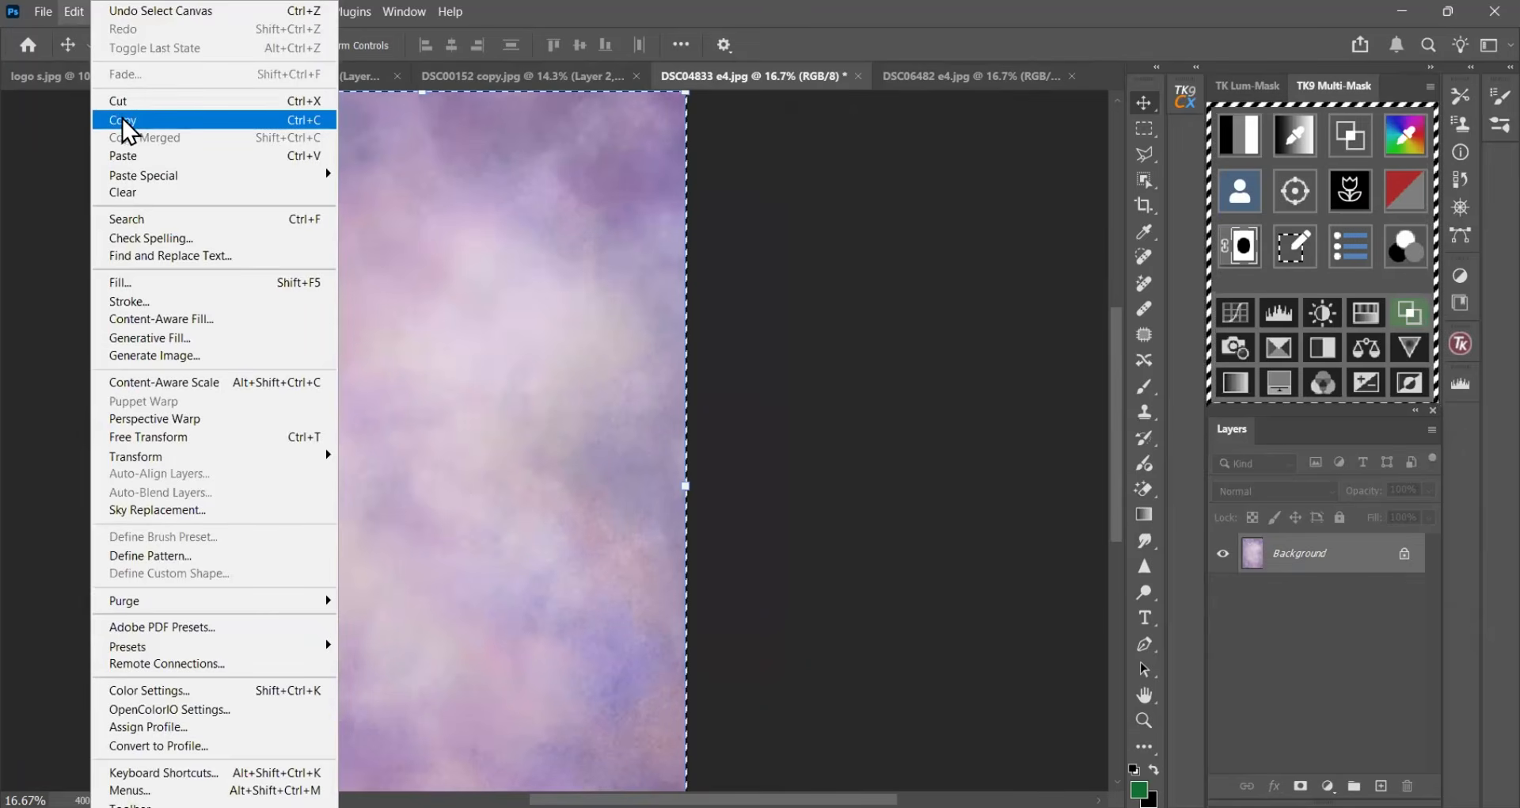
click(489, 76)
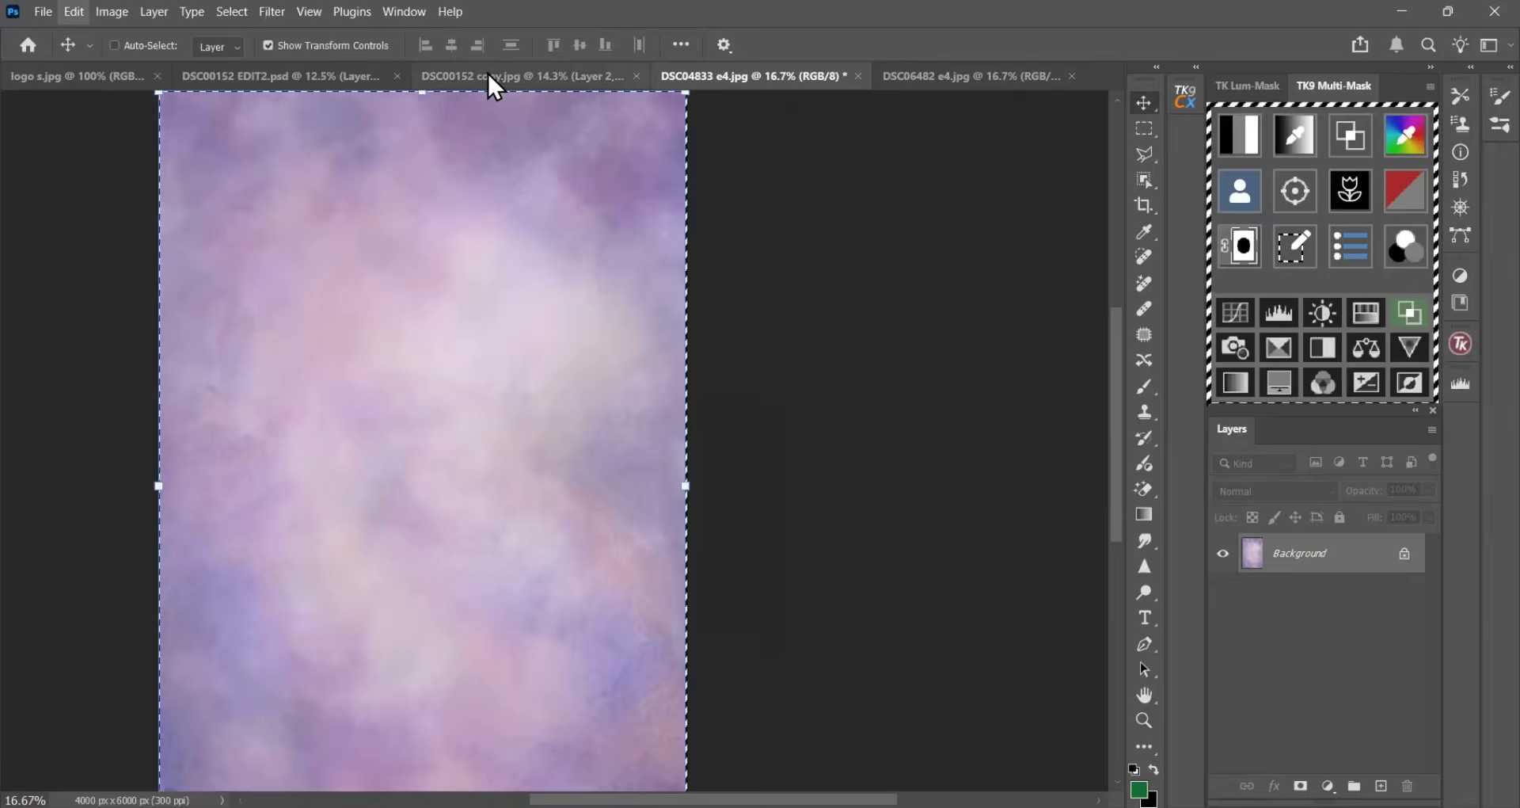
click(489, 75)
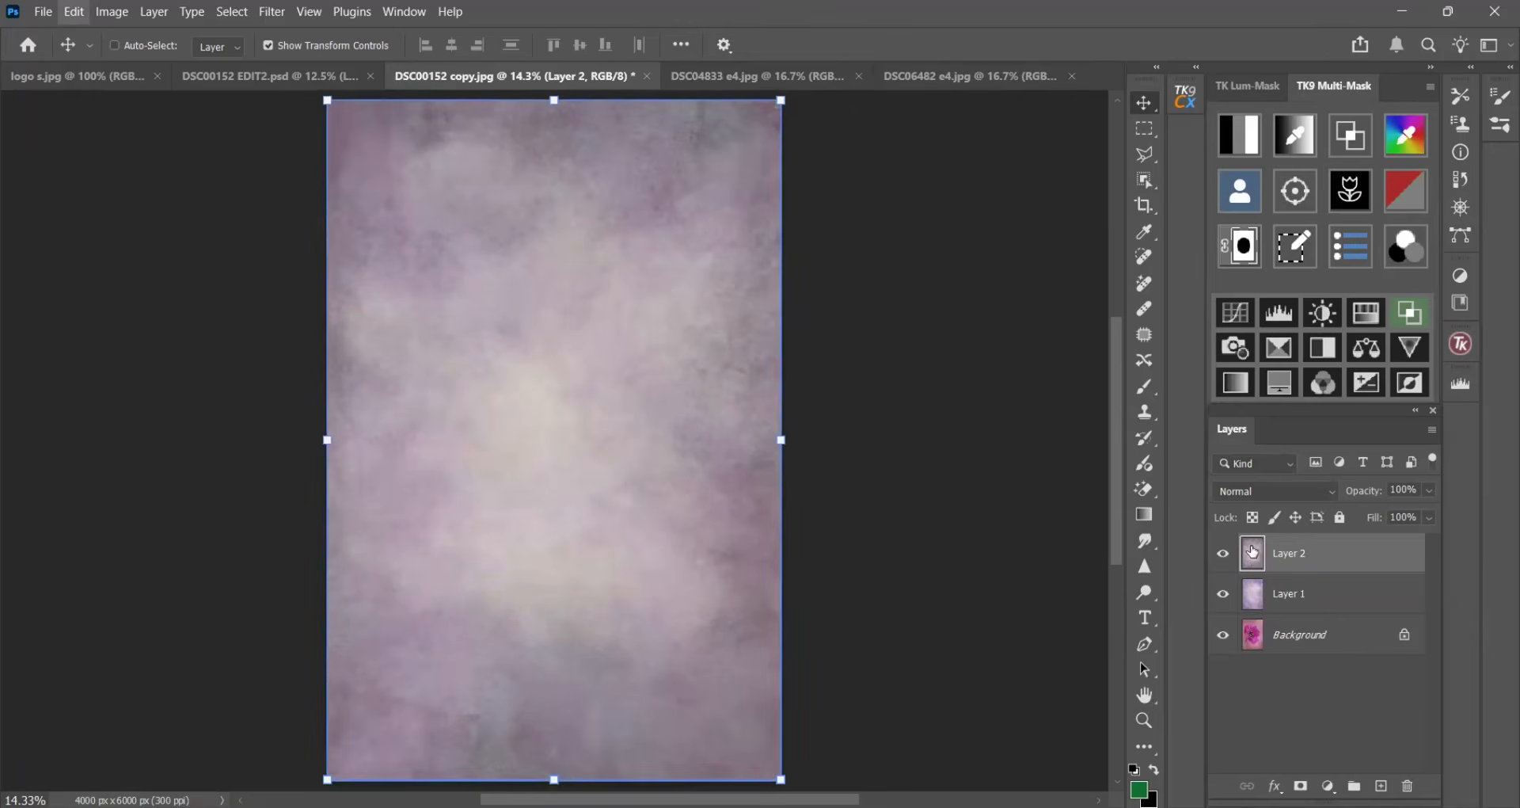
- Hide the two texture layers, Layer 2 and Layer 1, and duplicate the Background layer
click(1223, 556)
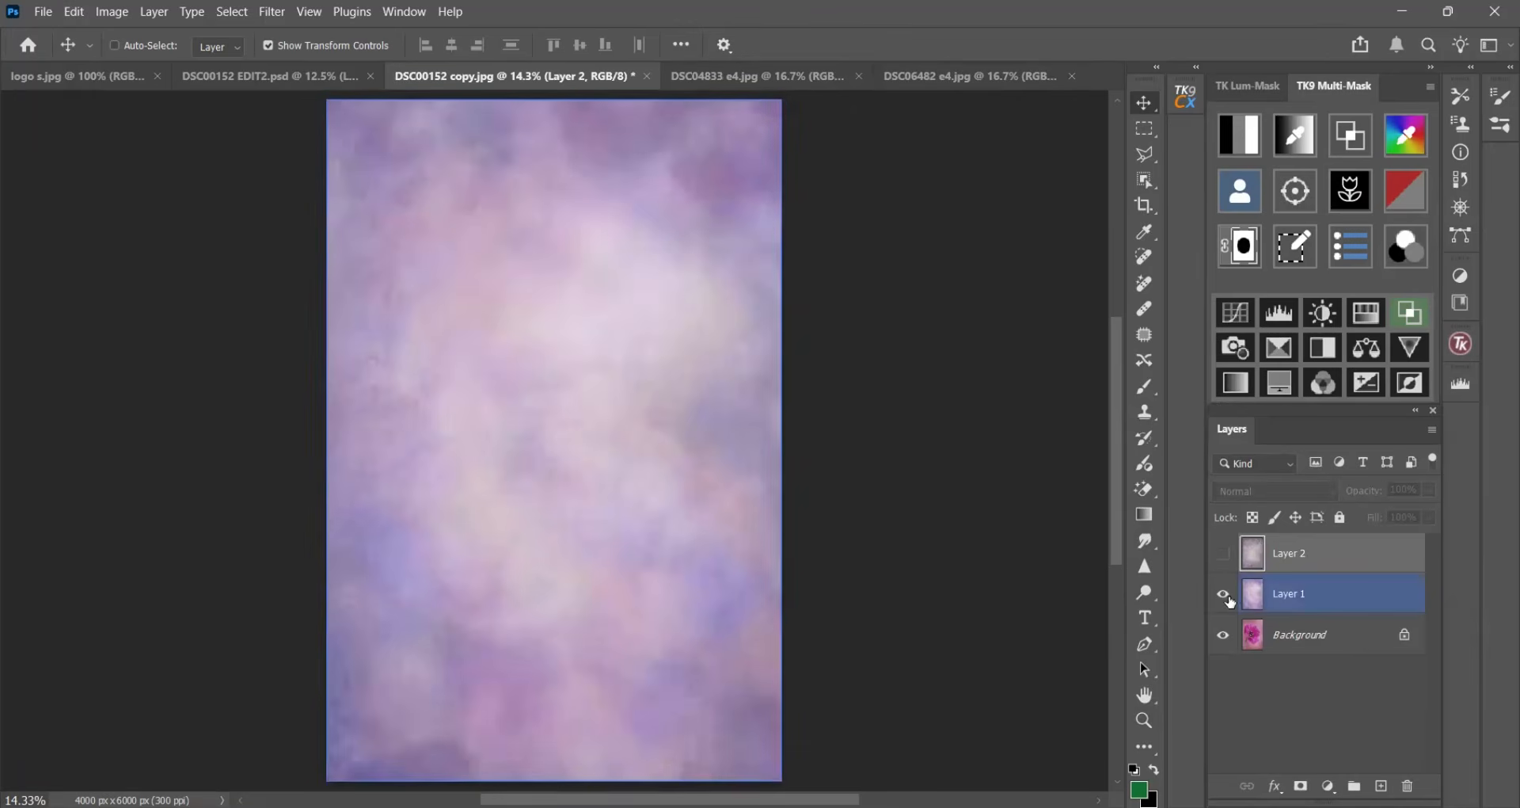
click(1223, 595)
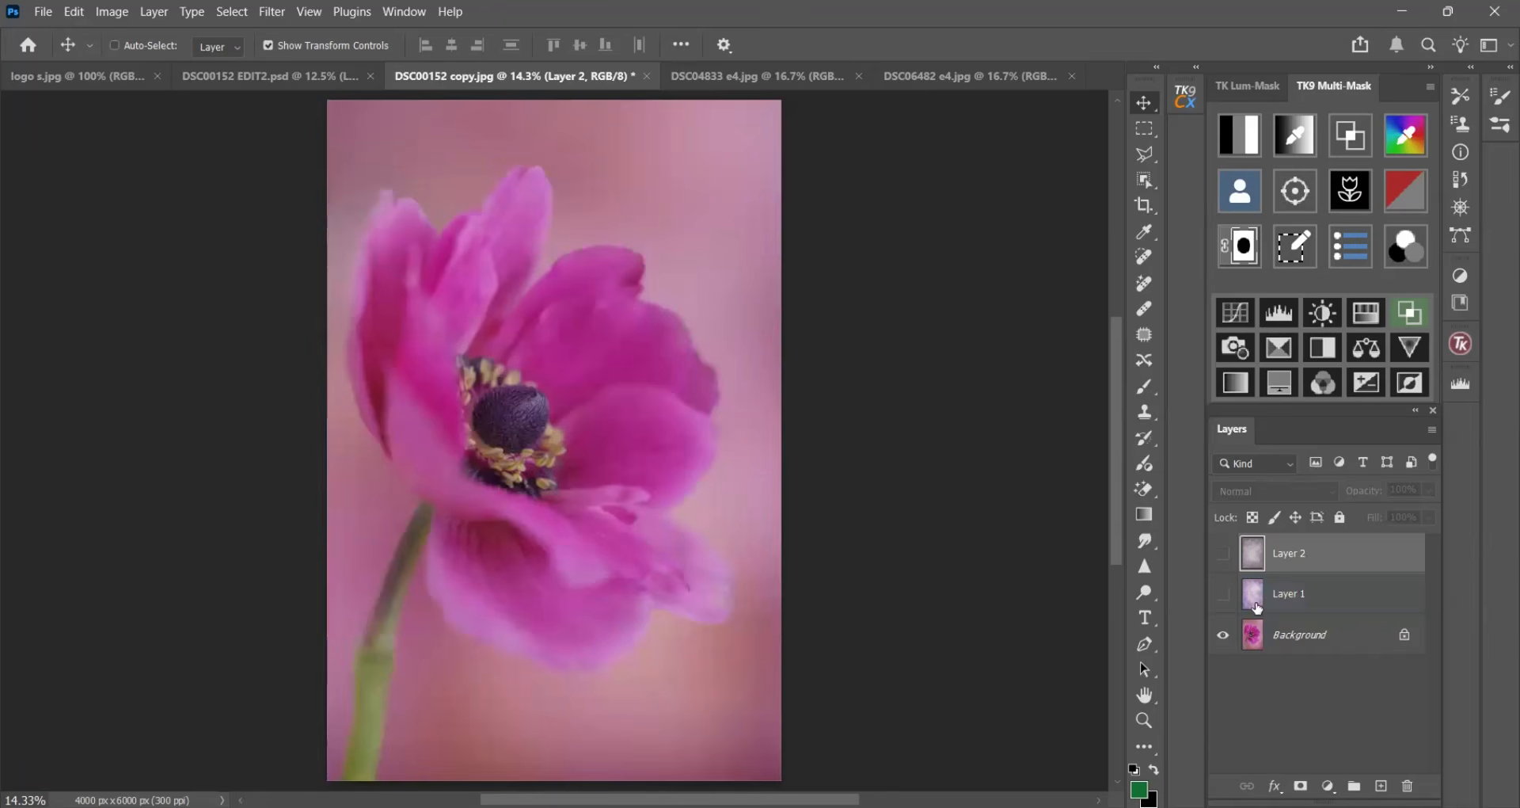
click(1251, 639)
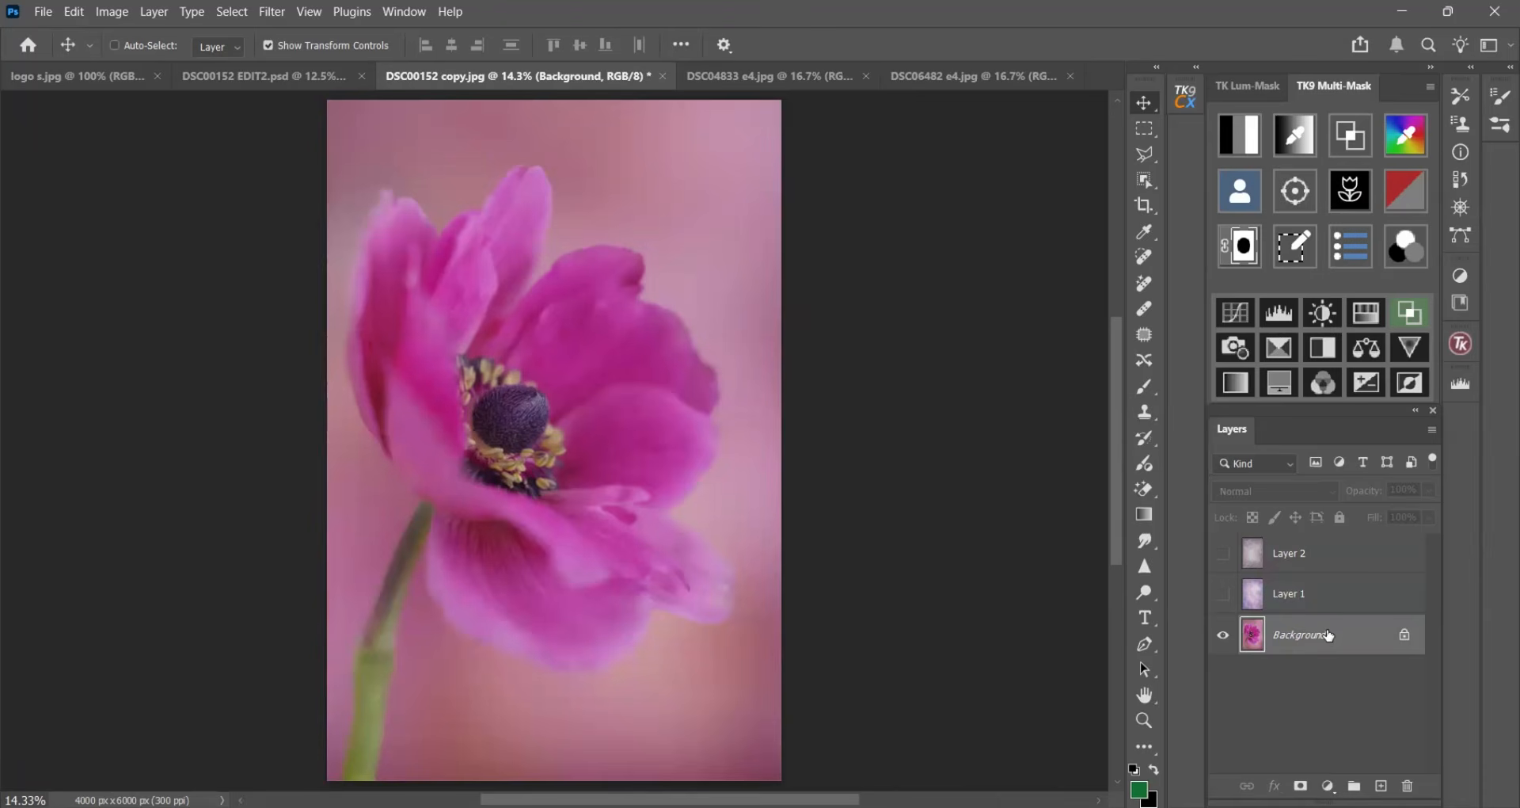
click(149, 19)
click(193, 87)
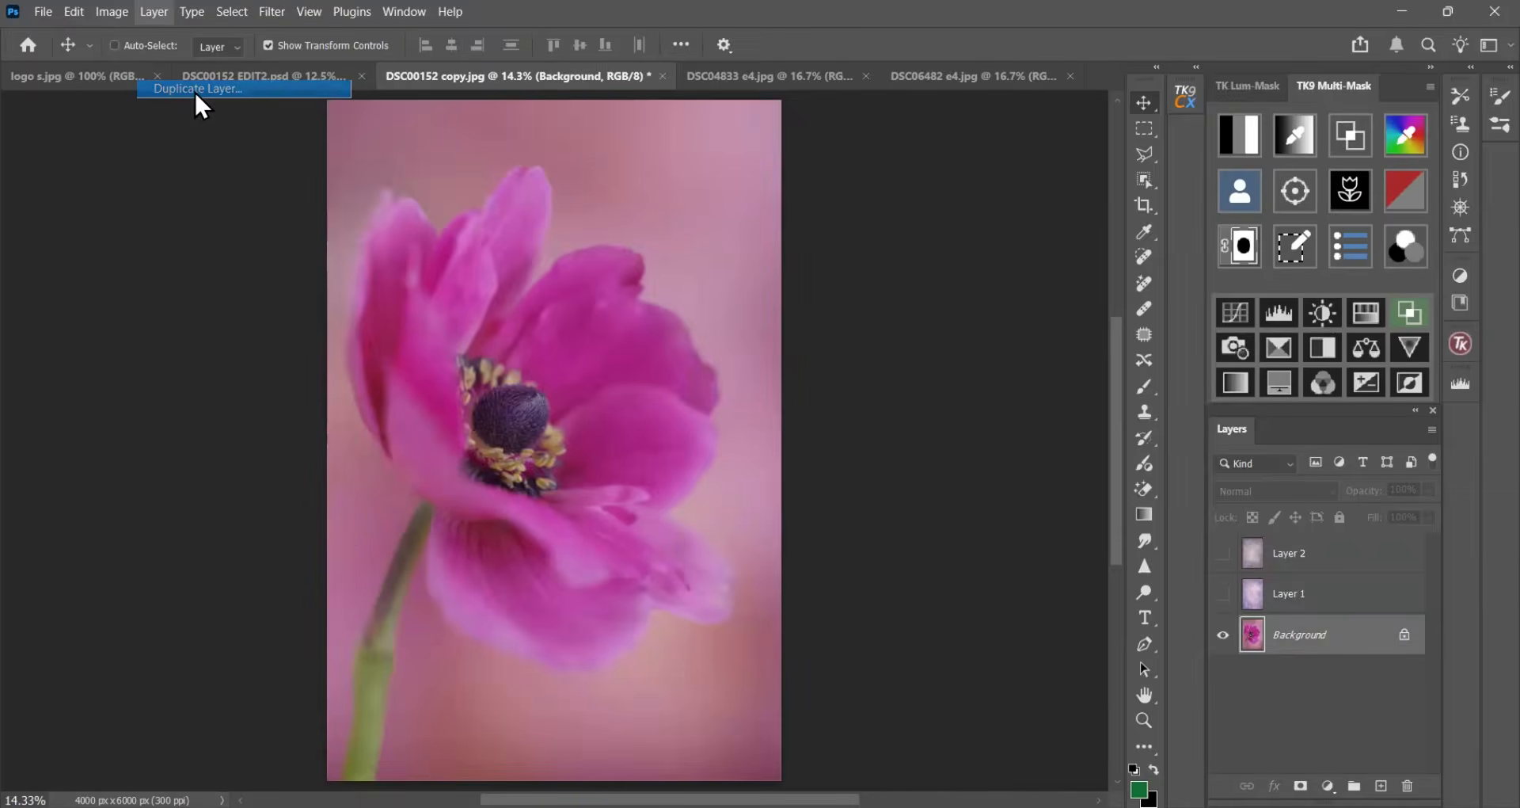
click(610, 244)
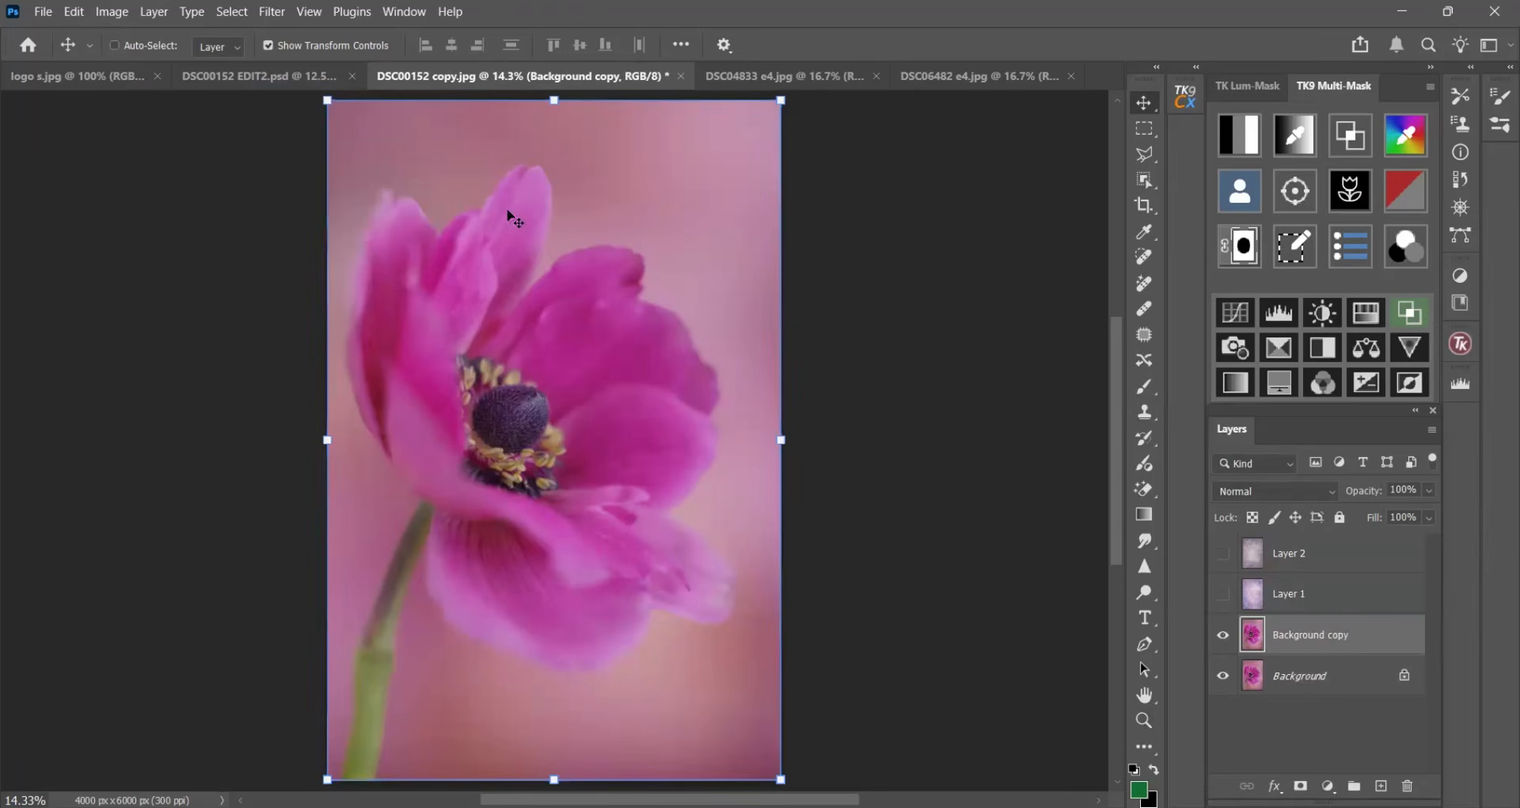
- Brighten the Background copy layer with a Levels adjustment, moving the white input point in toward the bright end of the histogram
click(112, 11)
mouse_move(243, 65)
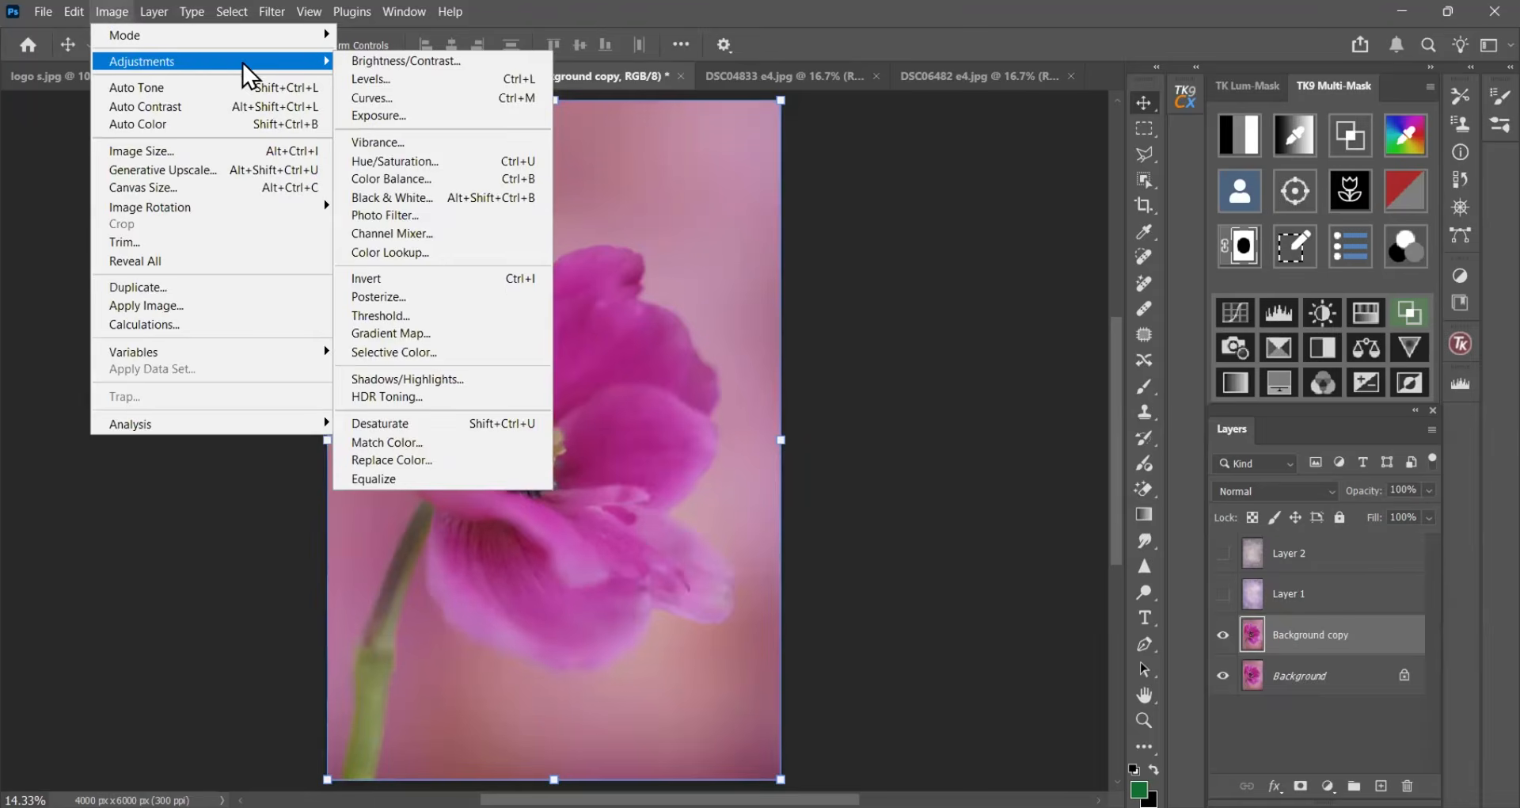
click(362, 95)
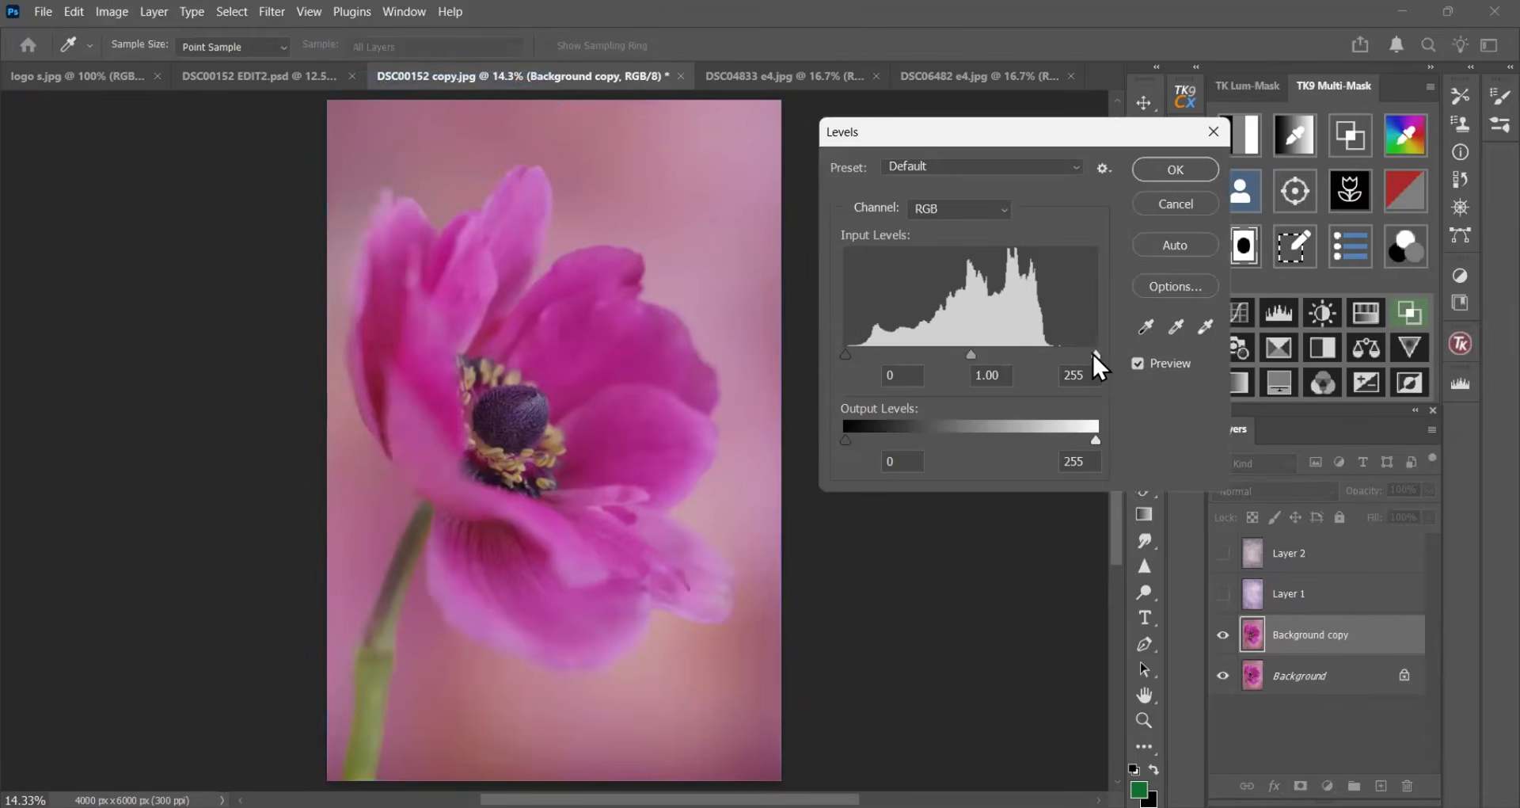
drag(1095, 353, 1065, 354)
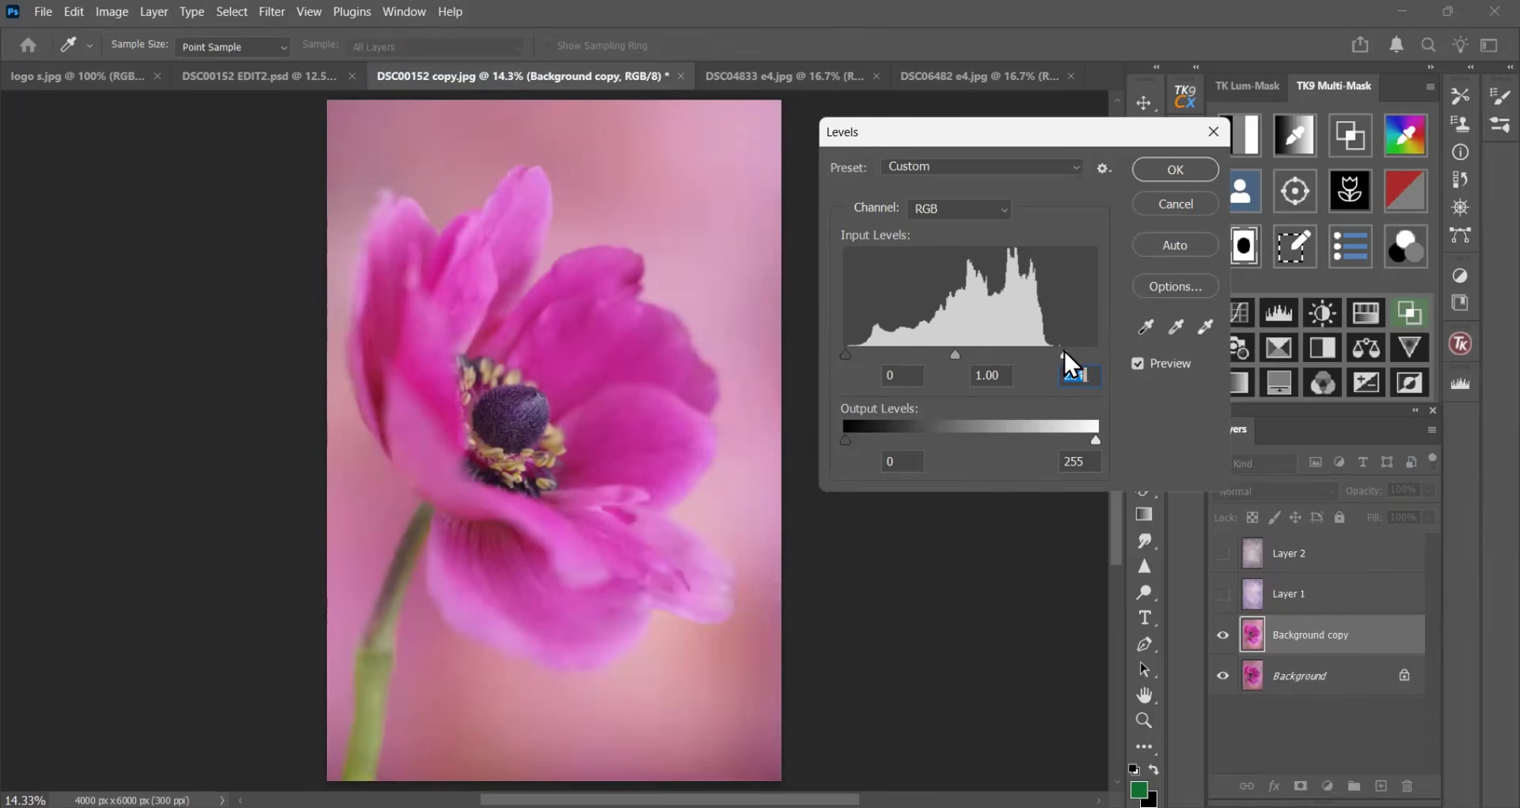
click(1160, 174)
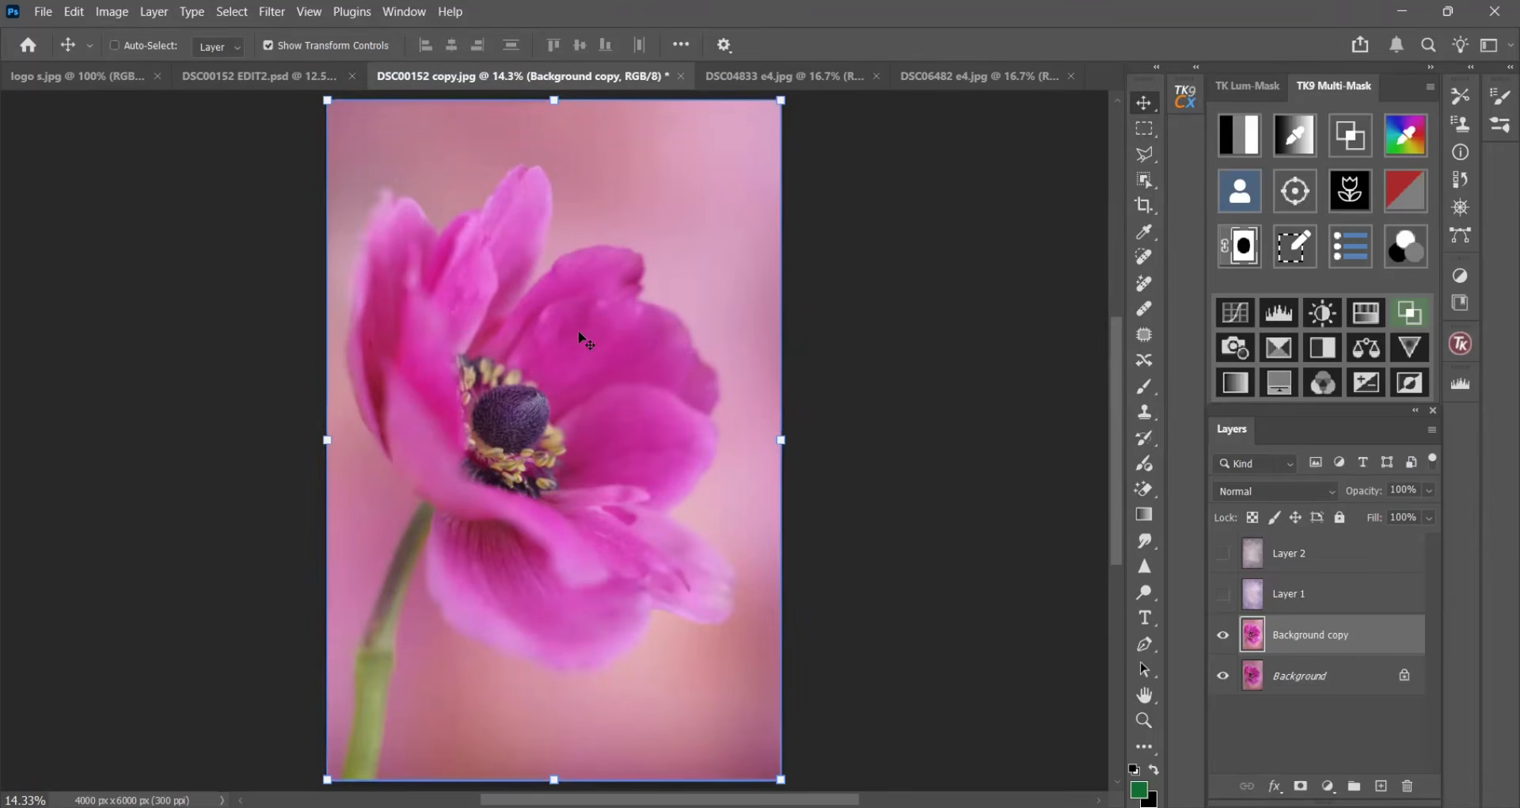
- Extend the canvas past the photo's left edge with the Crop tool and Content-Aware Fill, making it about 4290 px wide
click(1144, 205)
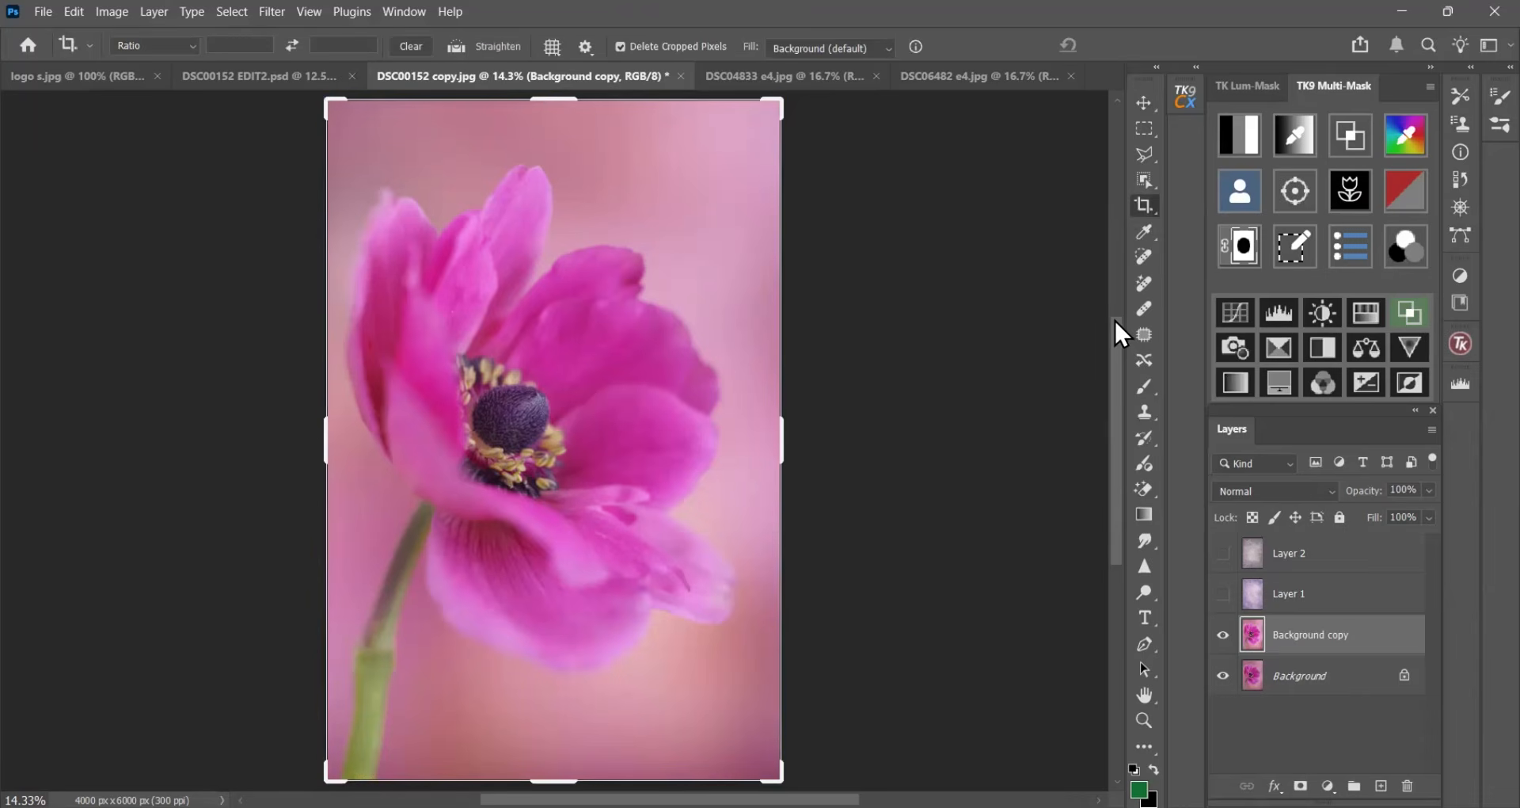
click(888, 49)
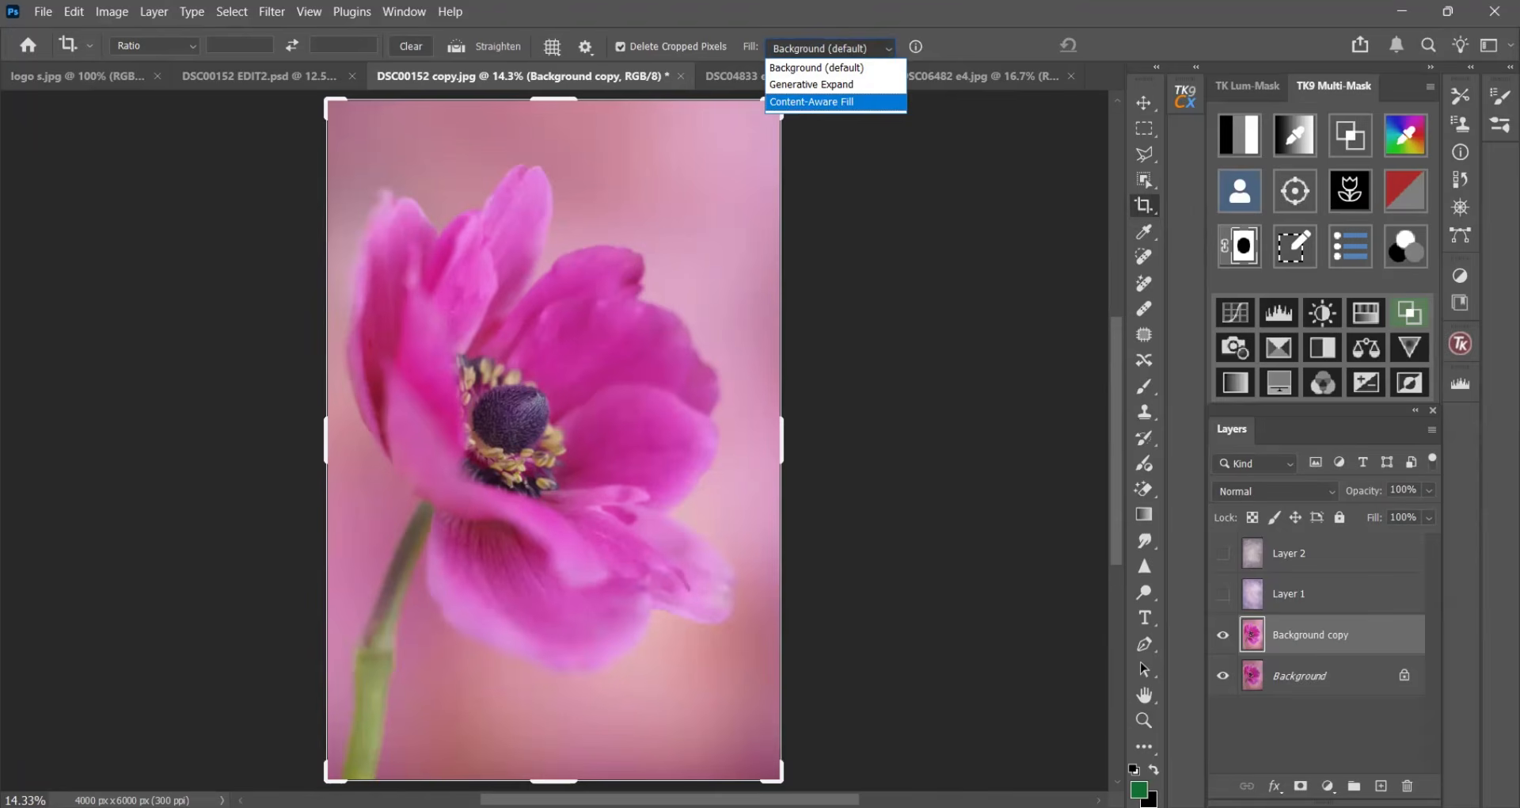
click(844, 103)
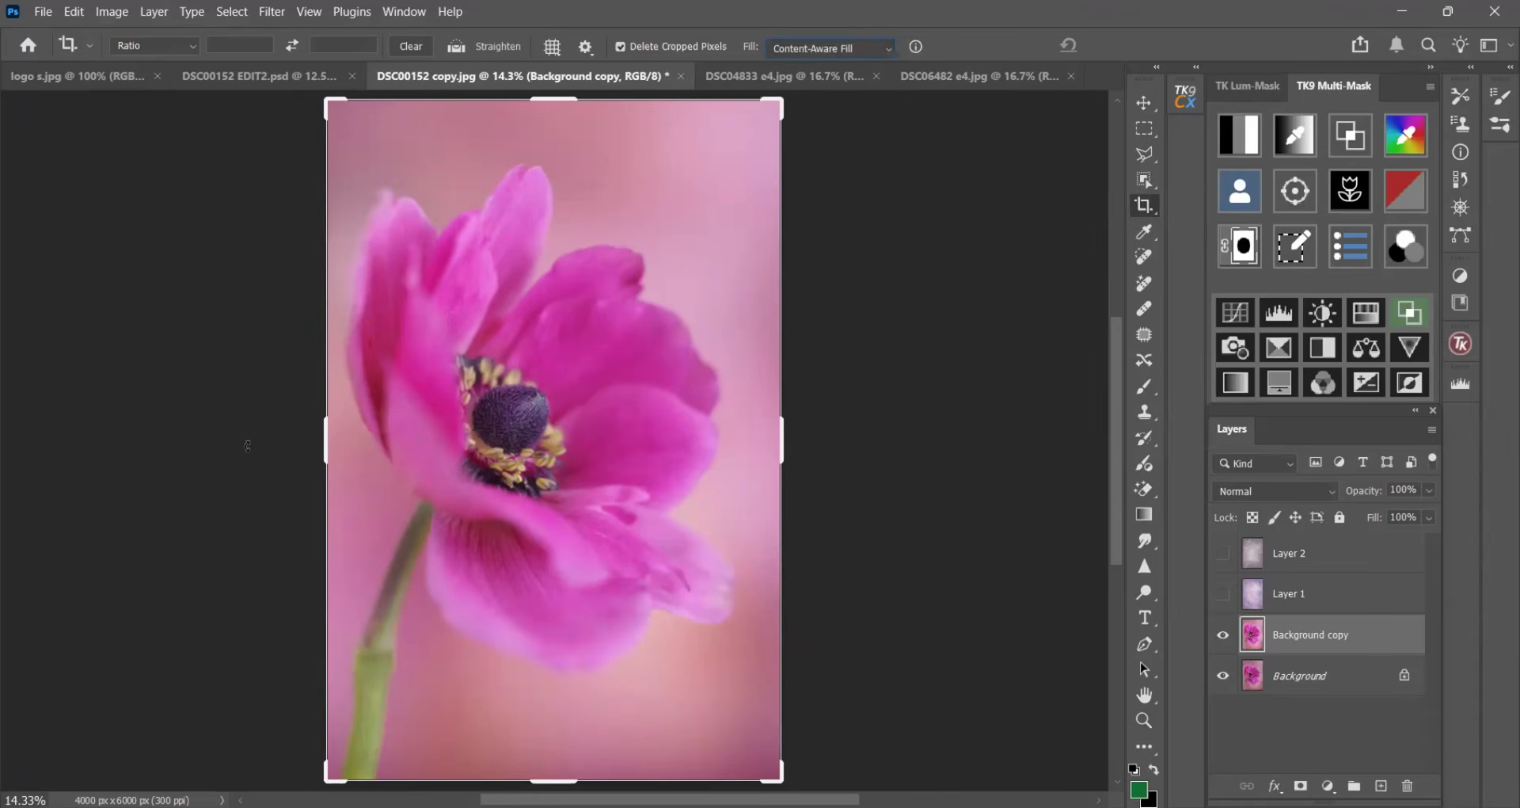
drag(325, 451, 325, 452)
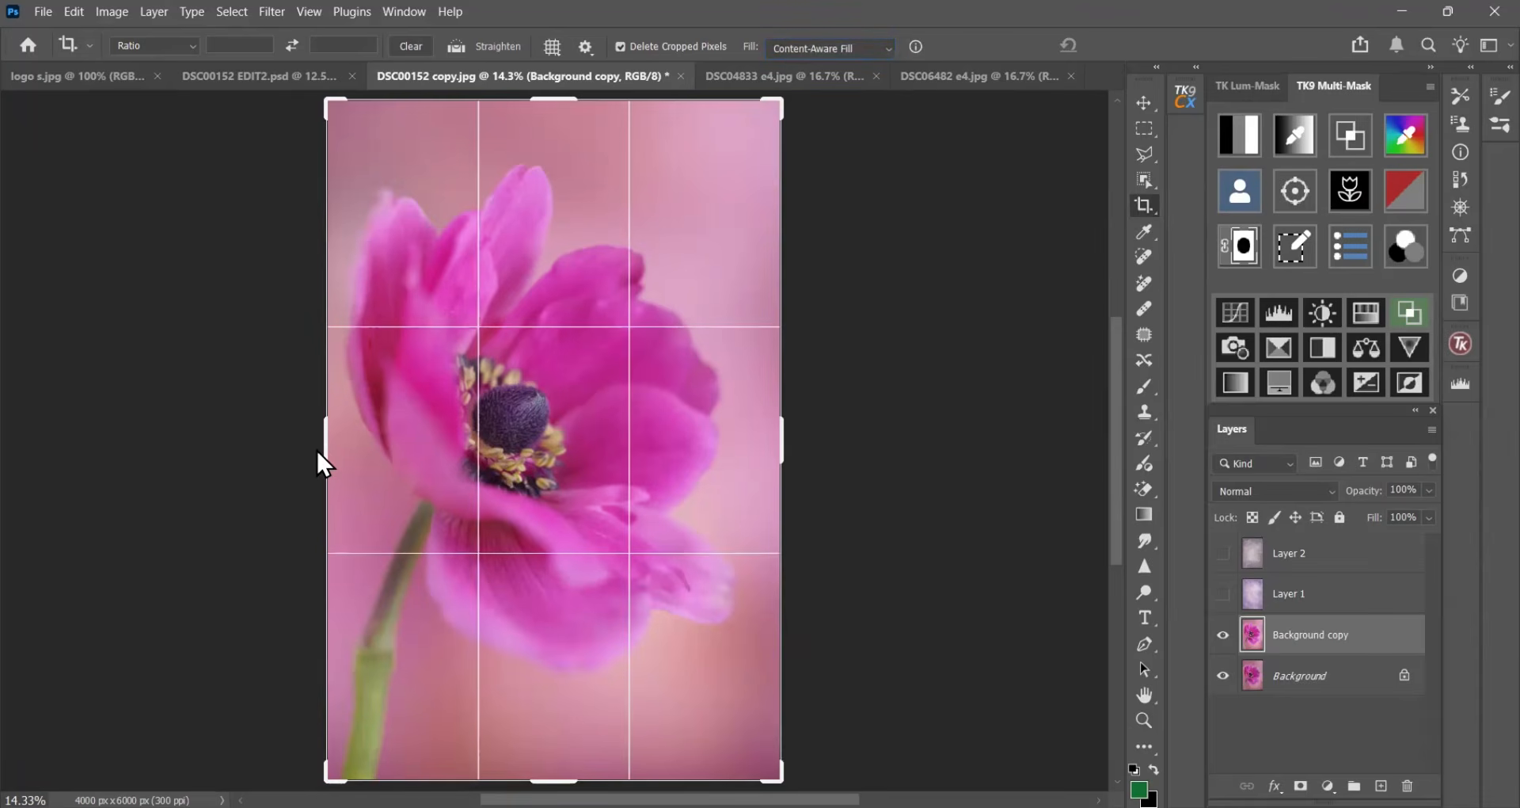
drag(315, 449, 310, 457)
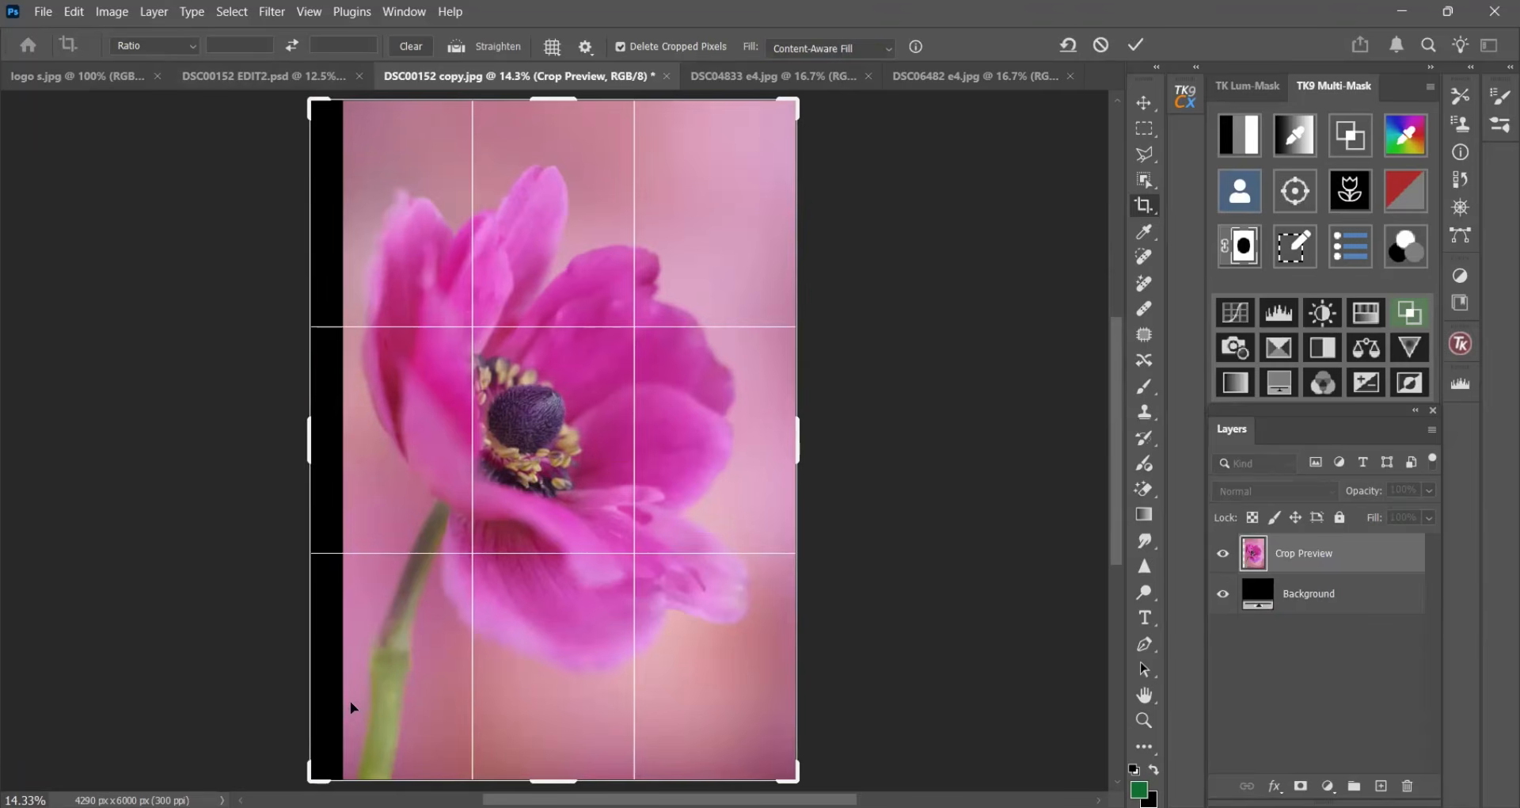
click(1135, 204)
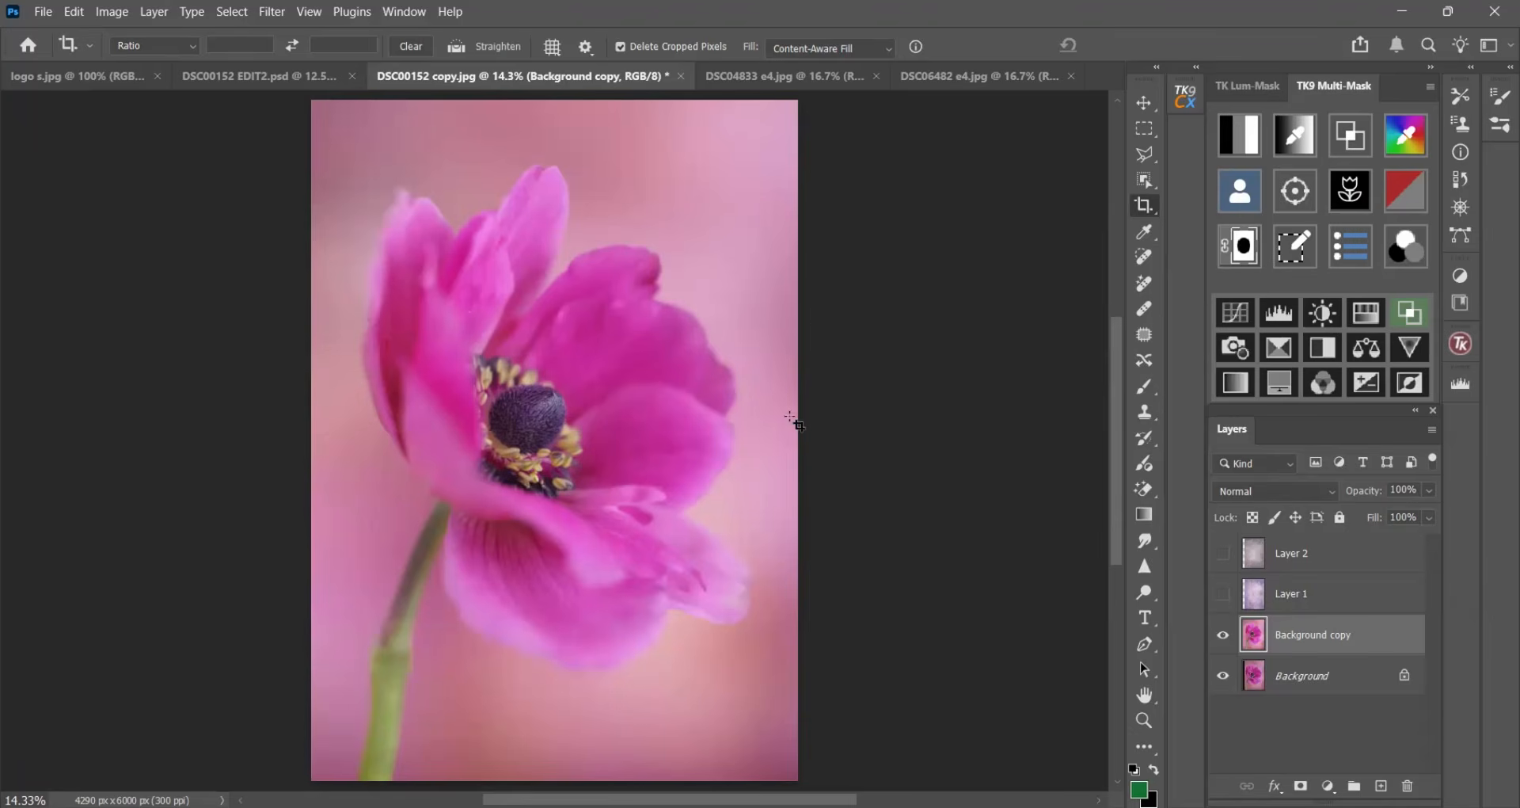
- Extend the canvas past the photo's right edge with the Crop tool and Content-Aware Fill, making it about 4377 px wide
click(1145, 207)
drag(797, 439, 804, 442)
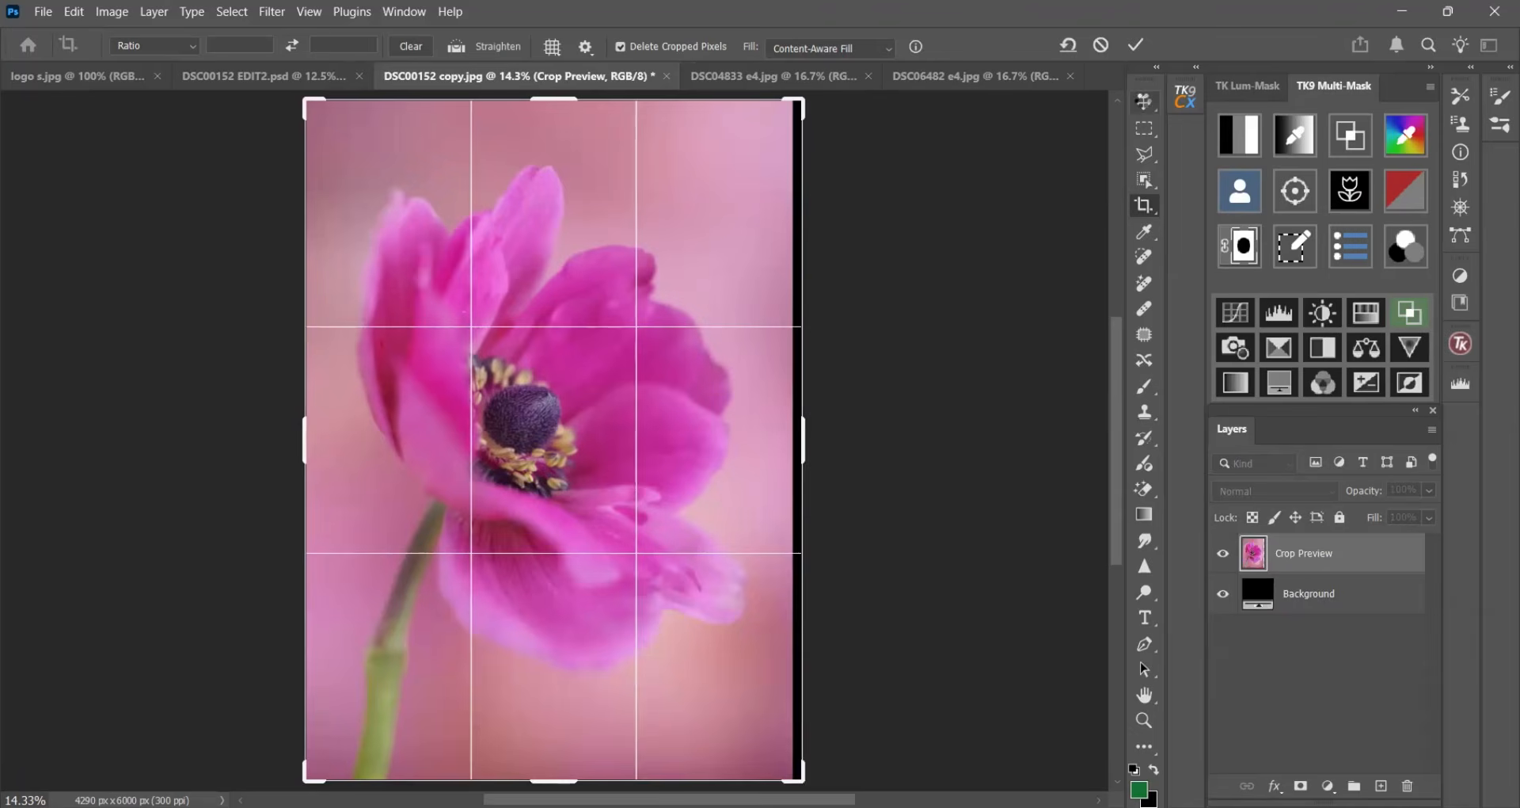
click(1144, 102)
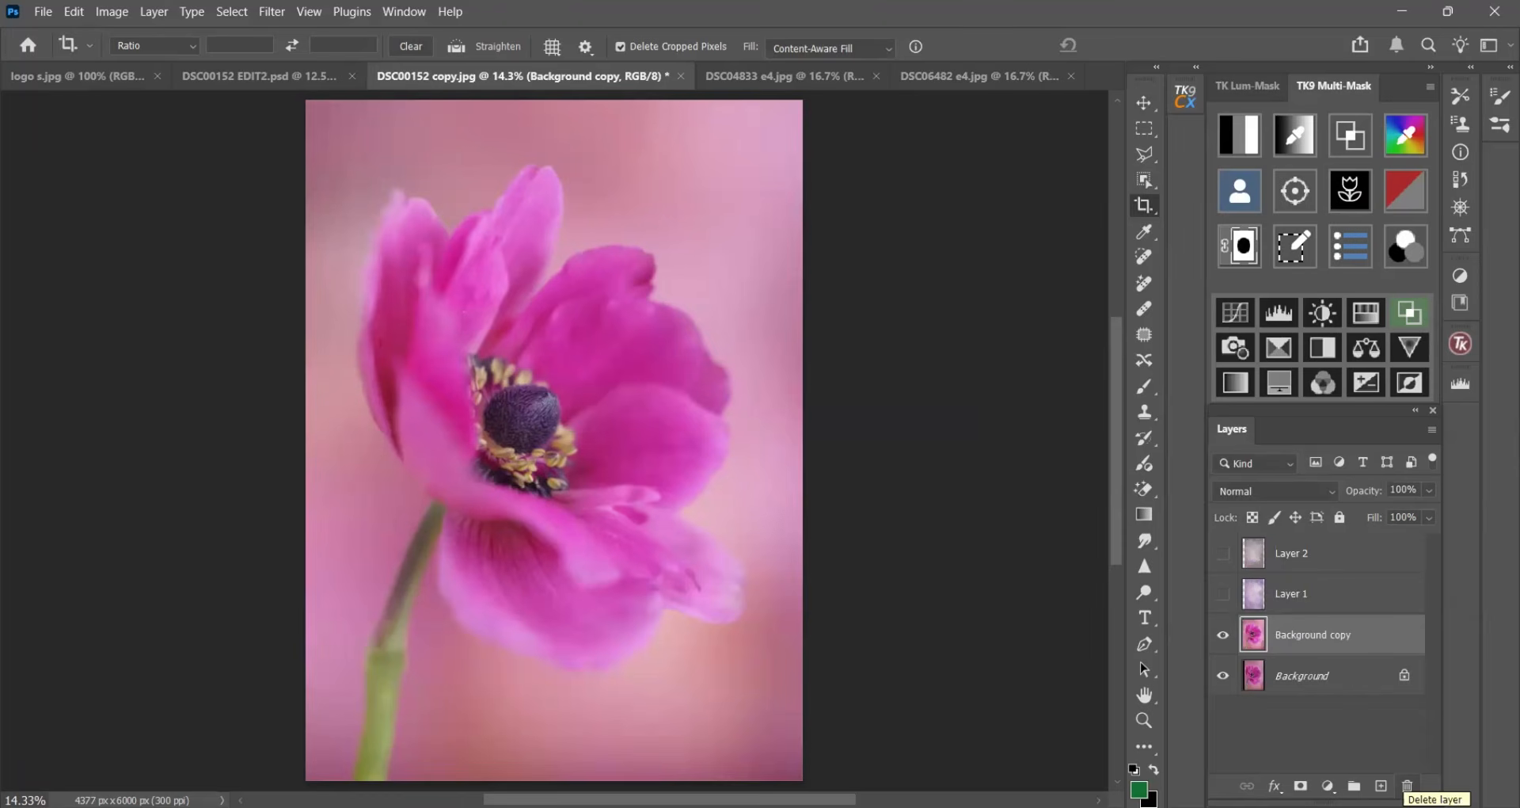
- Show Layer 1, align it with the canvas's right edge and stretch its width to 109.43% so it fills the canvas
click(1224, 596)
click(1259, 599)
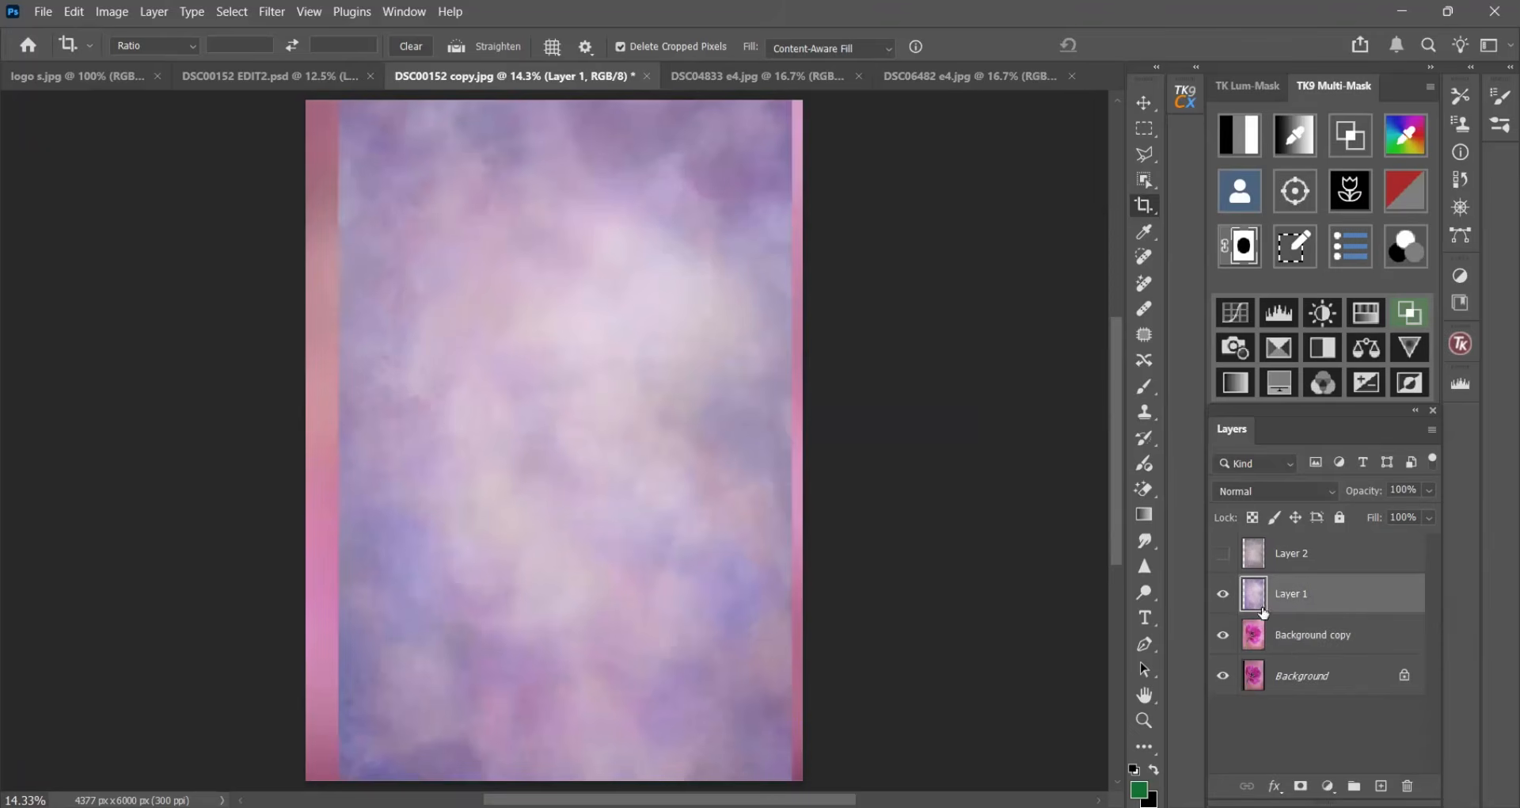
click(1144, 129)
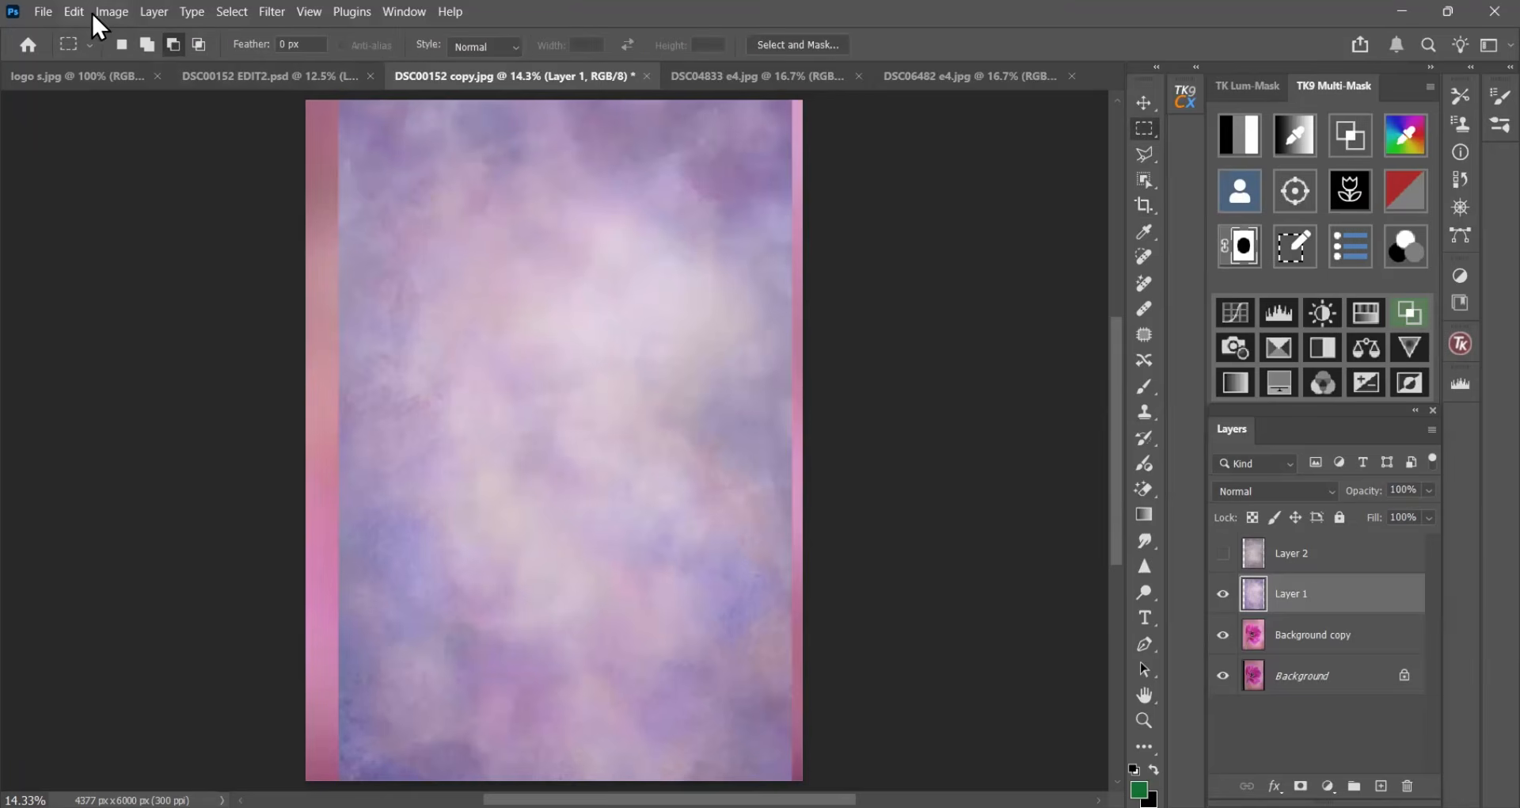
click(1142, 101)
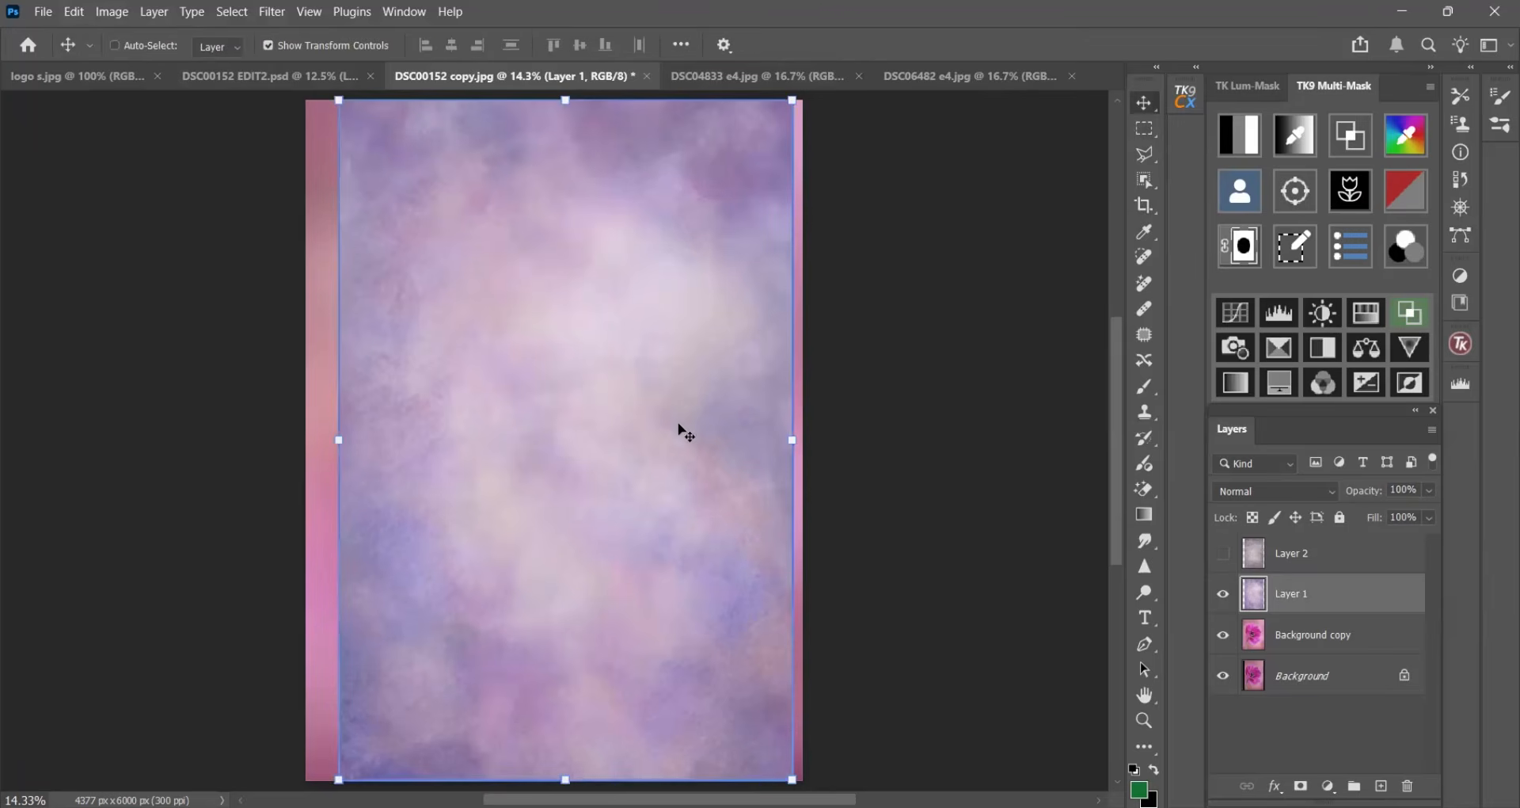
drag(697, 426, 691, 423)
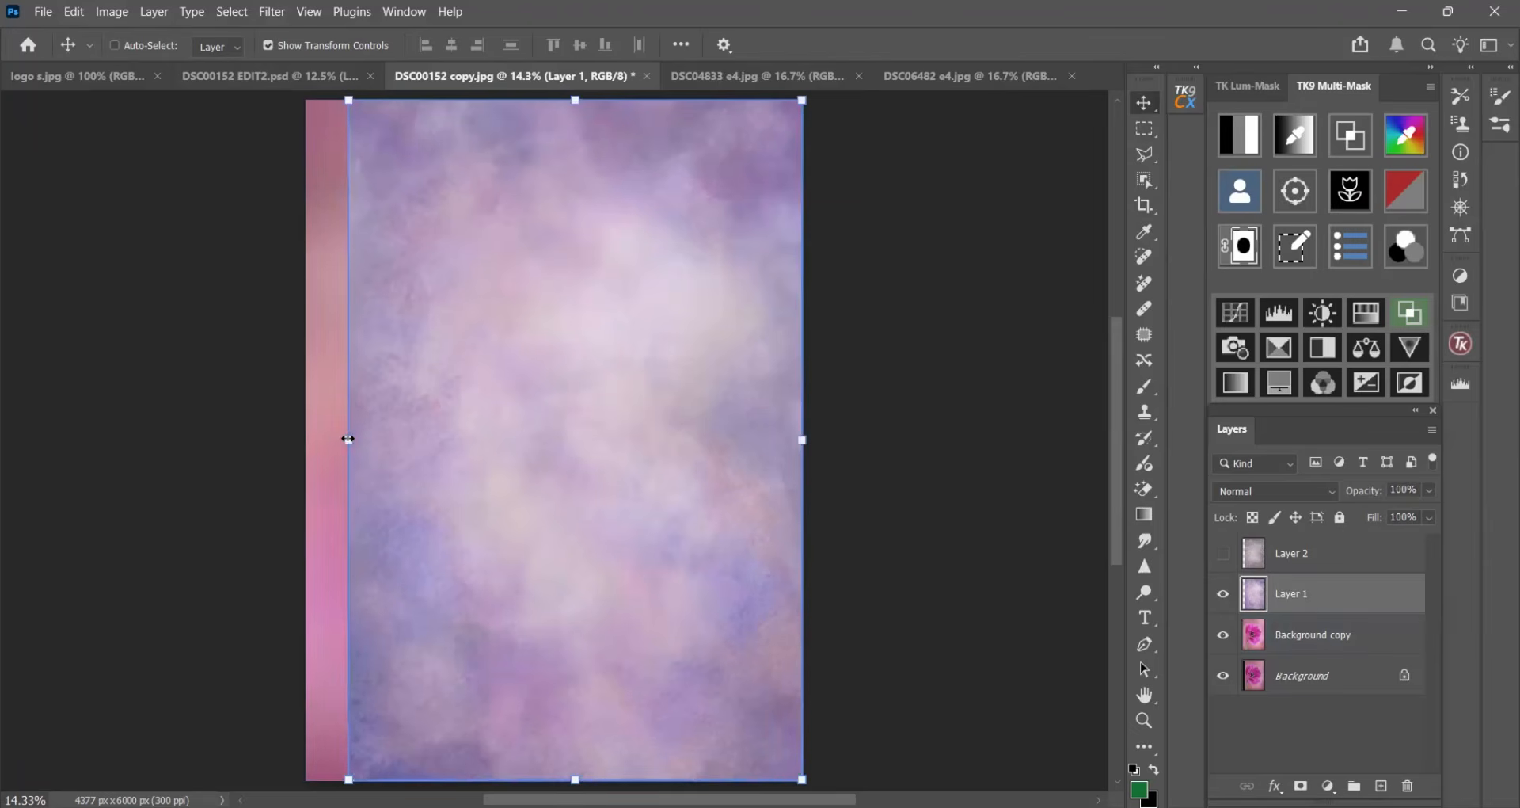
drag(346, 438, 306, 440)
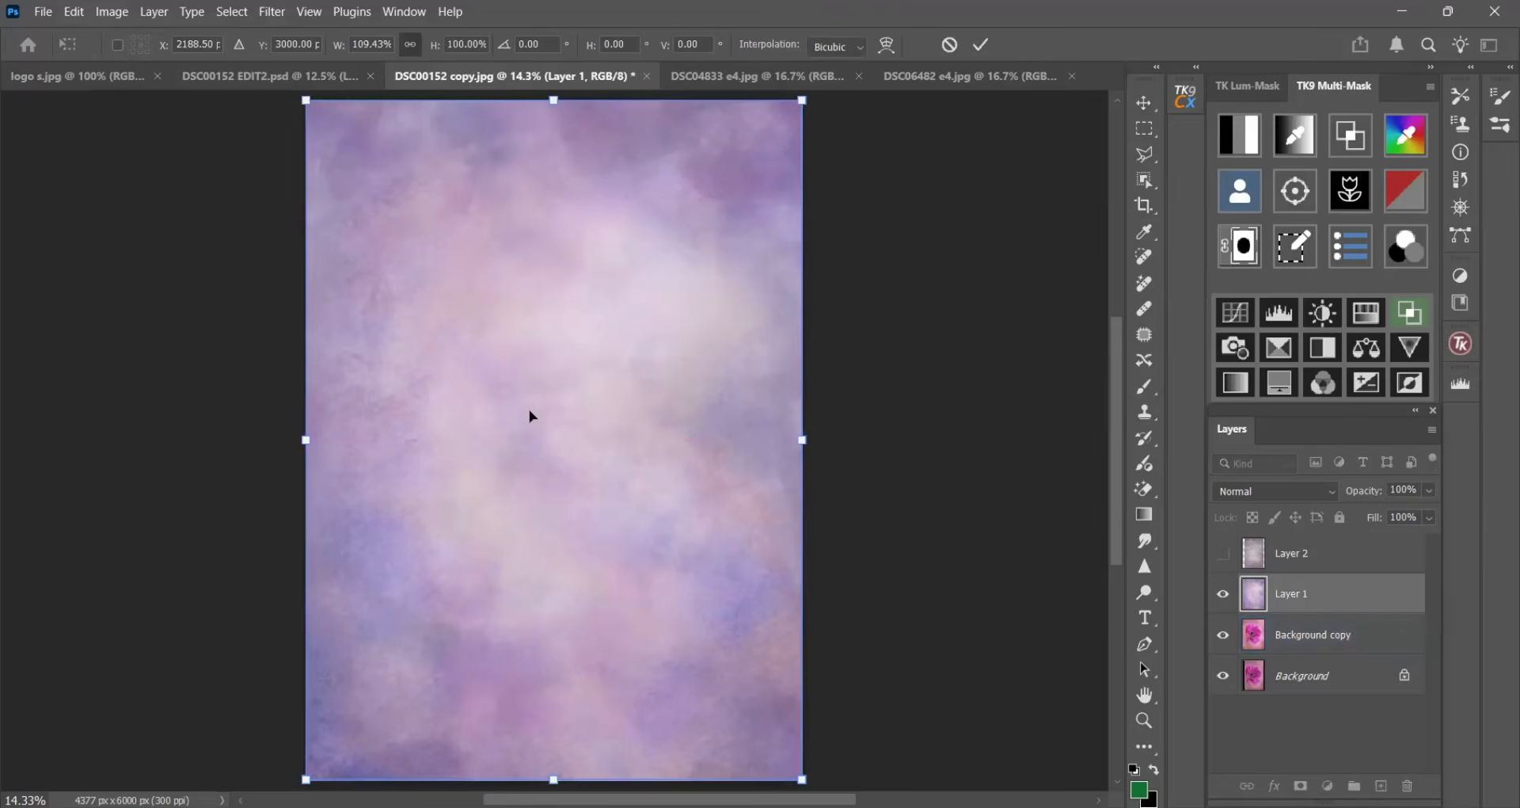
click(1142, 102)
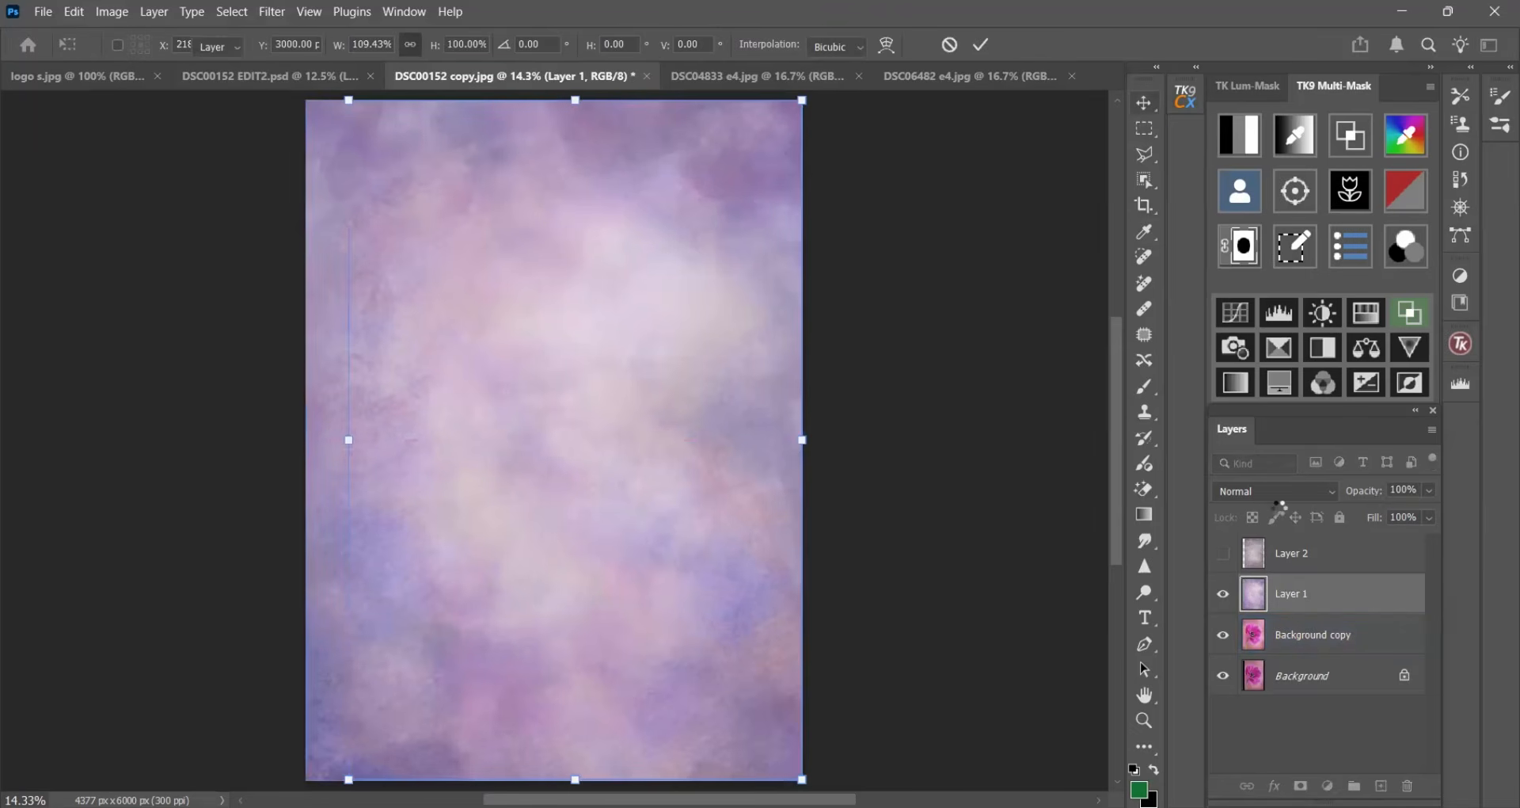
- Show Layer 2, move it to the canvas's right edge, stretch its width to 109.43% and align it vertically to fill the canvas
click(1223, 554)
click(1254, 560)
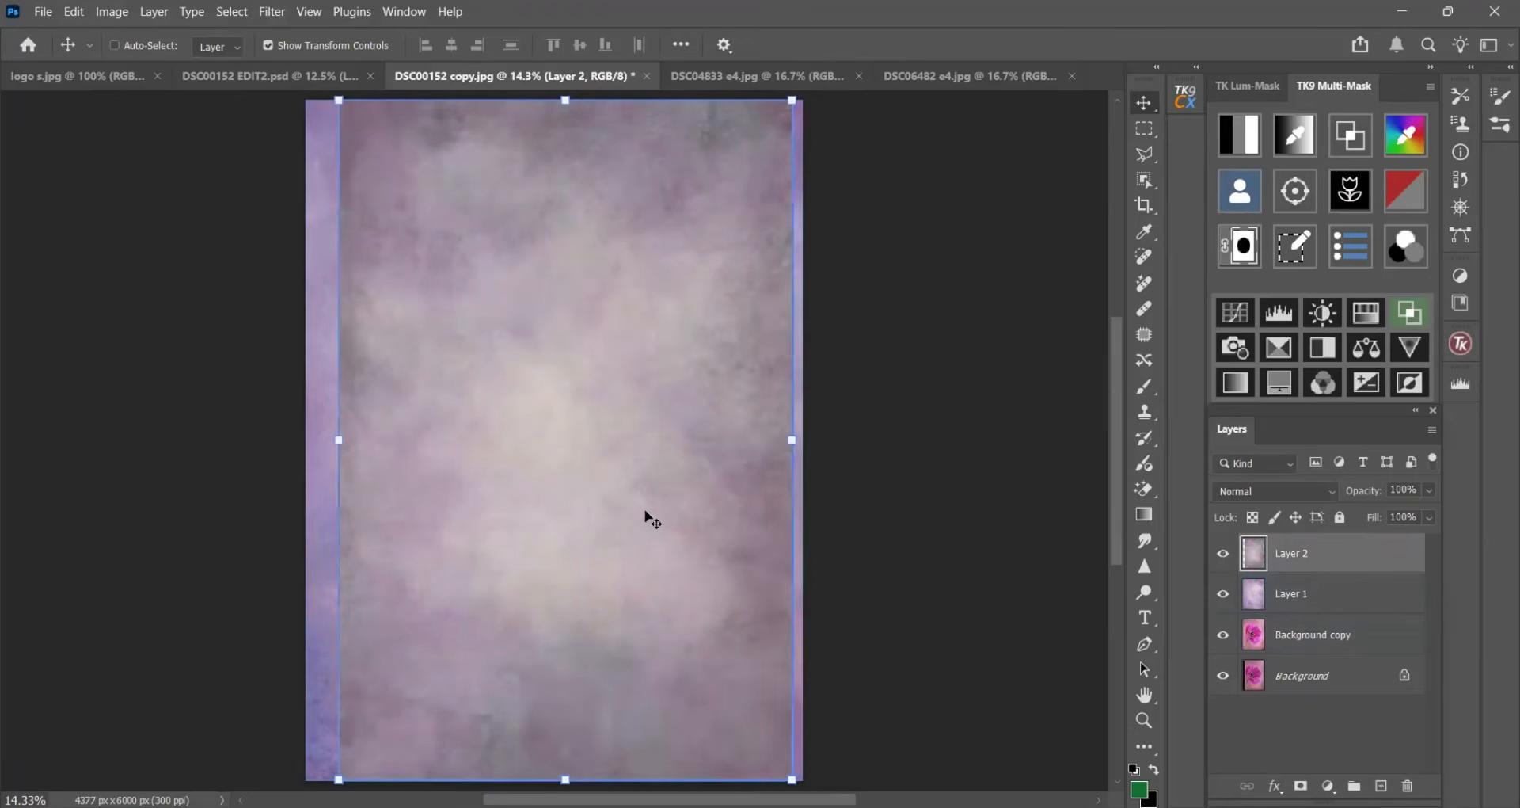
drag(624, 513, 624, 513)
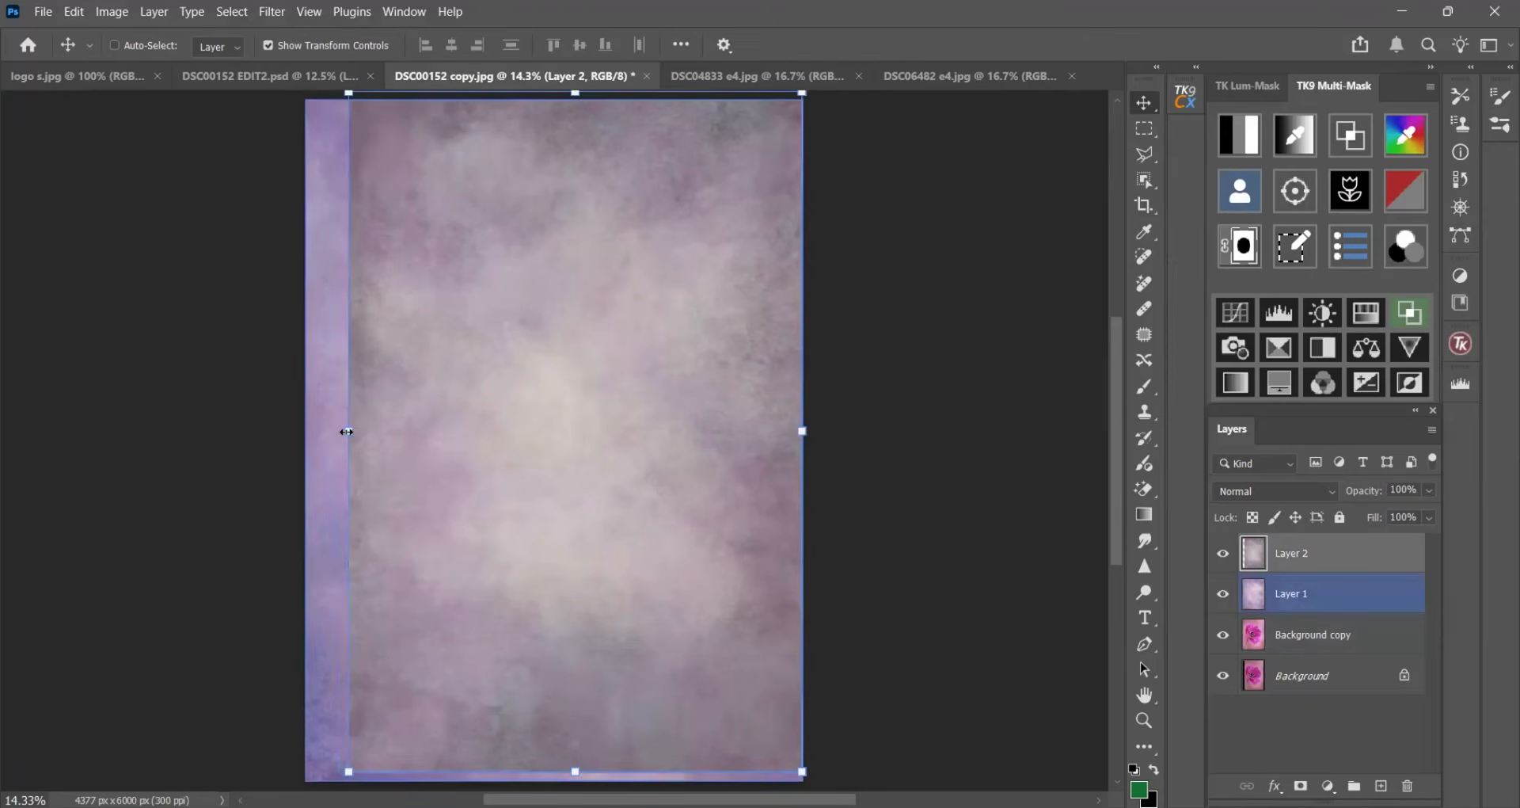
drag(346, 431, 310, 441)
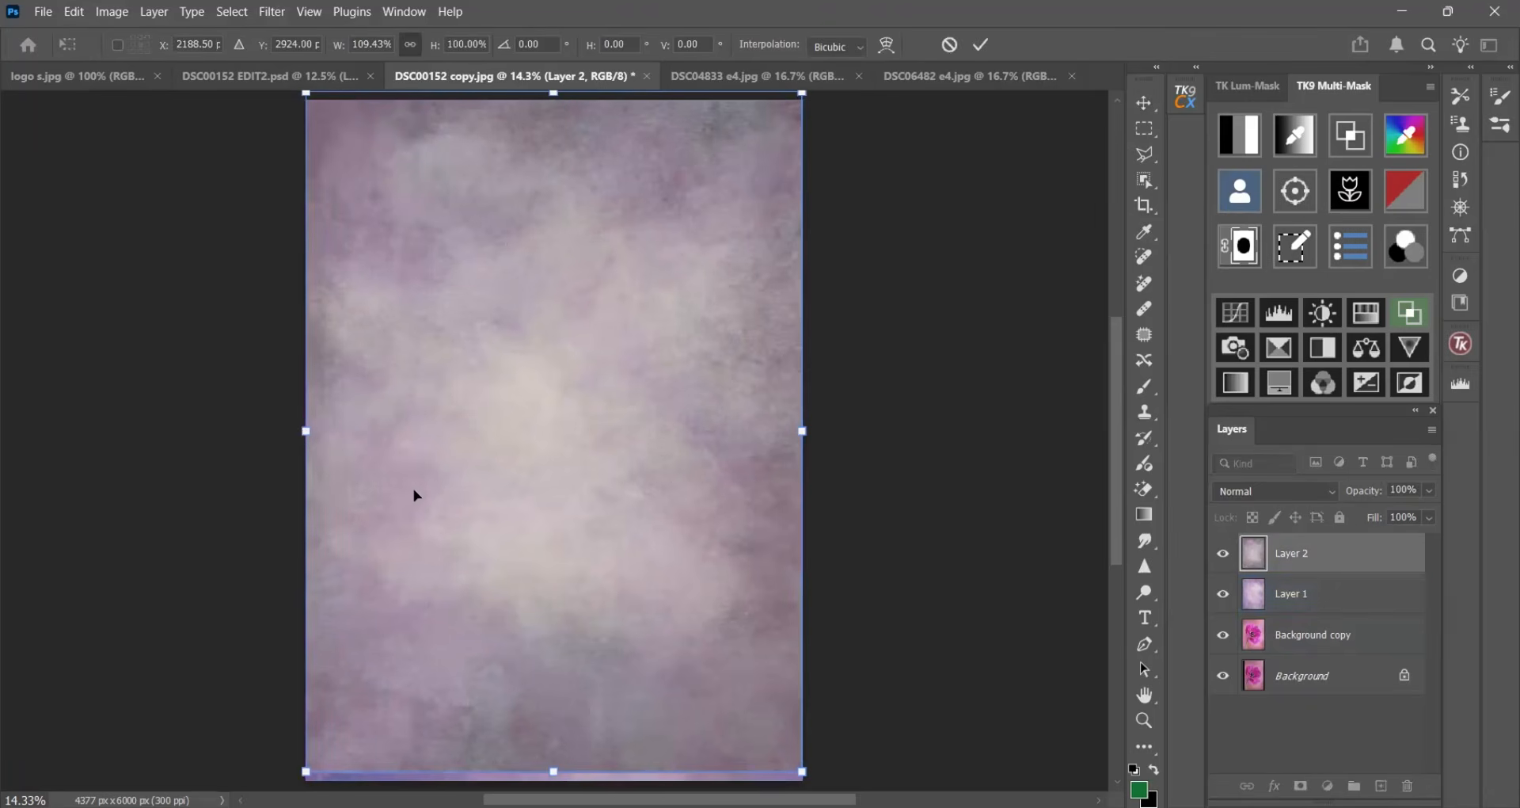
drag(415, 483, 414, 491)
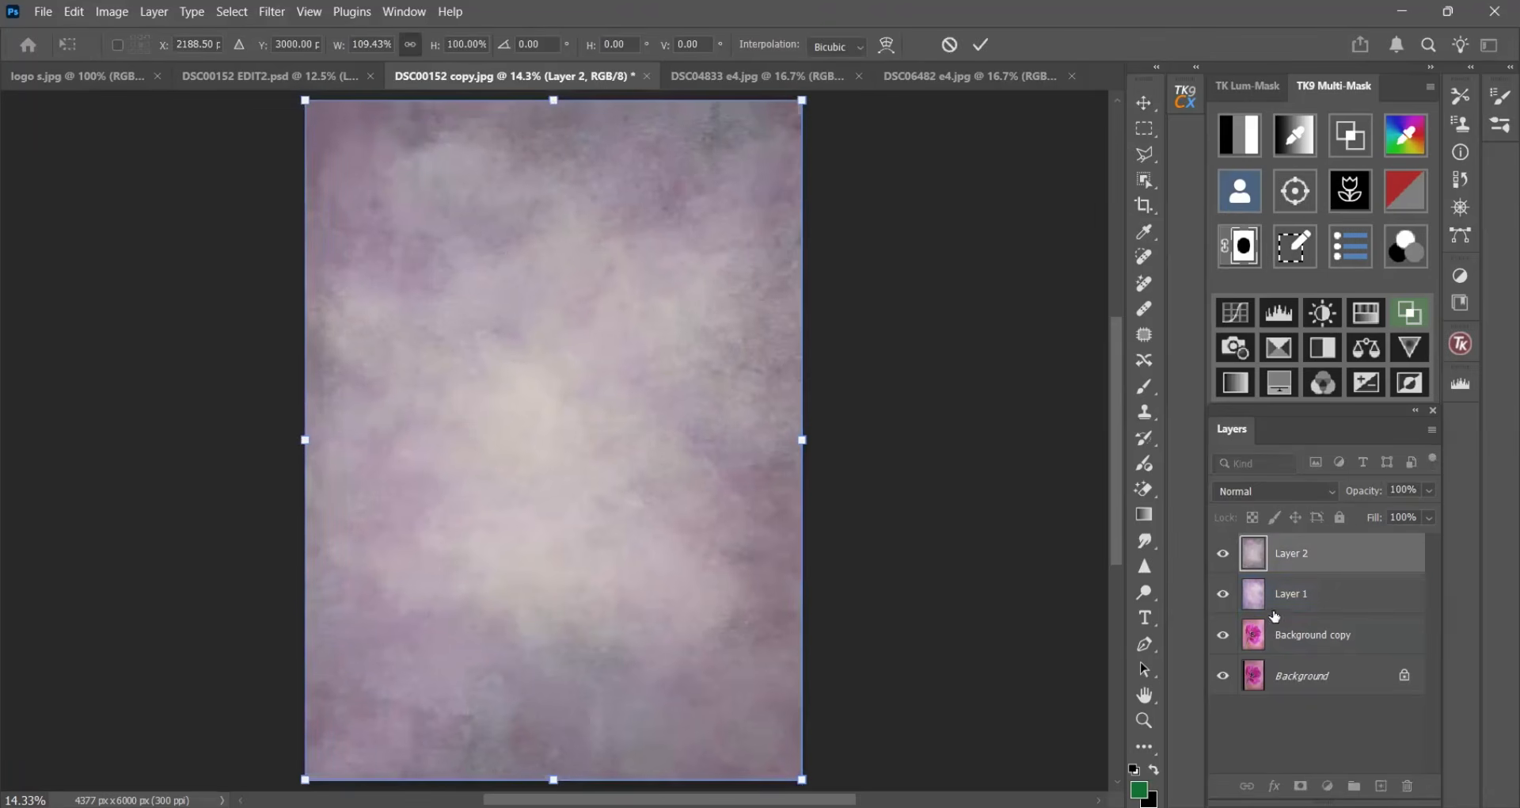
- Apply the transform, hide Layer 2 and set the blend mode of Layer 1 to Overlay
click(1225, 557)
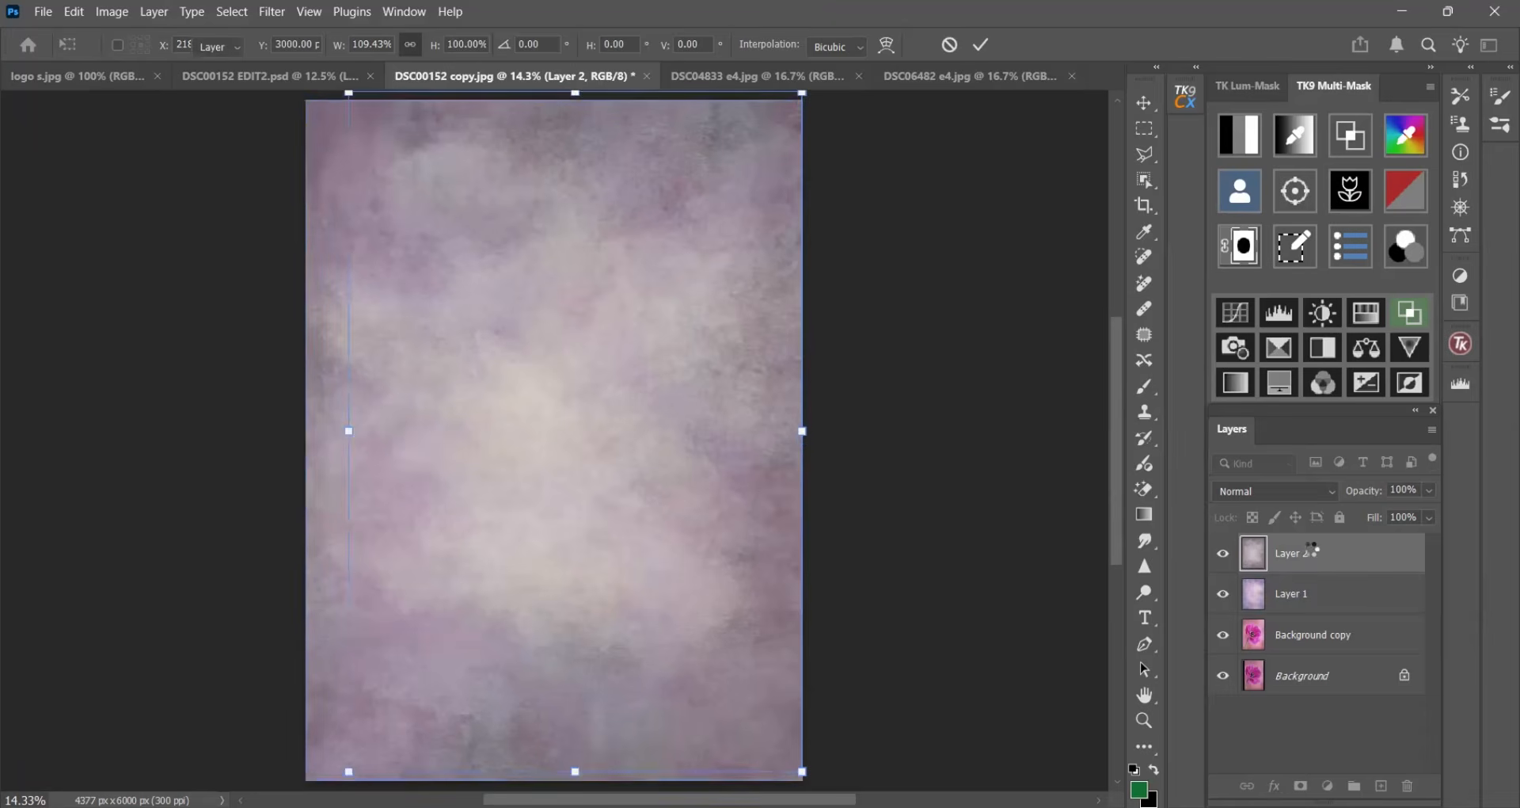
click(1321, 587)
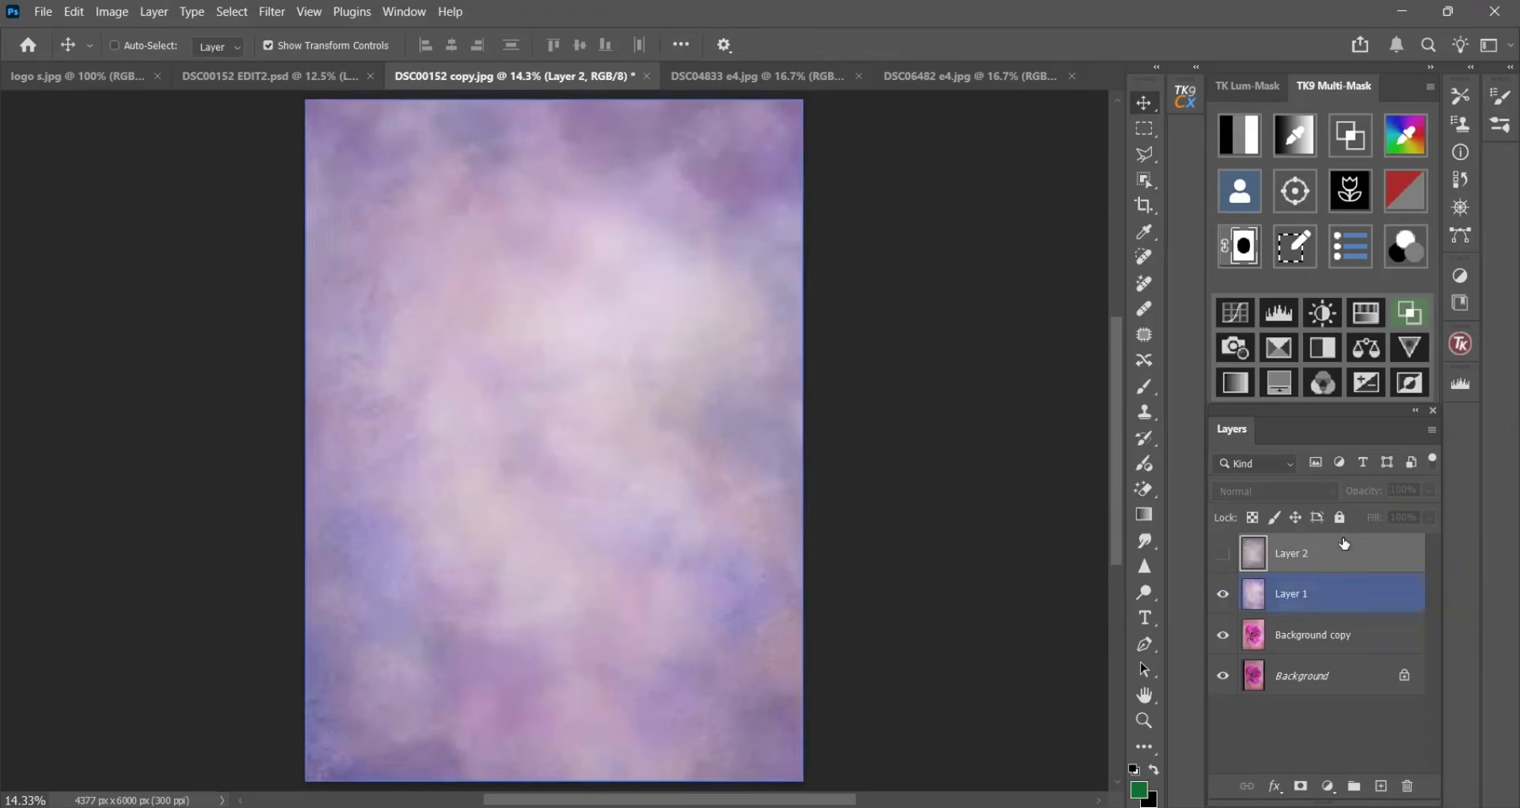
click(1297, 600)
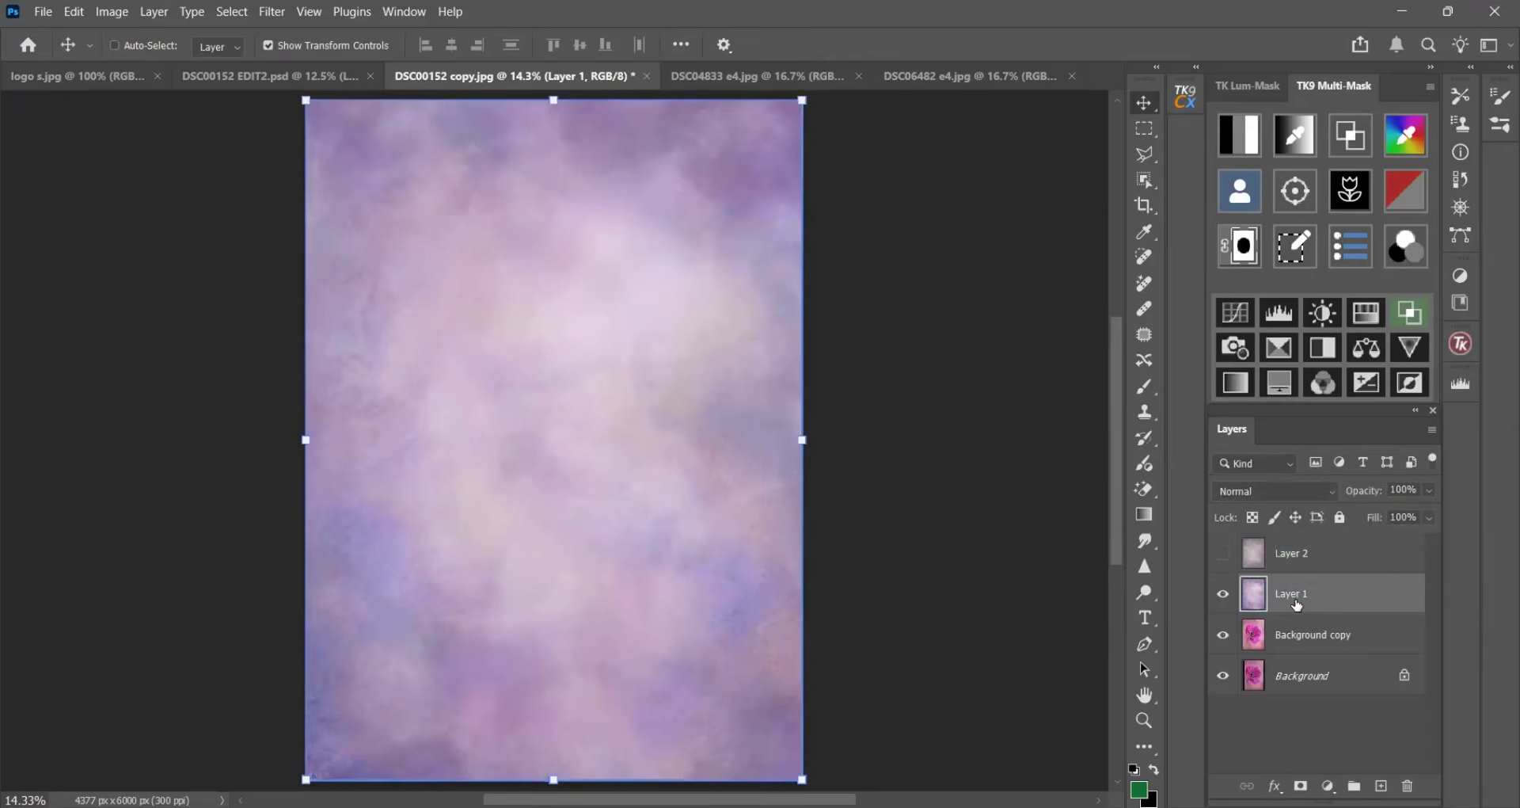
click(1328, 491)
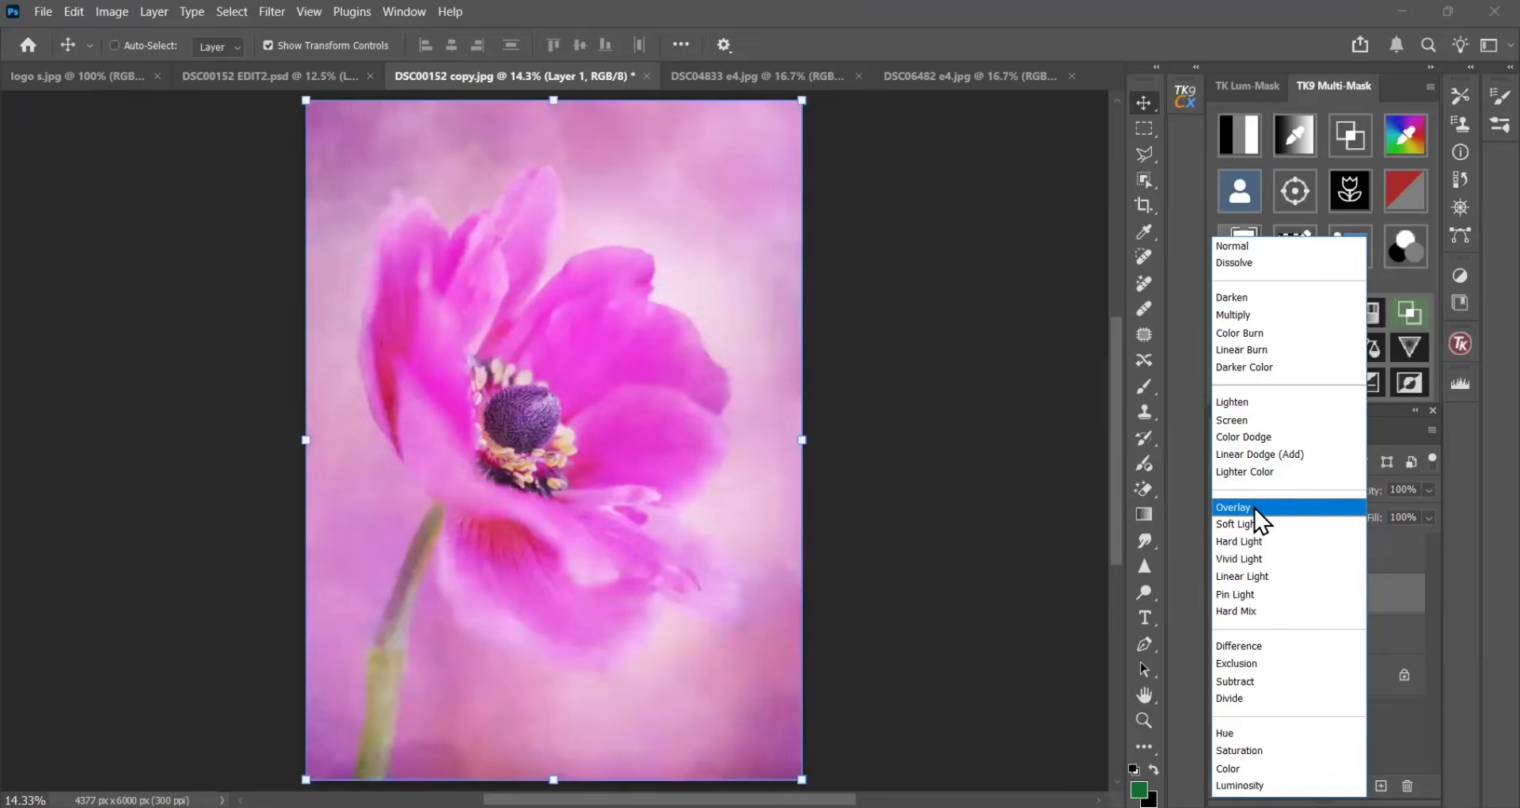
click(1256, 509)
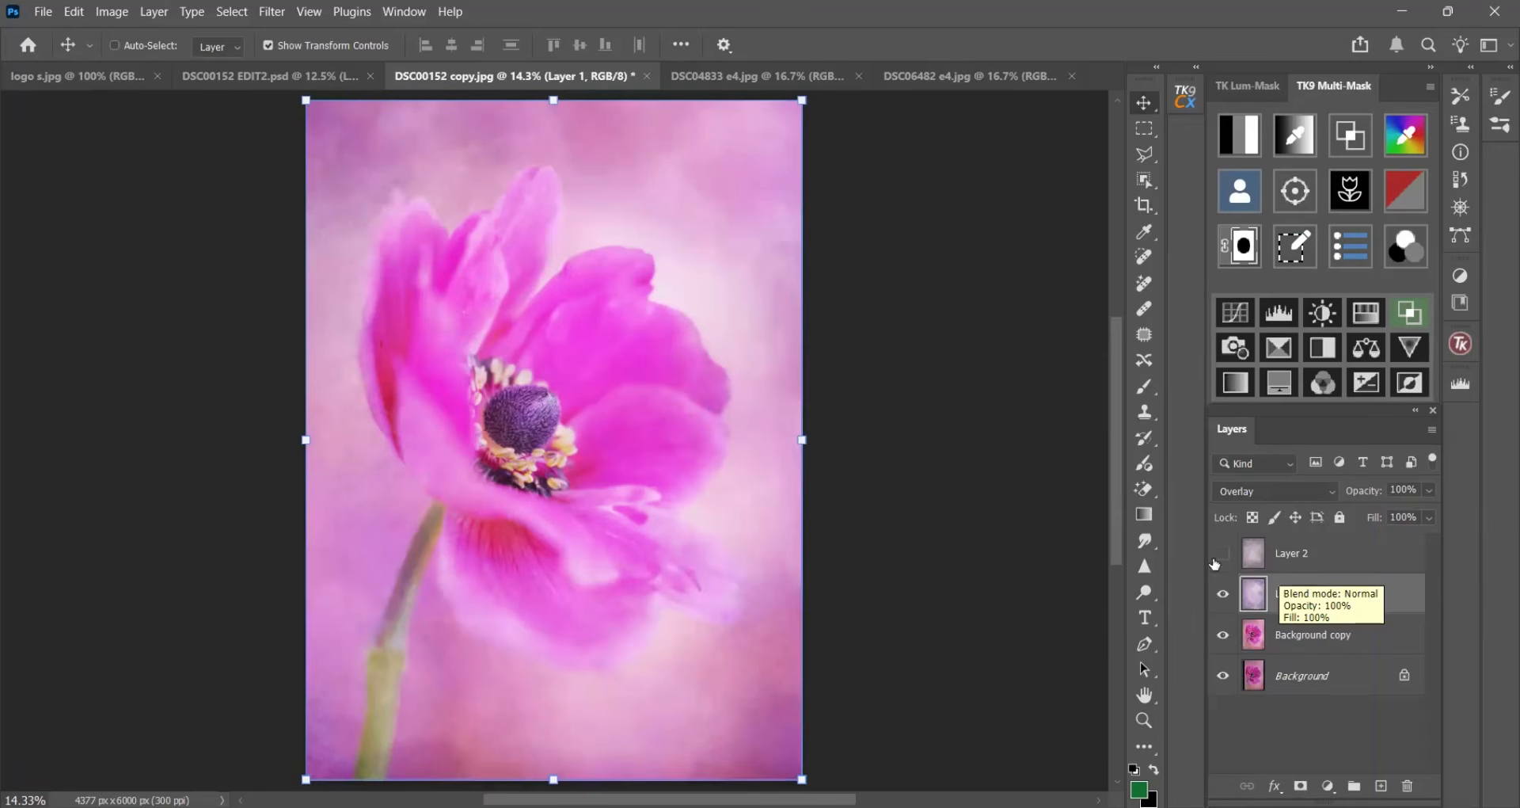
- Hide Layer 1, show Layer 2 and set the blend mode of Layer 2 to Soft Light
click(1225, 597)
click(1289, 554)
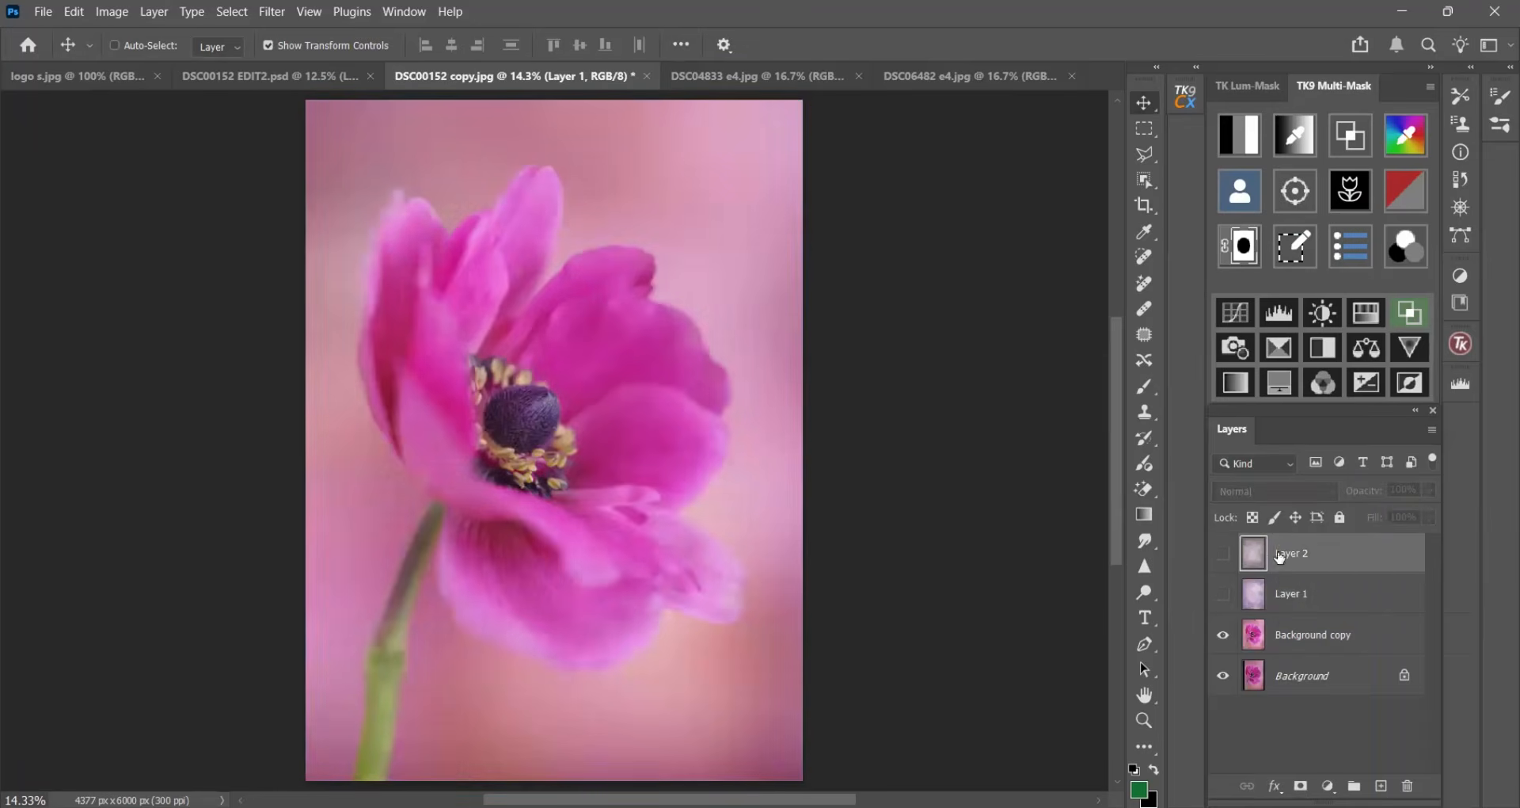
click(1226, 554)
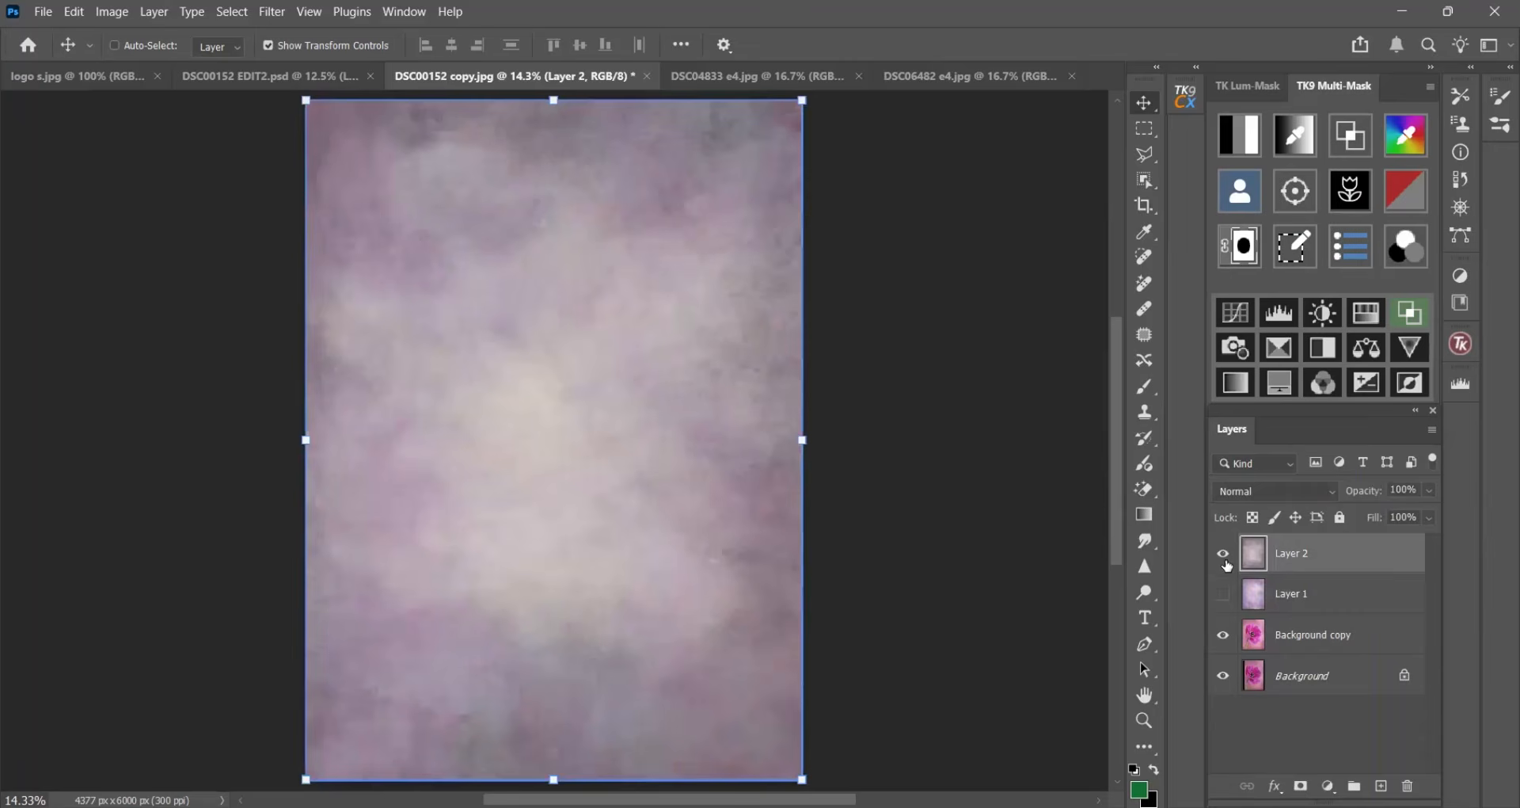
click(1310, 491)
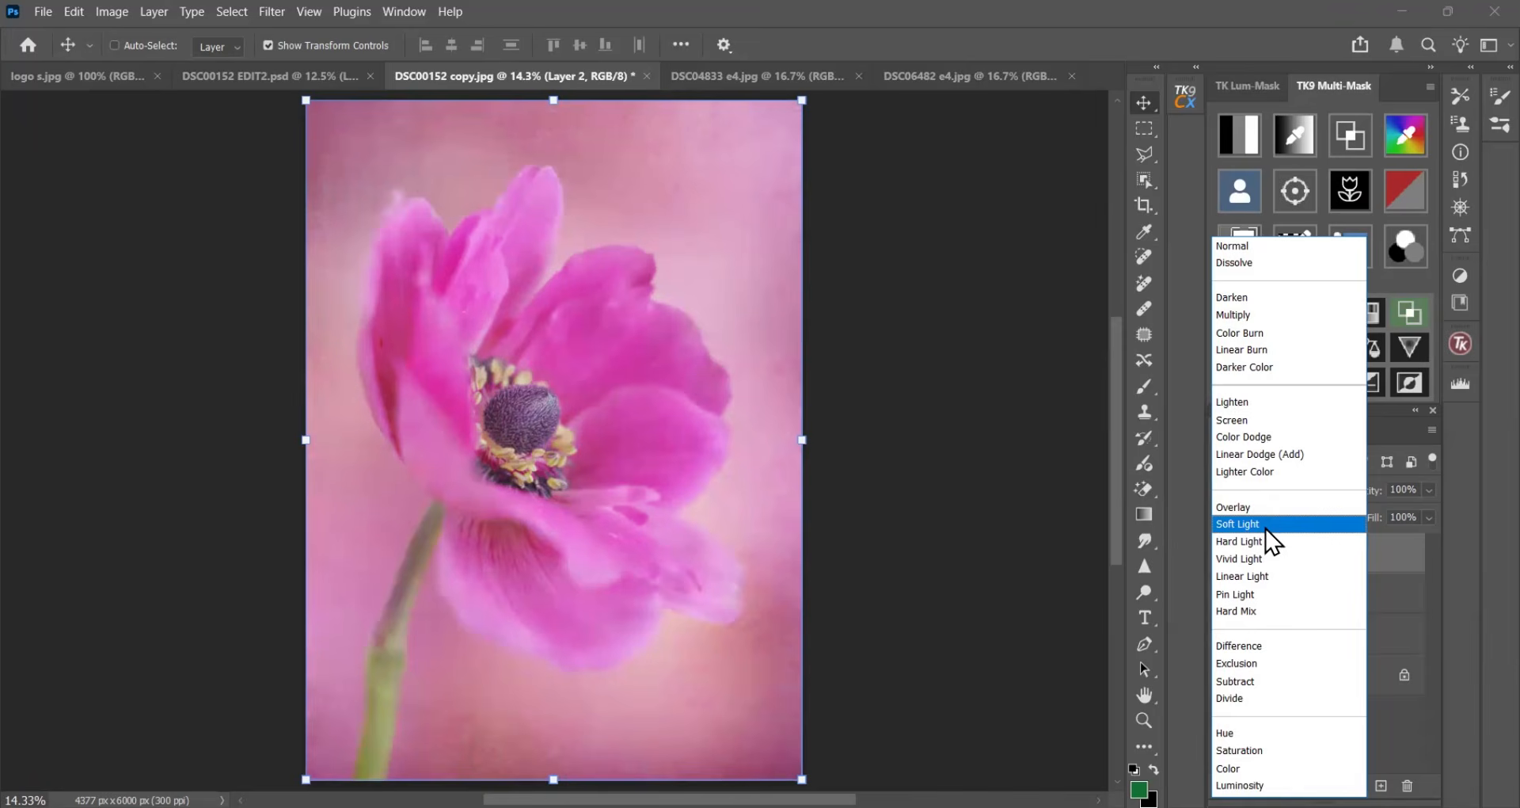
click(1266, 523)
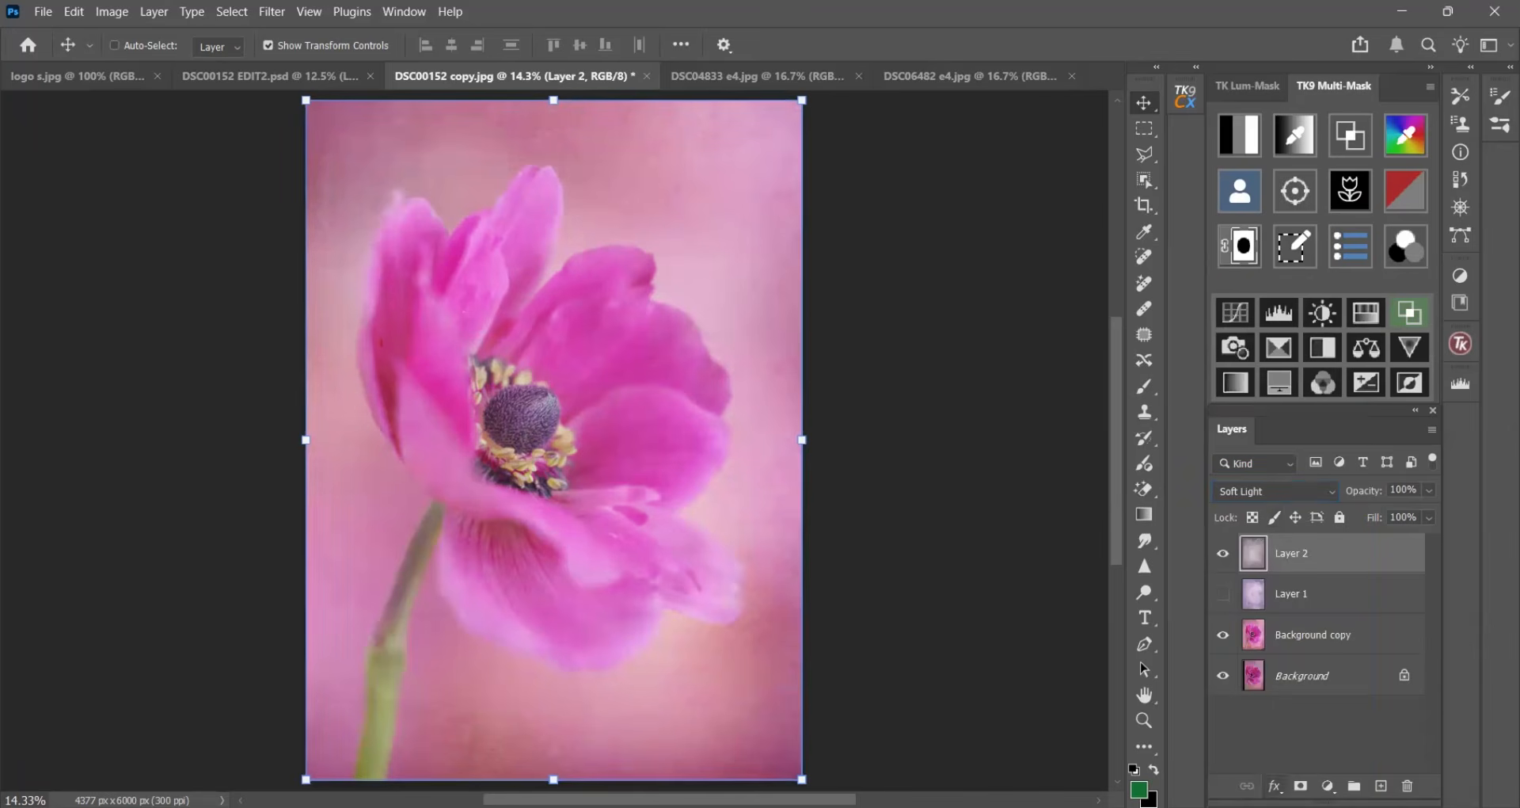
- Add white layer masks to Layer 2 and Layer 1, and hide Layer 2
click(1301, 785)
click(1293, 598)
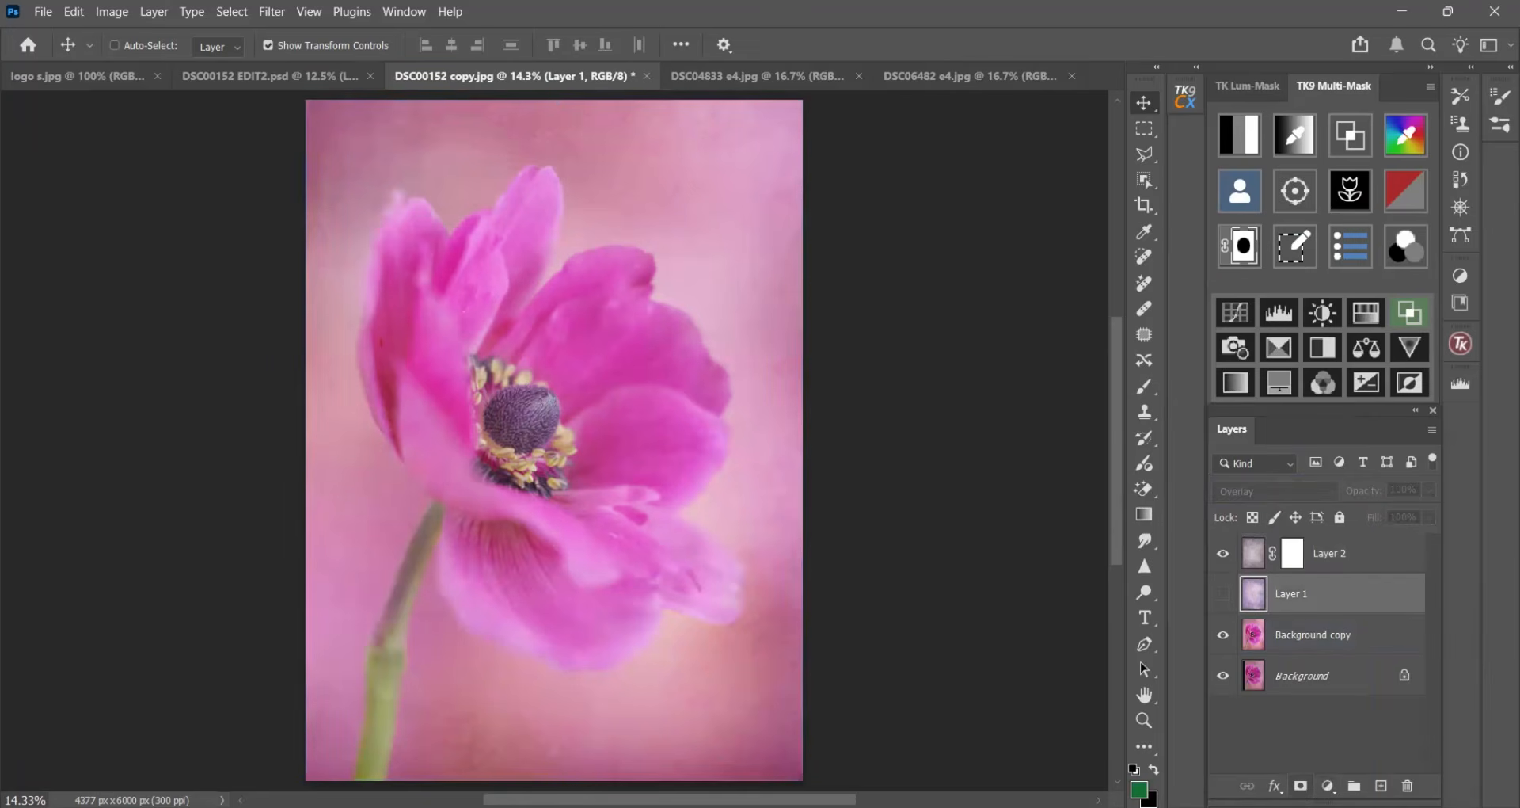
click(1301, 785)
click(1223, 553)
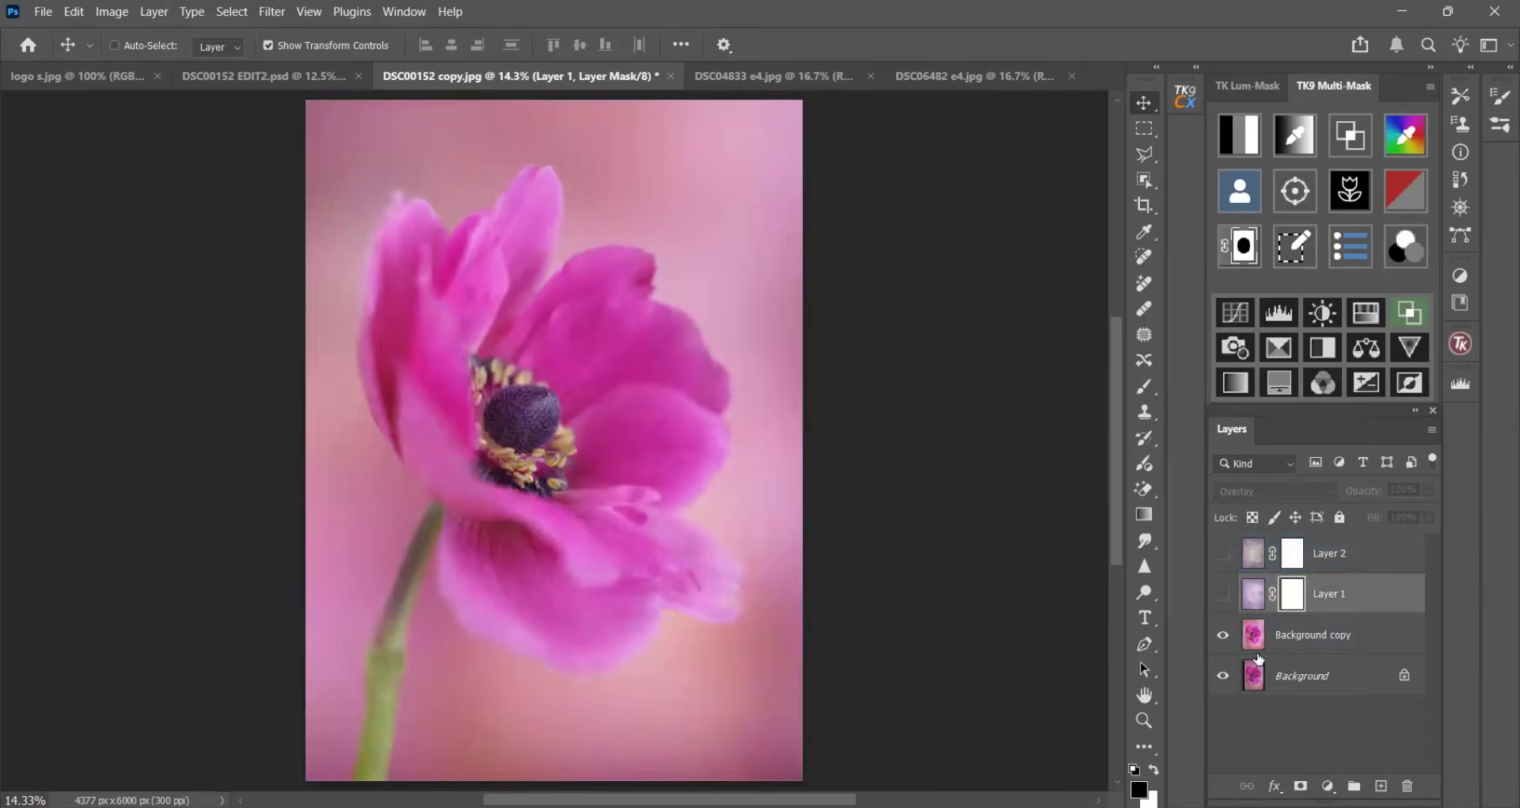
- Select the flower and stem on the Background copy layer with the Object Selection tool's Select Subject
click(1260, 645)
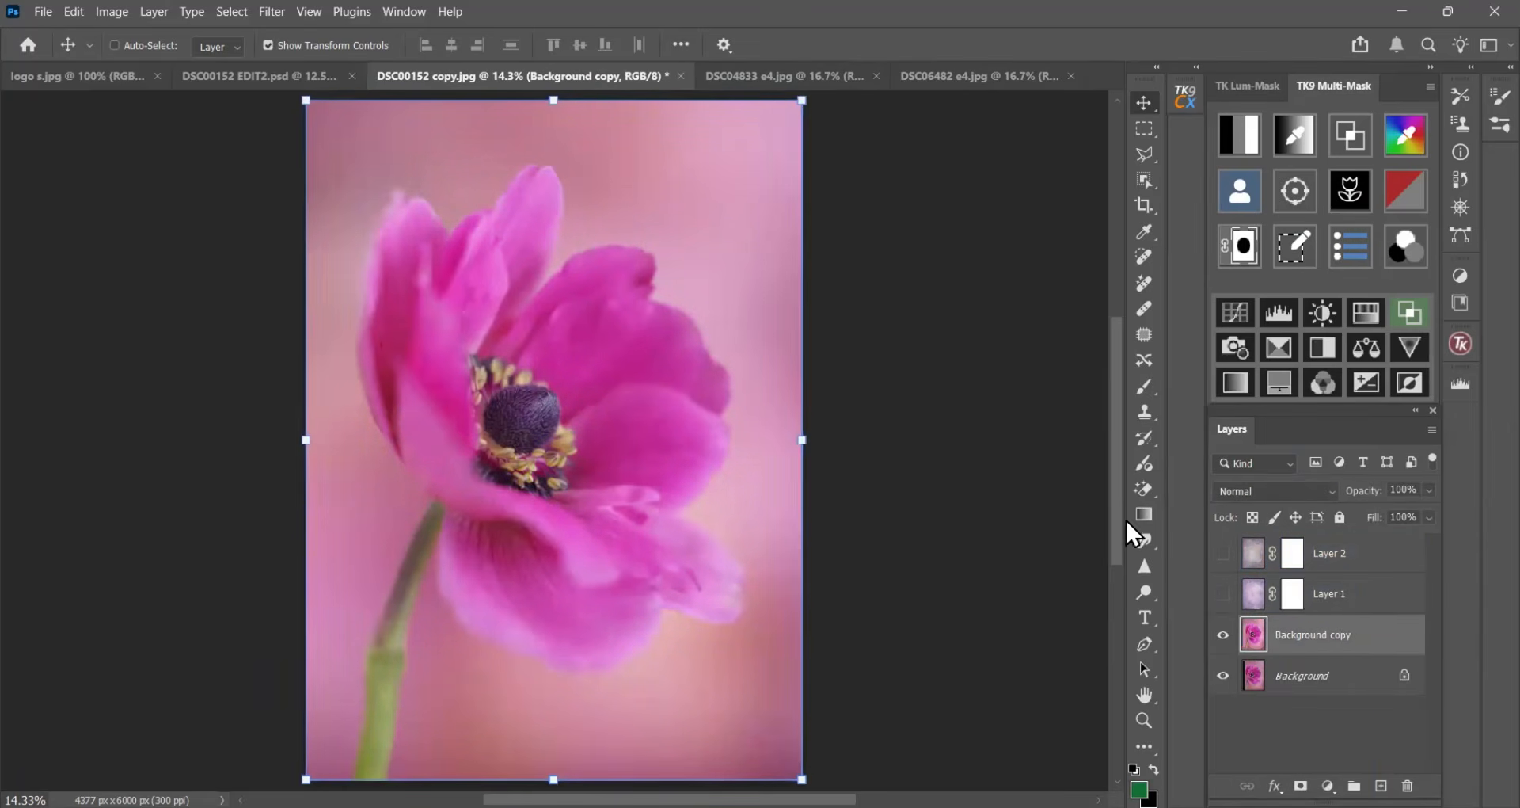
click(1142, 172)
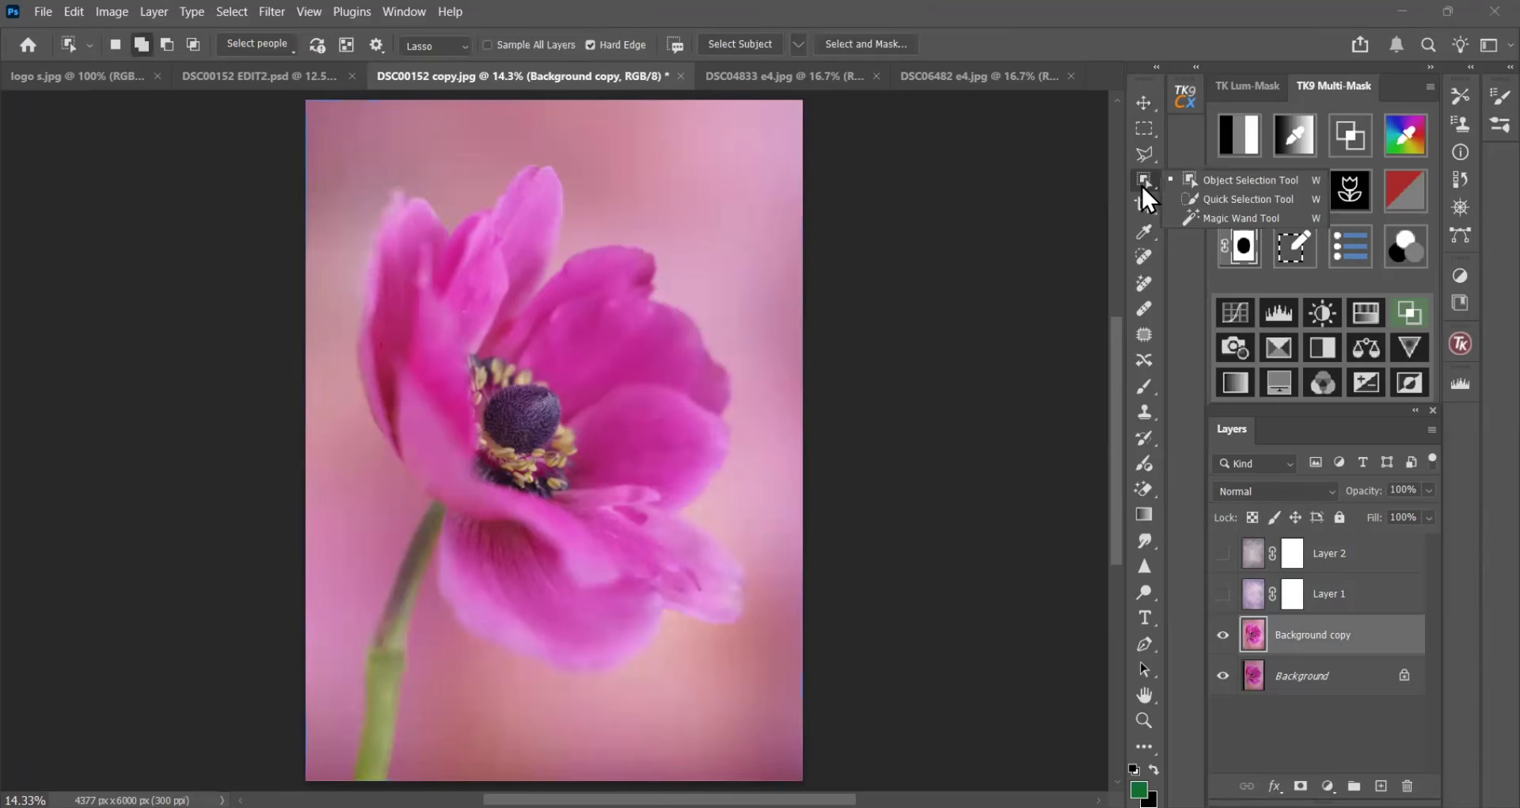
click(1210, 182)
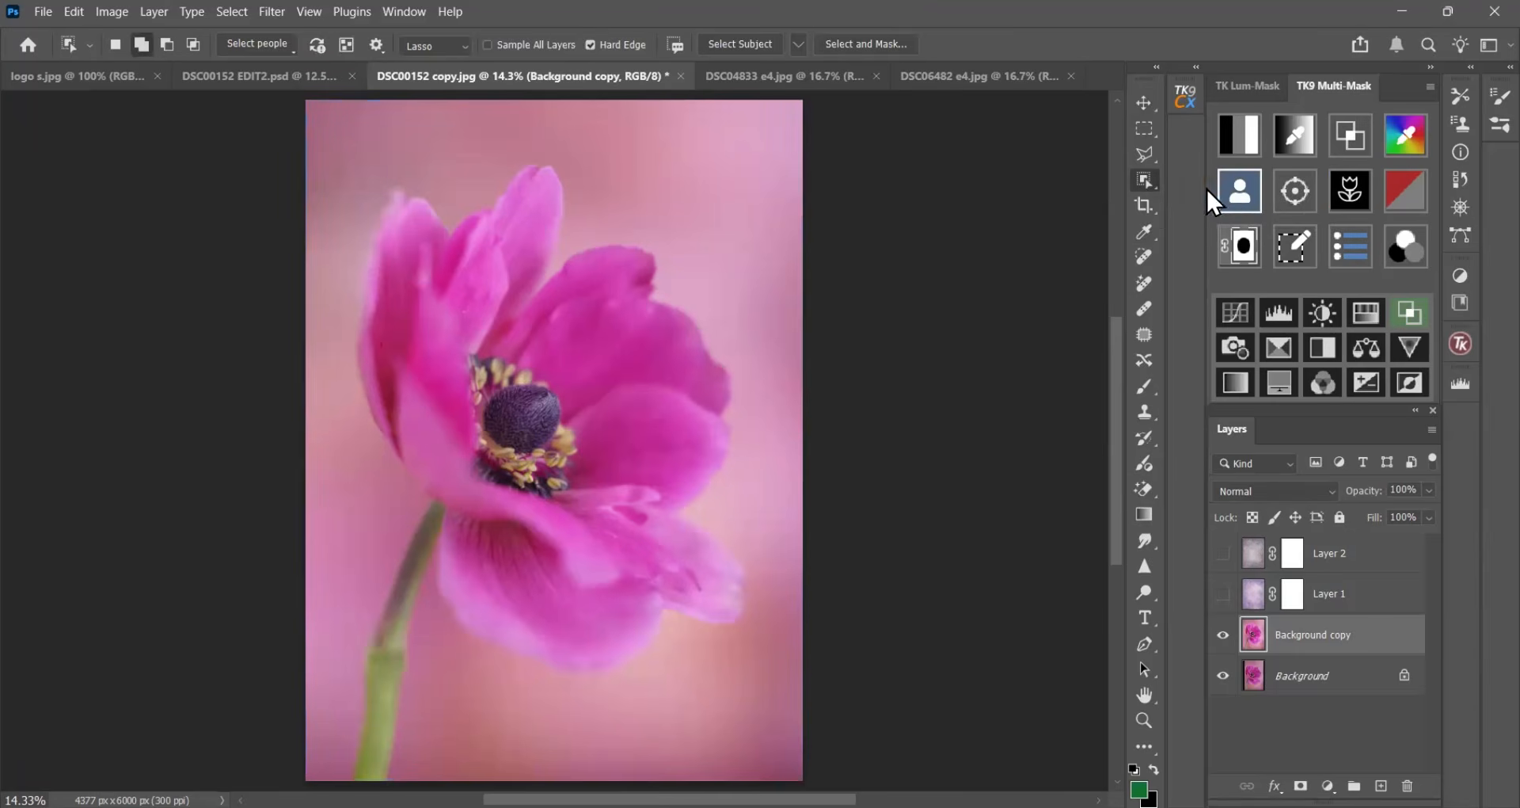
click(716, 49)
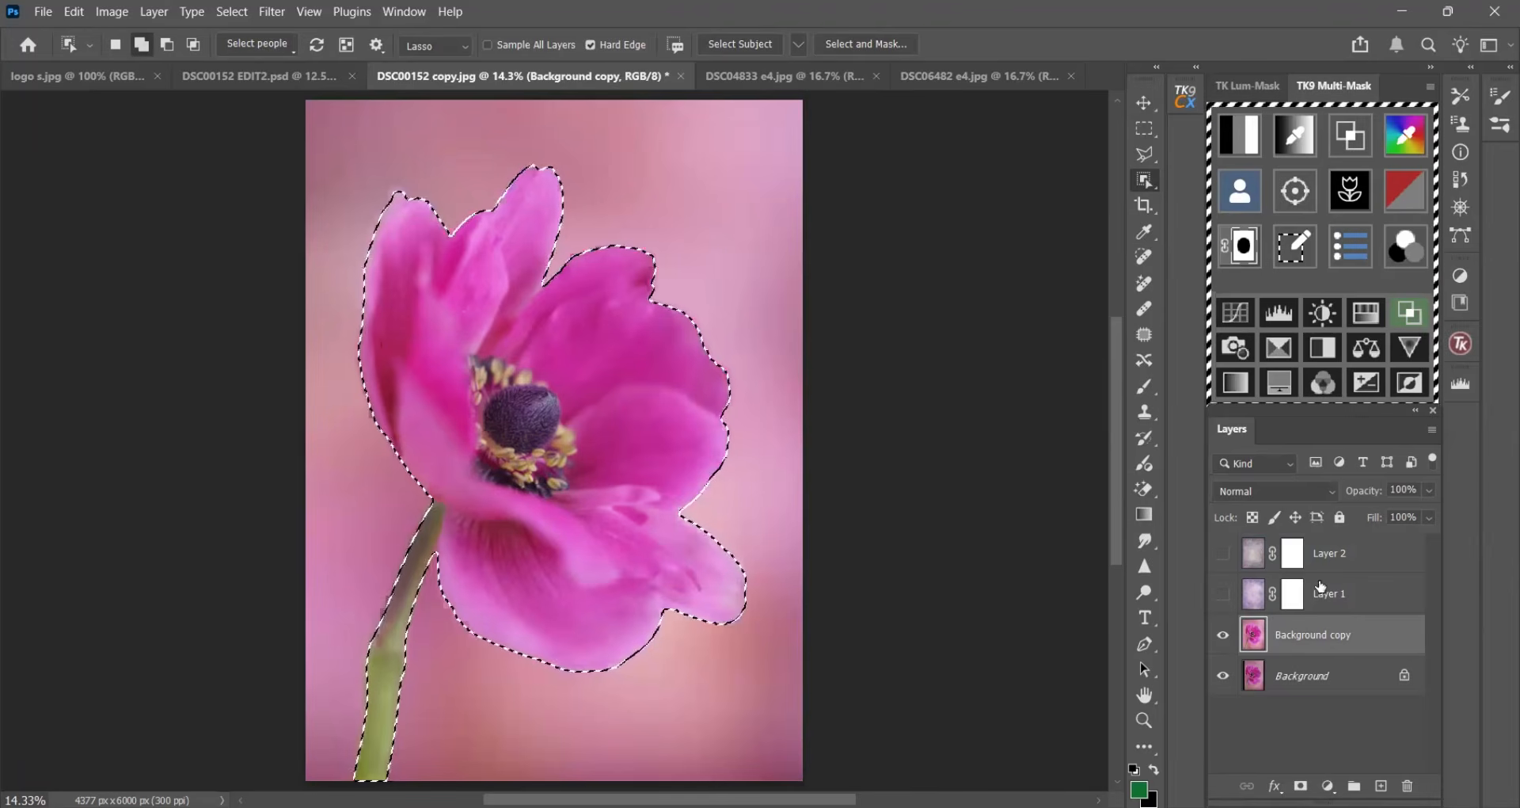
- Make the layer mask of Layer 2 active and show Layer 2
click(1293, 594)
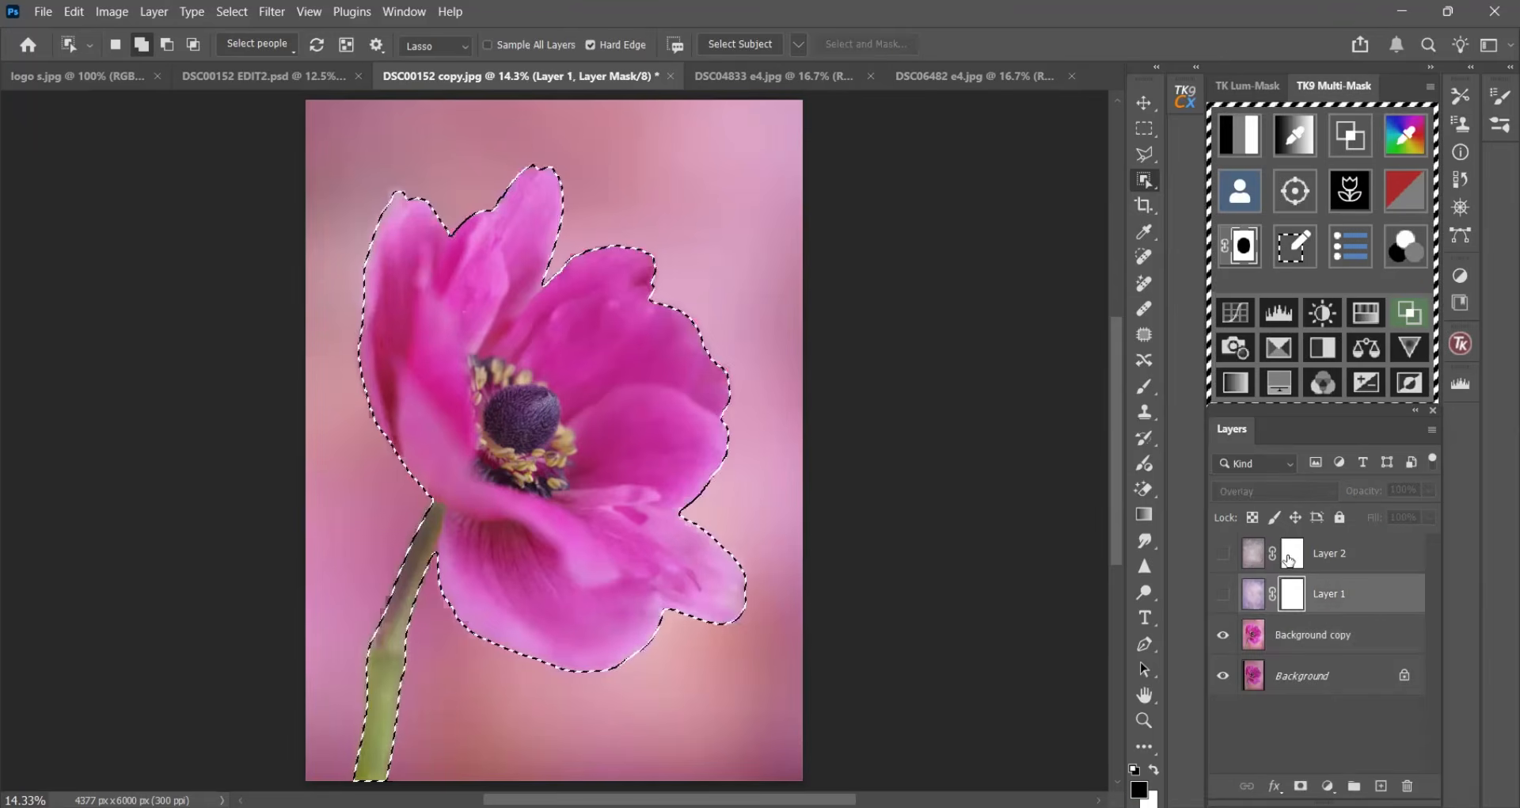
click(1292, 556)
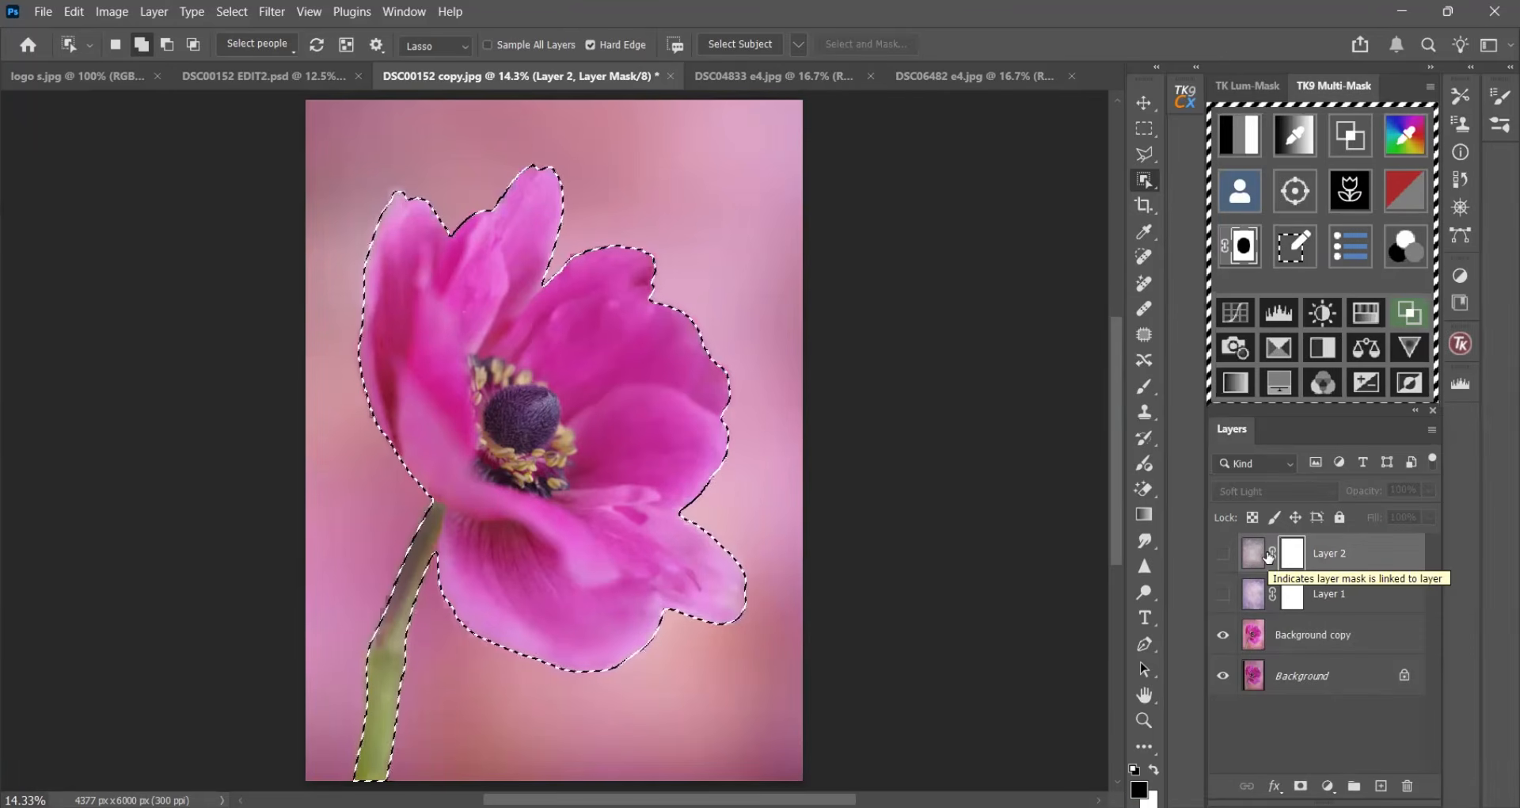
click(1223, 553)
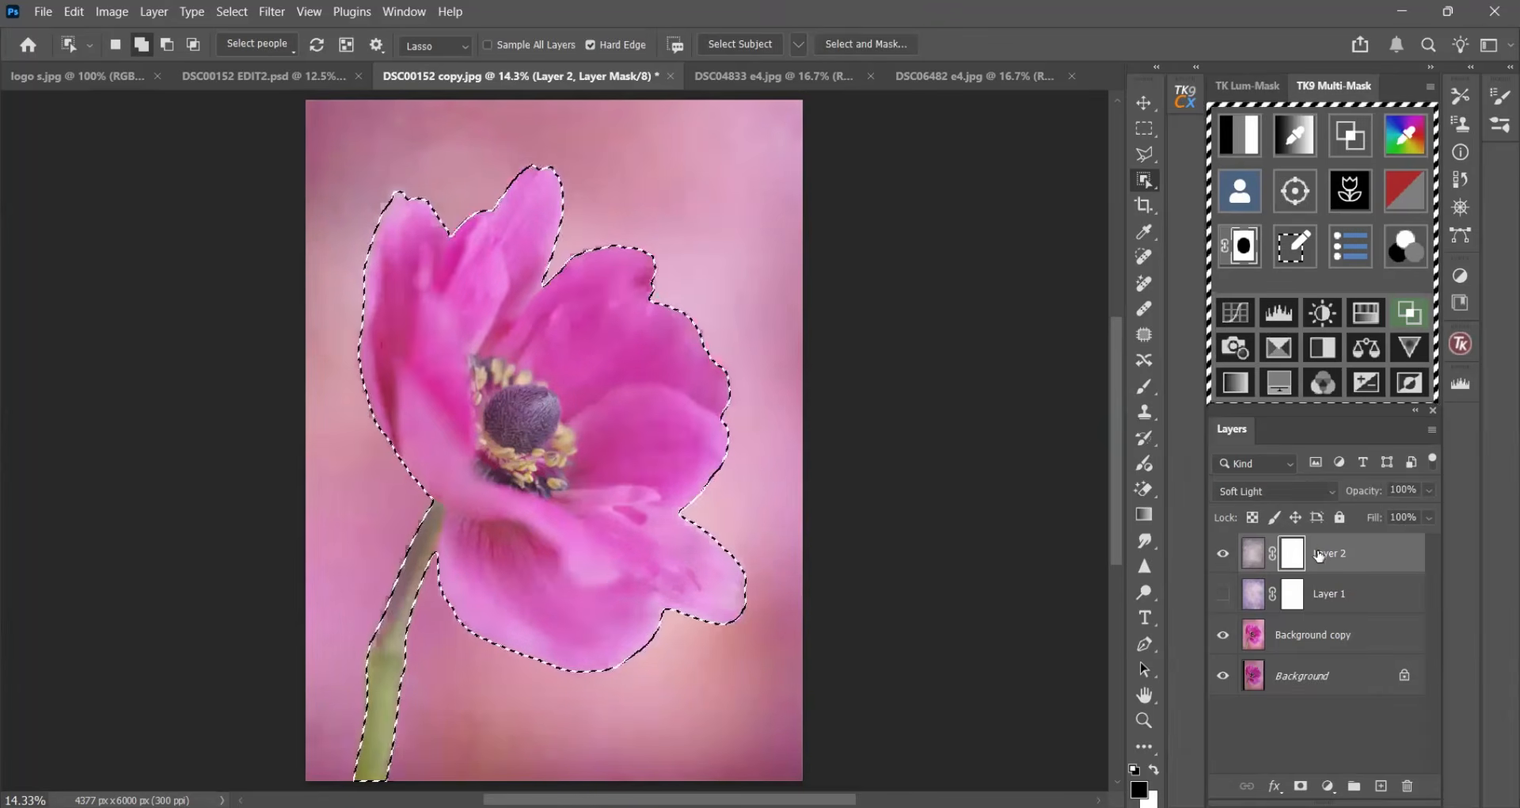
- Fill the selected flower area on Layer 2's mask with black at 100% opacity in Normal mode, and deselect
click(74, 11)
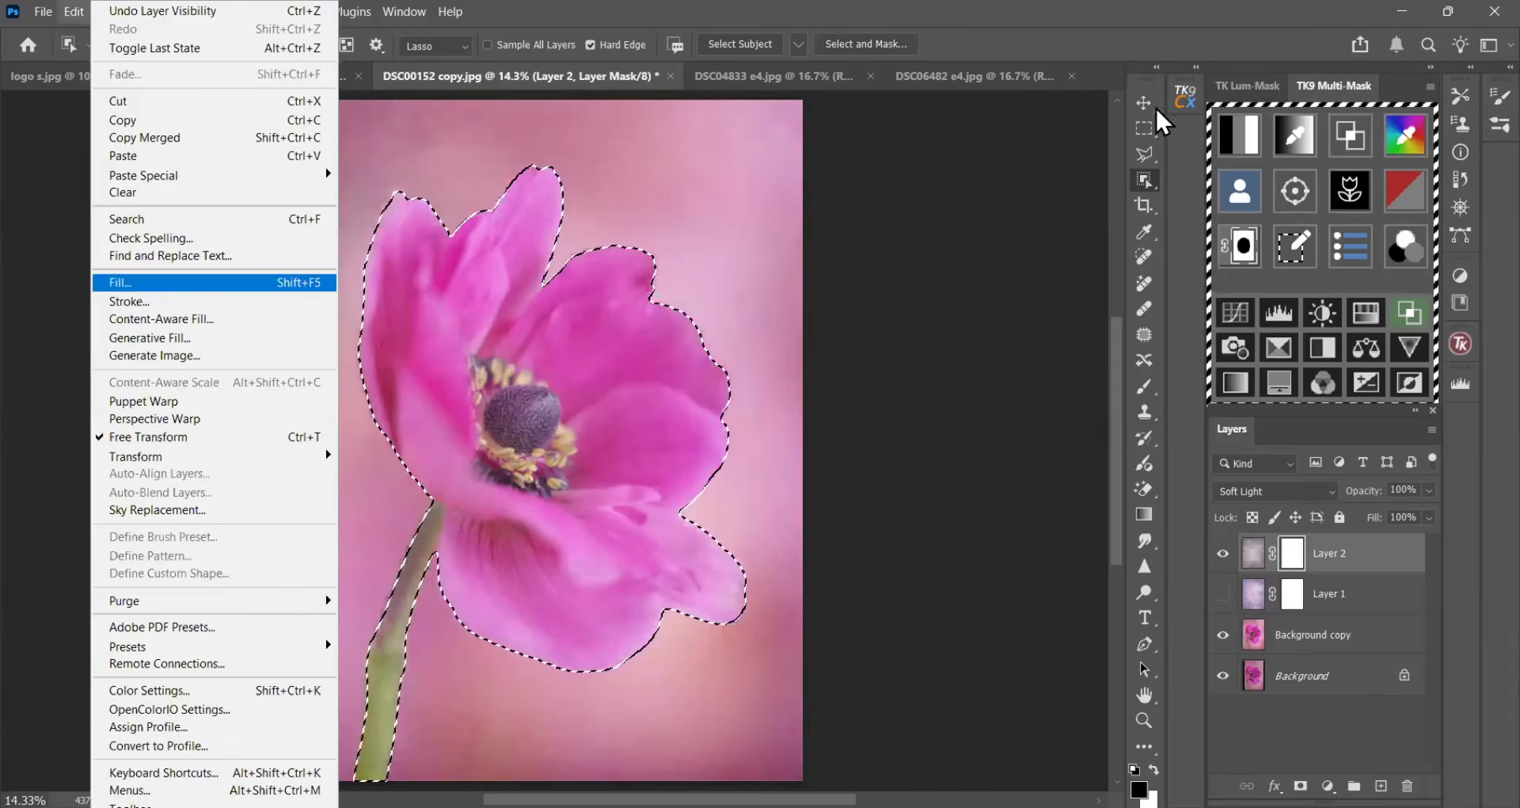
key(Return)
click(1205, 76)
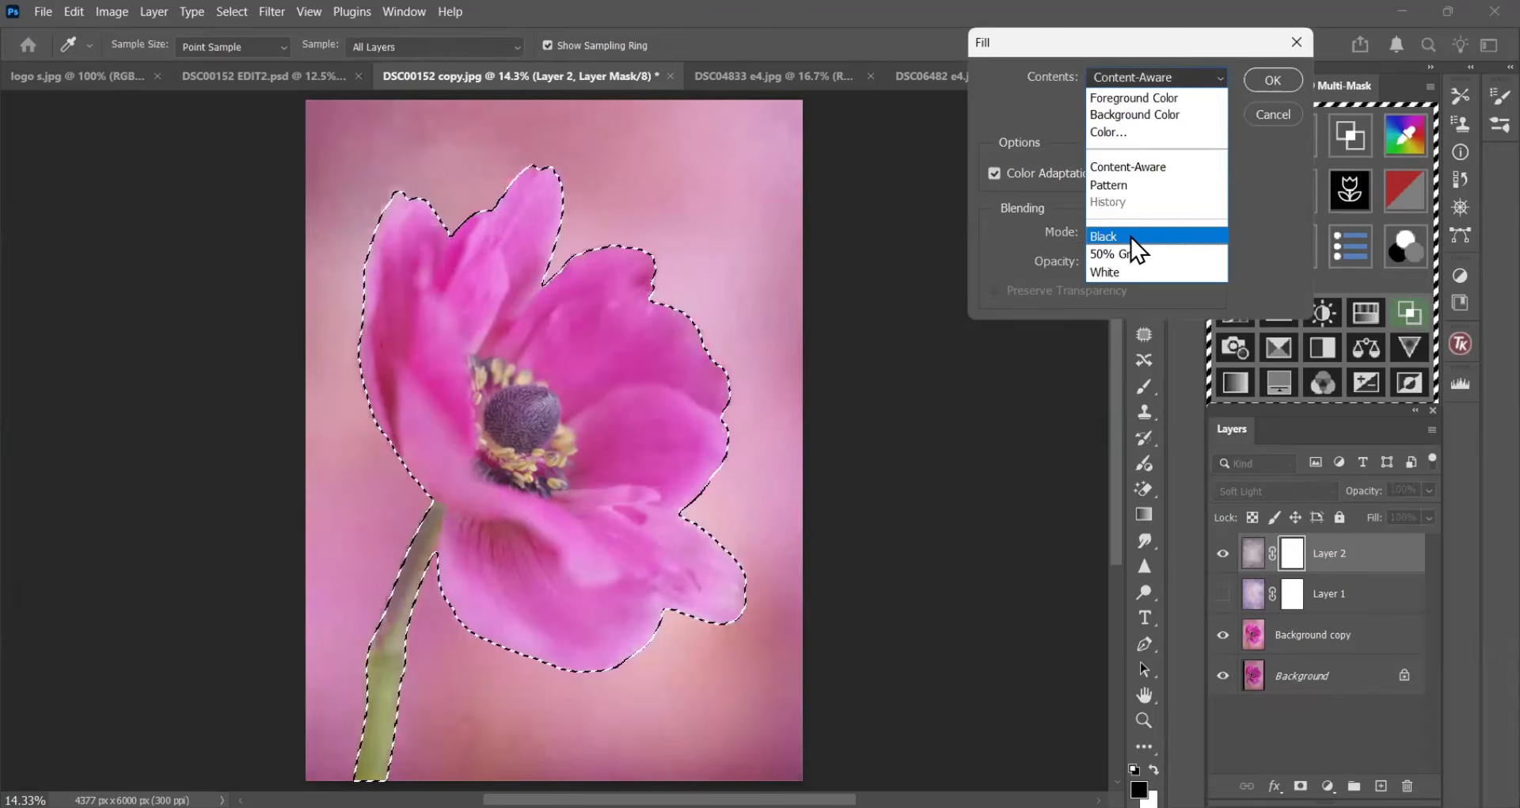
click(1271, 71)
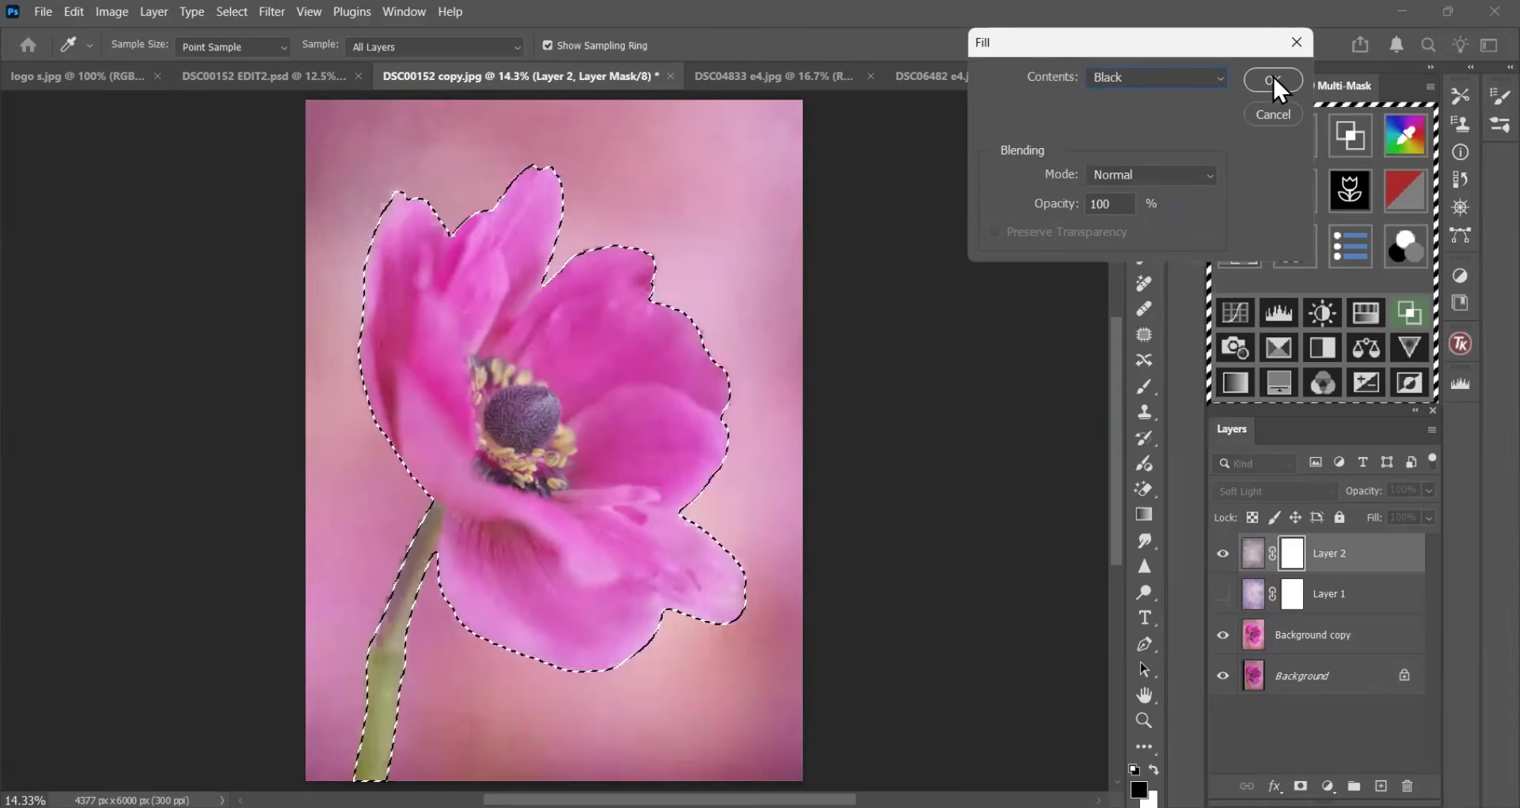
click(1270, 76)
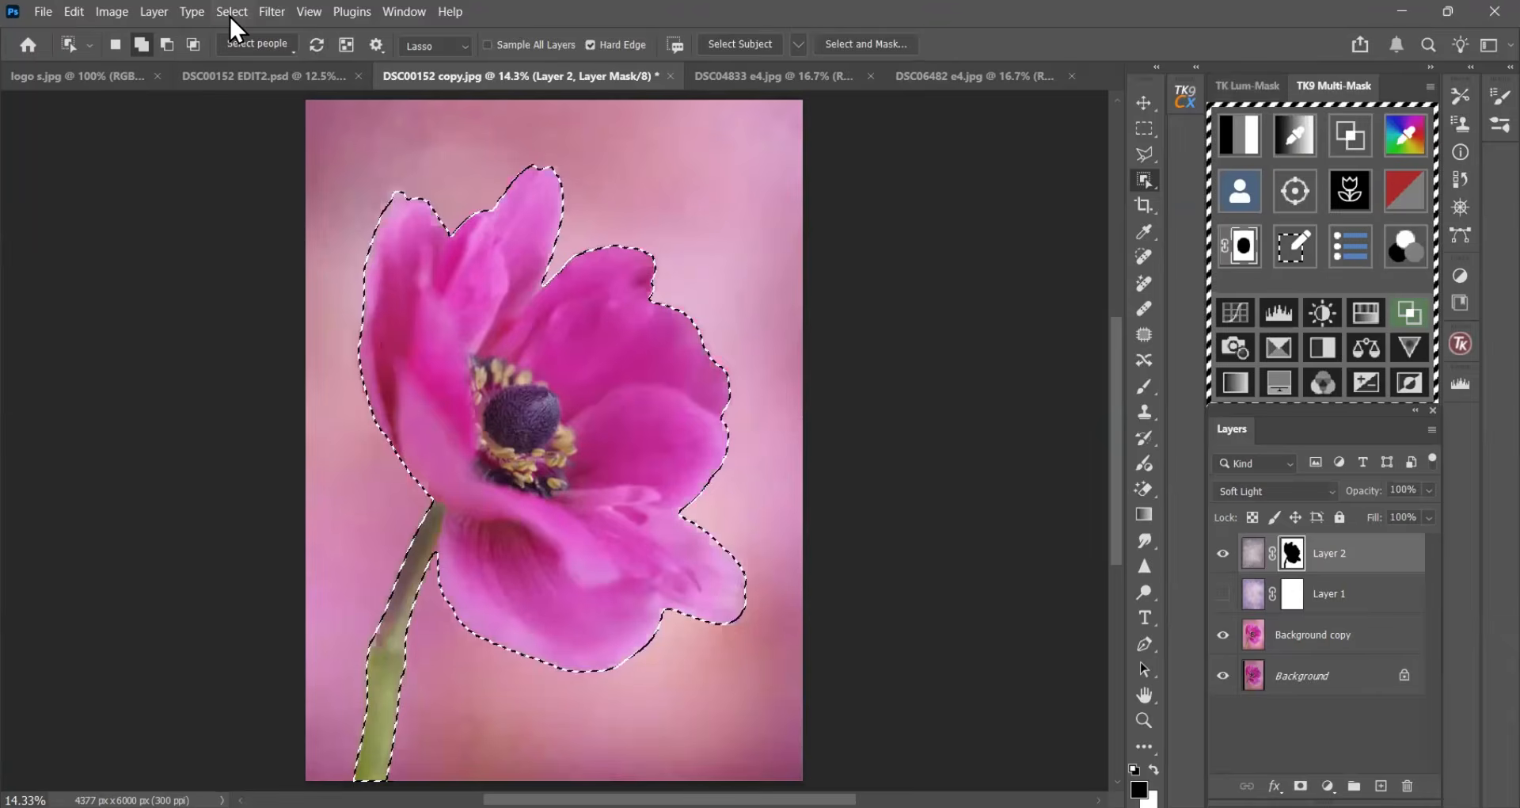
click(230, 13)
click(253, 52)
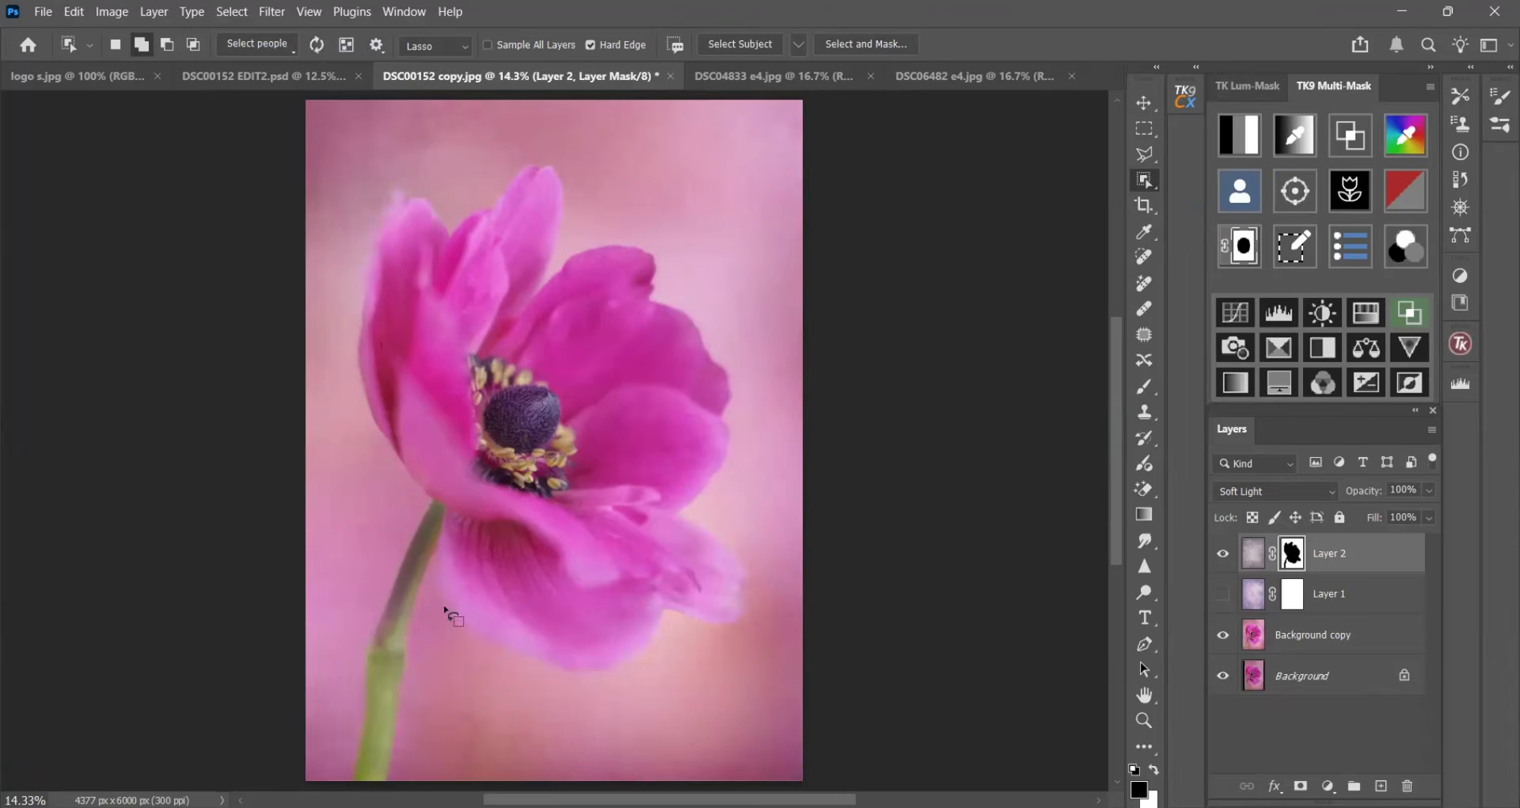
- Set up a Soft Round brush at 199 px, 0% hardness, 24% opacity and 26% flow for refining the mask edges
click(1143, 719)
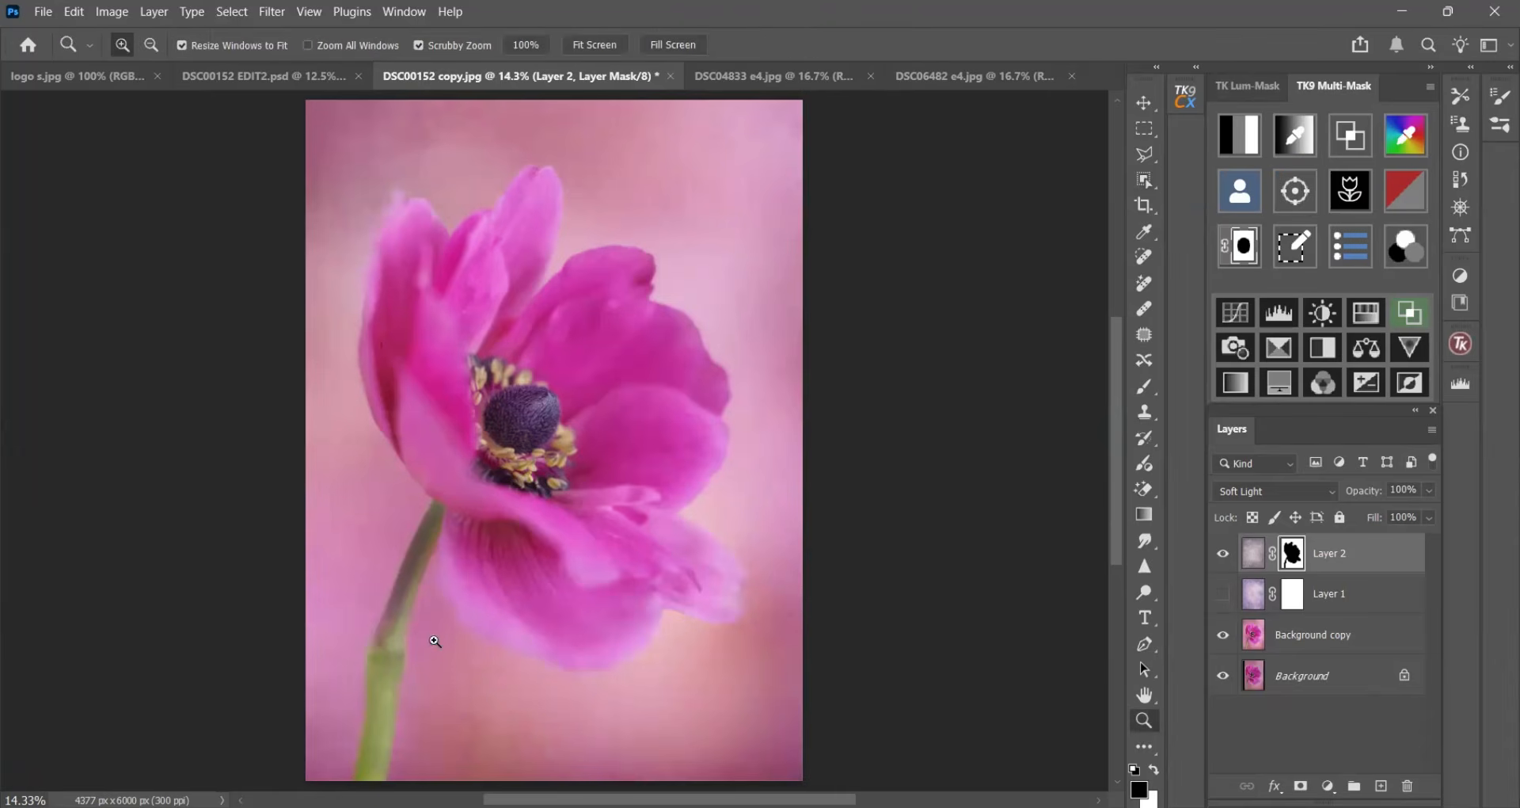
drag(437, 635, 567, 675)
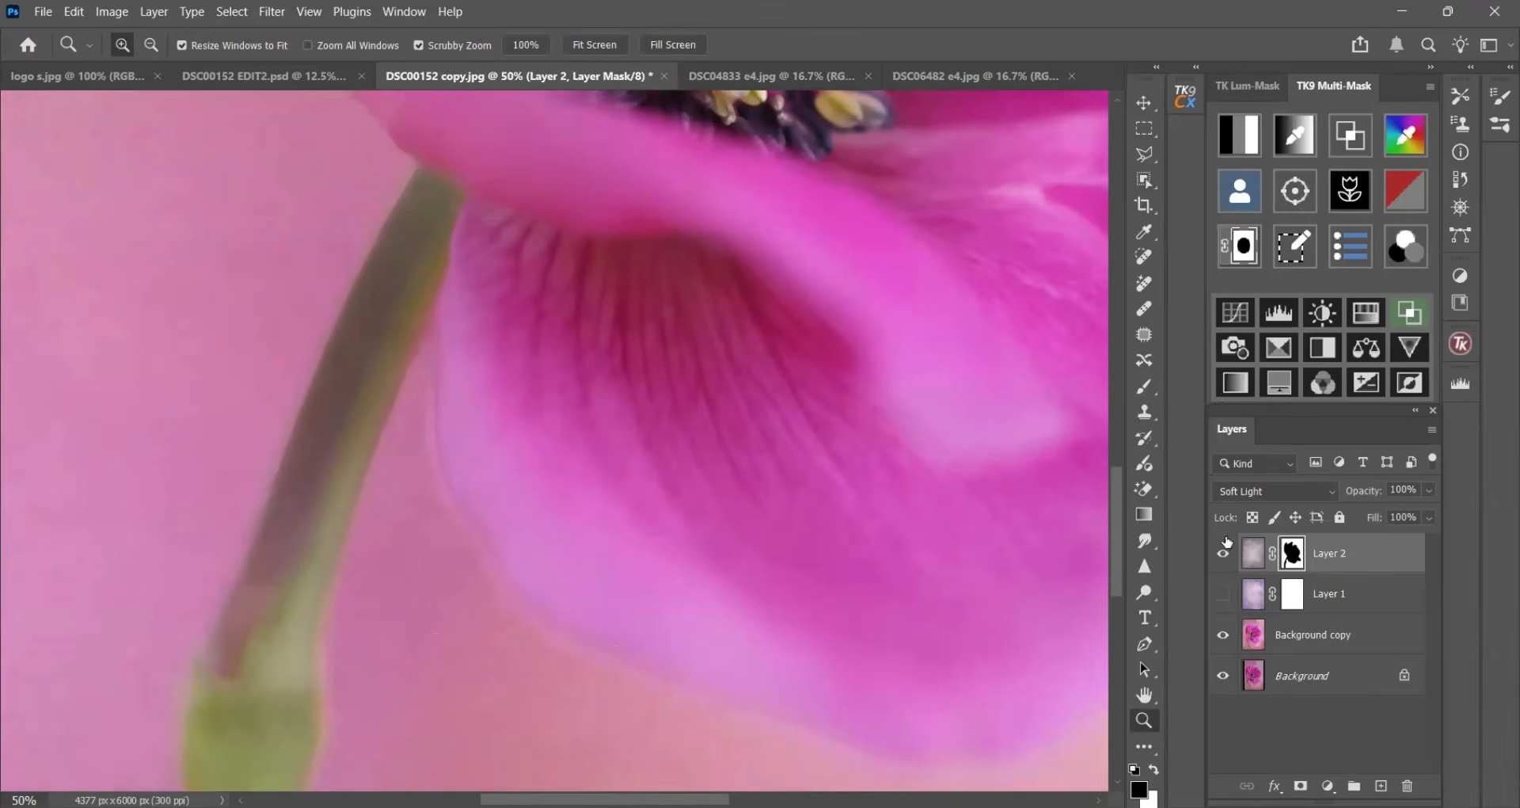
click(1145, 386)
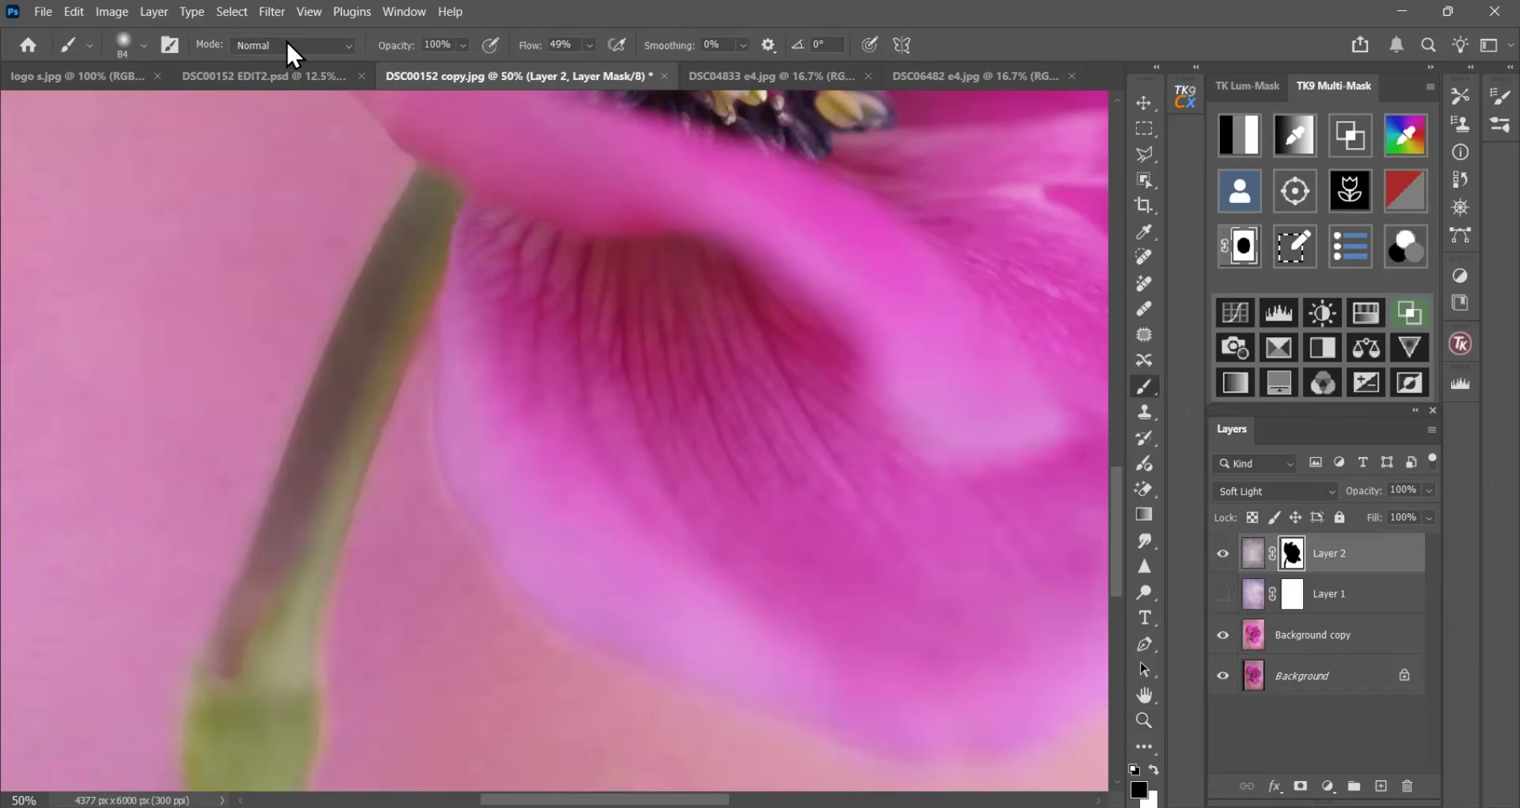
click(463, 48)
click(414, 66)
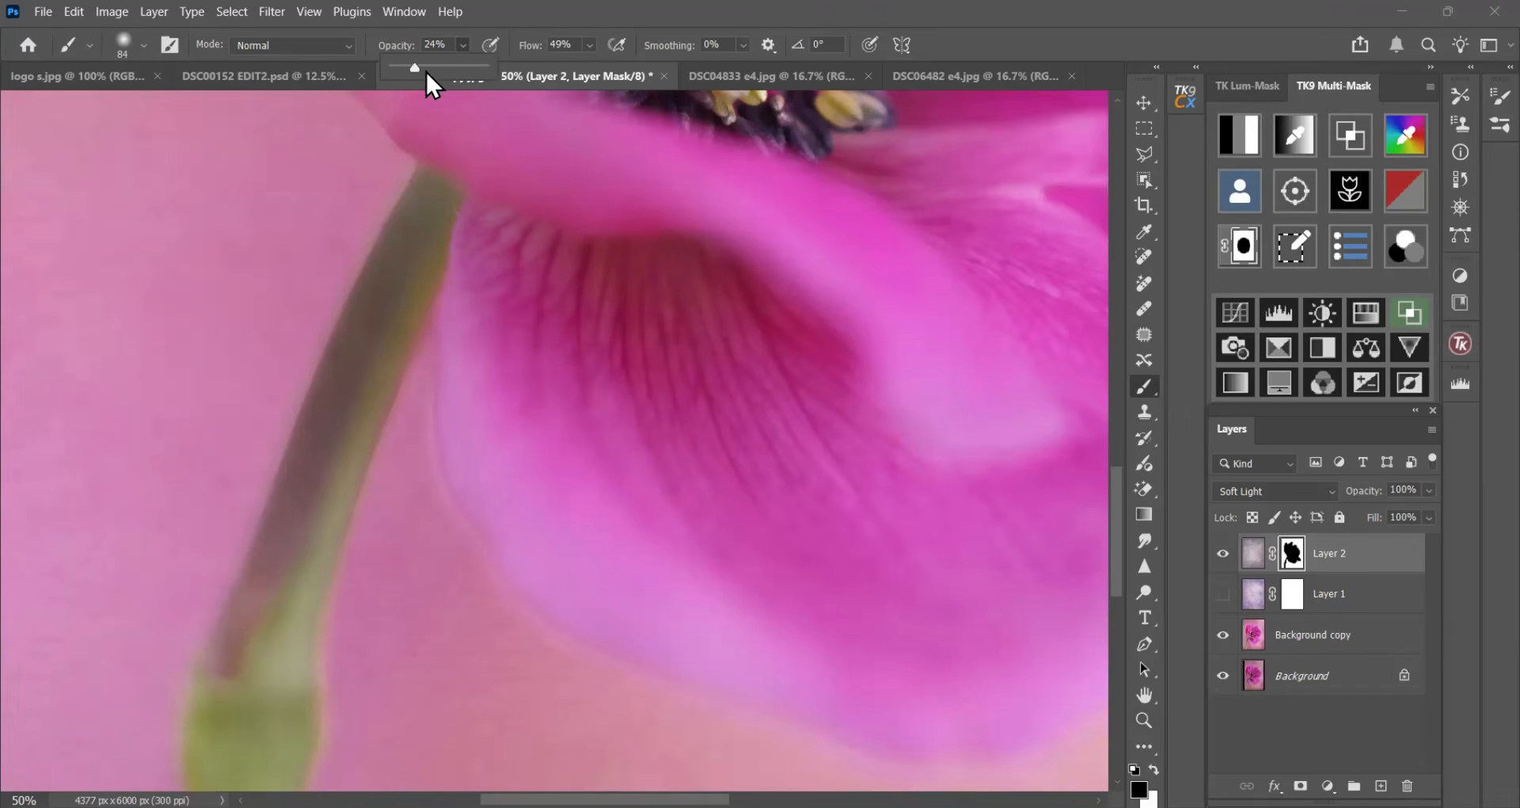
click(590, 45)
click(579, 66)
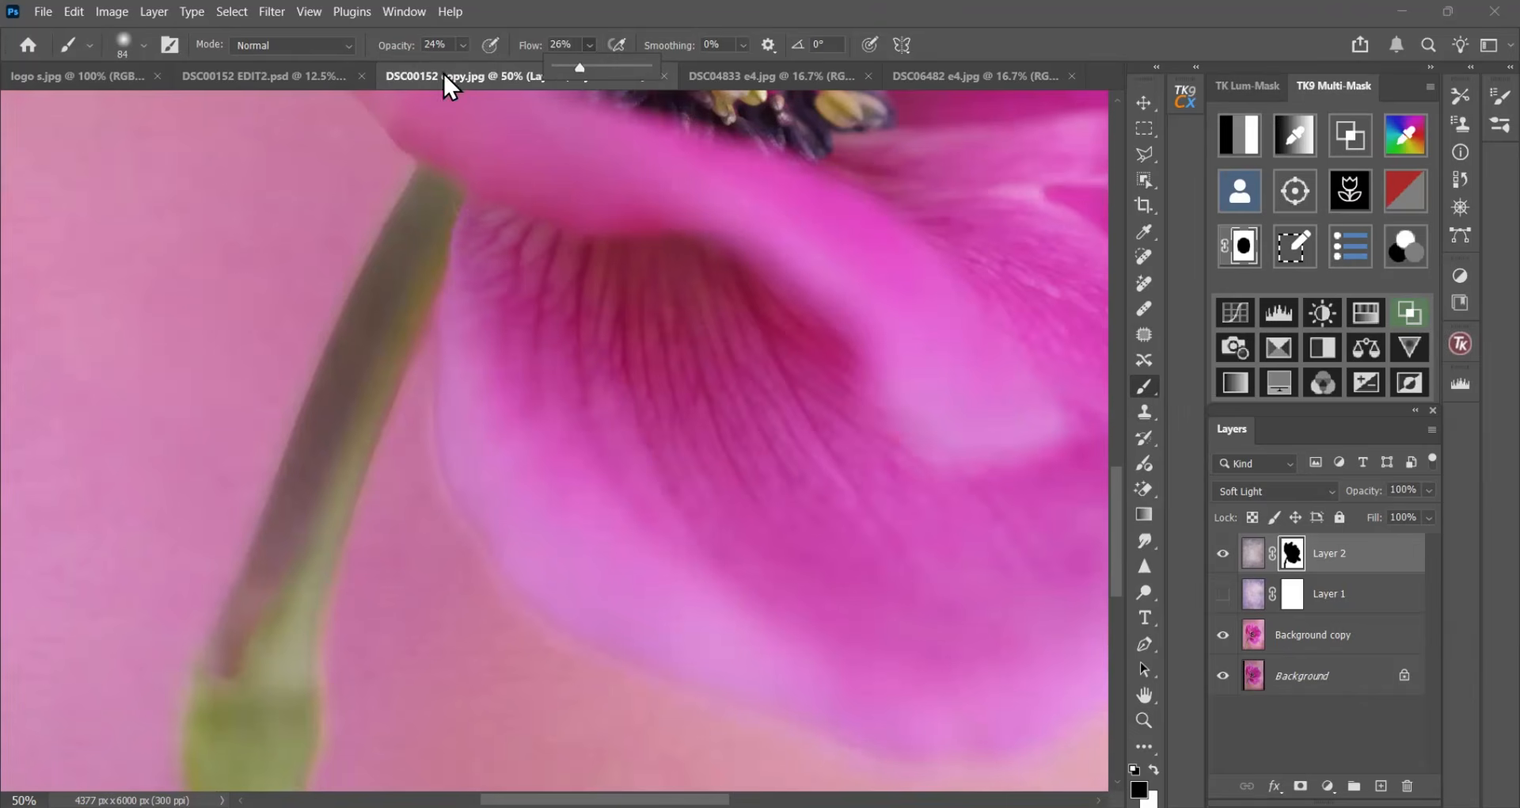
click(143, 46)
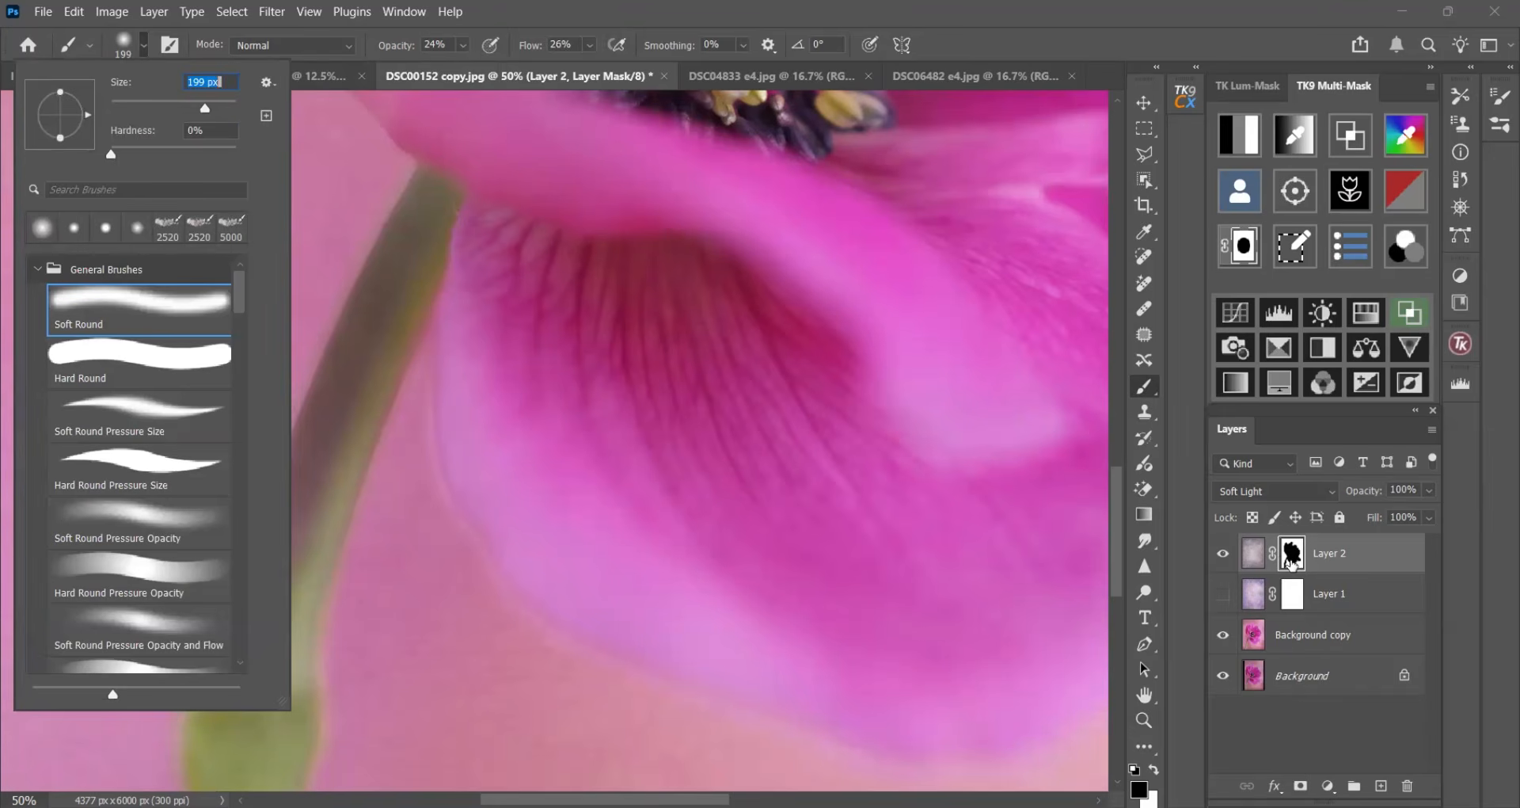
- Paint white on Layer 2's mask along the edges of the stem and the left and upper petals
click(1290, 560)
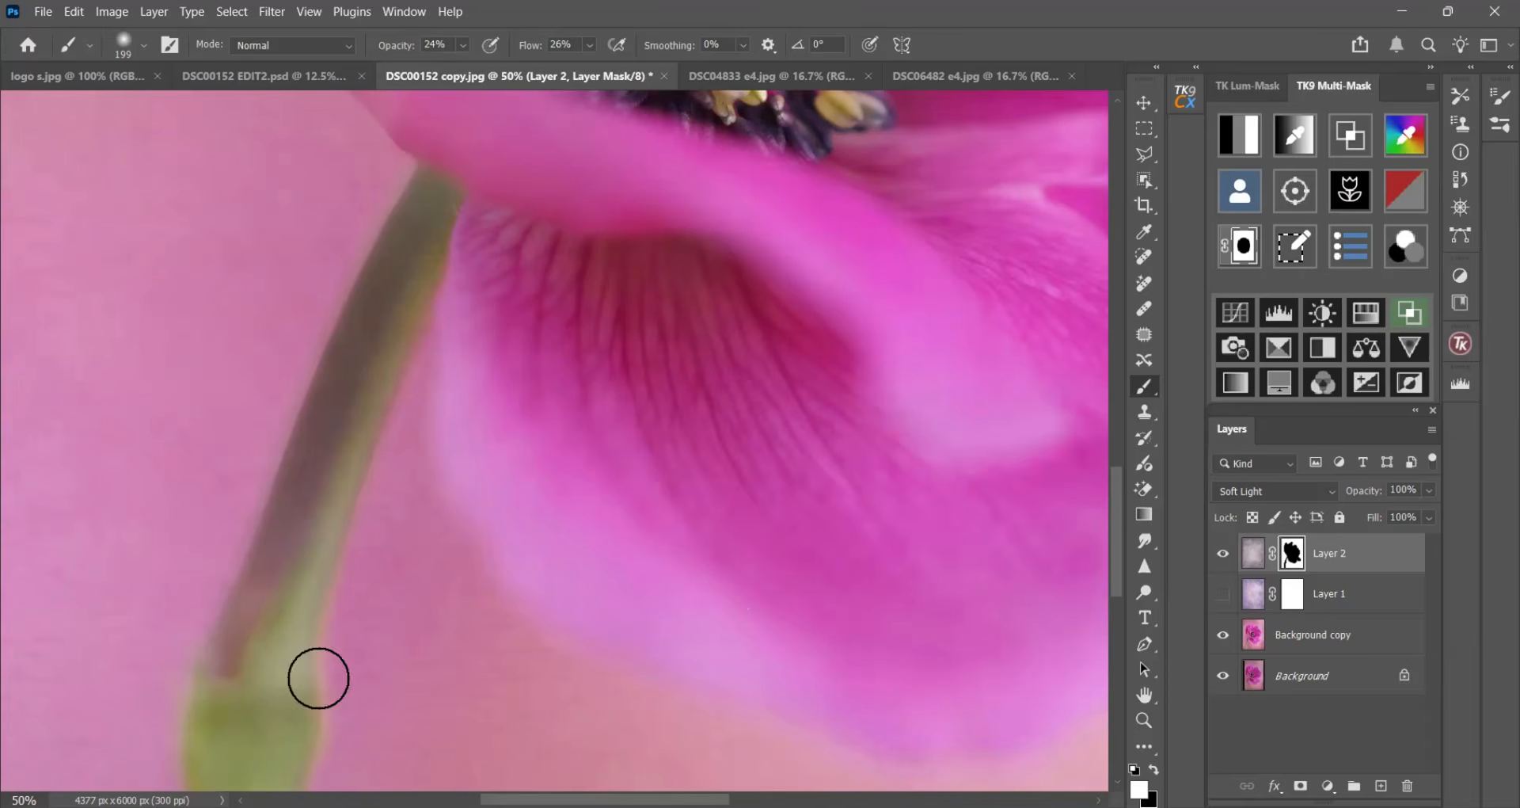
drag(1113, 532, 1113, 611)
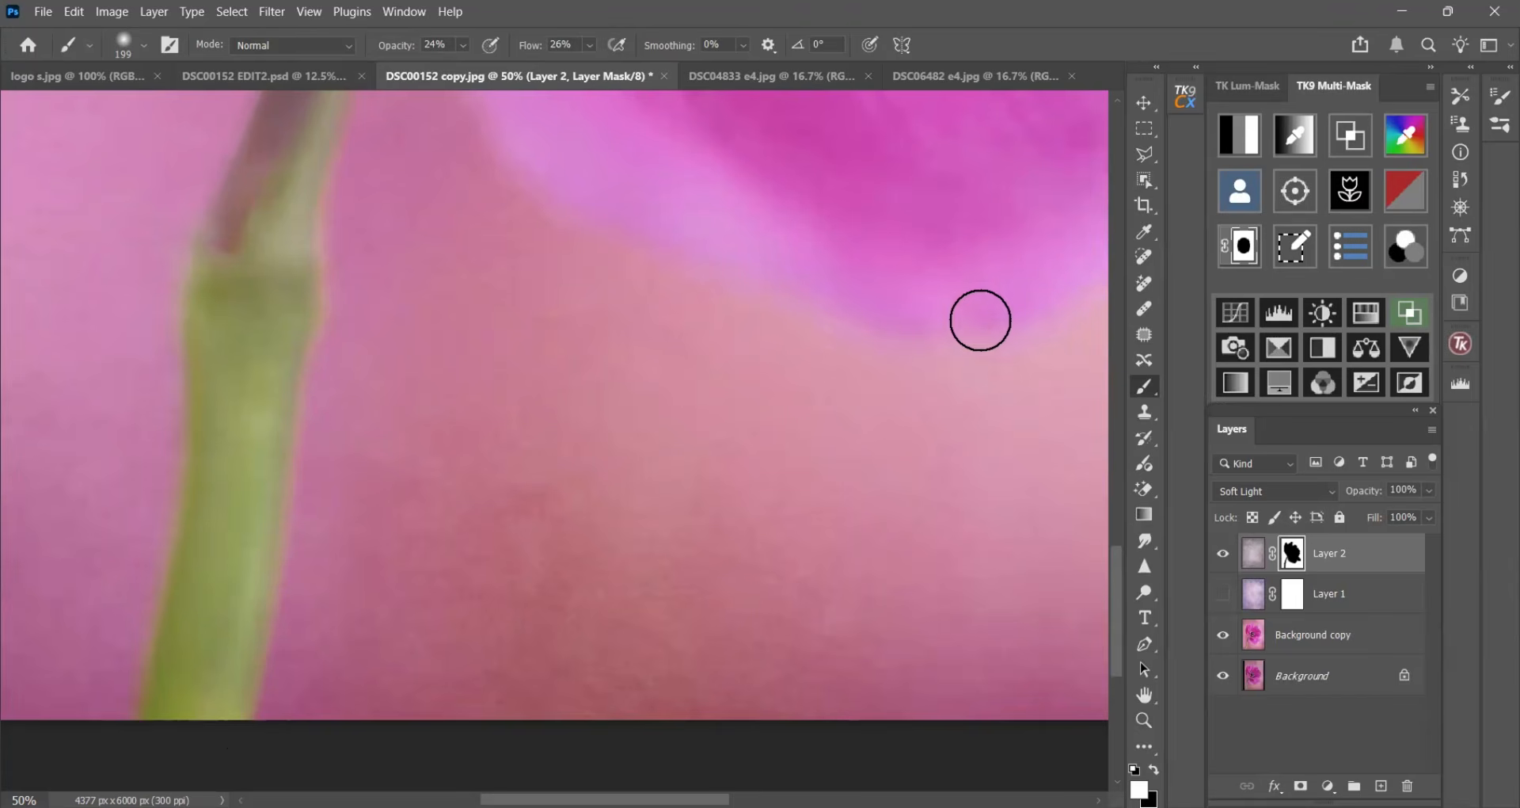
drag(1123, 604, 1121, 451)
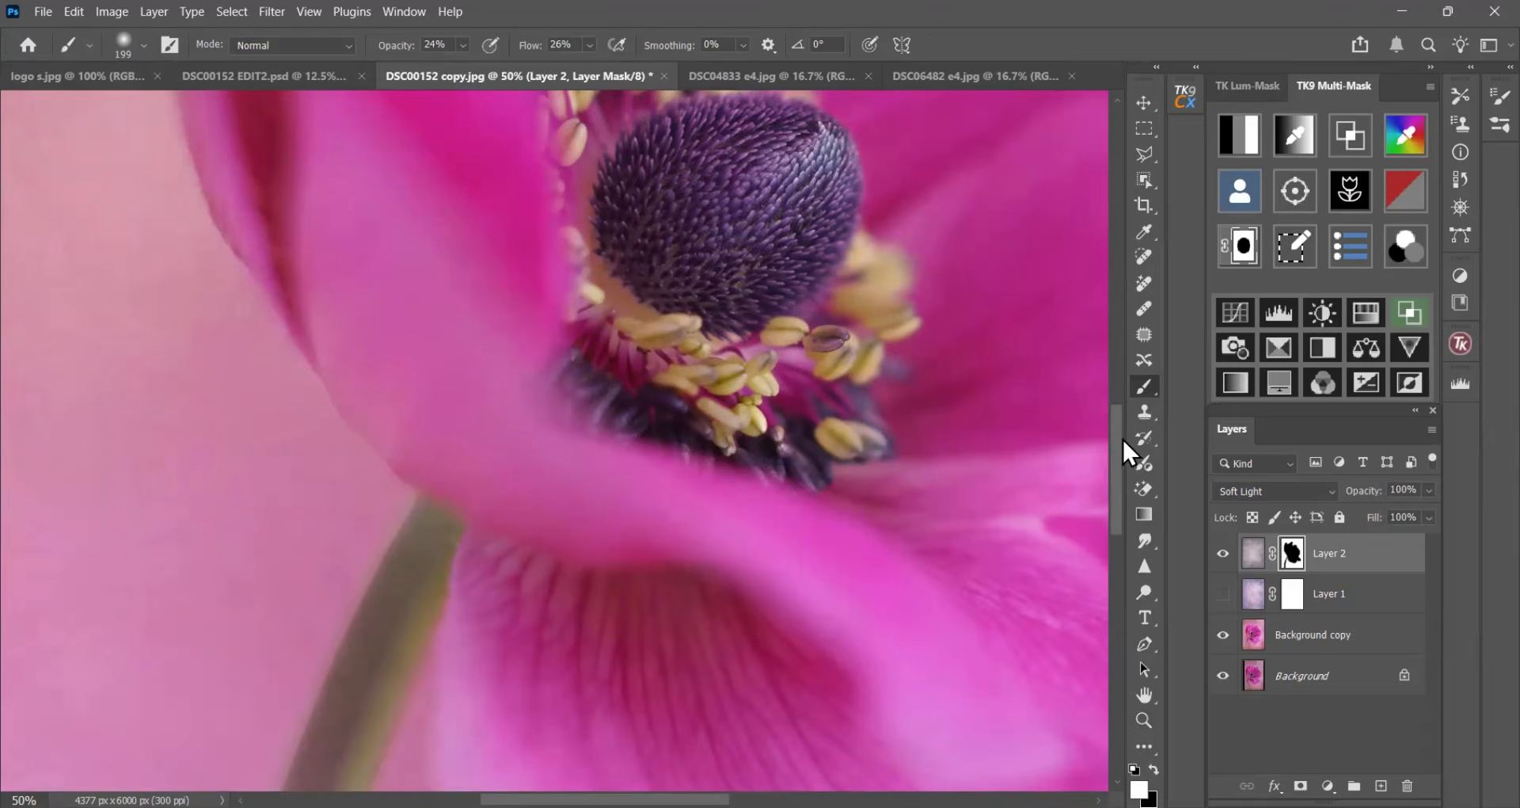
scroll(1123, 437, up, 5)
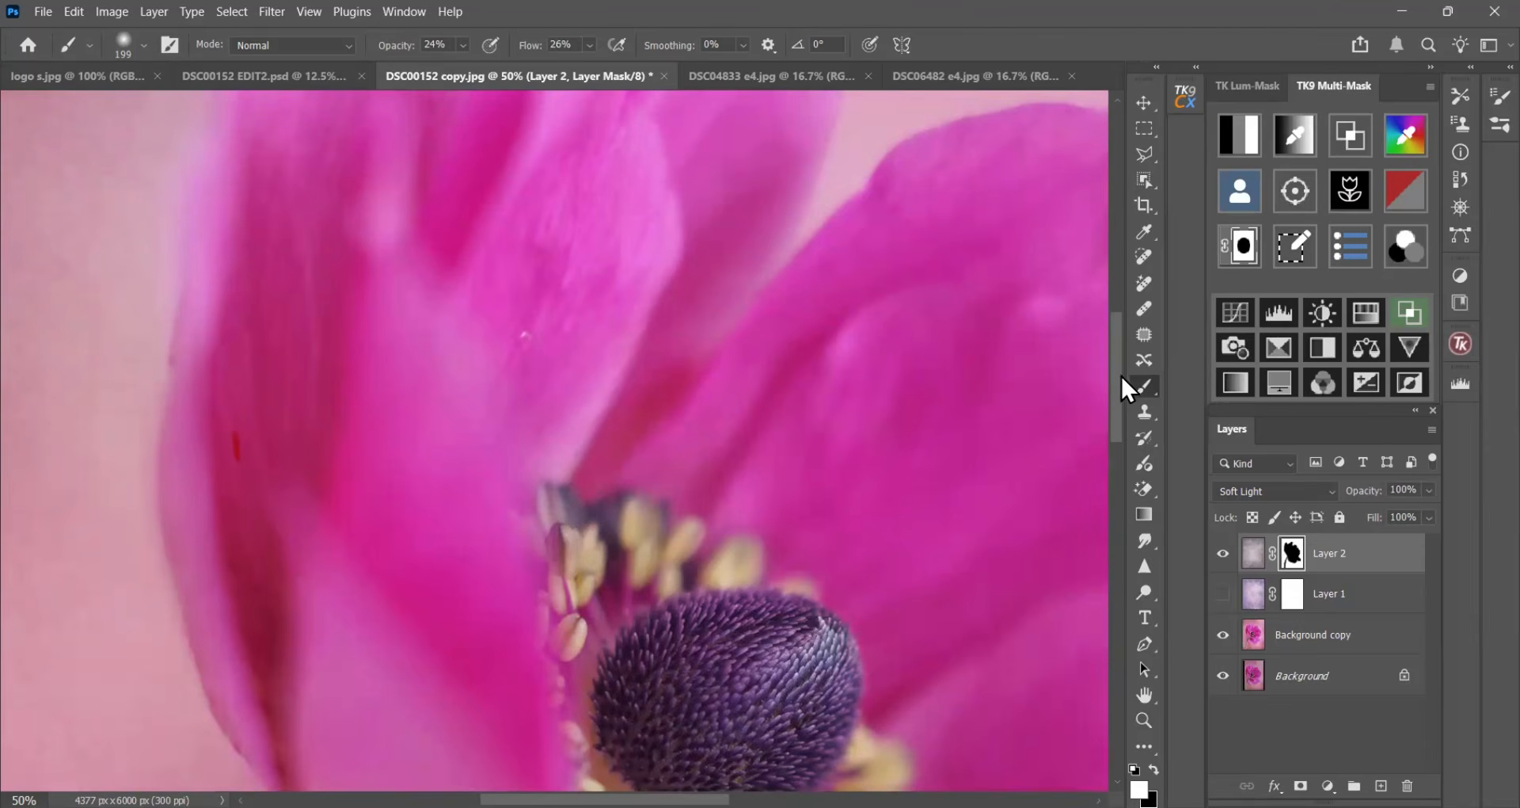
scroll(1122, 376, up, 4)
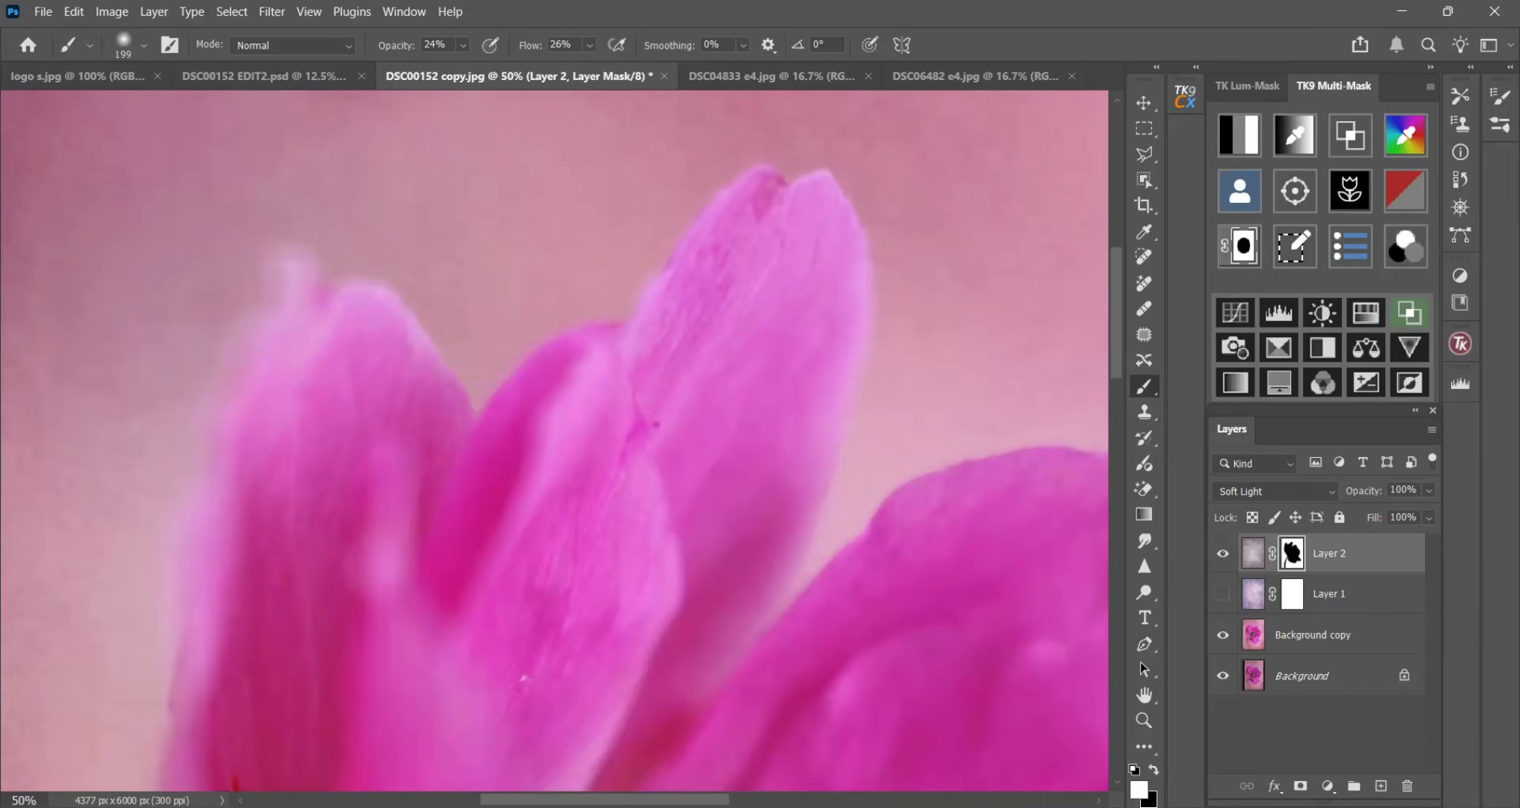
- Continue painting white on Layer 2's mask around the right and lower petal edges, and fit the whole image in view
scroll(904, 616, right, 3)
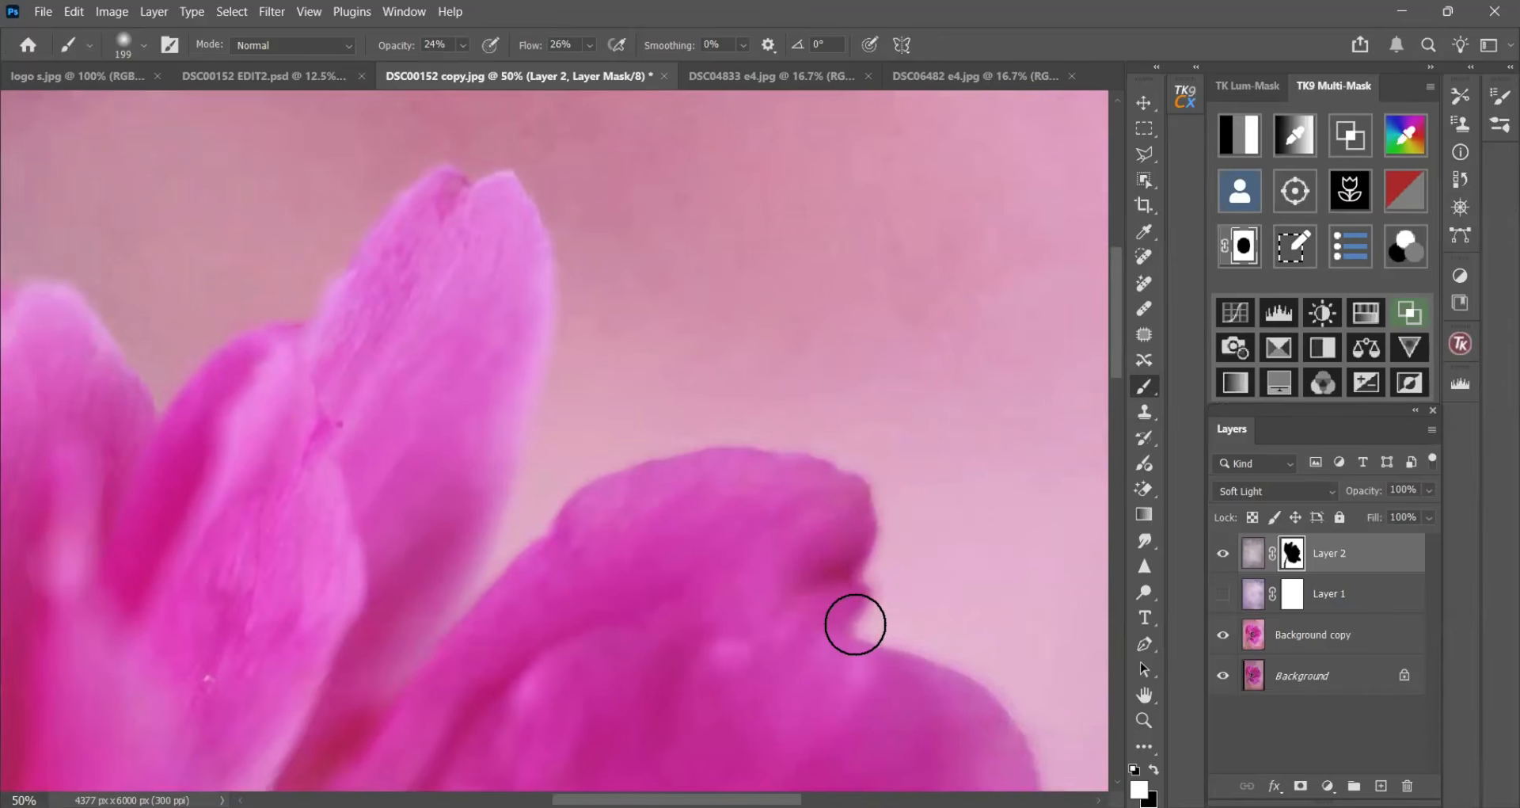
mouse_move(1114, 308)
mouse_down()
mouse_move(1119, 427)
mouse_move(1123, 392)
mouse_up()
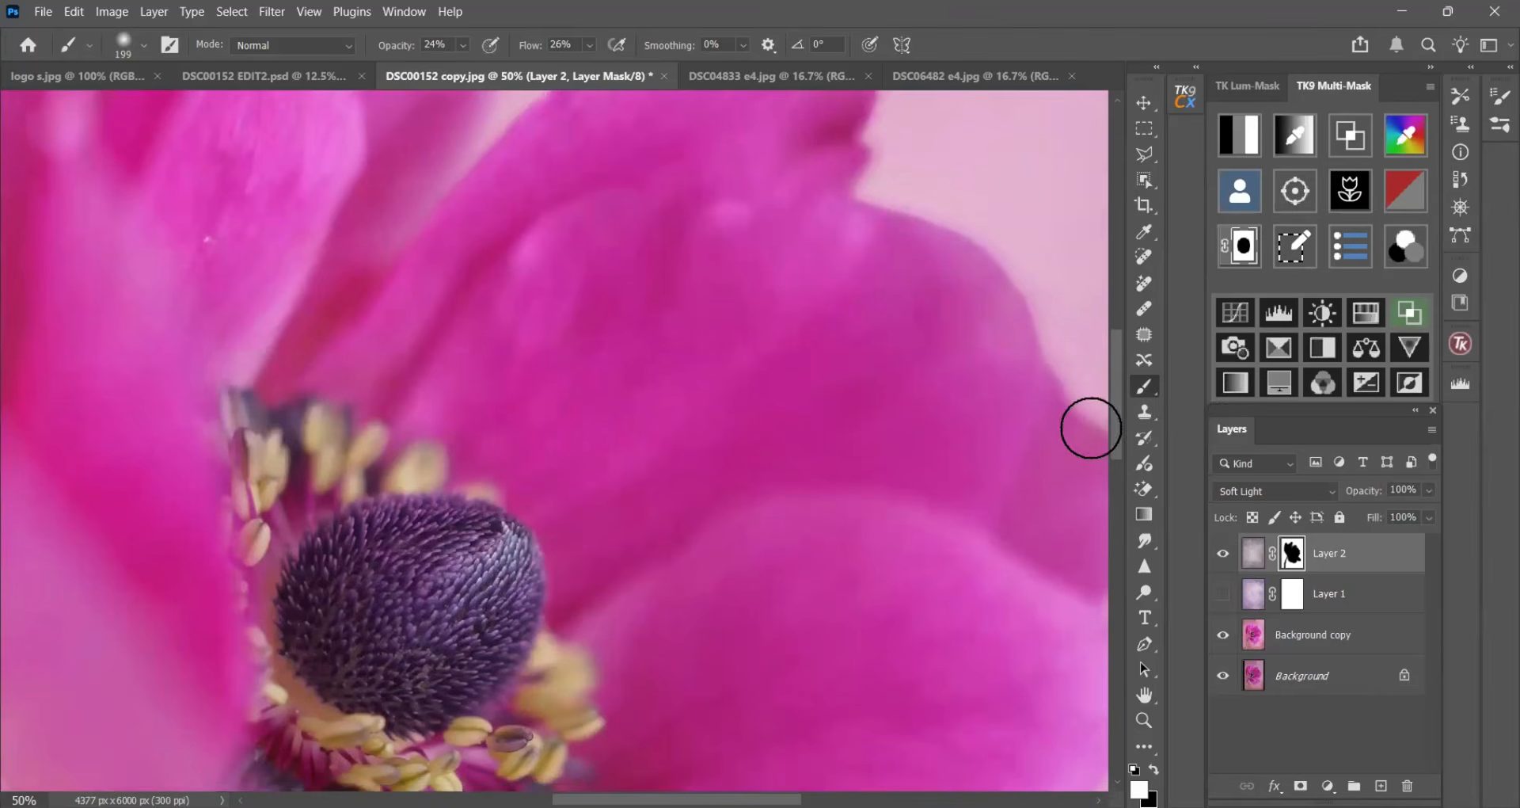
drag(788, 798, 843, 799)
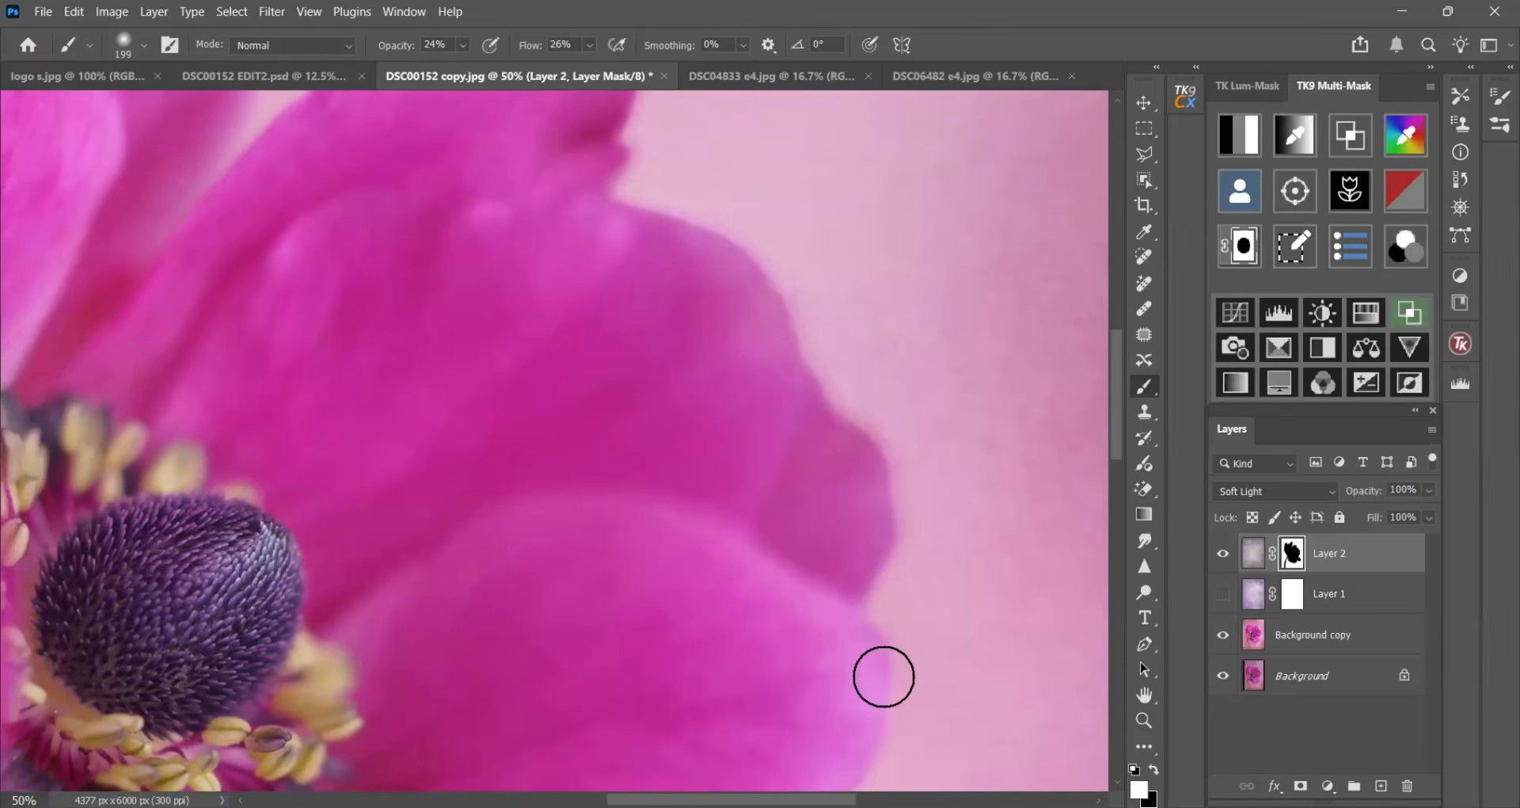
drag(1120, 373, 1108, 455)
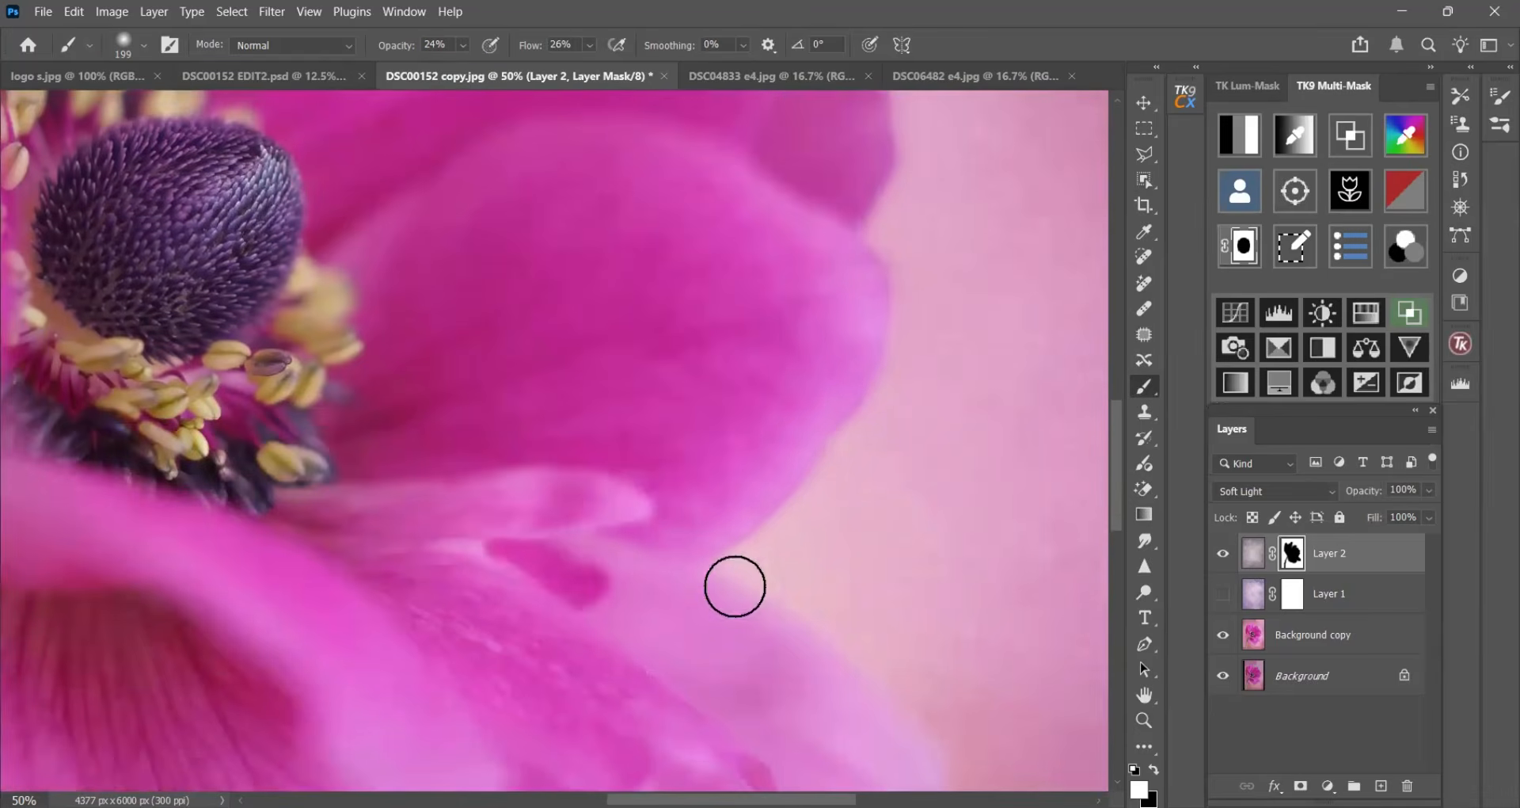
drag(1114, 443, 1106, 511)
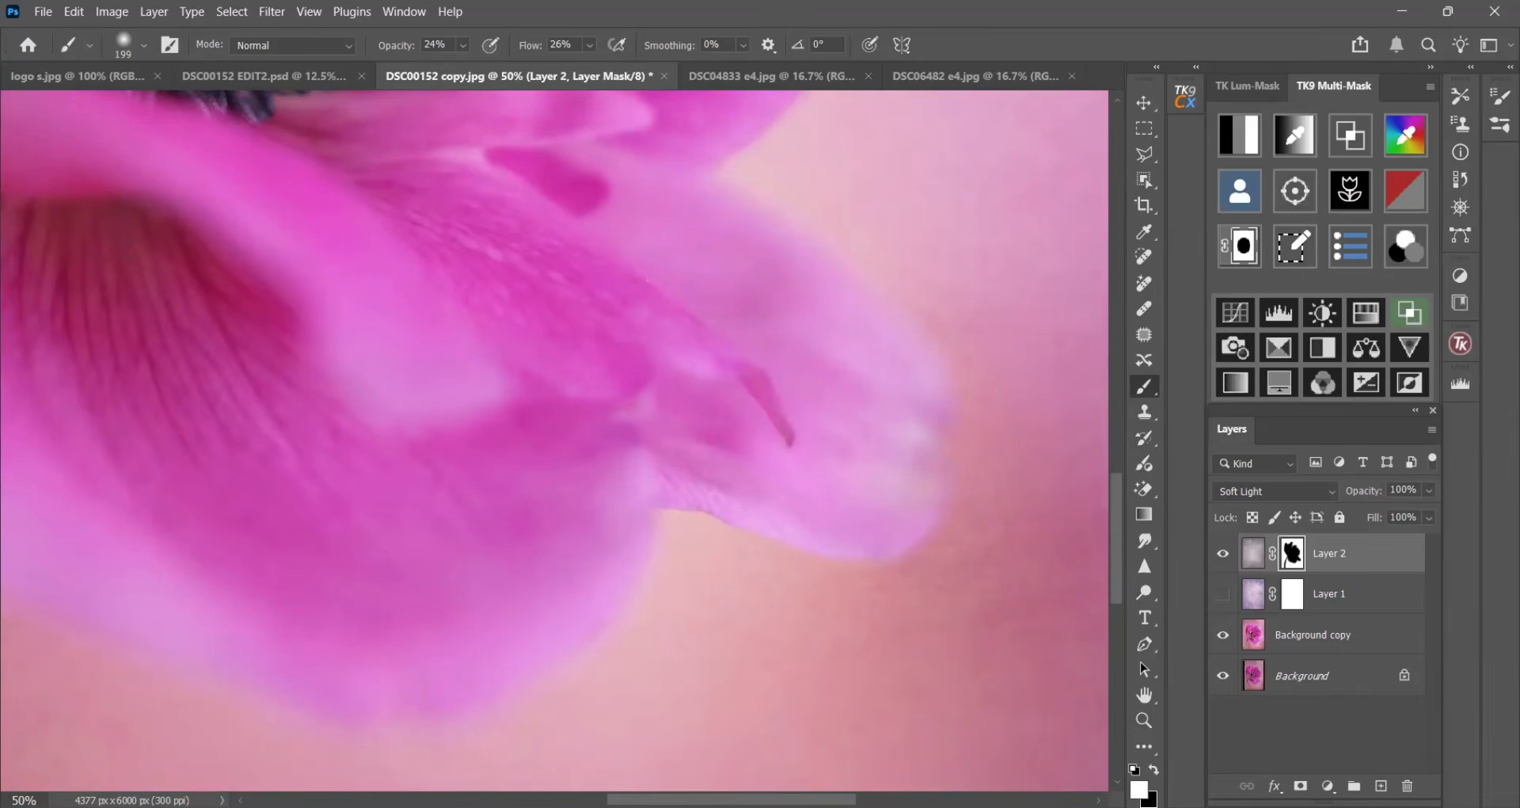
scroll(554, 440, left, 5)
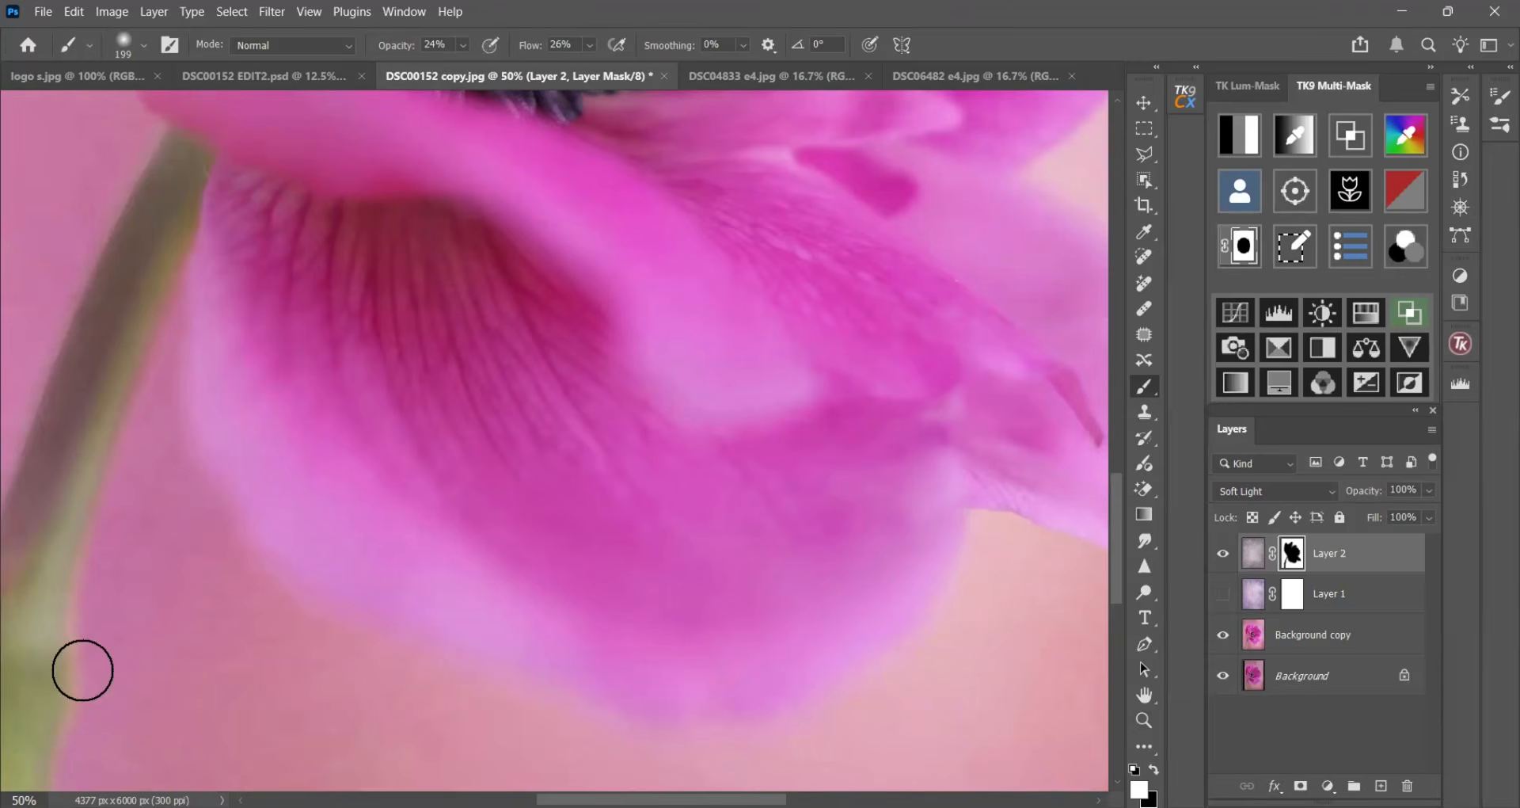
click(1145, 722)
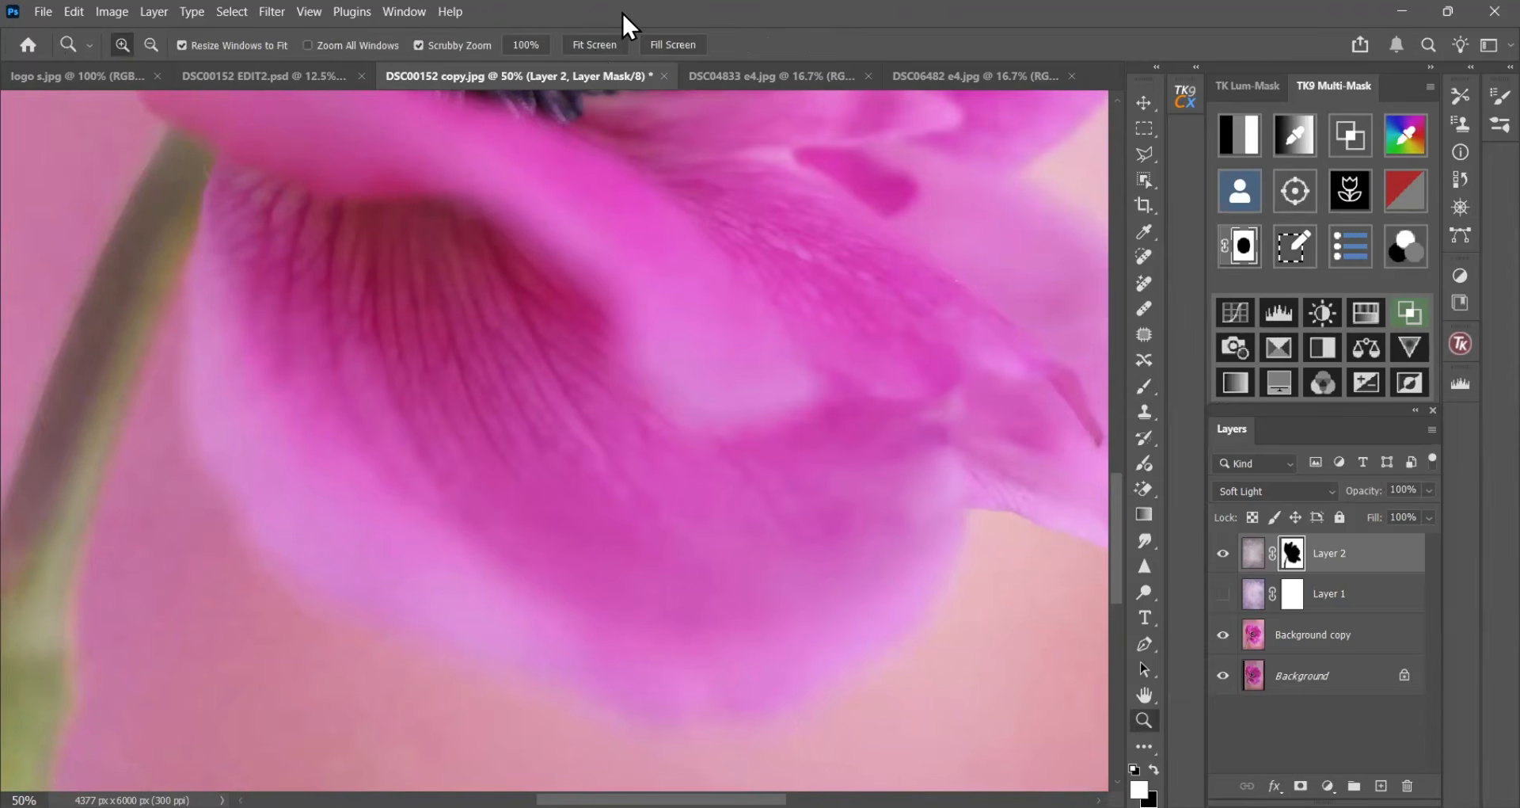
click(599, 60)
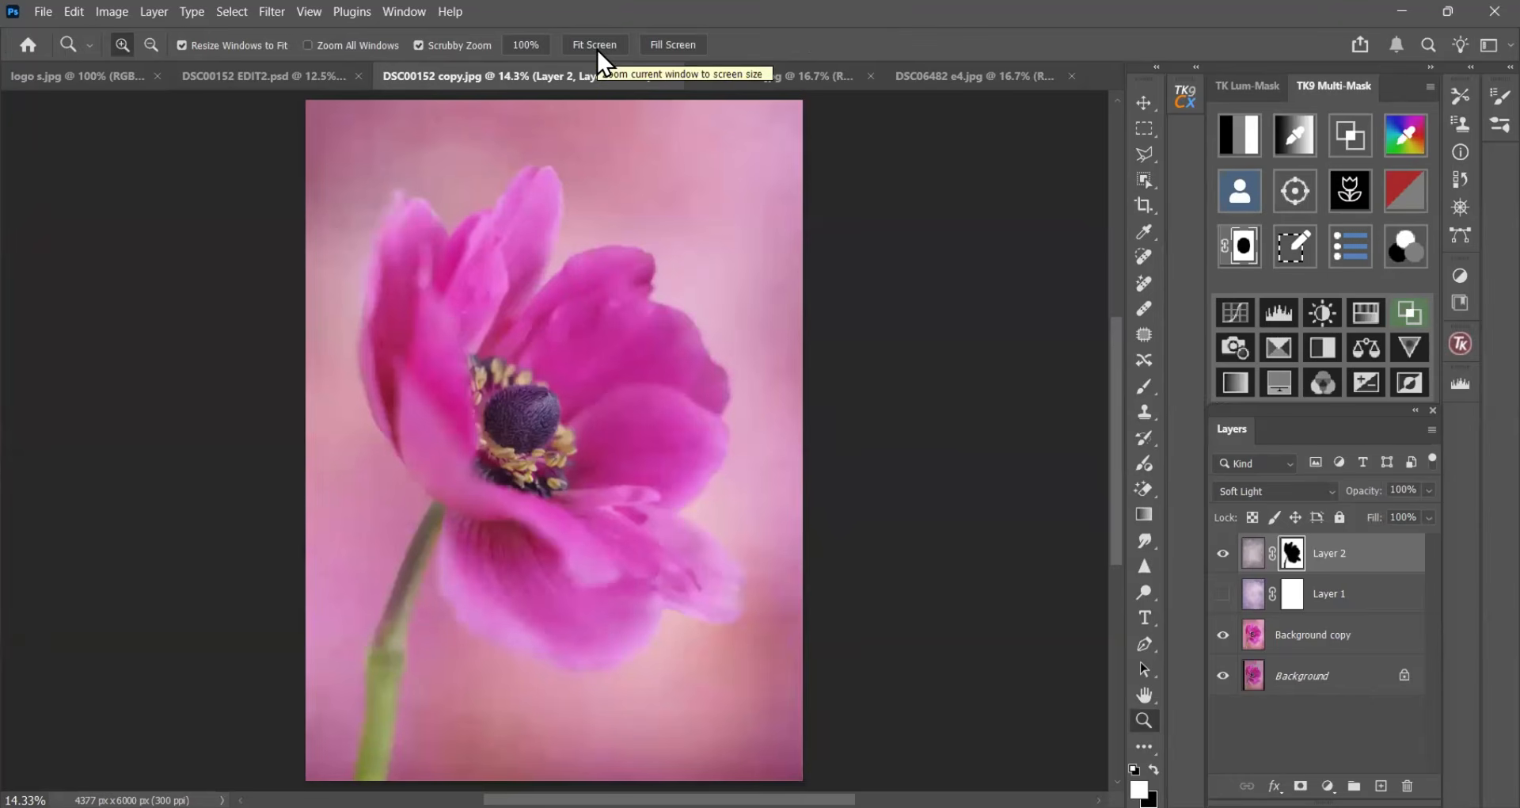
- Delete the layer mask of Layer 1 without applying it, and make Layer 2 active
click(1293, 595)
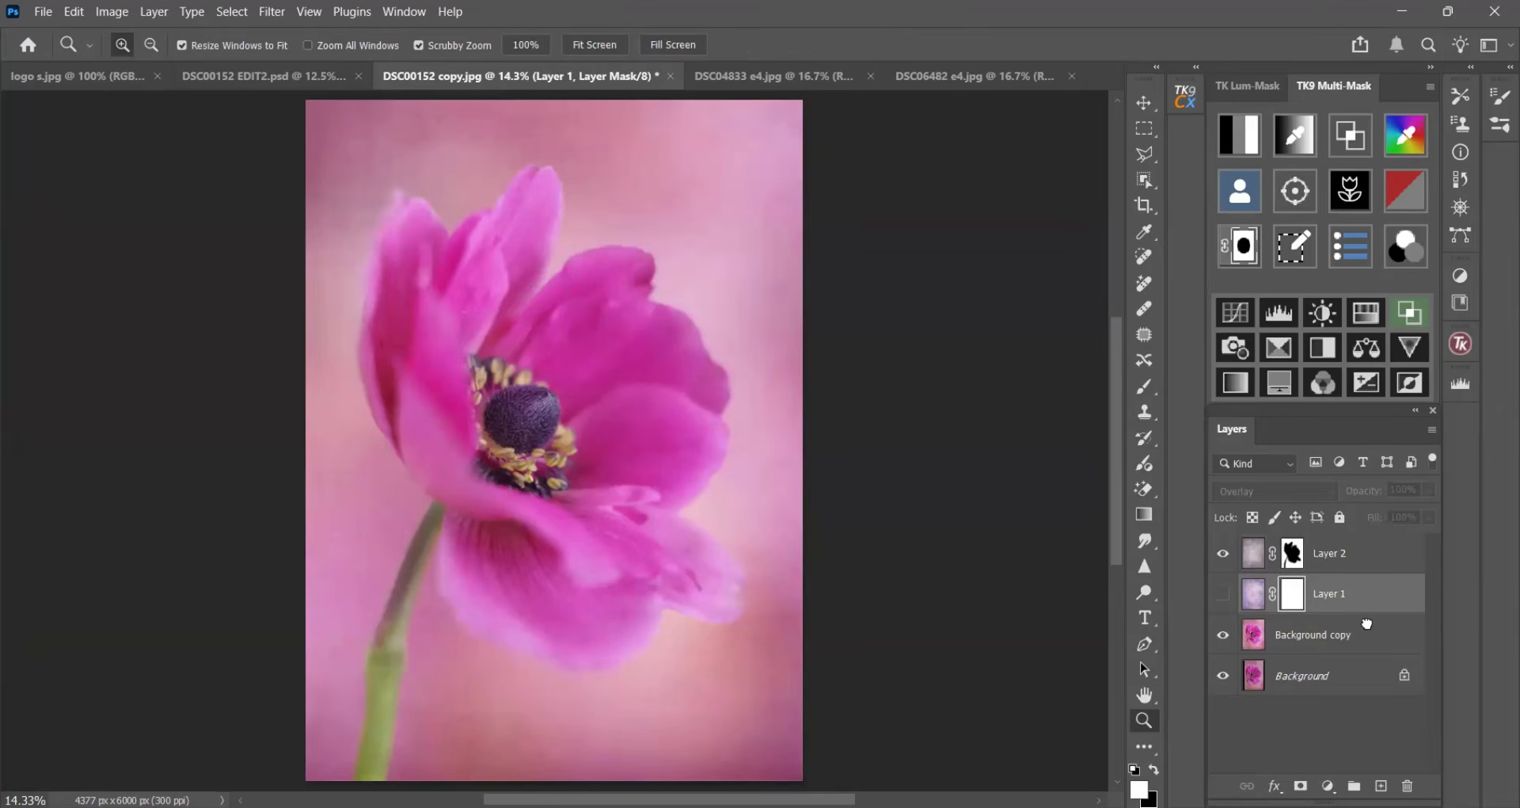
drag(1410, 765, 1406, 785)
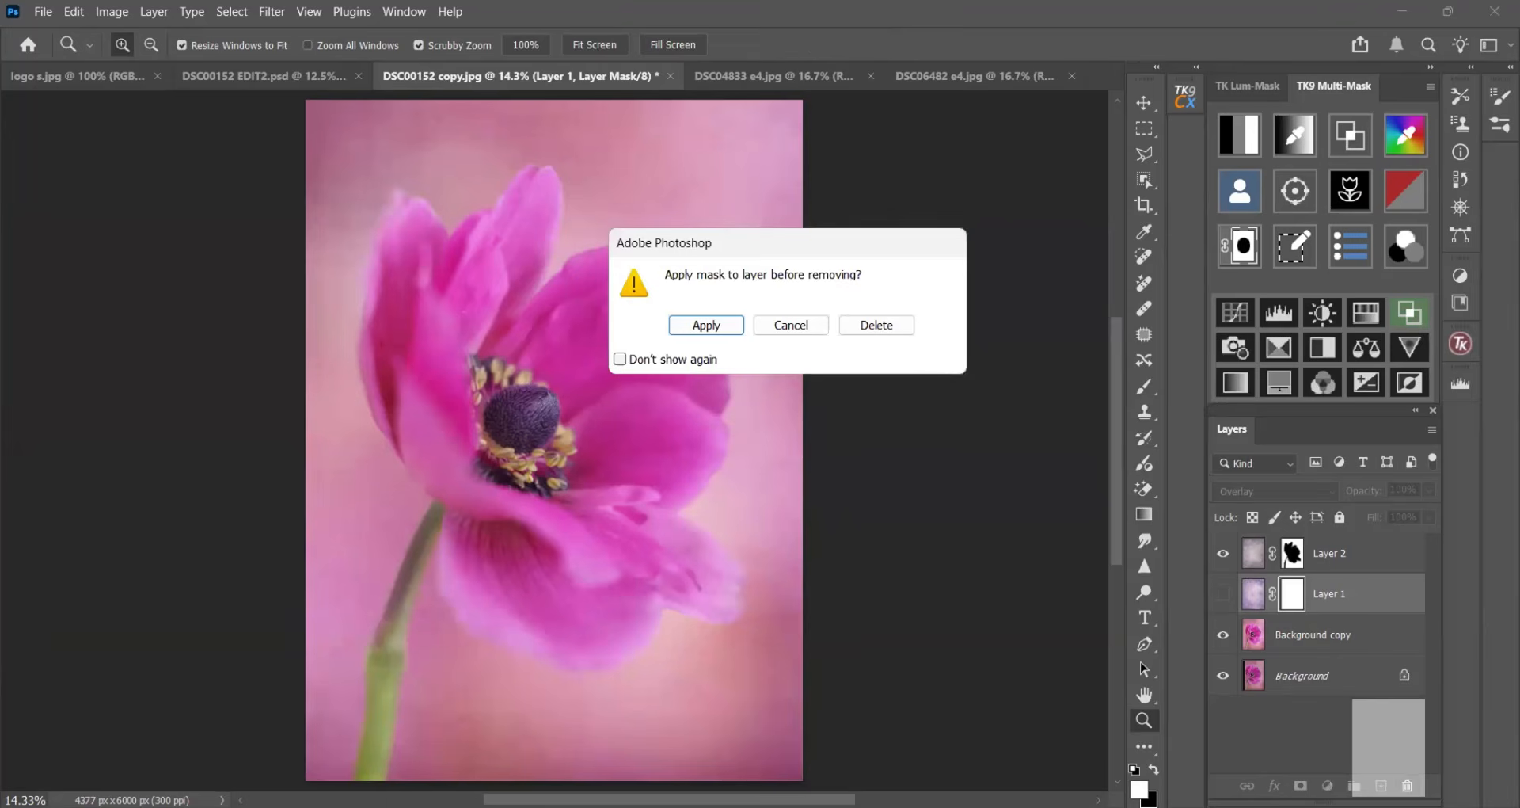
click(869, 328)
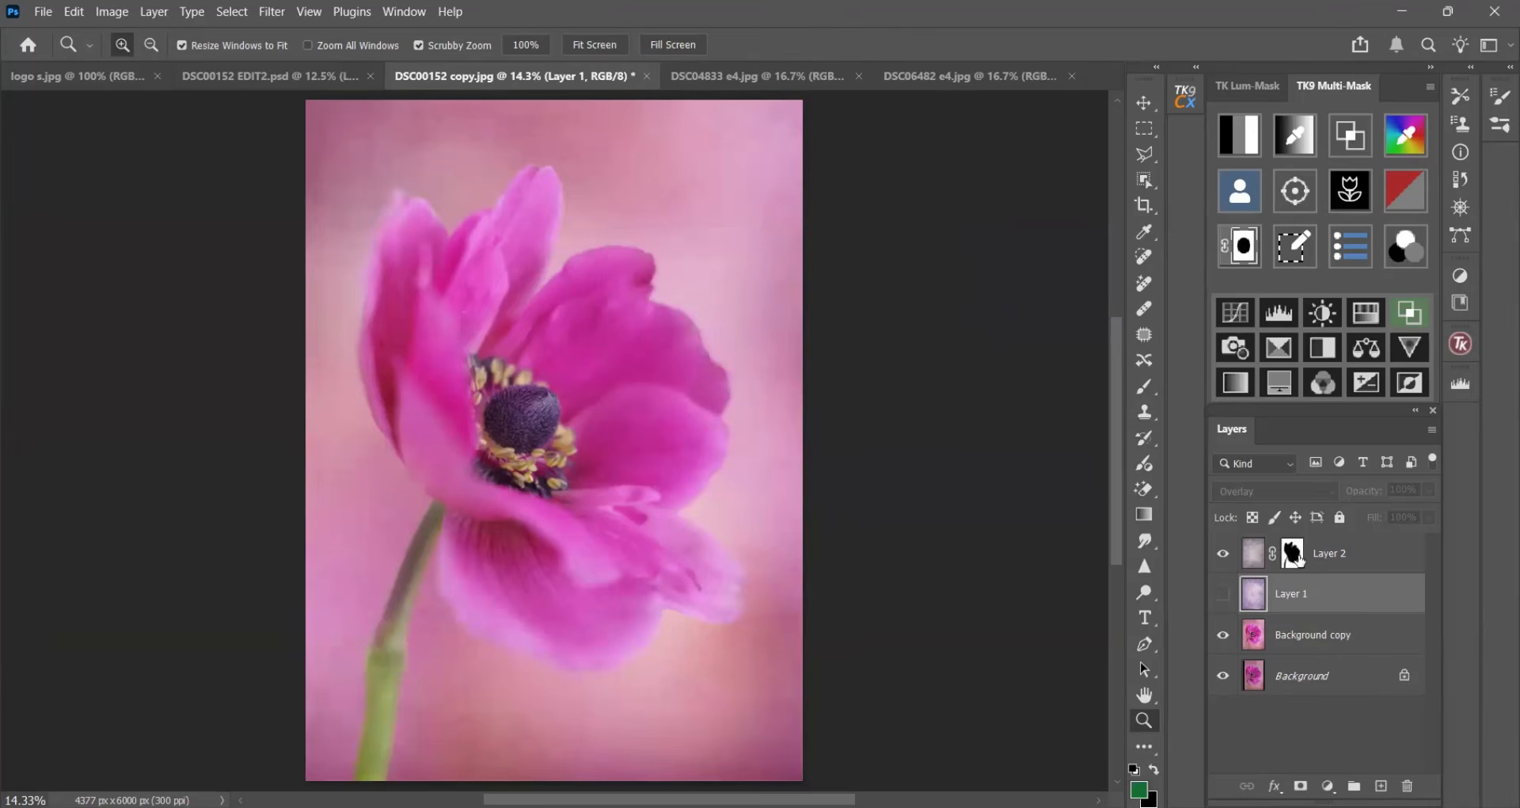
click(1328, 564)
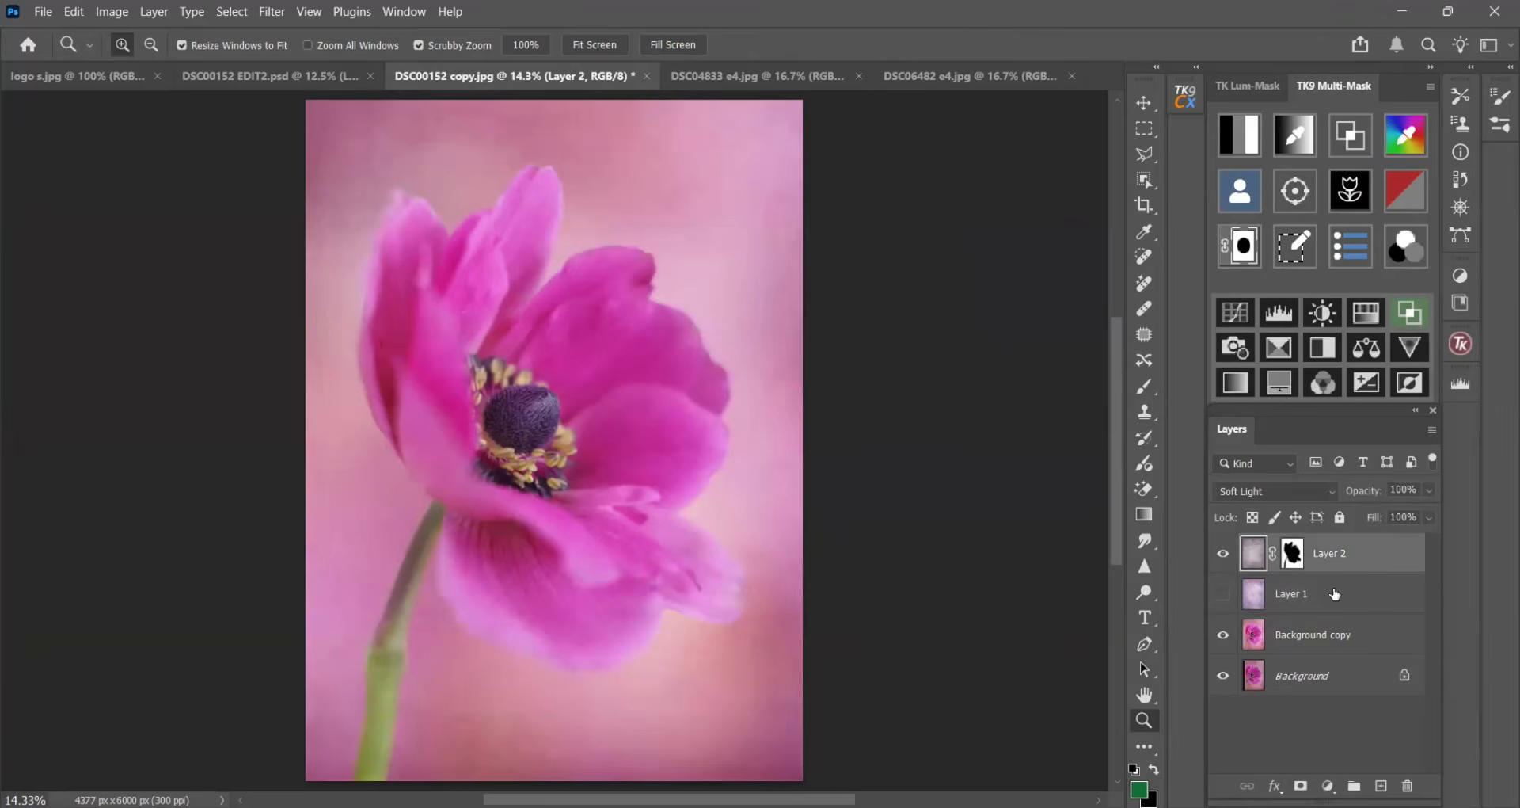
- Duplicate Layer 2 with its mask, hide the duplicate, and make the original Layer 2 active
click(154, 11)
click(198, 87)
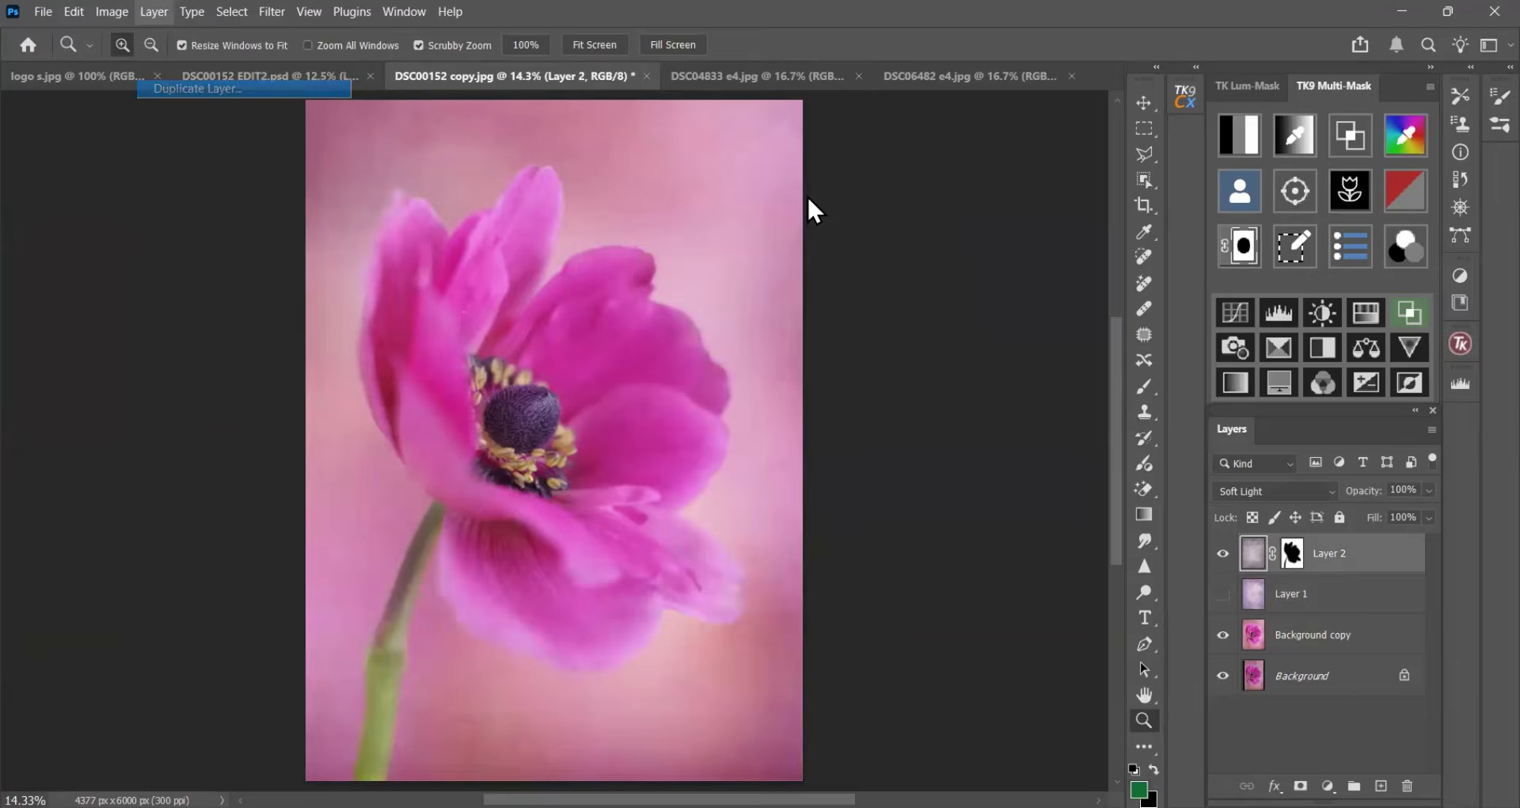
click(609, 243)
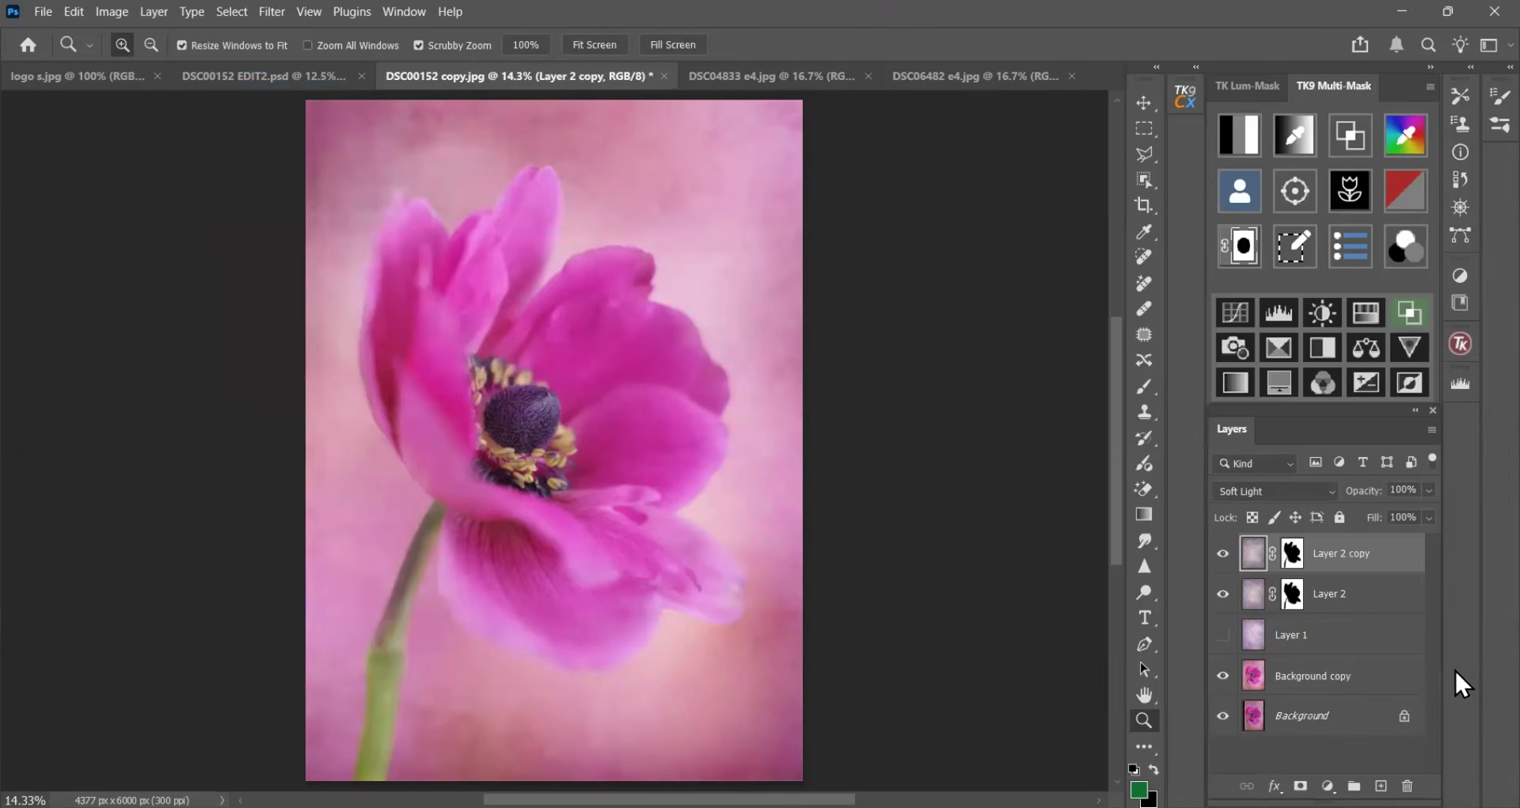
click(1223, 555)
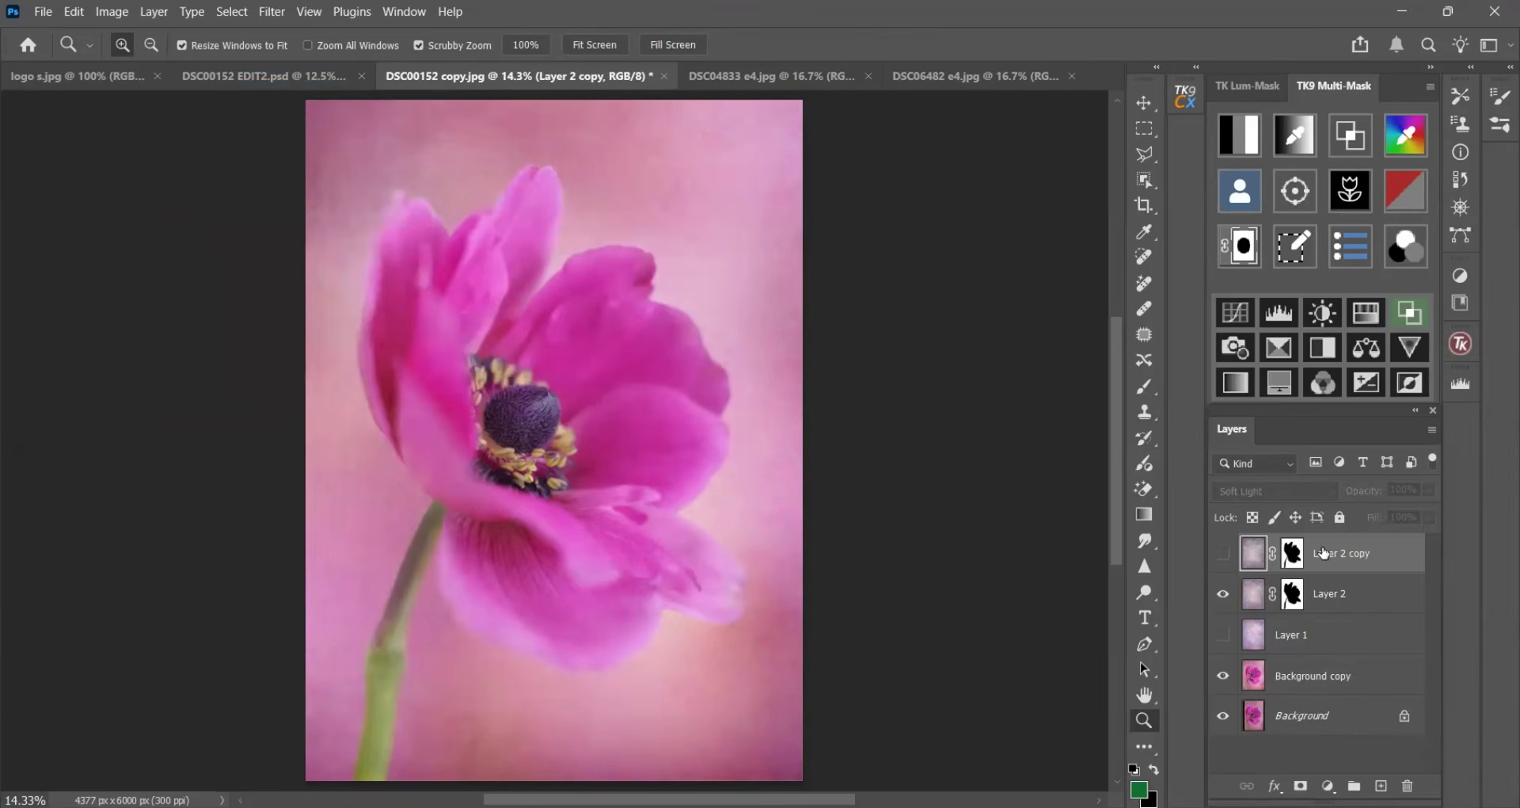
click(1318, 600)
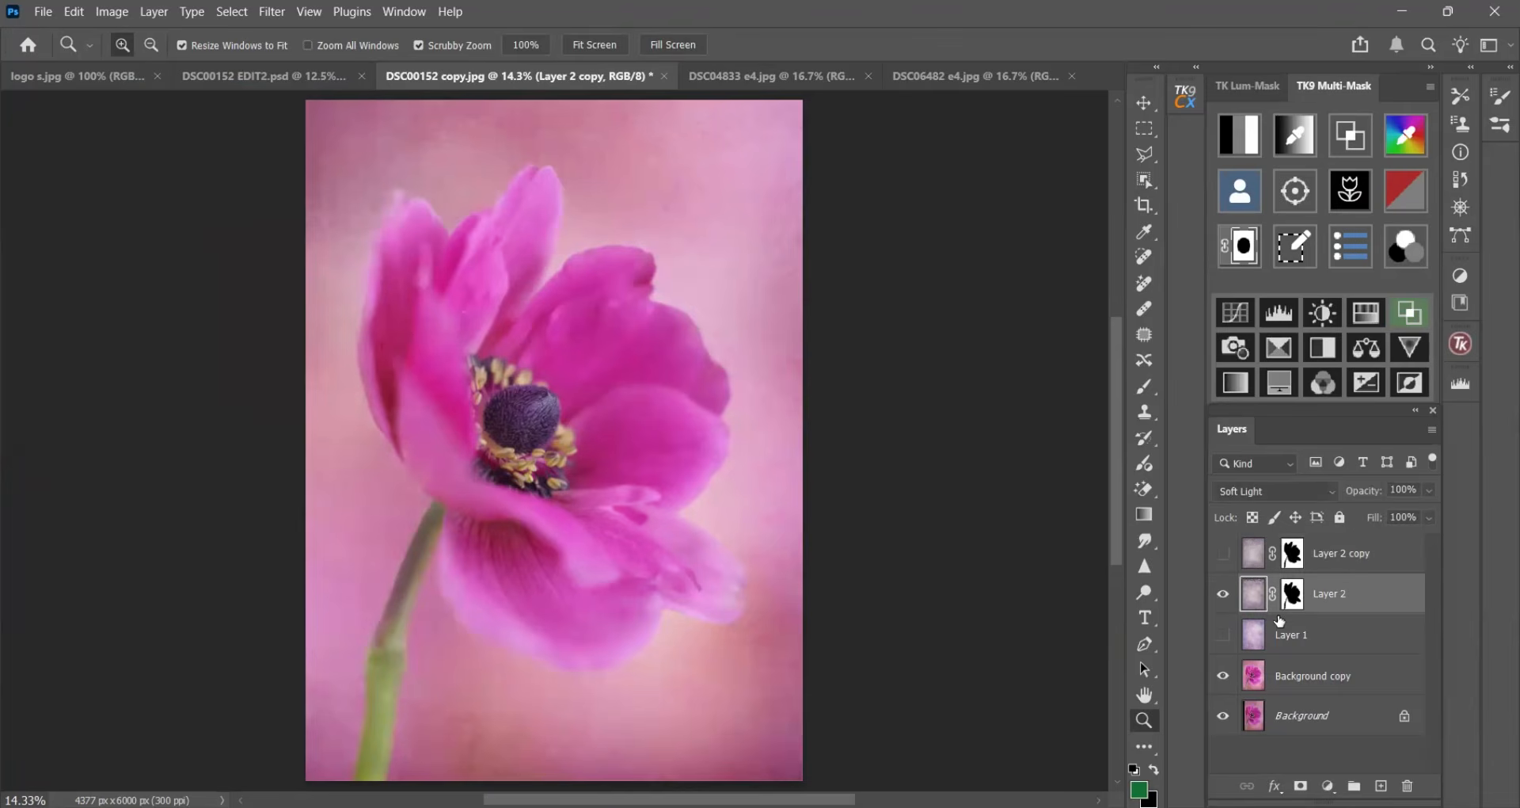
- Duplicate Layer 2 again, placing the visible duplicate directly above the original
click(154, 11)
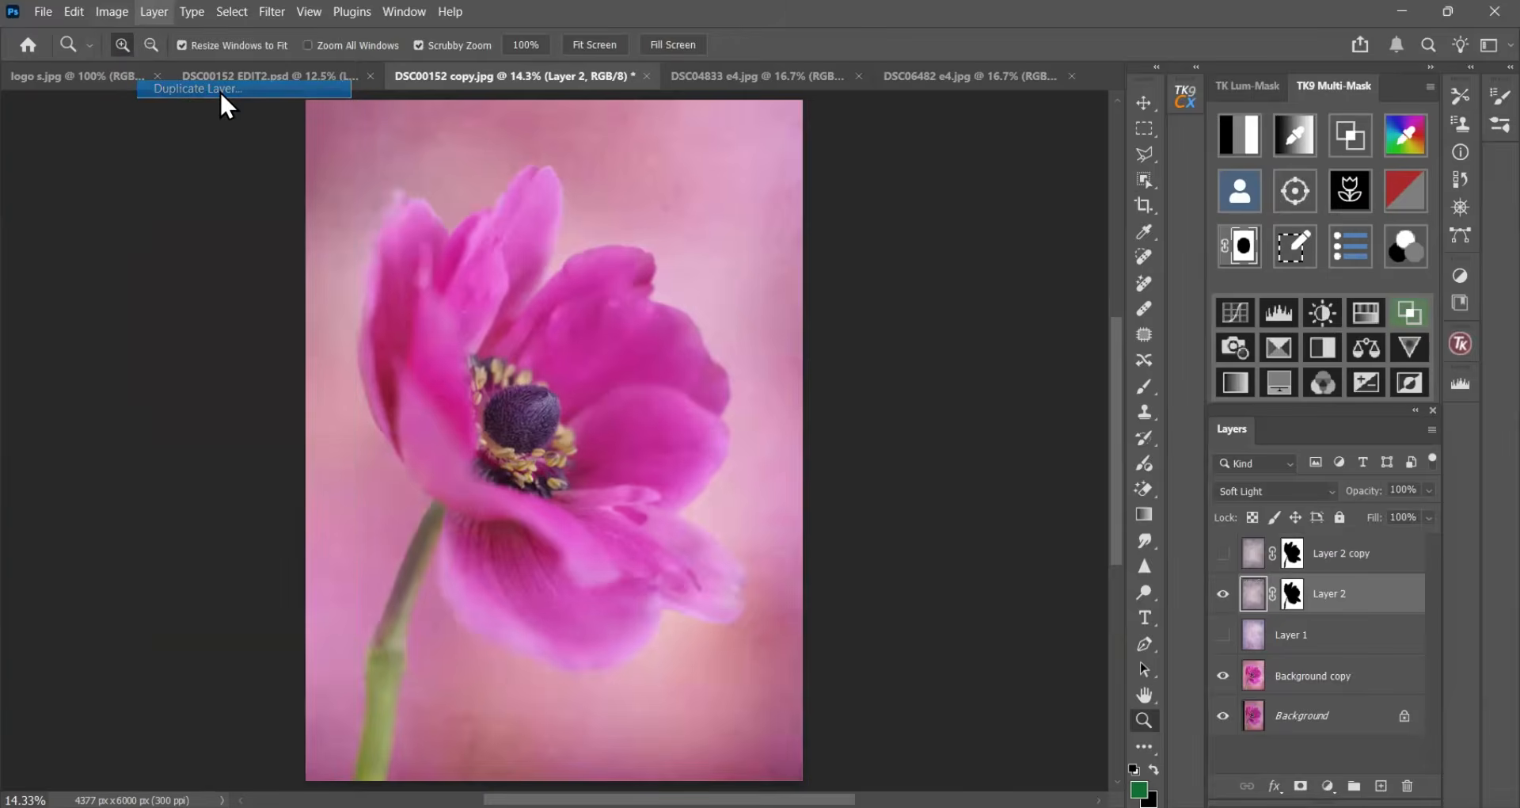
click(220, 90)
click(605, 242)
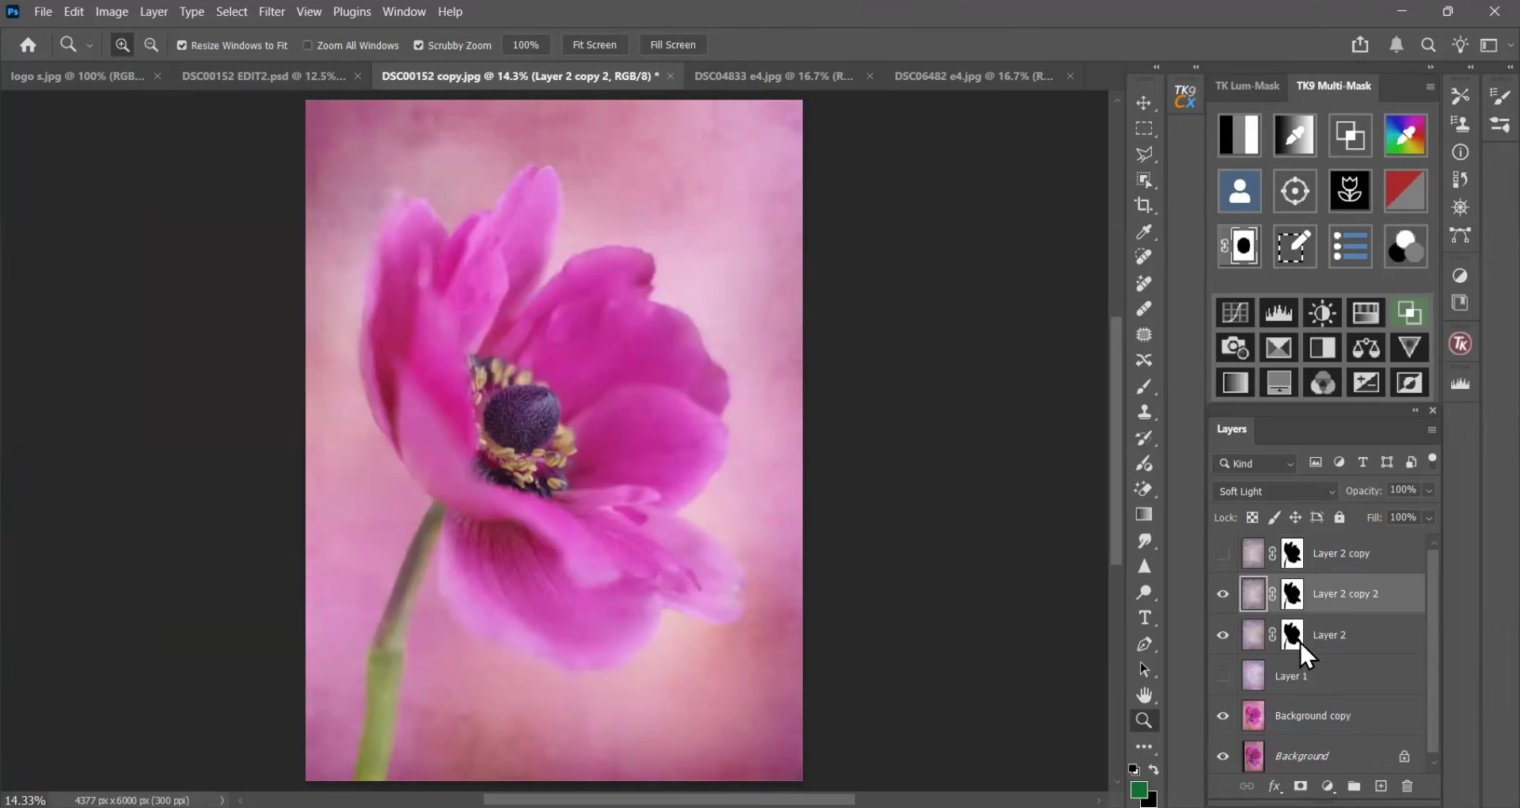
- Move Layer 2's mask onto Layer 1, and delete the original Layer 2 that is left without a mask
click(1293, 636)
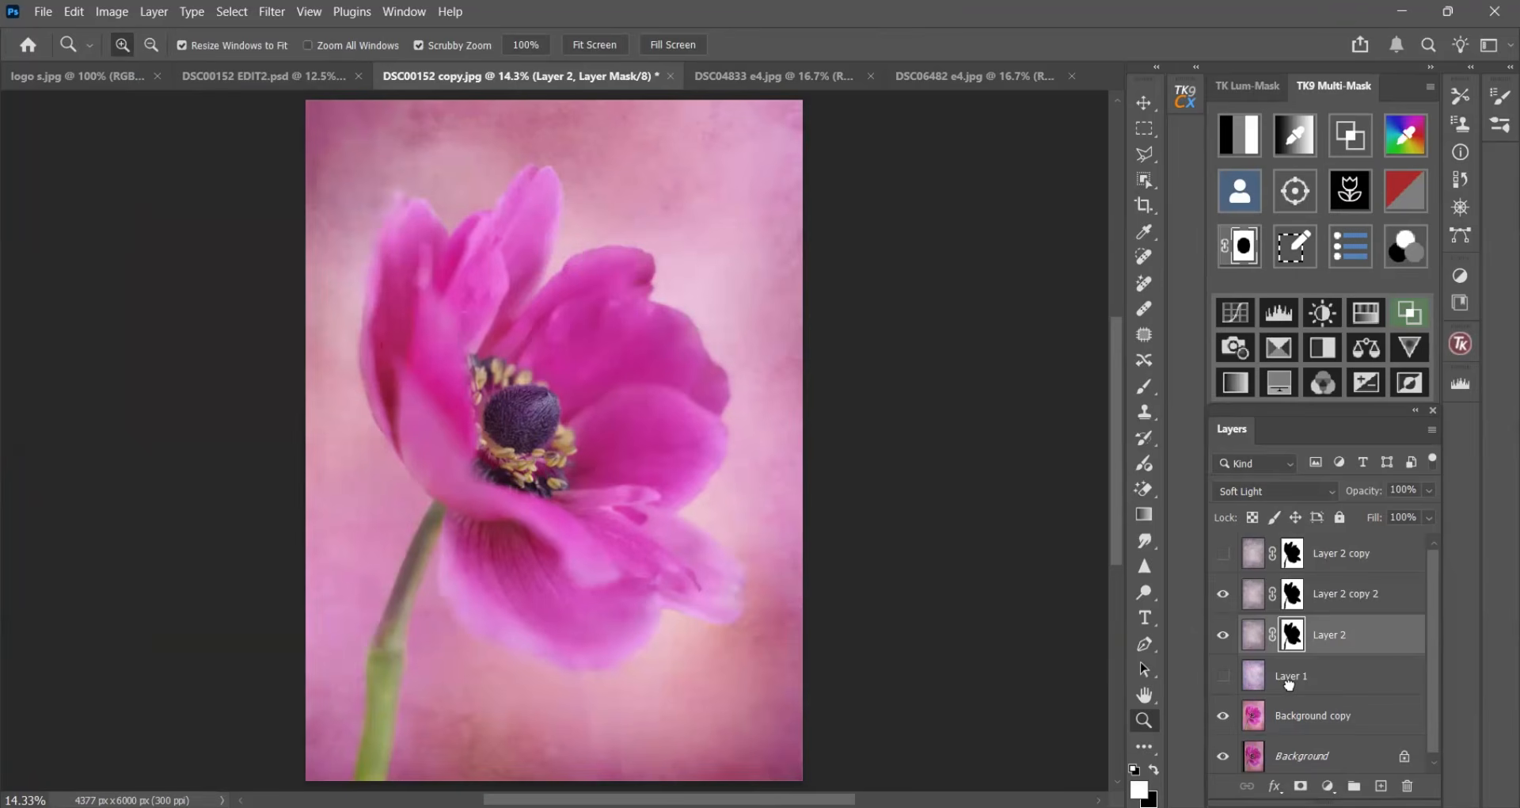
drag(1296, 682, 1298, 679)
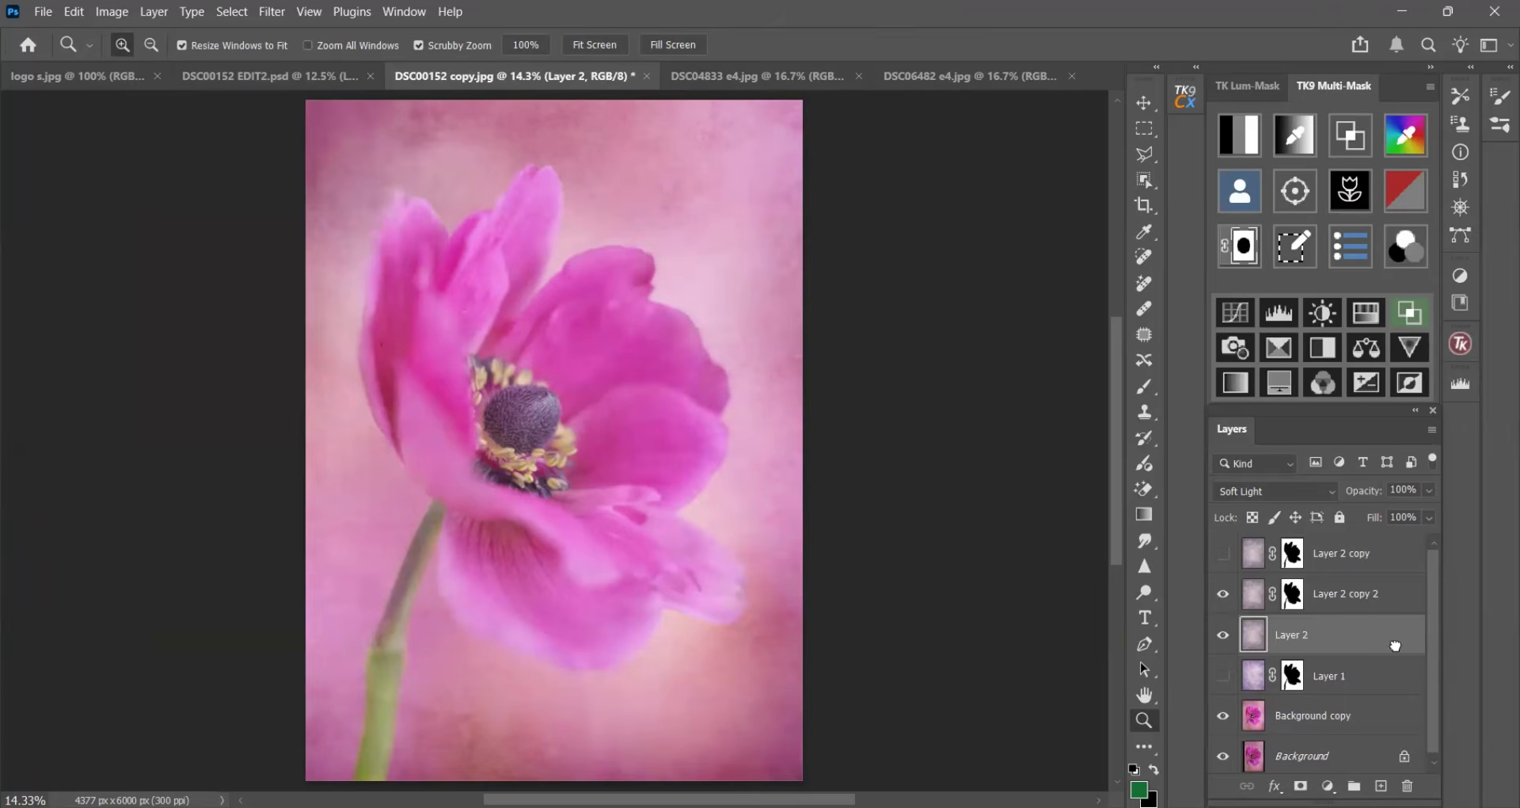
drag(1406, 774, 1407, 785)
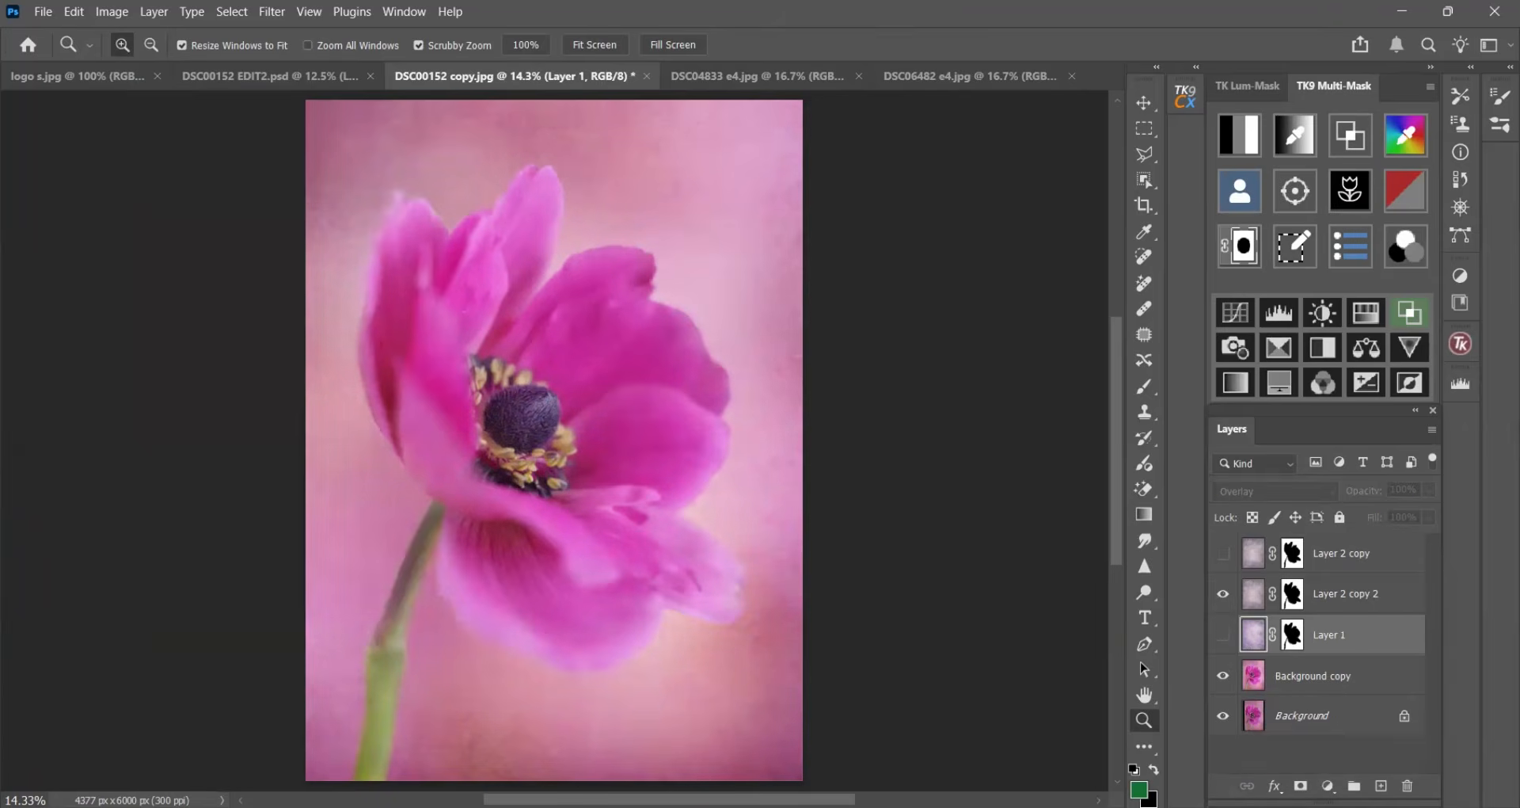
- Turn on Layer 1's visibility, switching it off and on again to compare the masked texture
click(1224, 634)
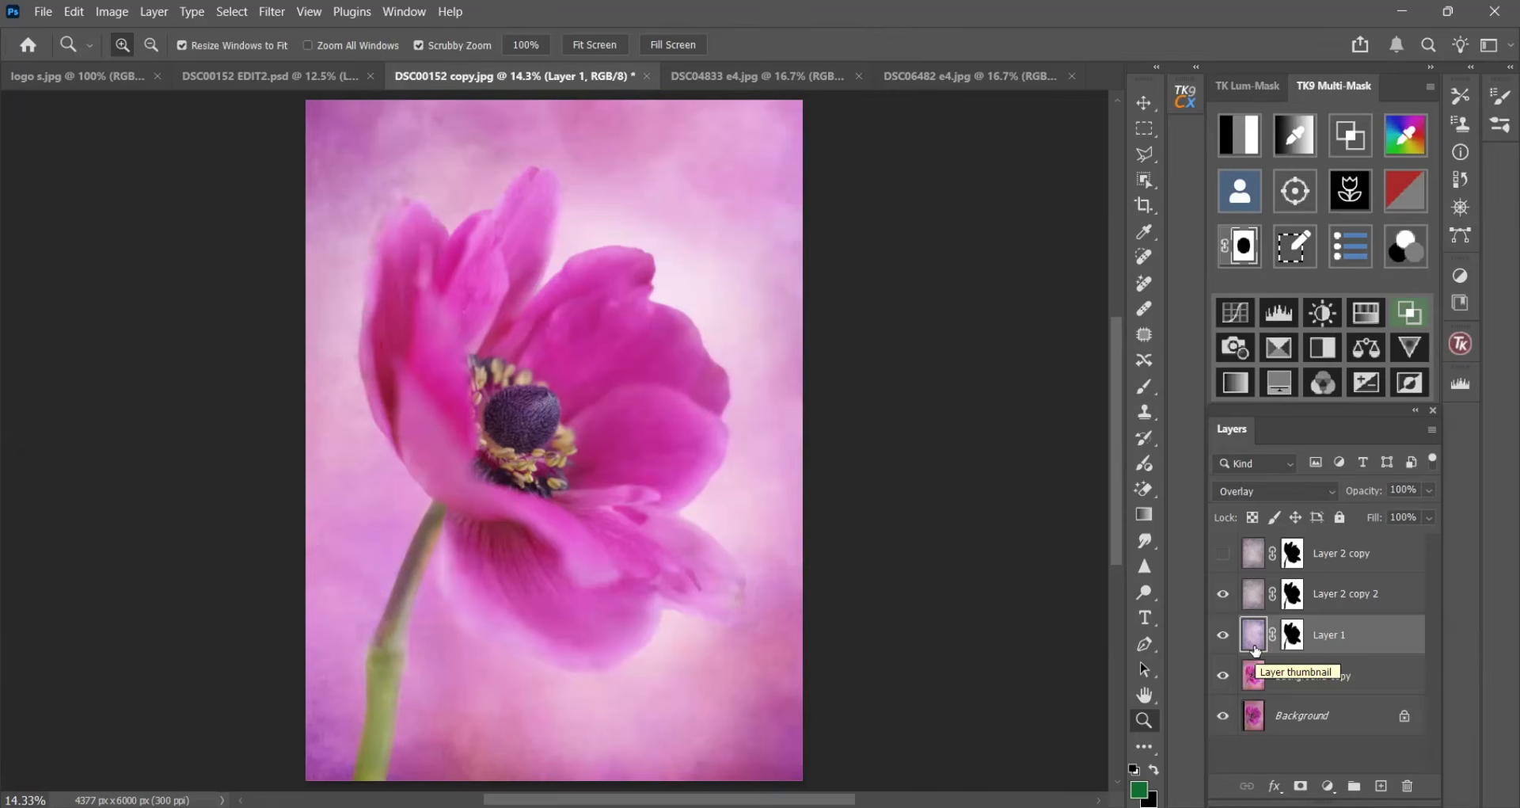
click(1222, 636)
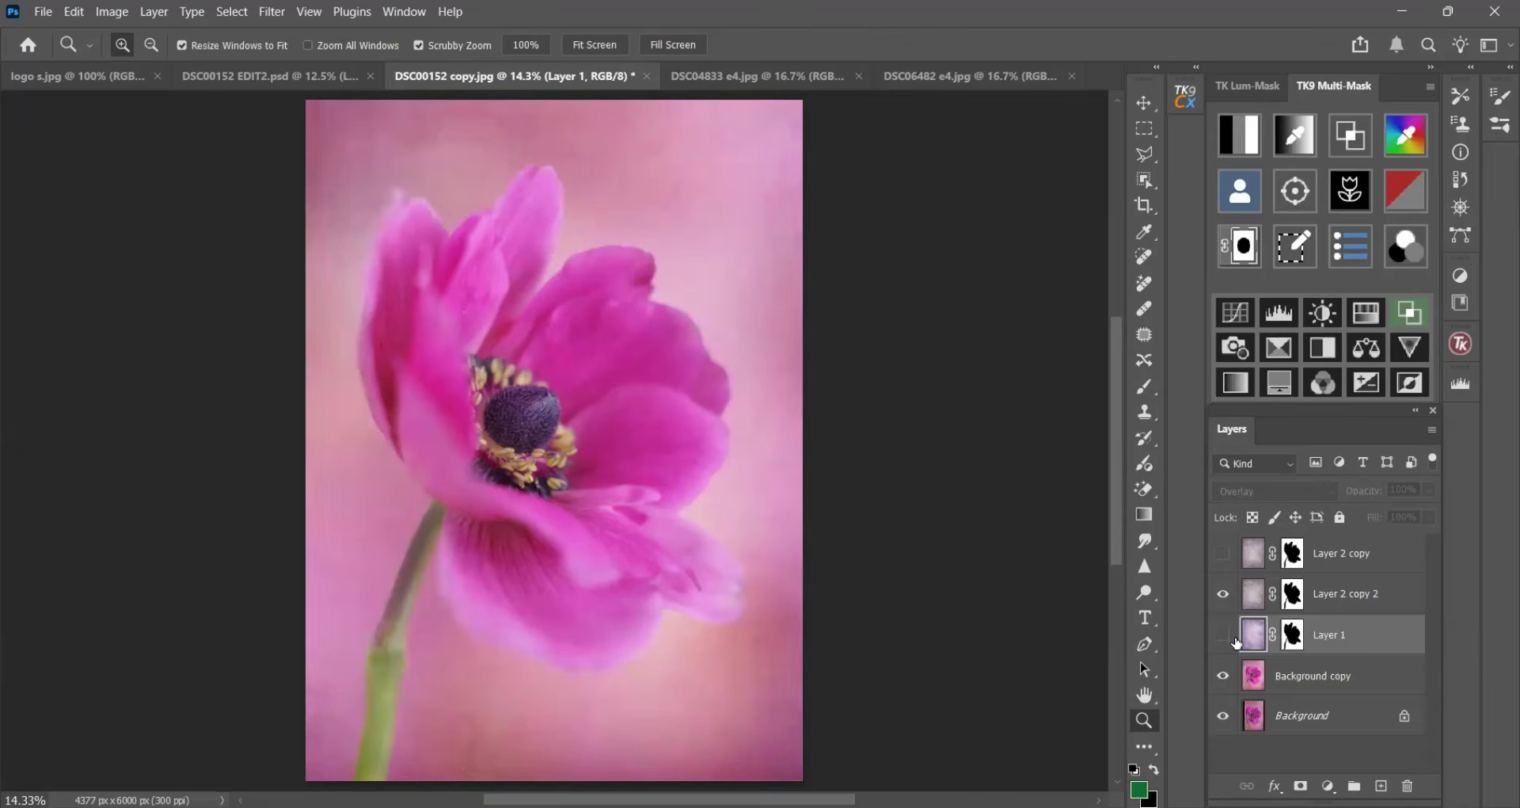
click(1224, 636)
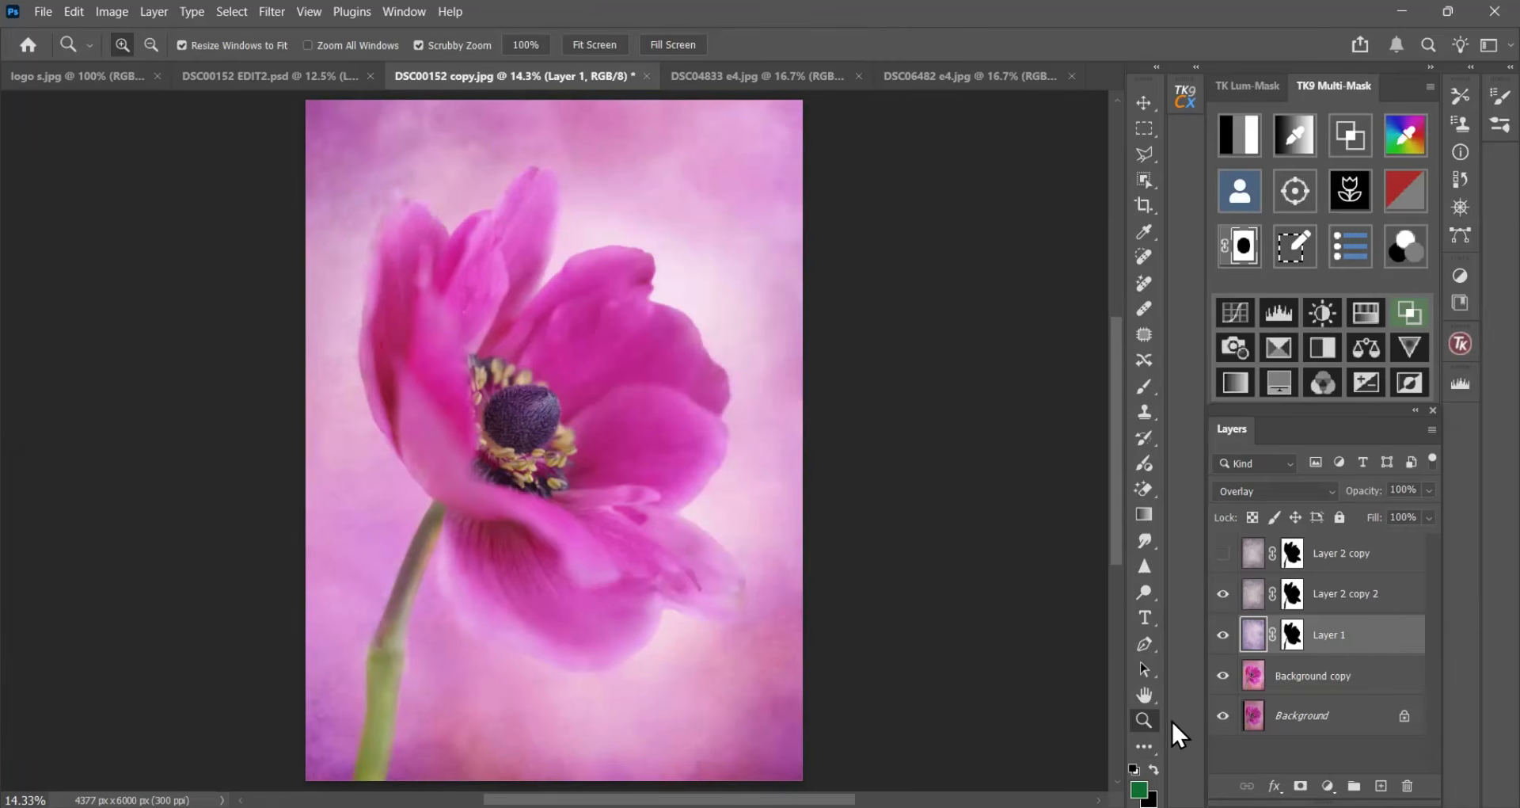
- Paint white on Layer 1's mask along the stem and lower petal edge with the 199 px soft brush at 24% opacity and 26% flow
click(410, 750)
click(401, 753)
click(405, 758)
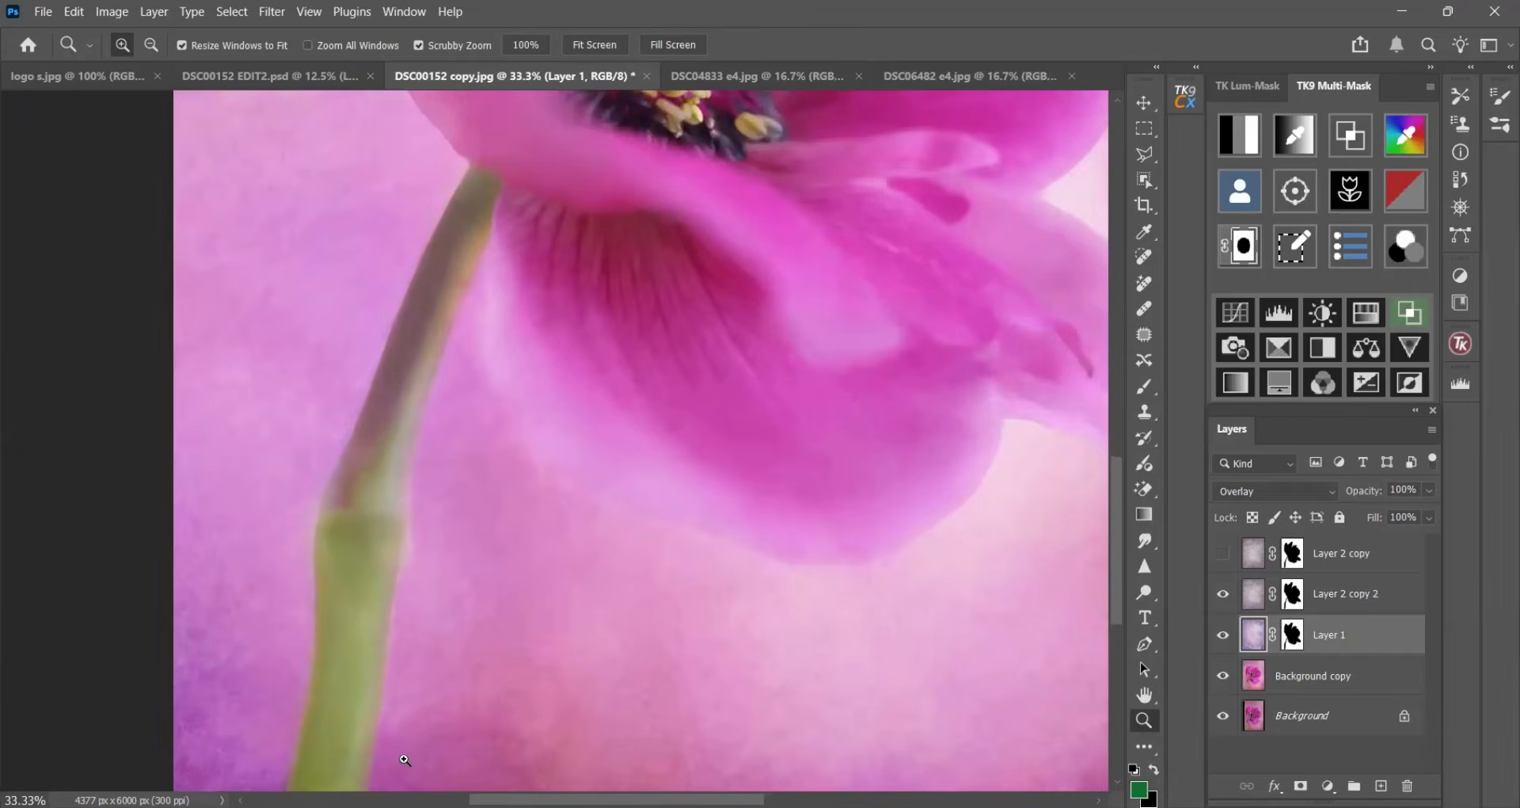
click(773, 607)
key(ctrl+backslash)
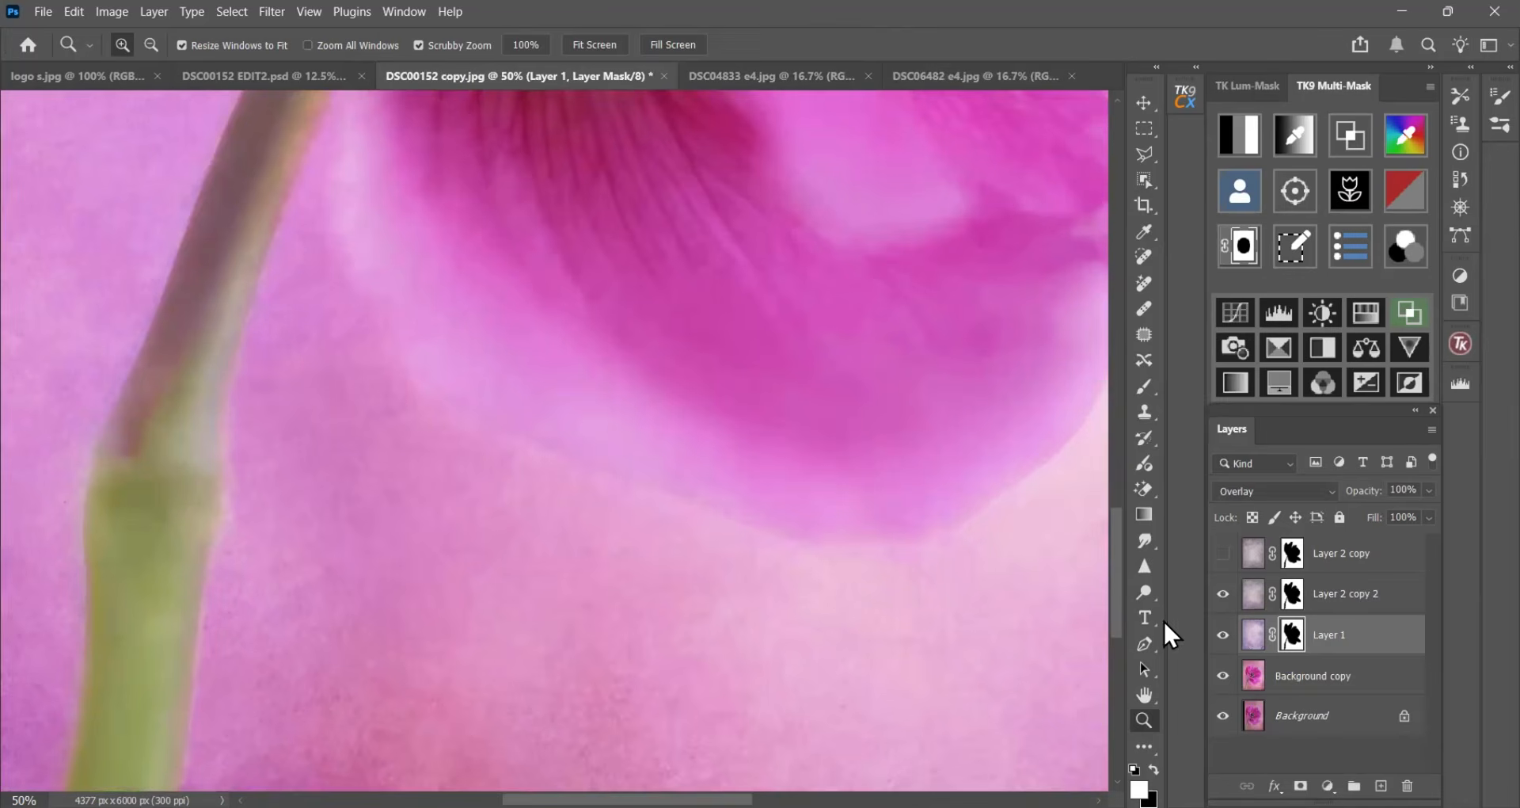
click(1142, 384)
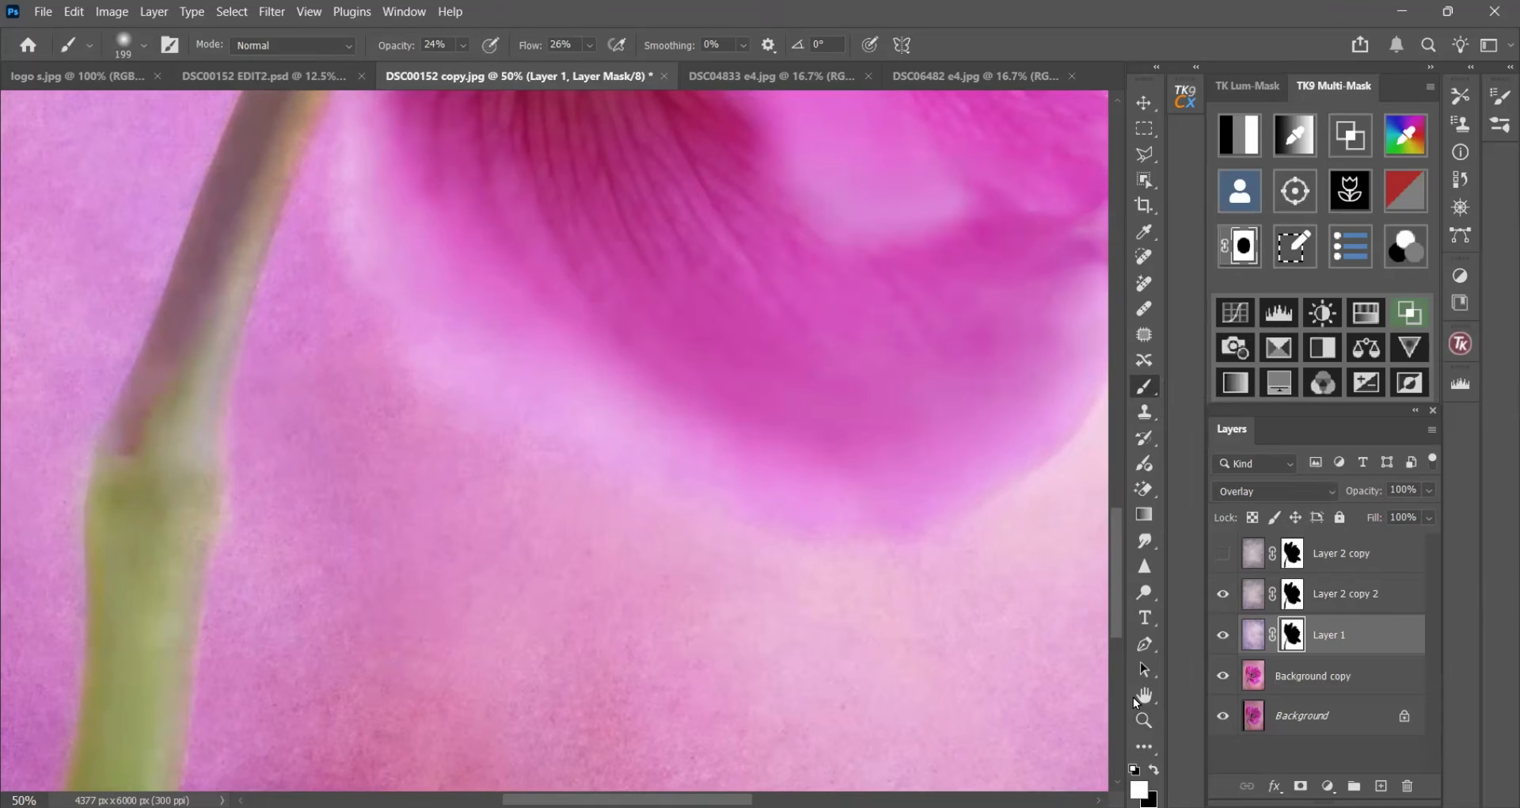
- Zoom out to 33.3% and brush more white on Layer 1's mask along the underside of the lower petals
click(1144, 719)
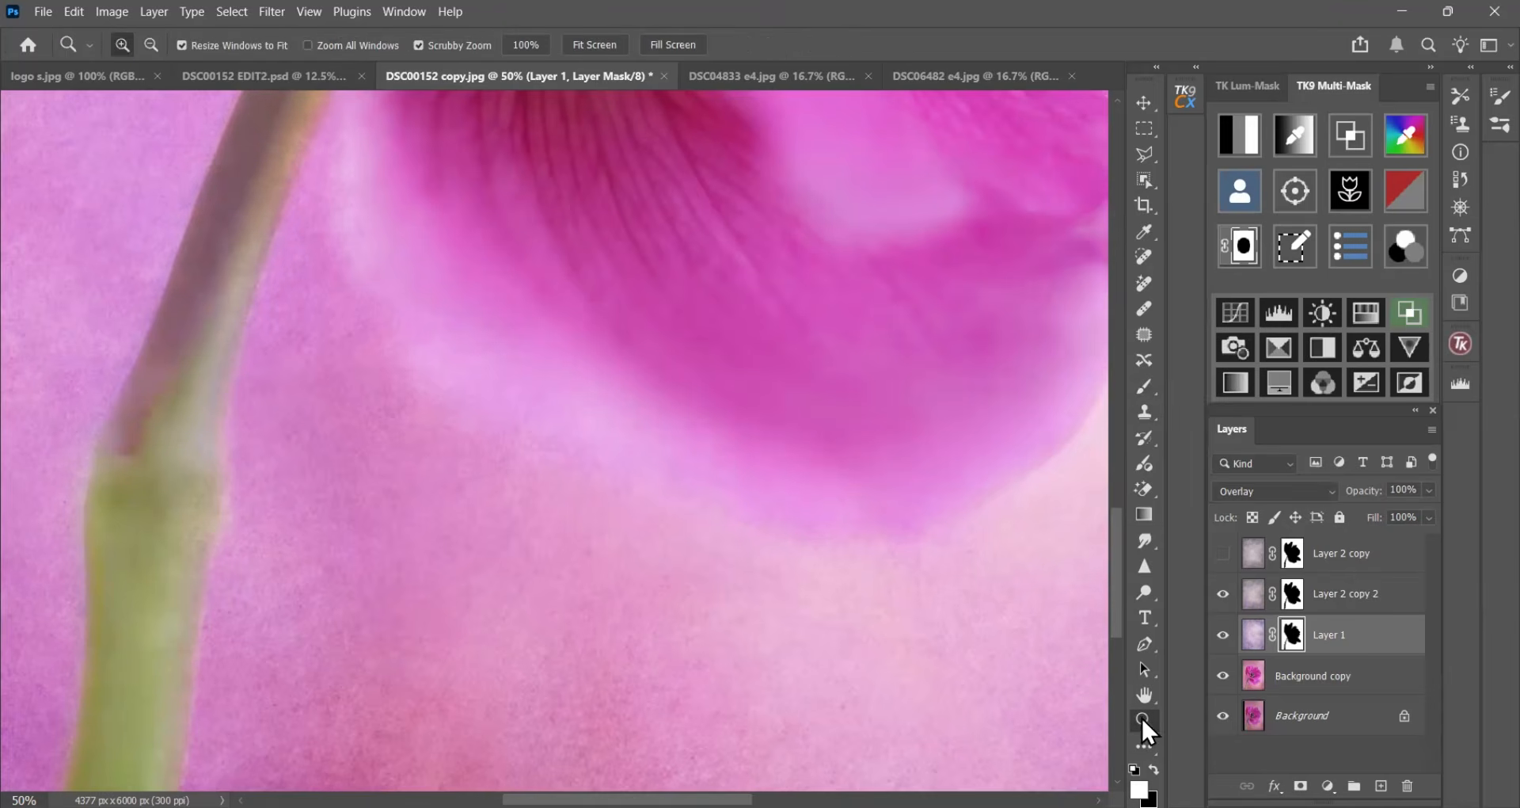
click(151, 44)
click(376, 510)
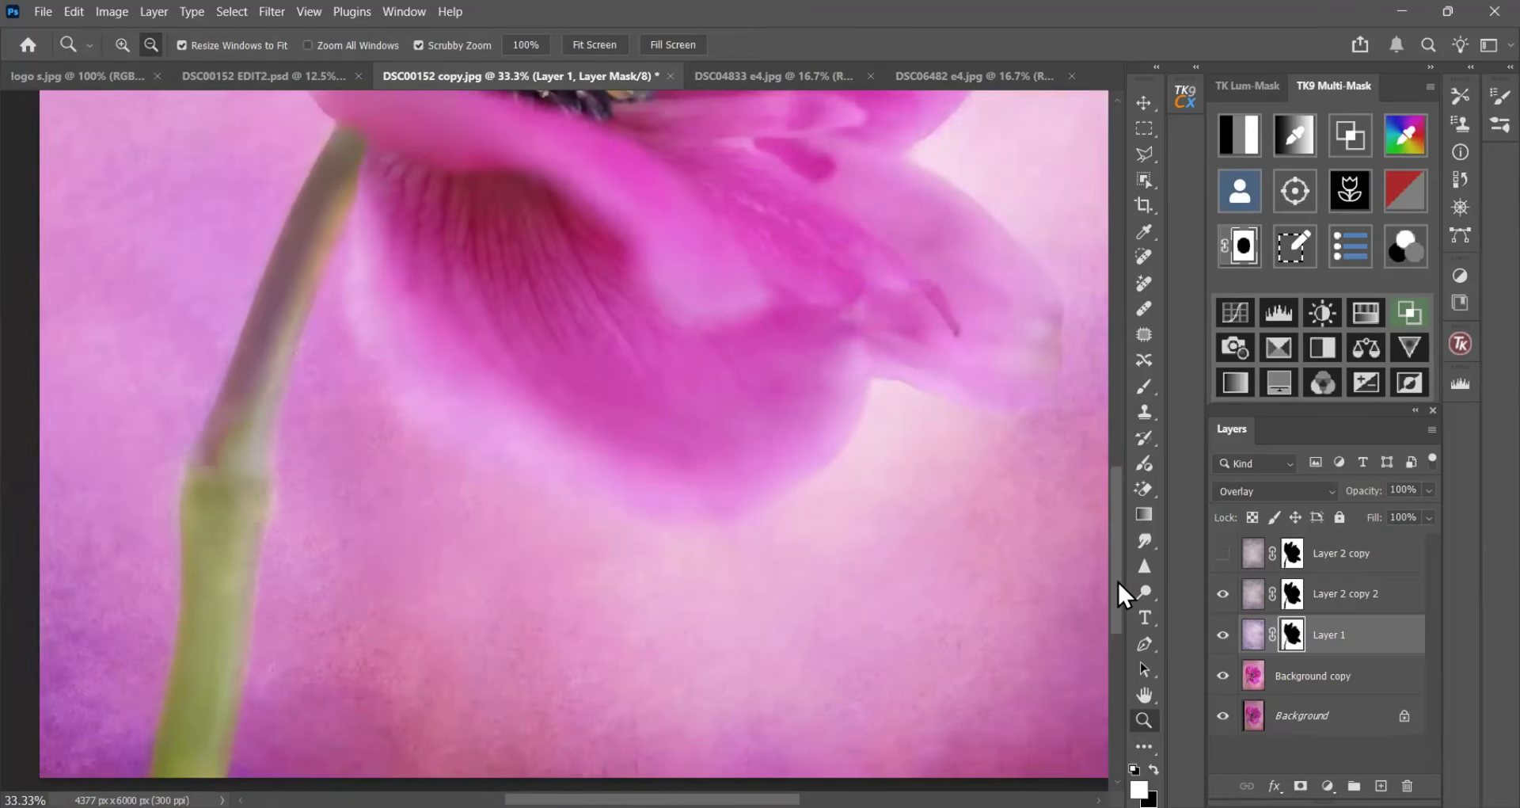
mouse_move(1118, 584)
mouse_down()
mouse_move(1120, 621)
mouse_move(1130, 591)
mouse_up()
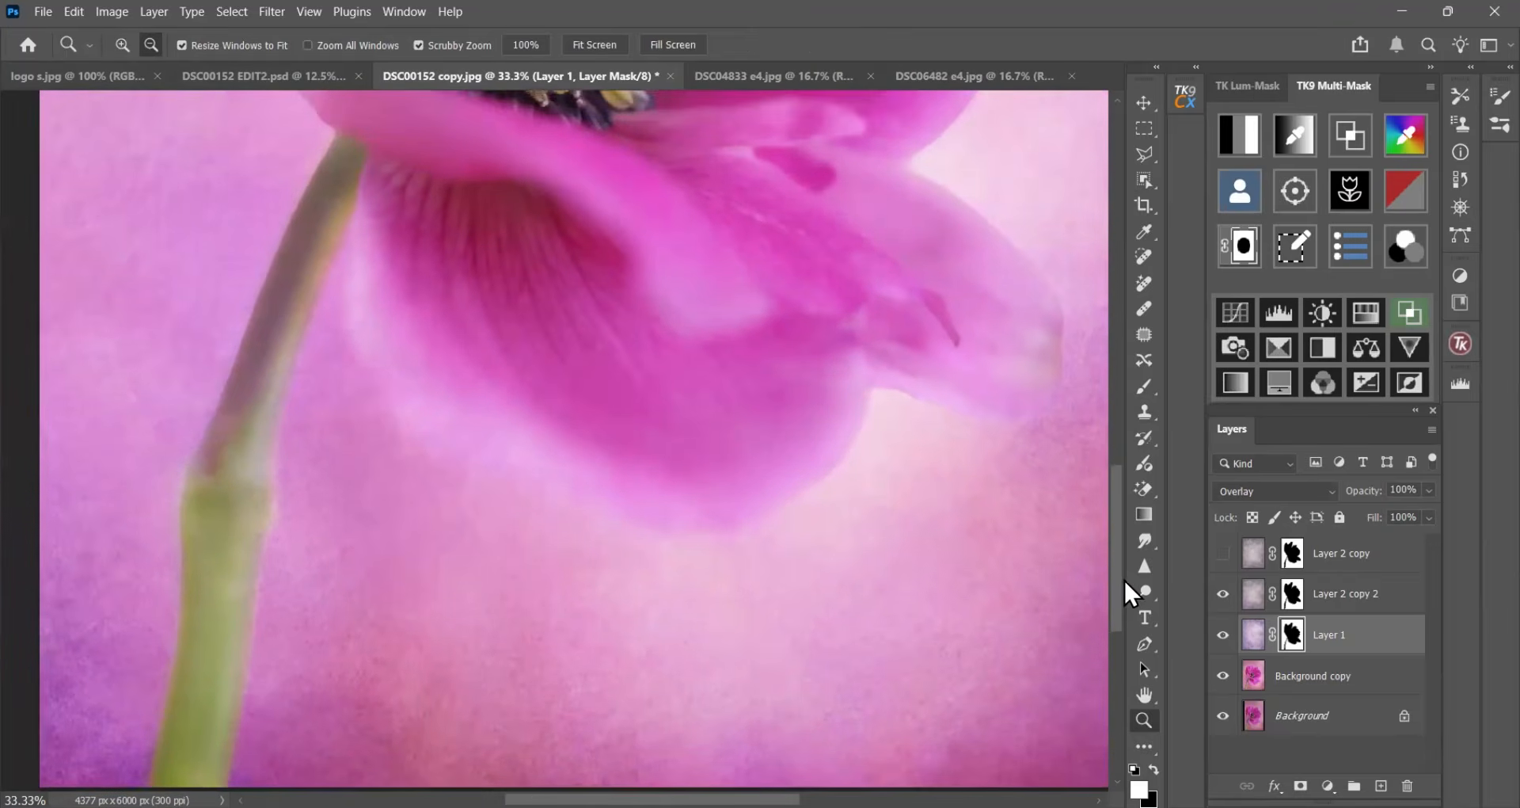
click(1146, 391)
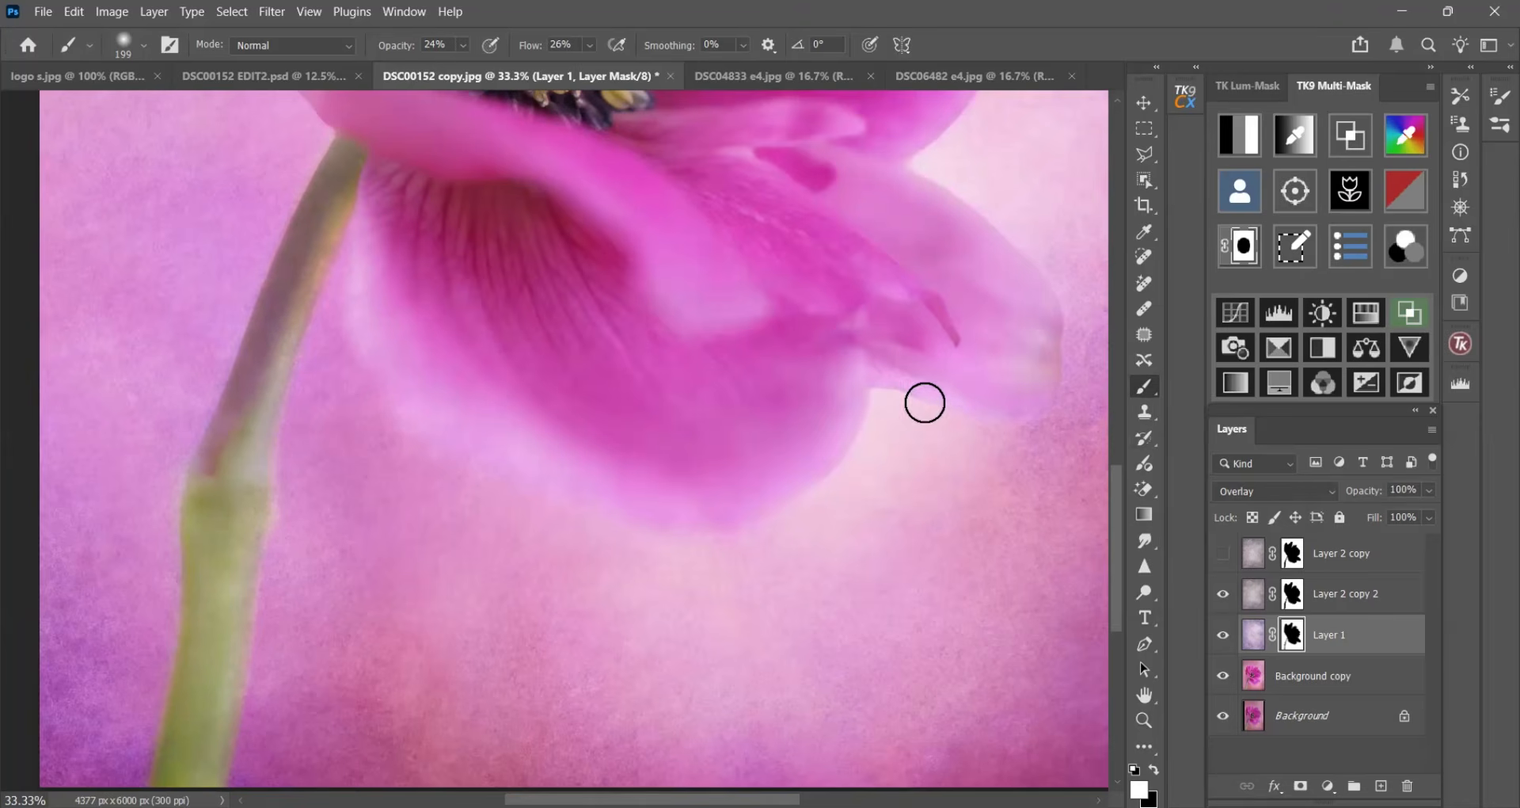
- Paint white on Layer 1's mask around the tip of the lower-right petal at 50% zoom
click(1144, 720)
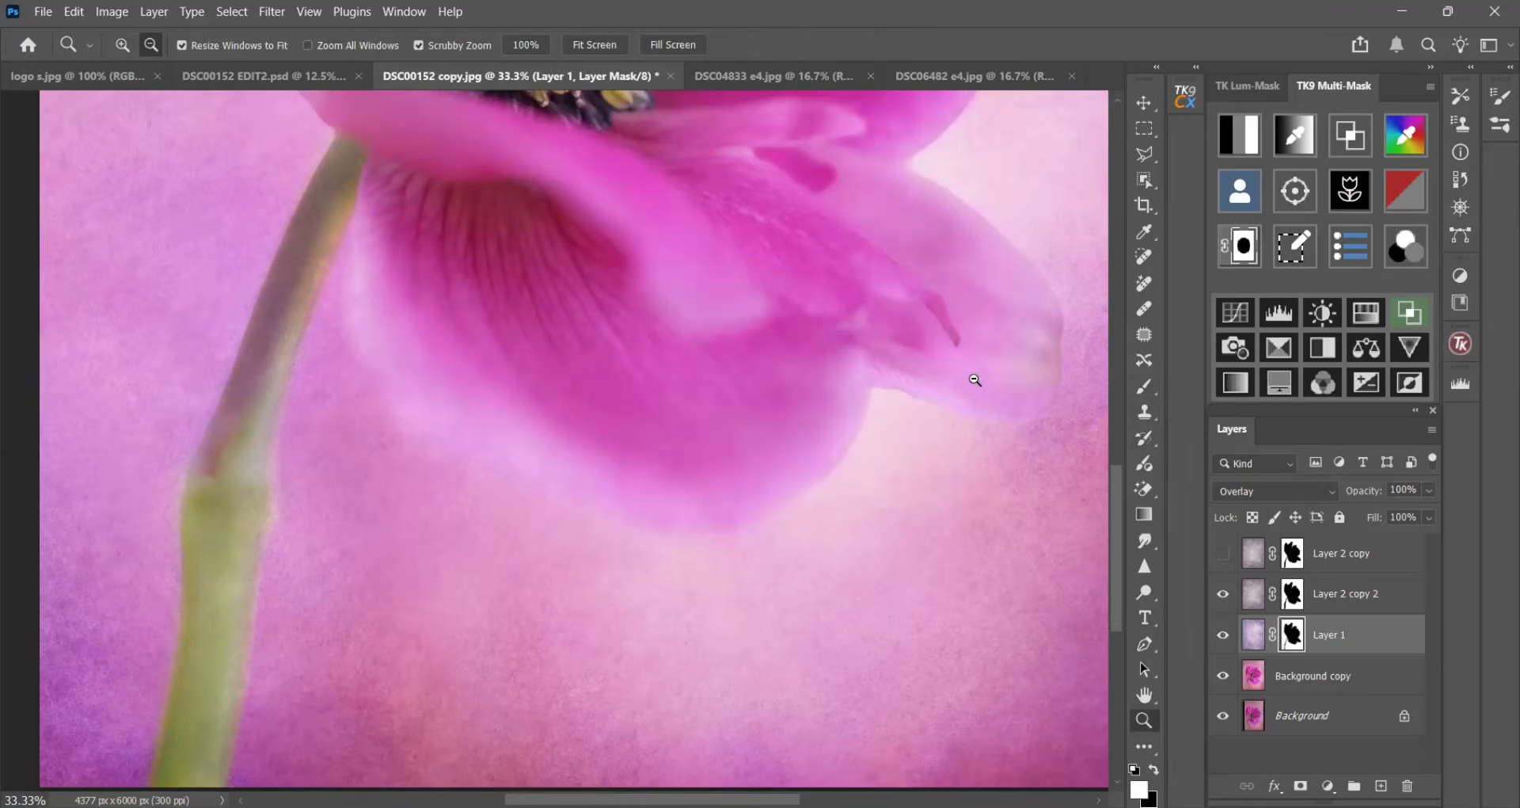
click(122, 44)
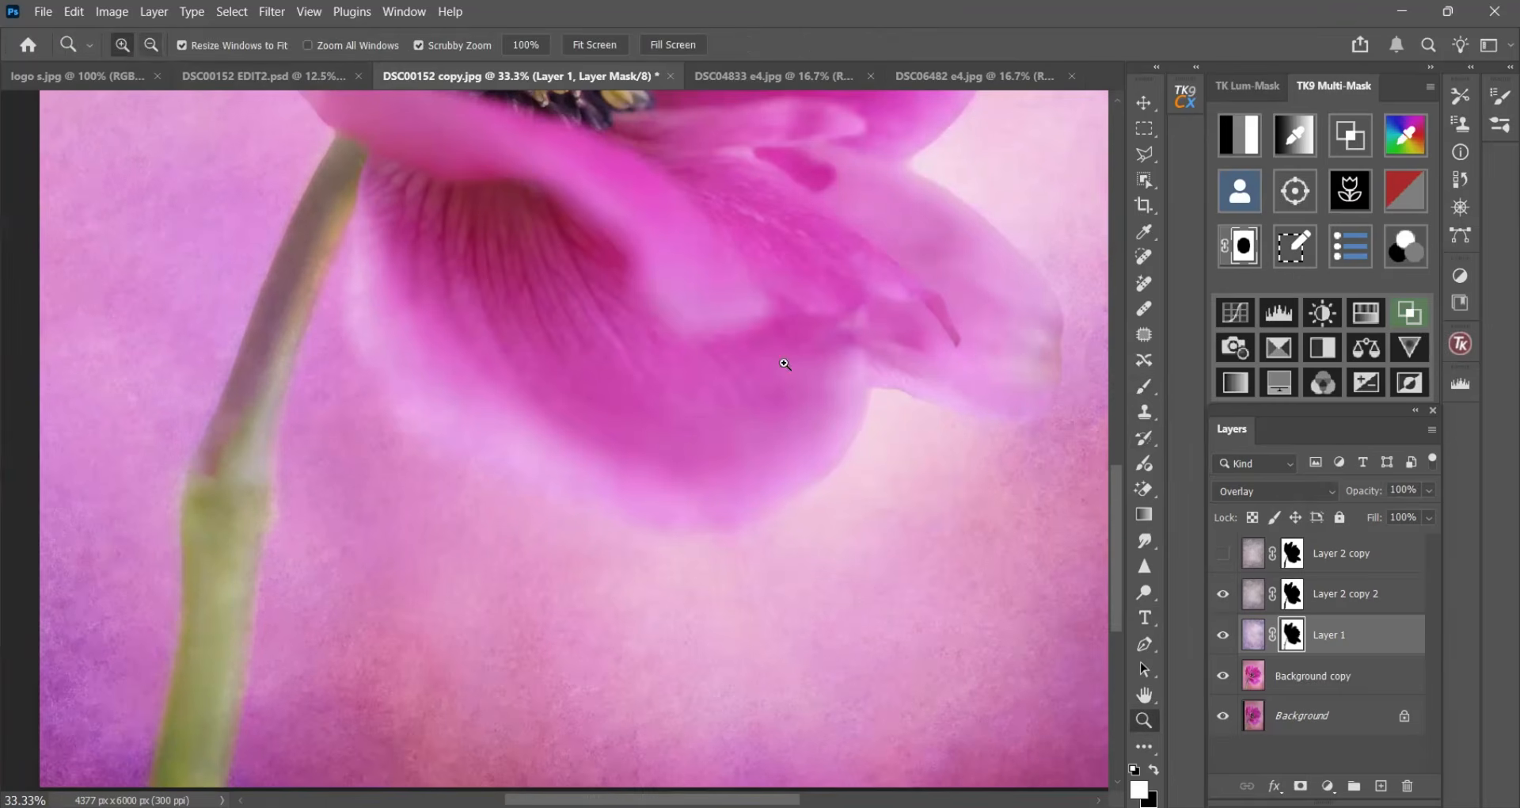
click(924, 433)
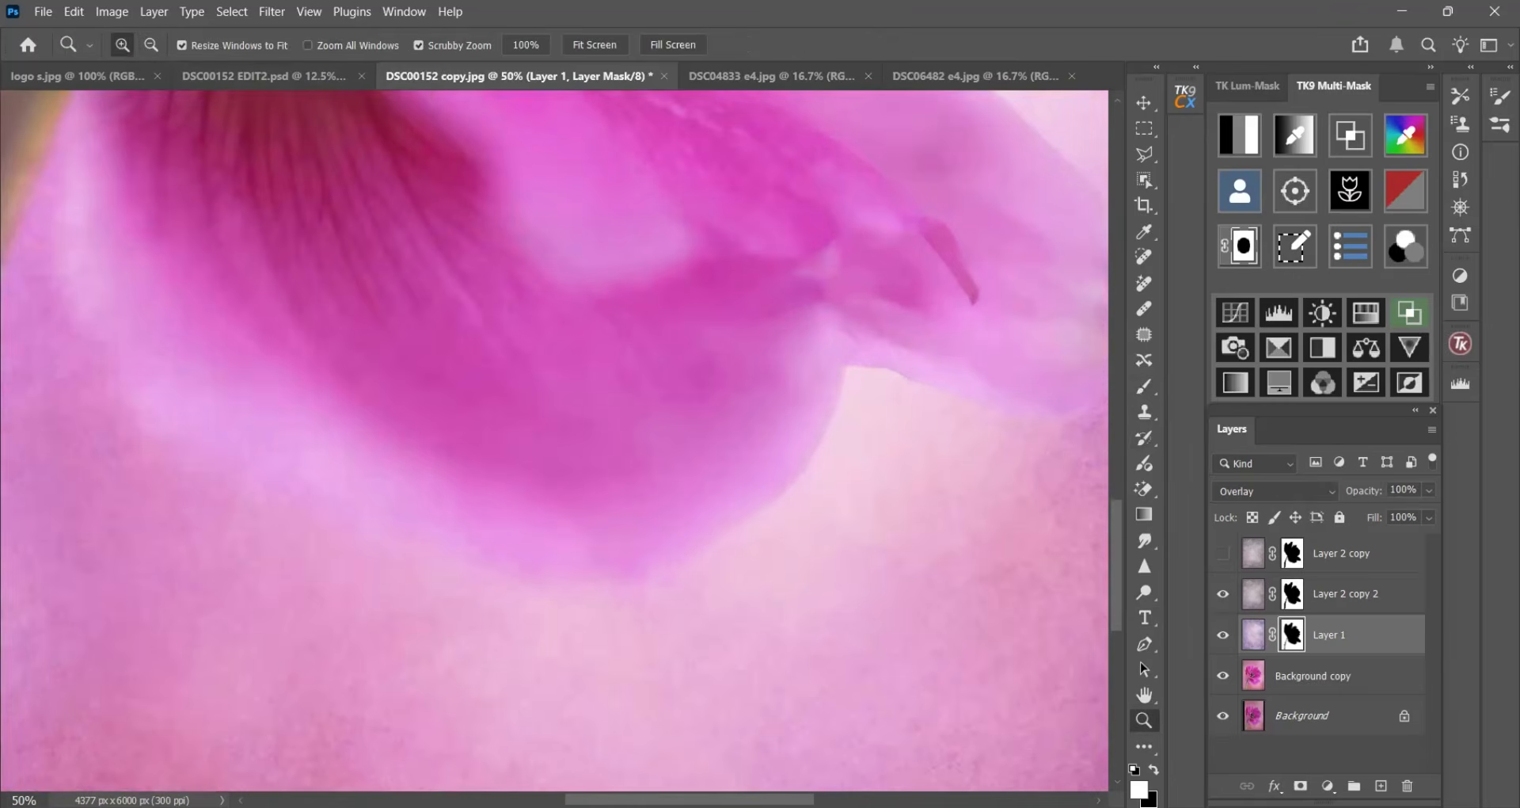
scroll(935, 674, right, 5)
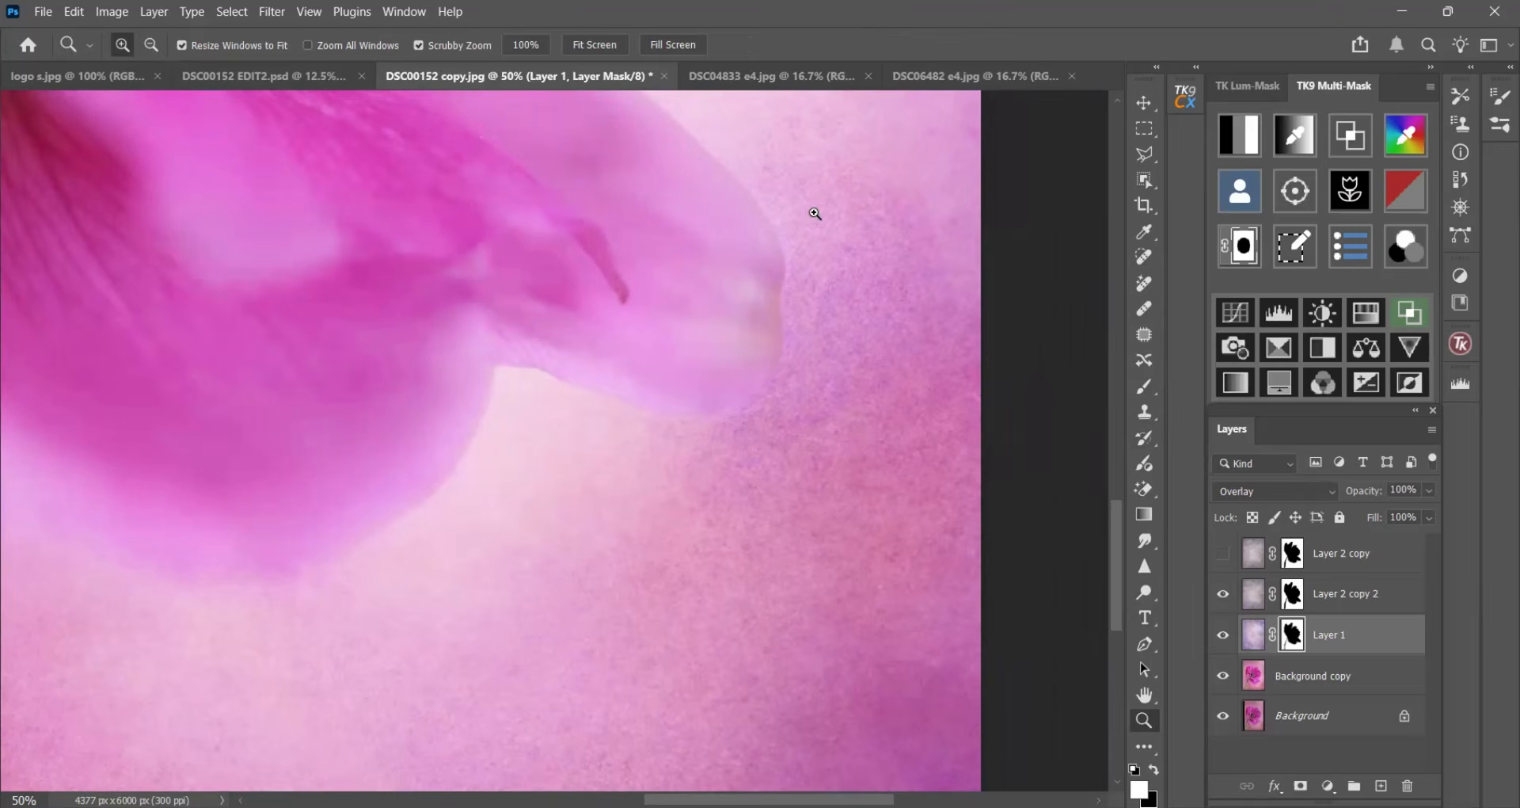
click(1143, 388)
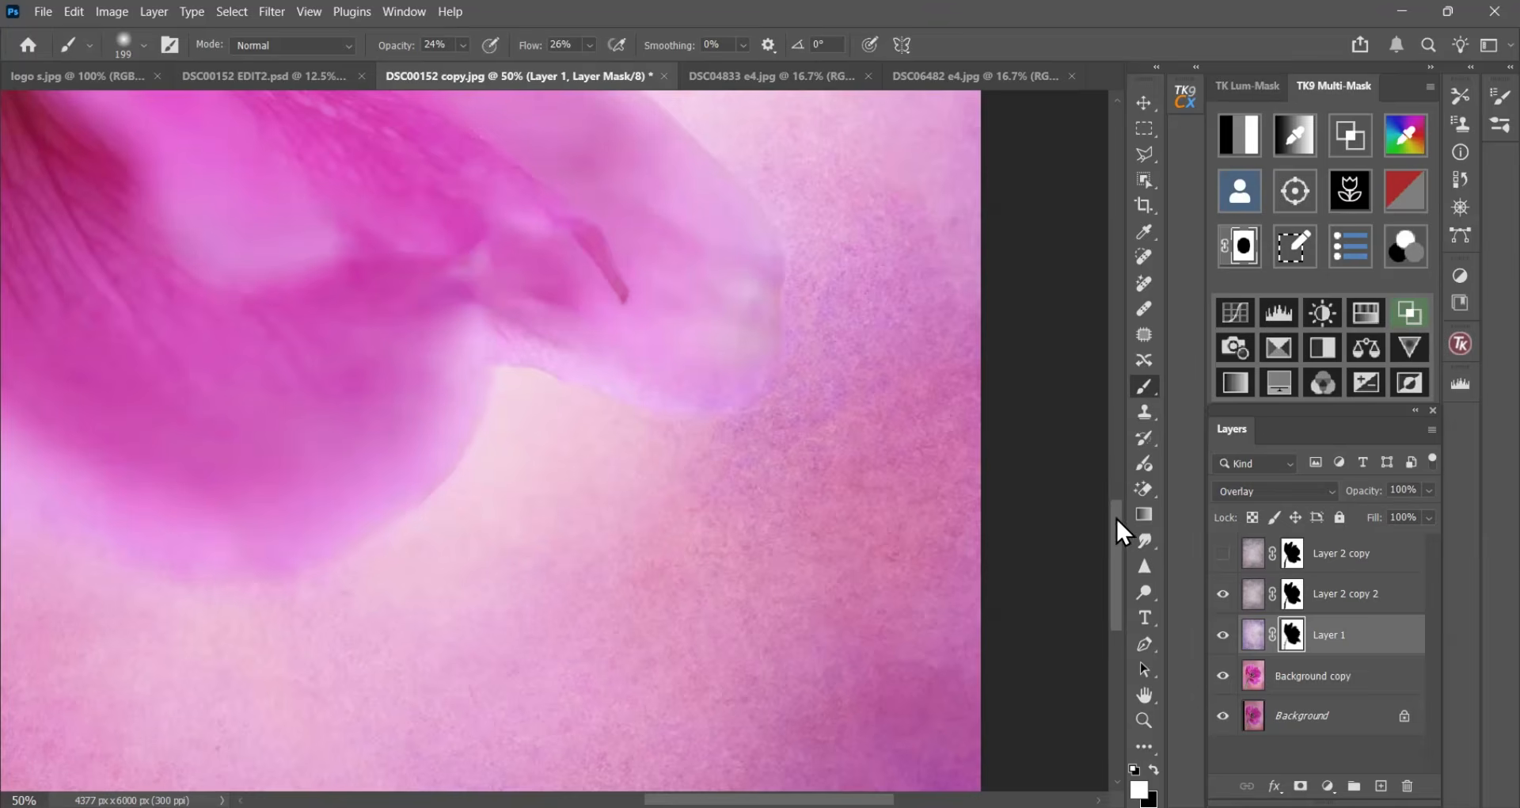
- Paint white on Layer 1's mask along the edges of the right and upper petals
drag(1118, 526, 1109, 439)
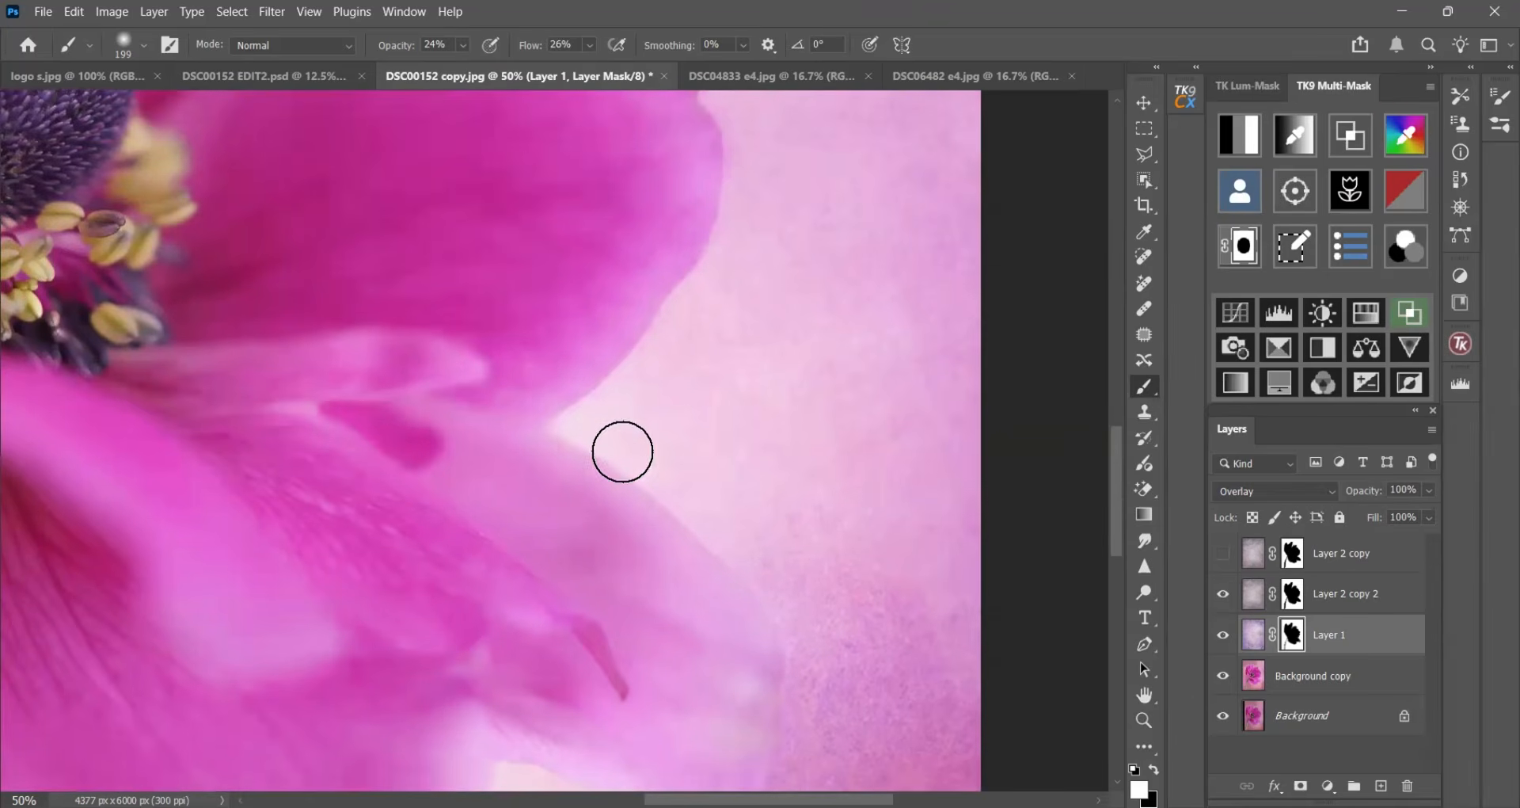
drag(1125, 451, 1115, 307)
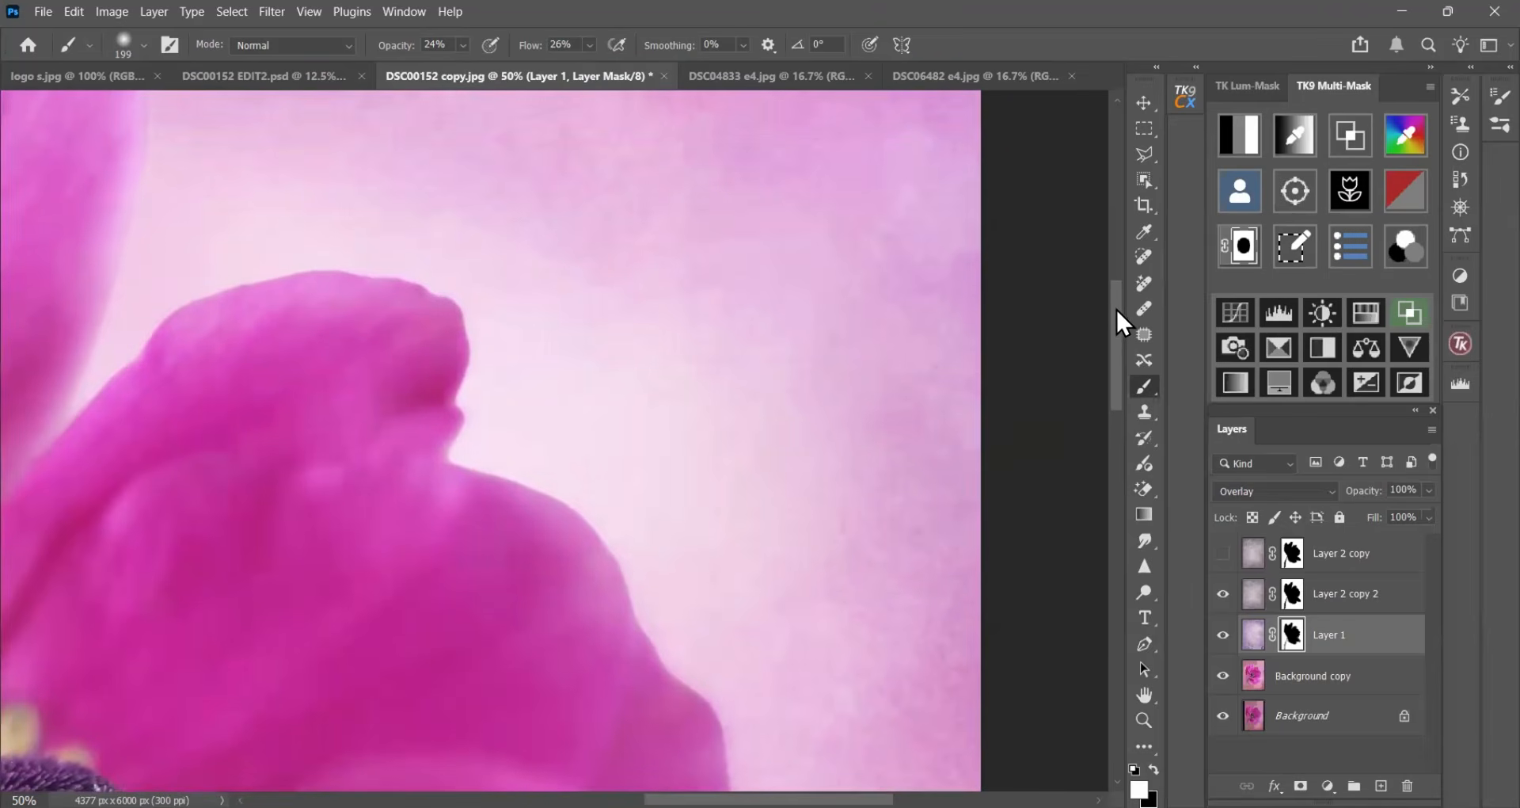
drag(831, 799, 703, 799)
drag(1119, 369, 1096, 339)
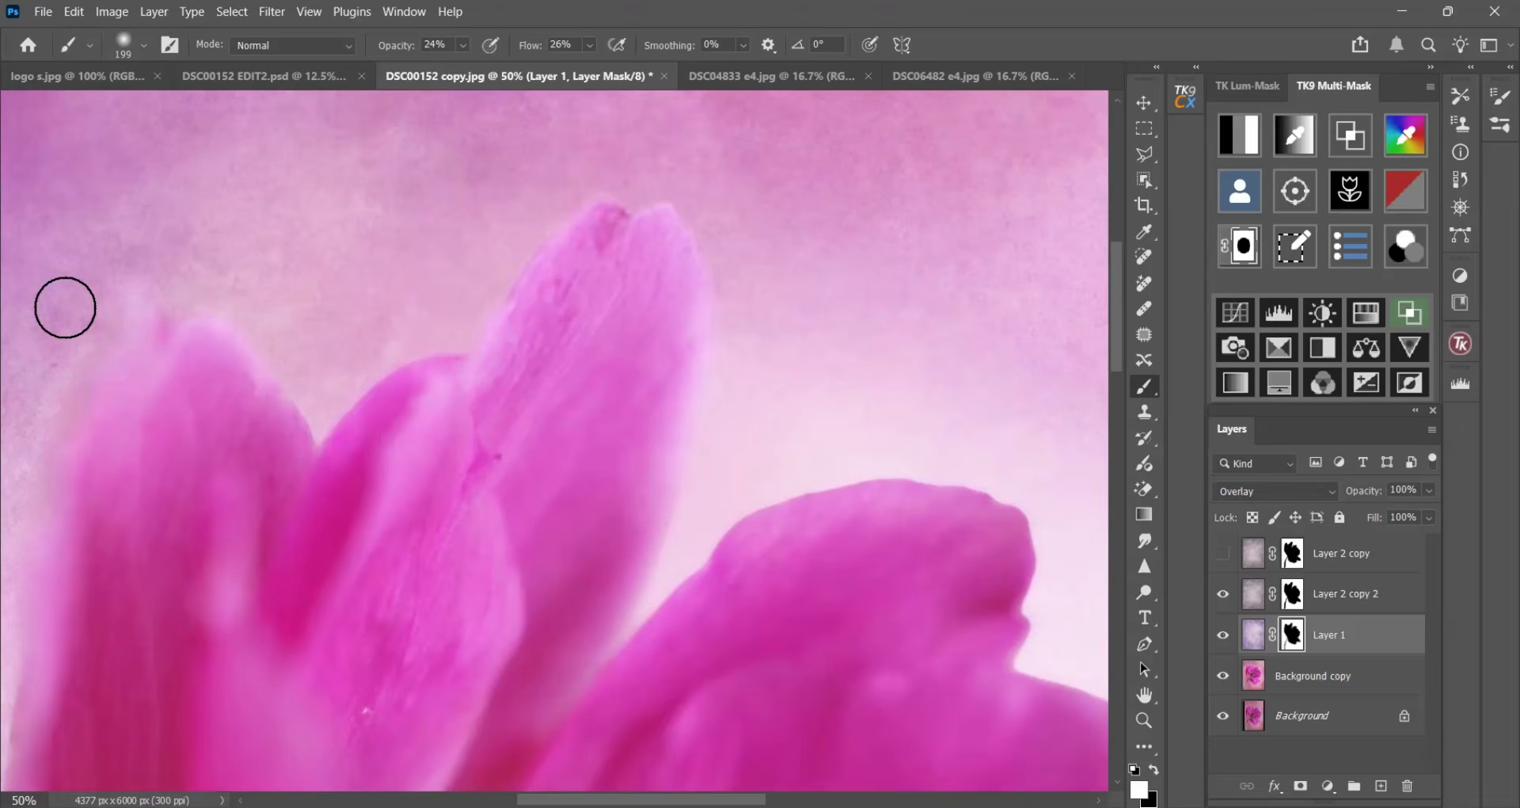
- Finish painting white on Layer 1's mask along the left petal edges, and fit the whole image in view
drag(644, 799, 541, 799)
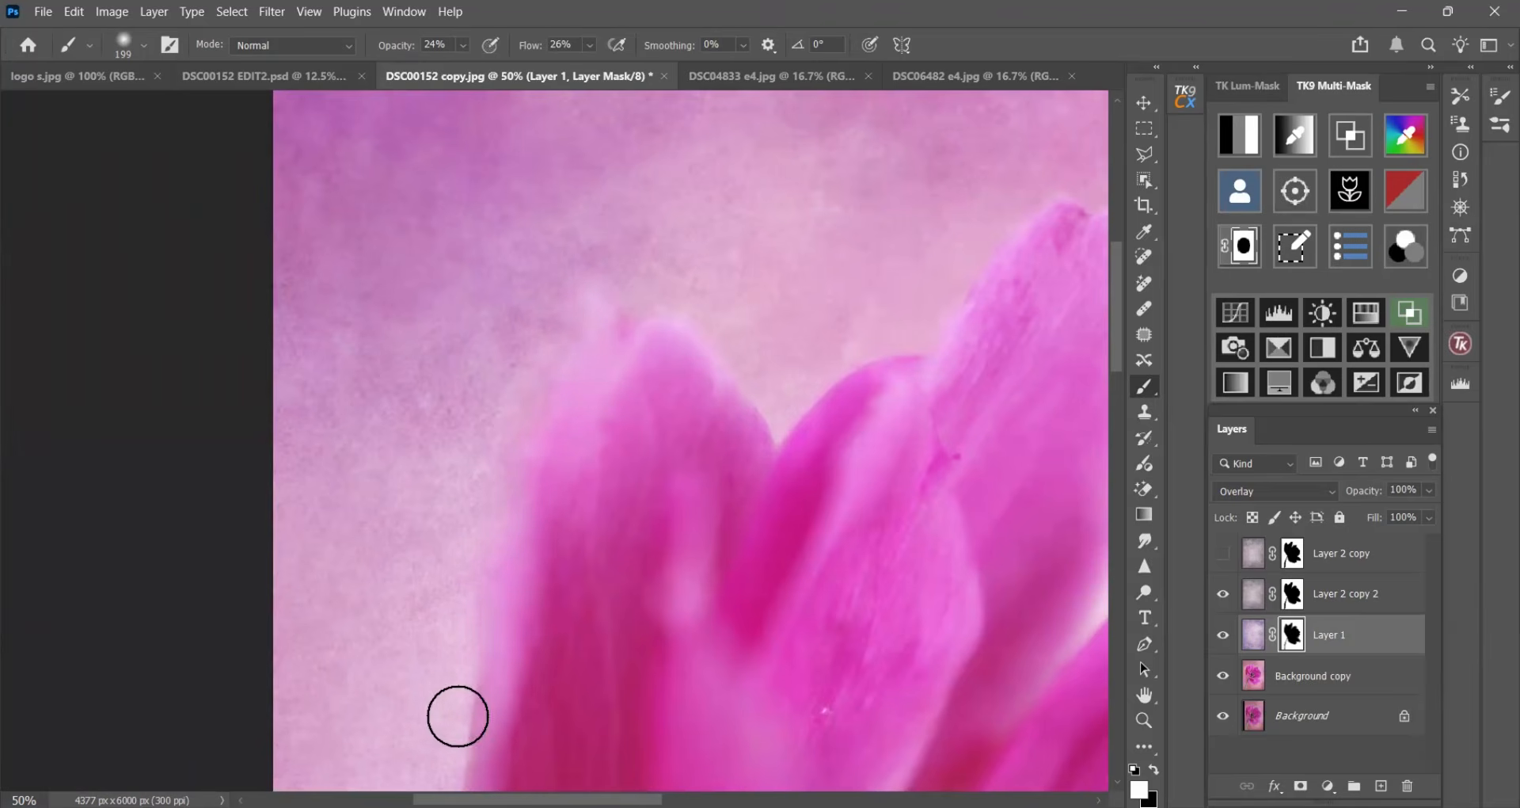
drag(1116, 348, 1116, 547)
click(1143, 718)
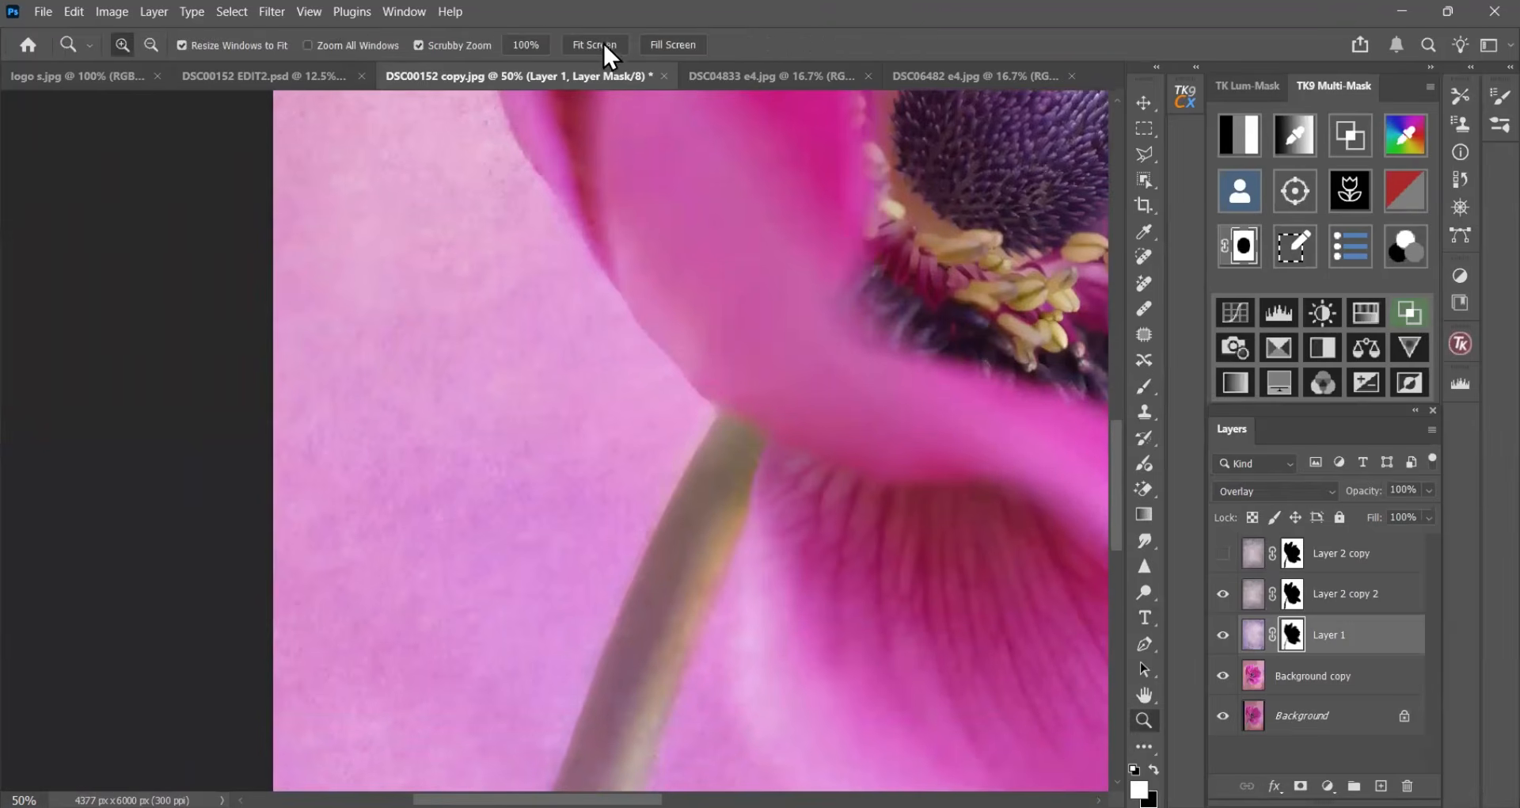
click(598, 44)
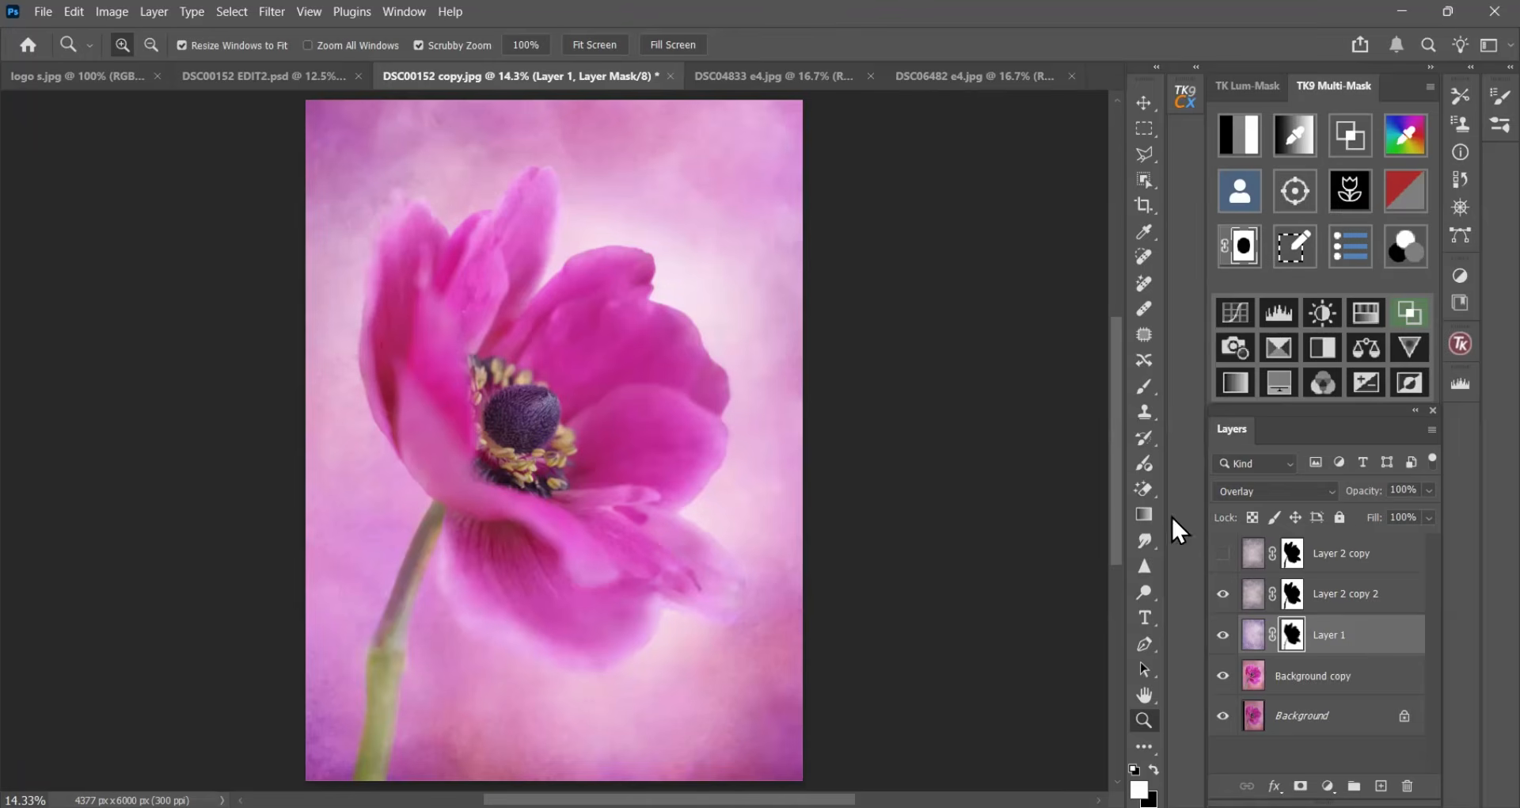
- Delete the hidden Layer 2 copy from the top of the layer stack
click(1257, 558)
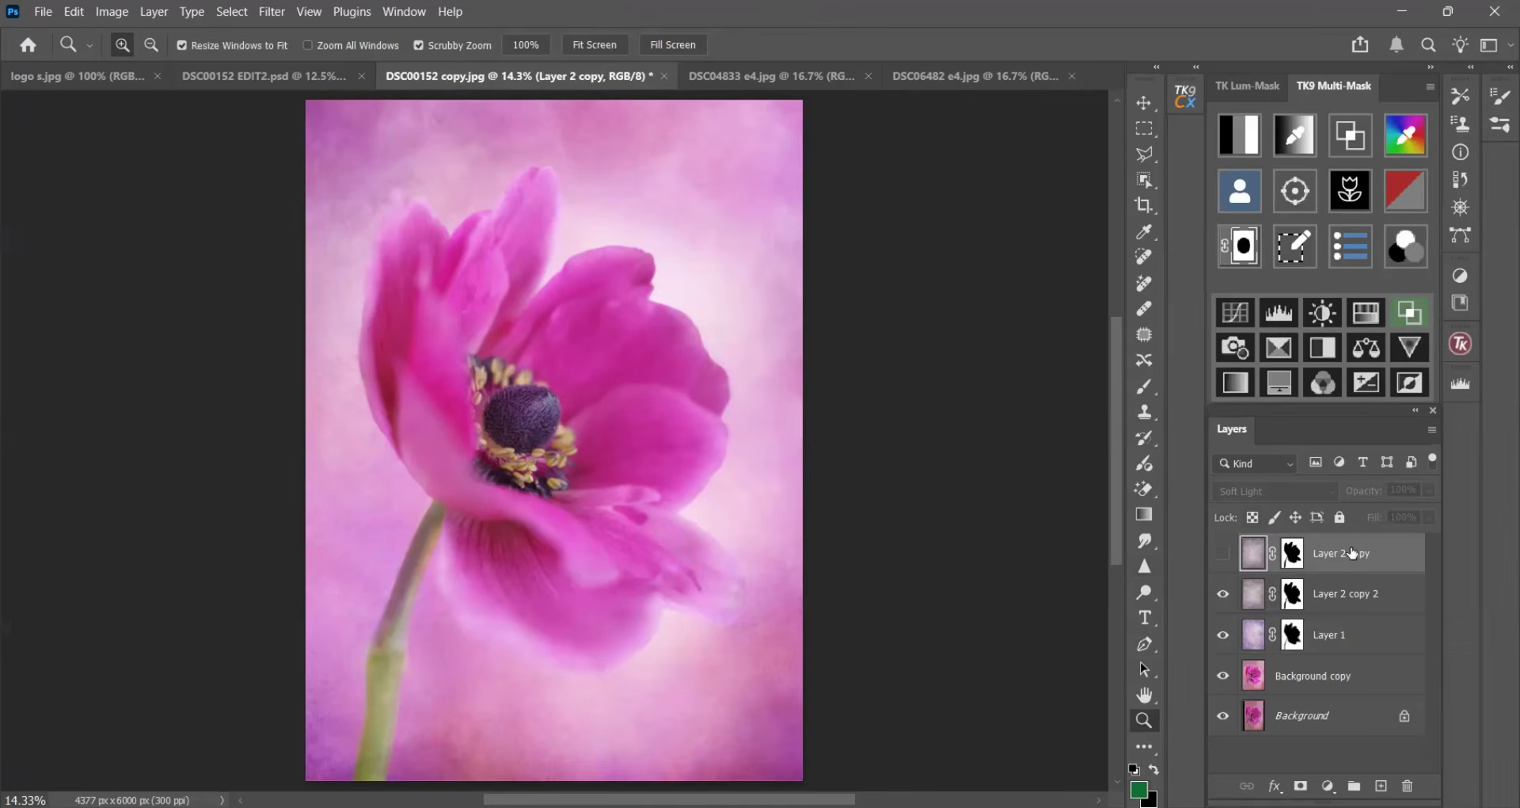
drag(1402, 555, 1407, 786)
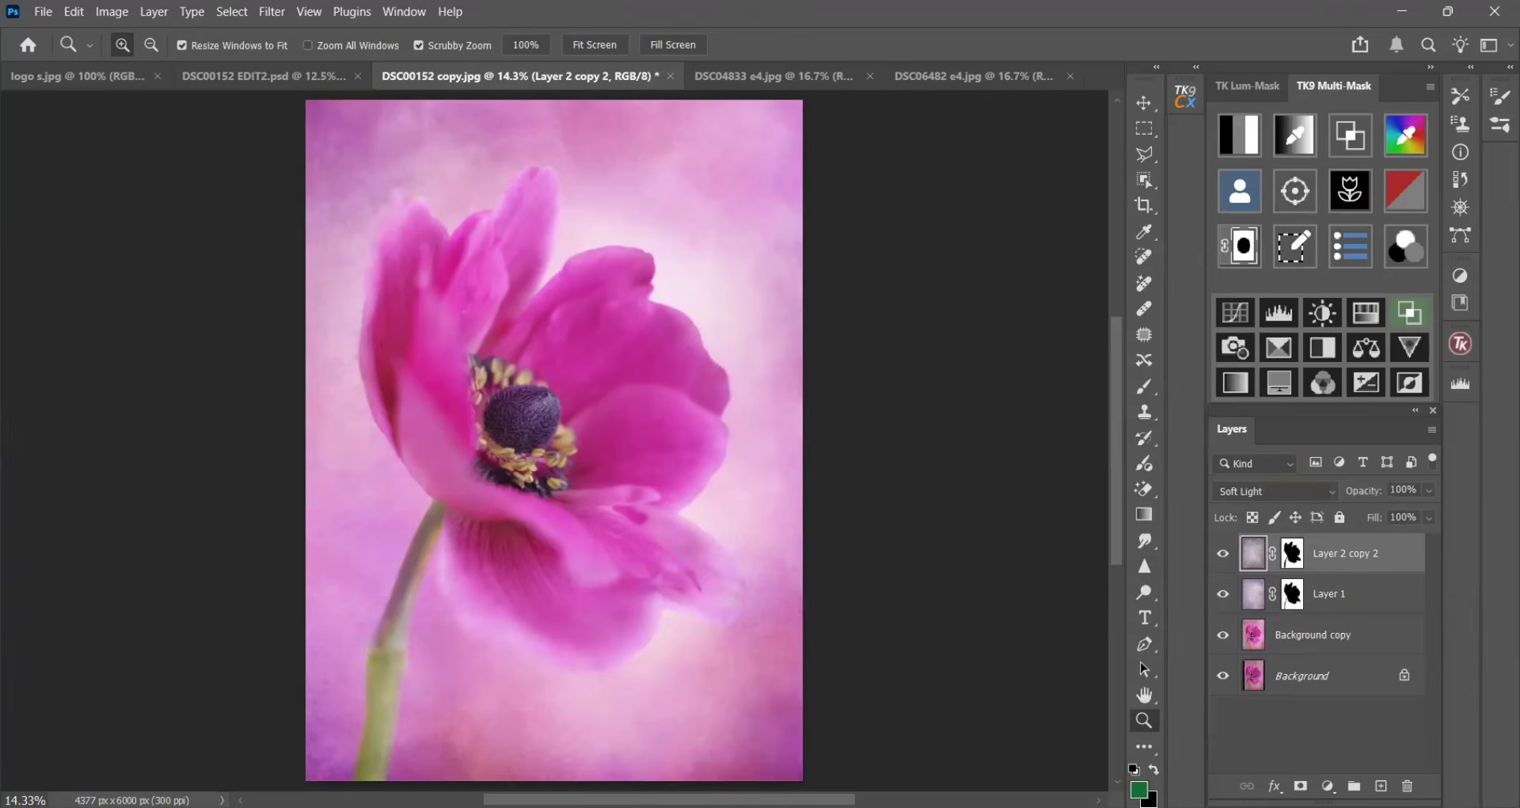
- Duplicate Layer 1, move the copy to the top of the layer stack, and compare the image with and without it
click(1341, 600)
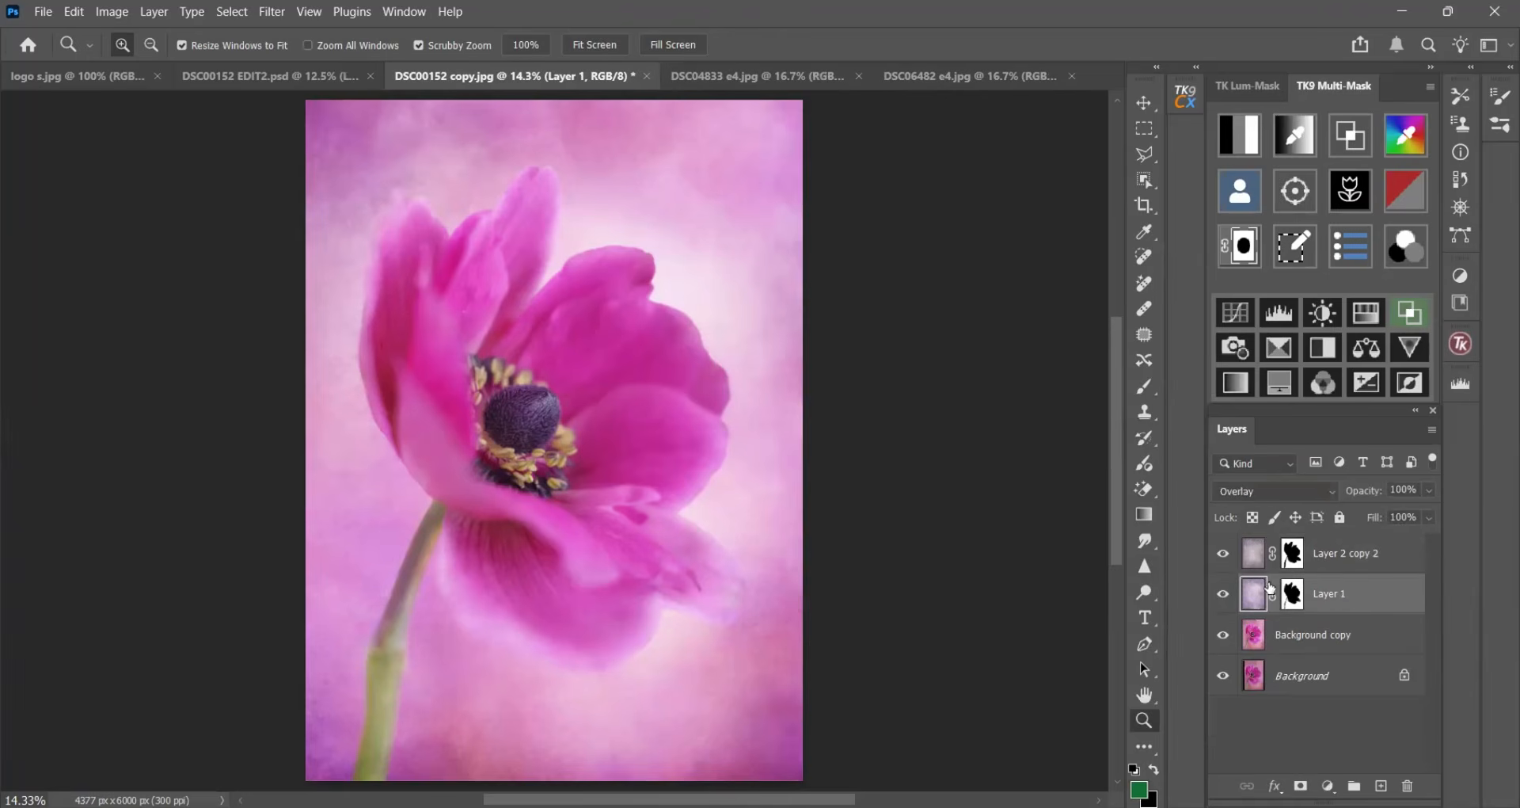
click(152, 12)
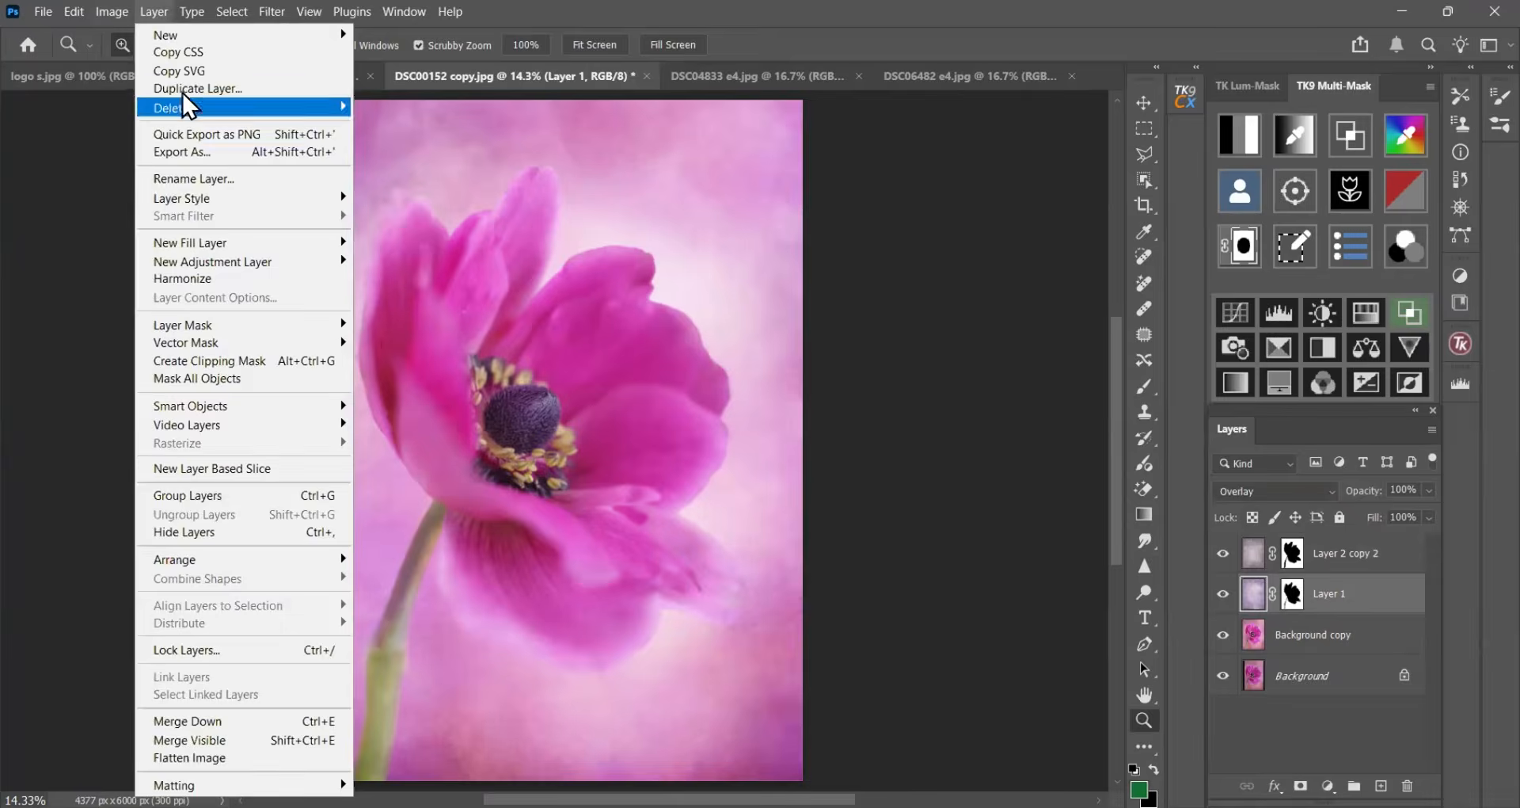
click(183, 88)
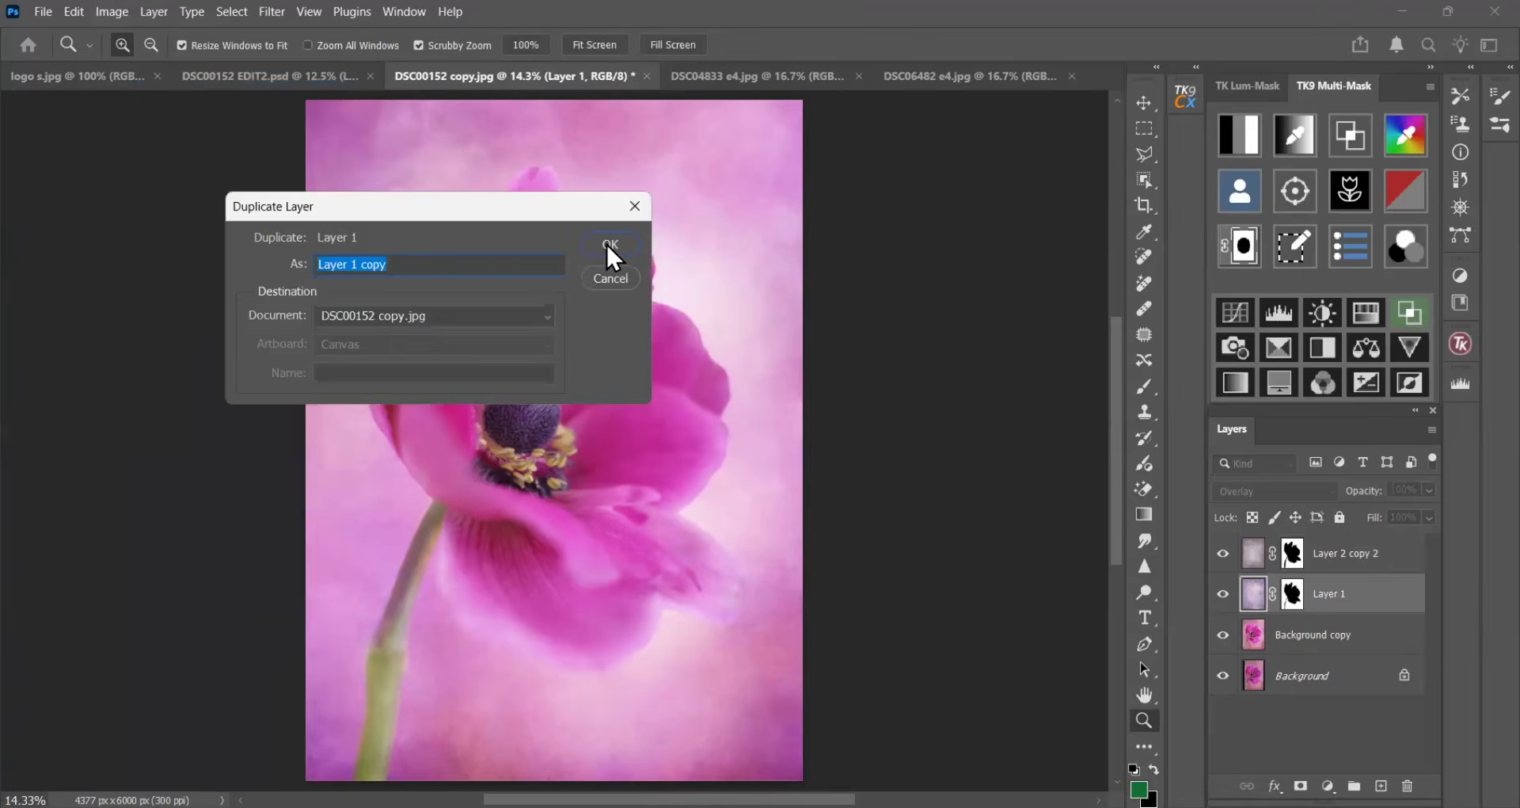
click(607, 244)
drag(1381, 603, 1360, 552)
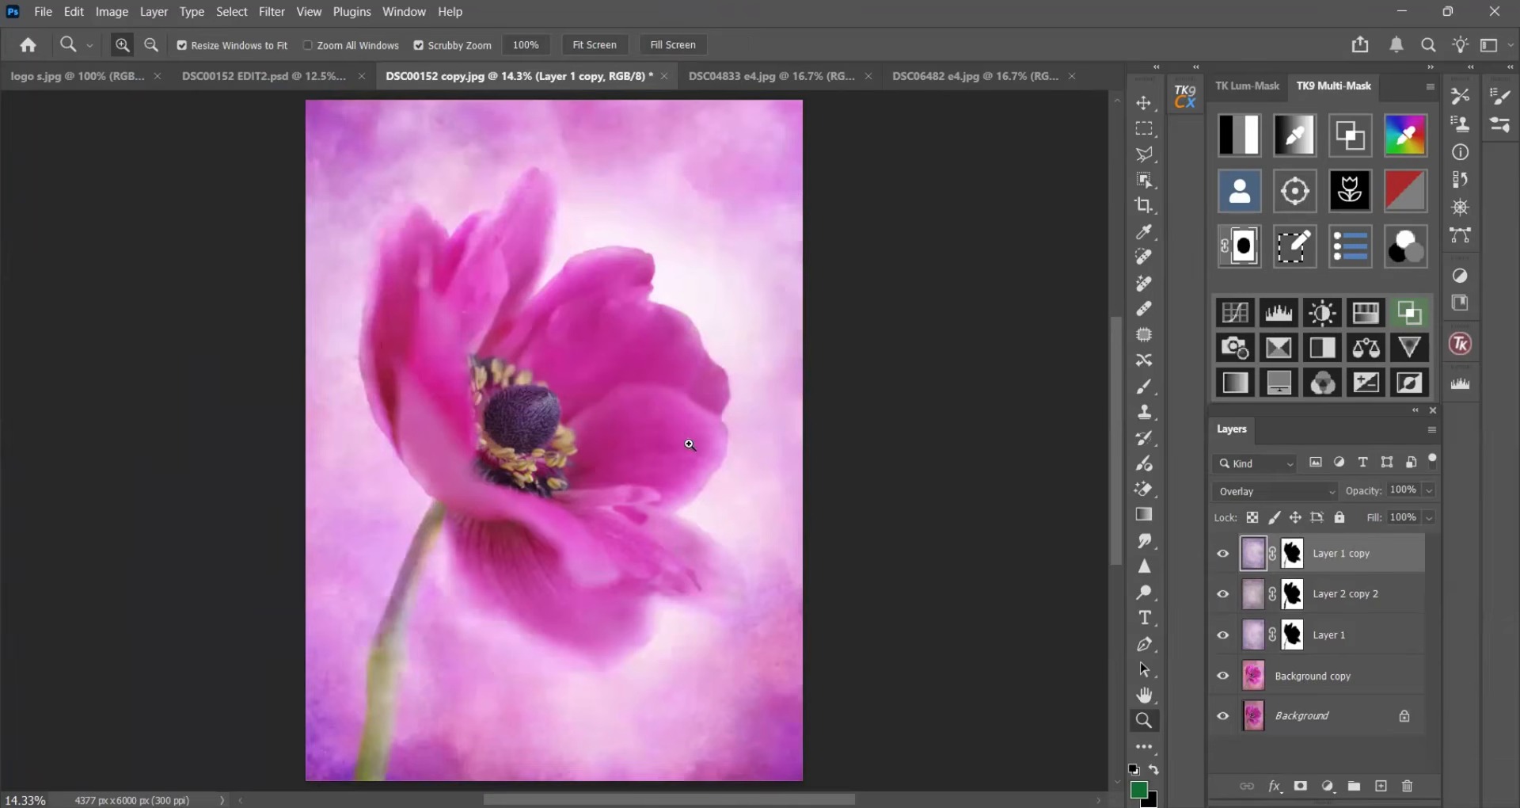
click(1223, 553)
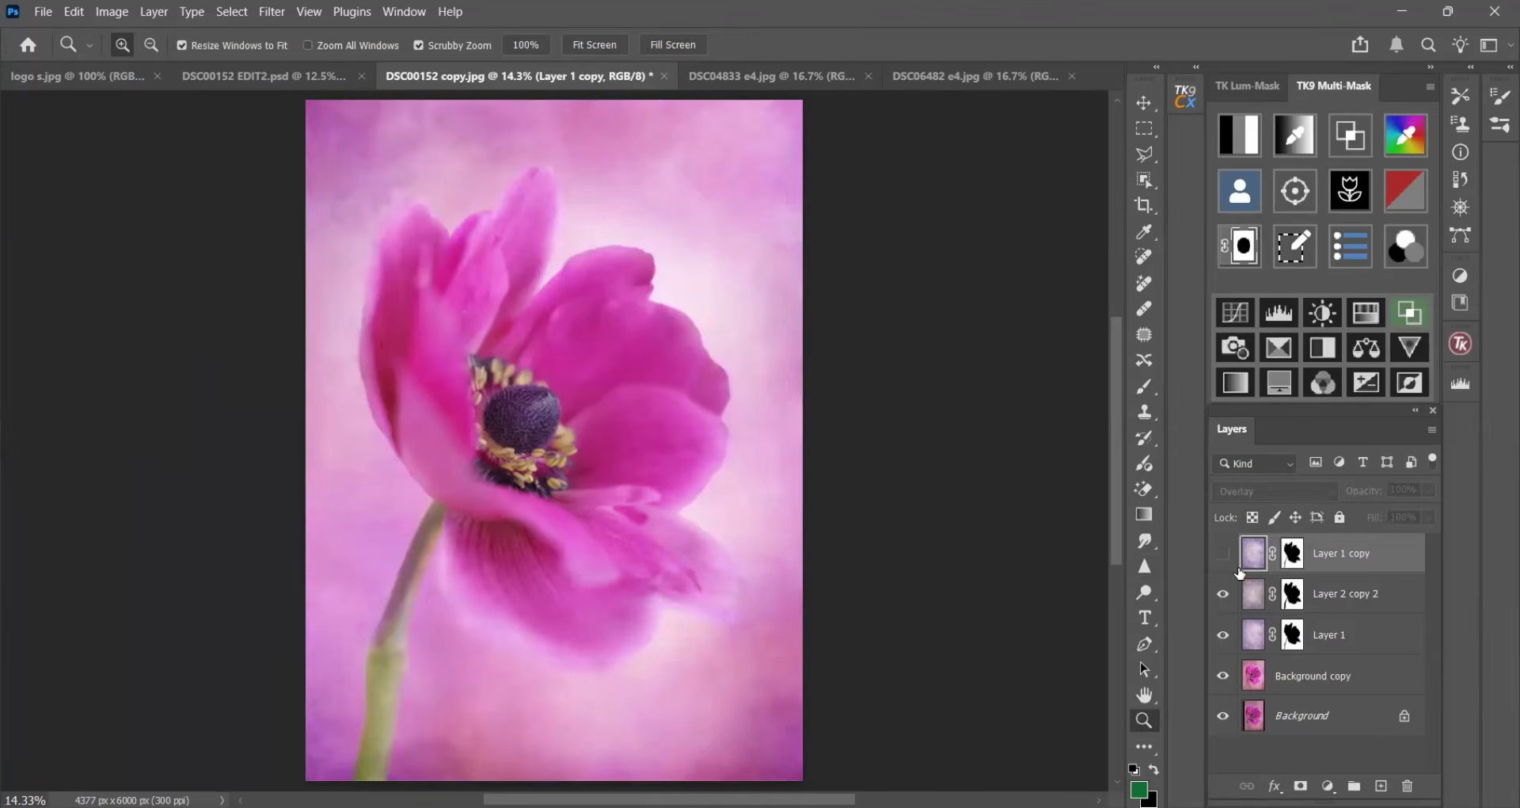
click(1223, 553)
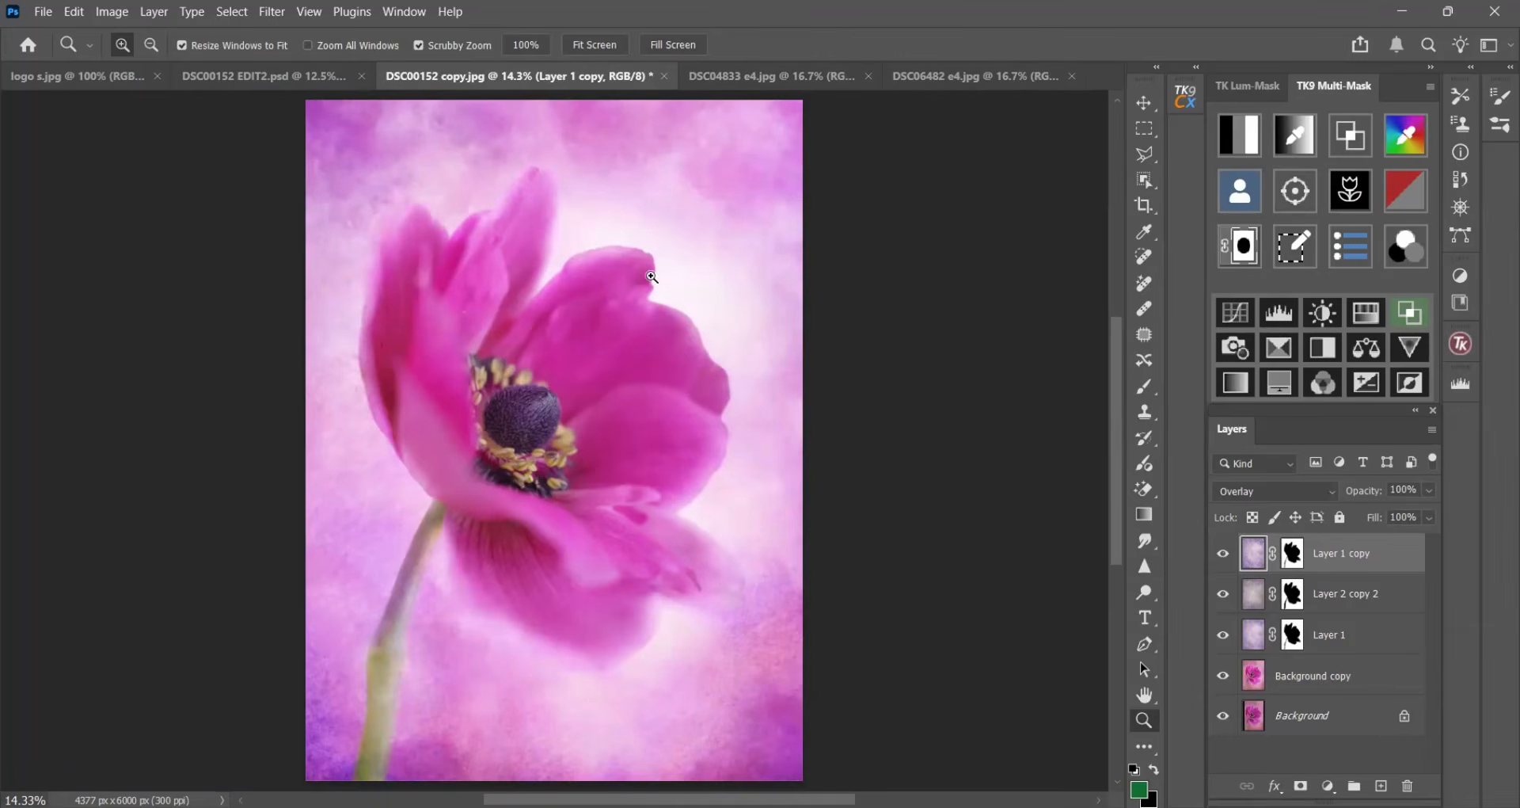
- Set Layer 1 copy to the Multiply blend mode at 36% opacity
click(1331, 493)
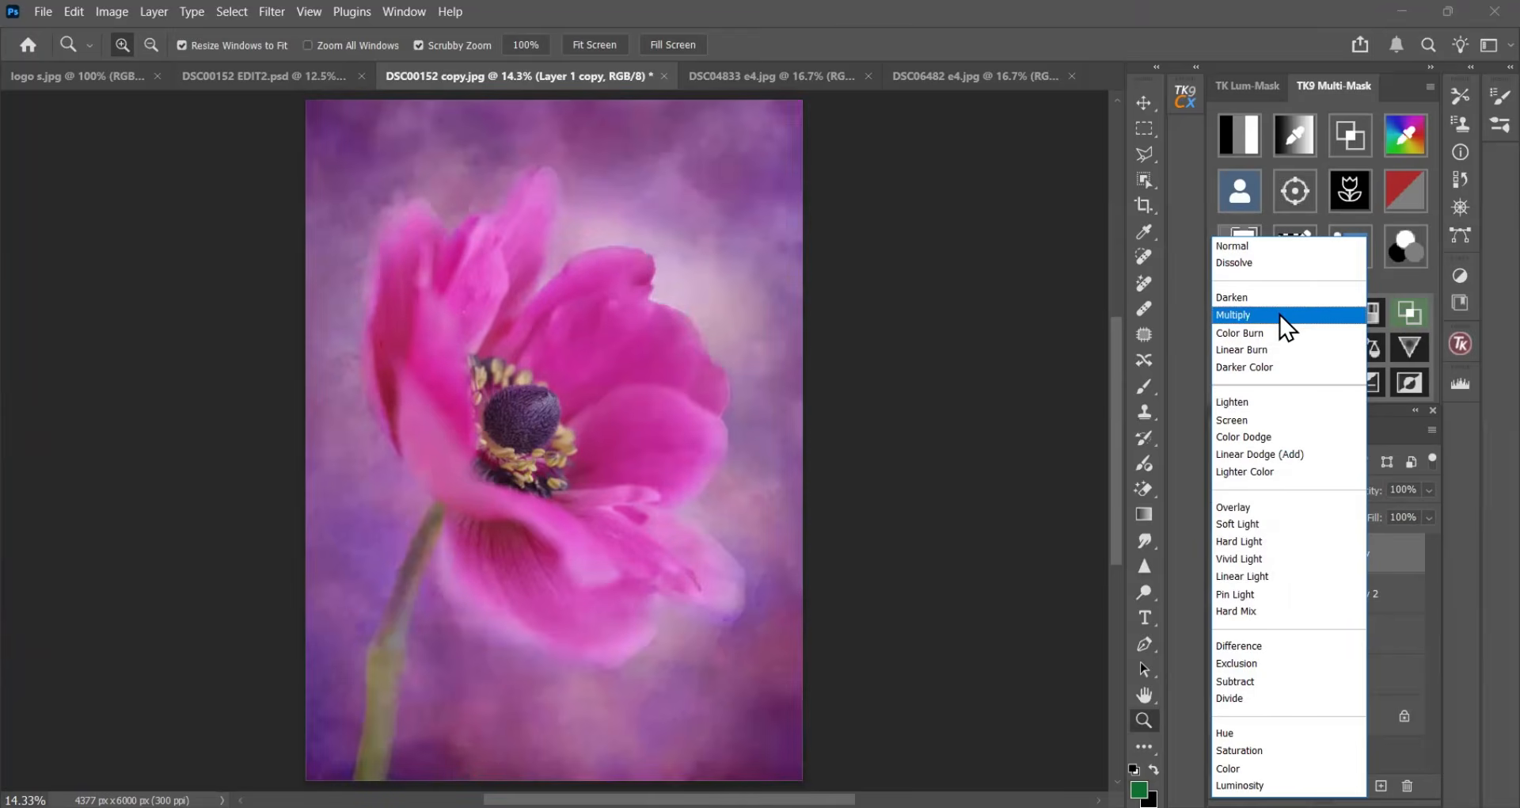
click(1285, 316)
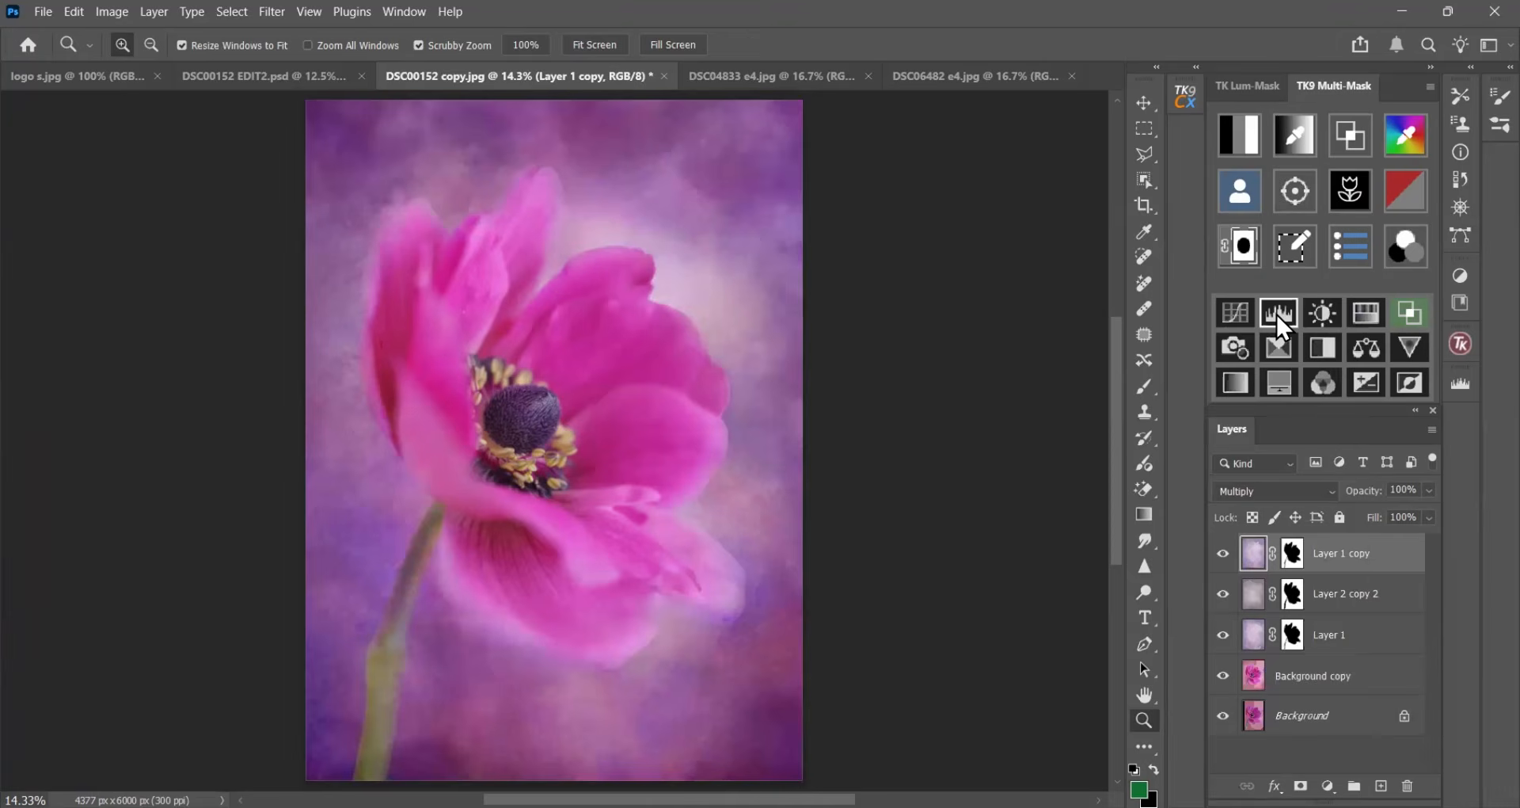
click(1429, 490)
click(1365, 511)
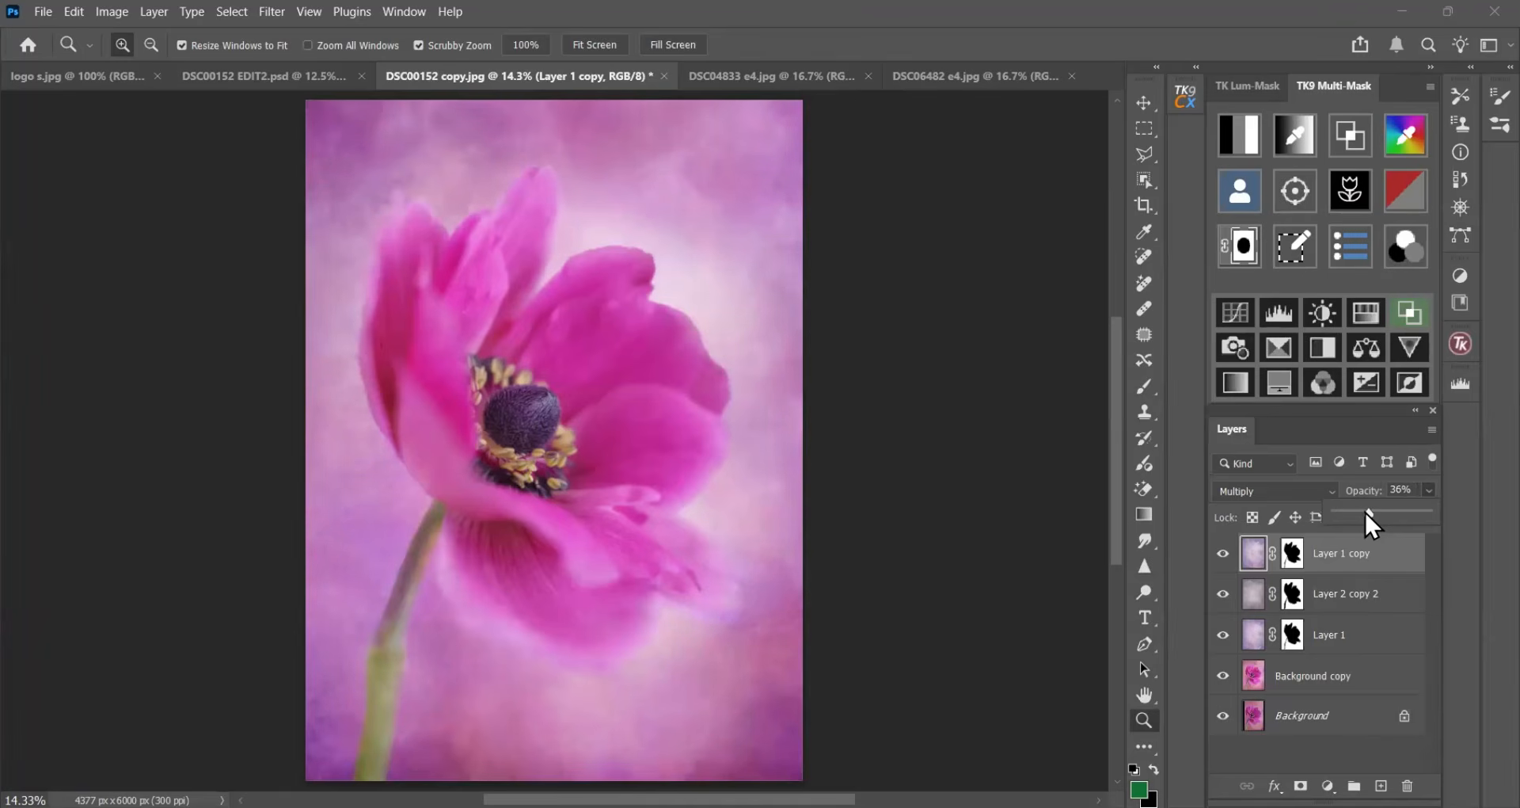
- Hide and show Layer 1 copy several times to compare the background with and without it
click(1223, 555)
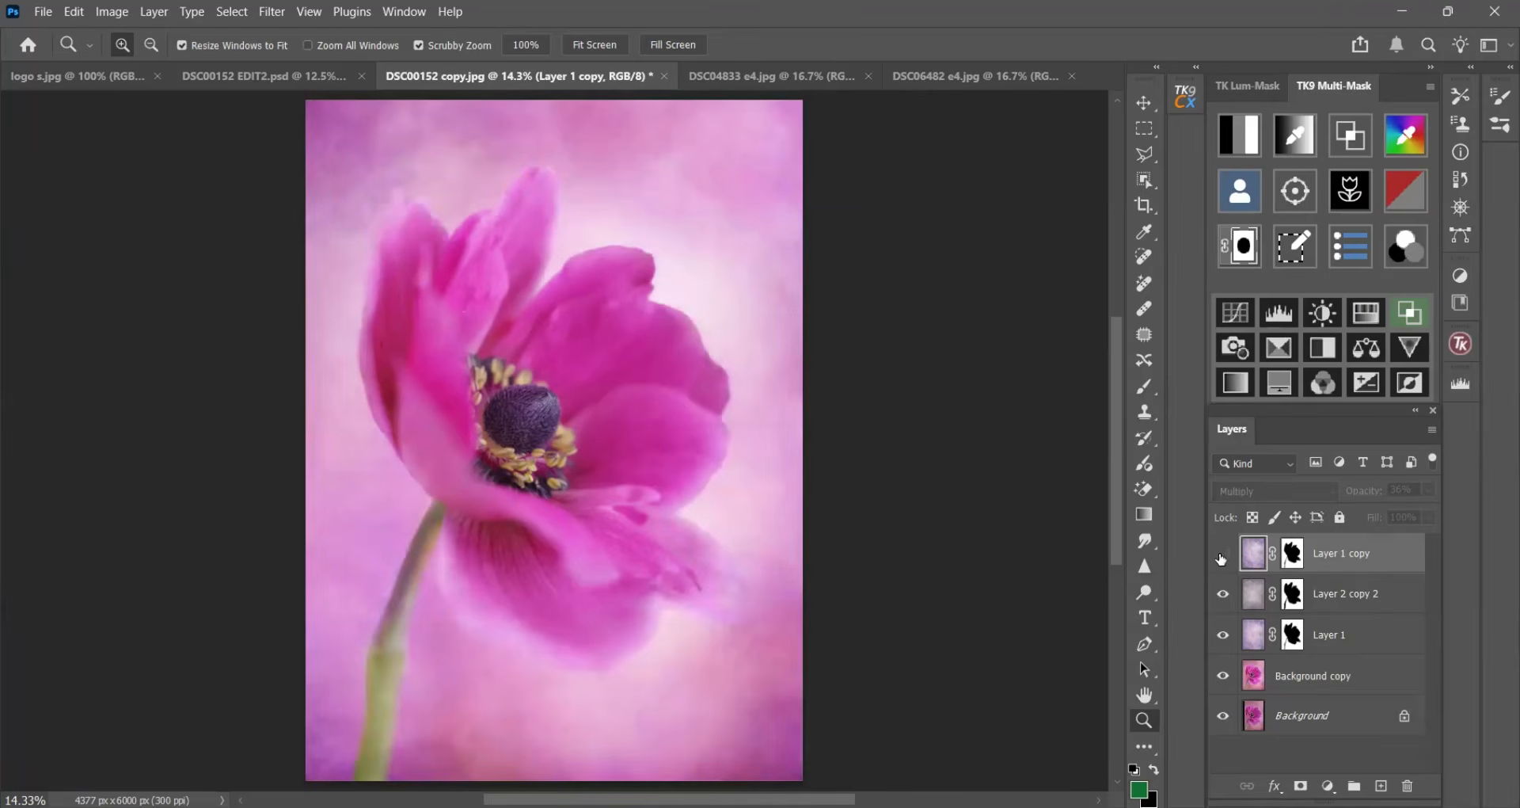
click(1223, 555)
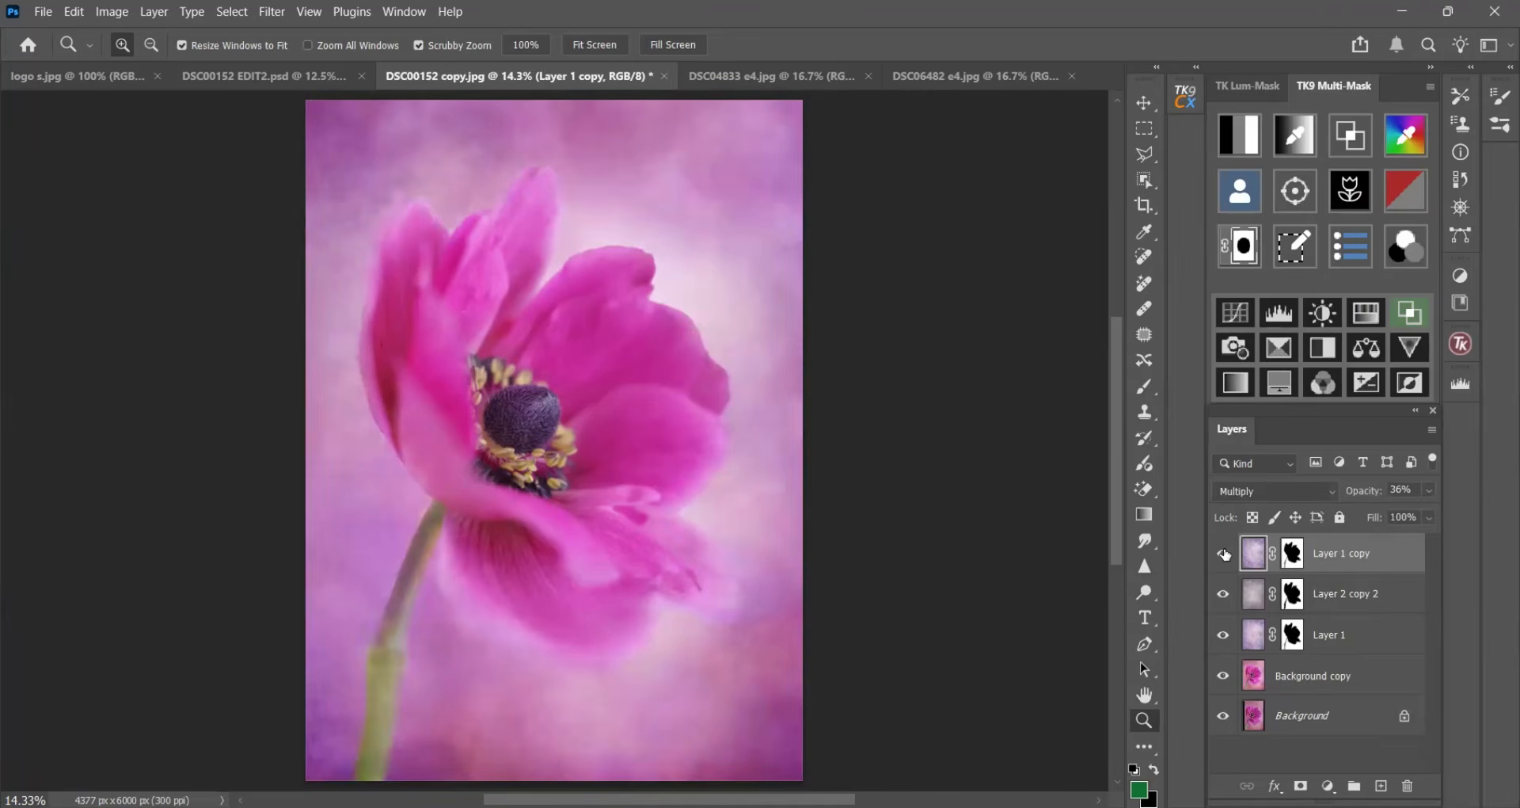
click(1224, 554)
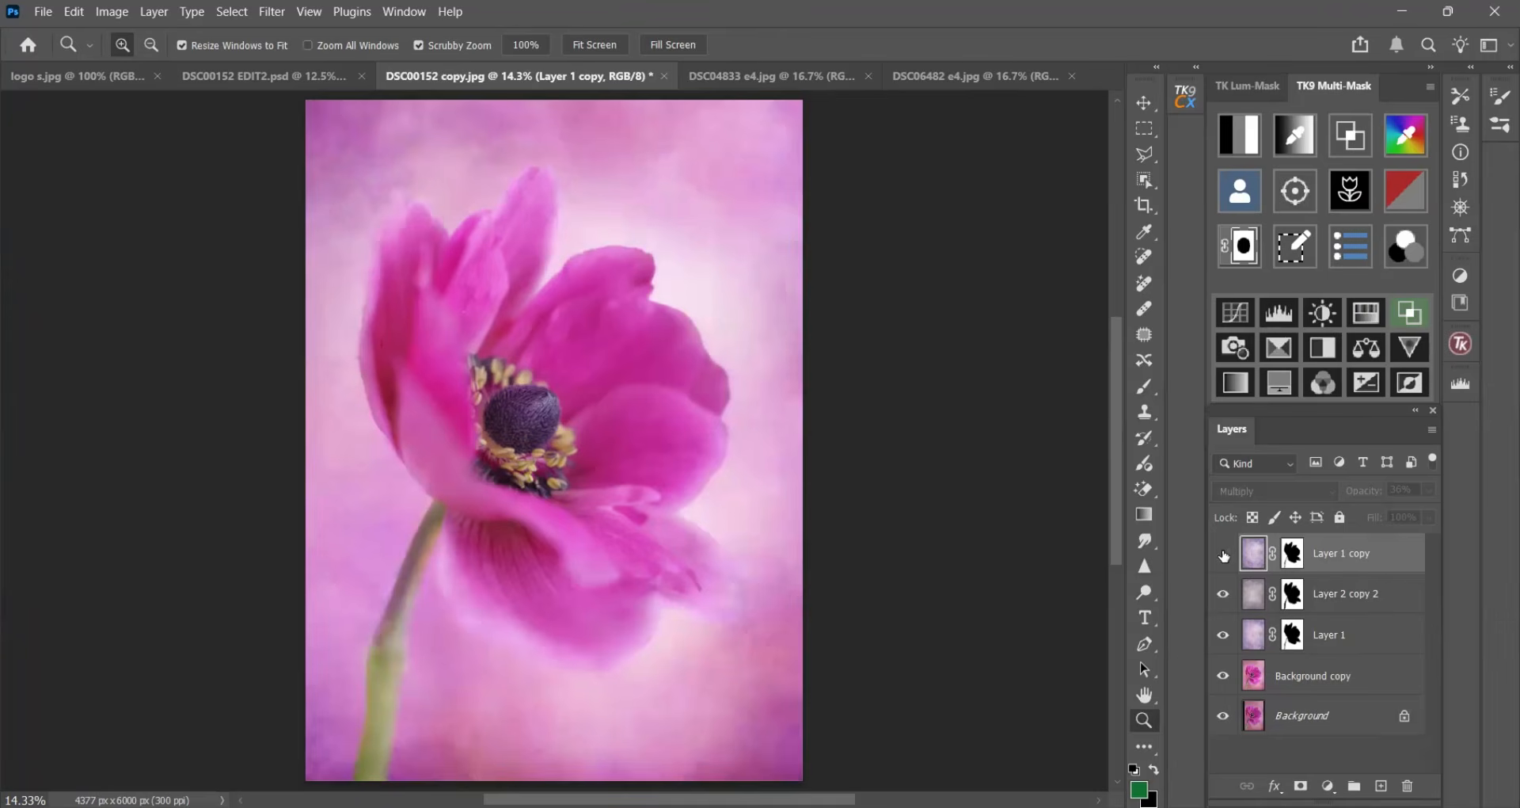
click(1223, 554)
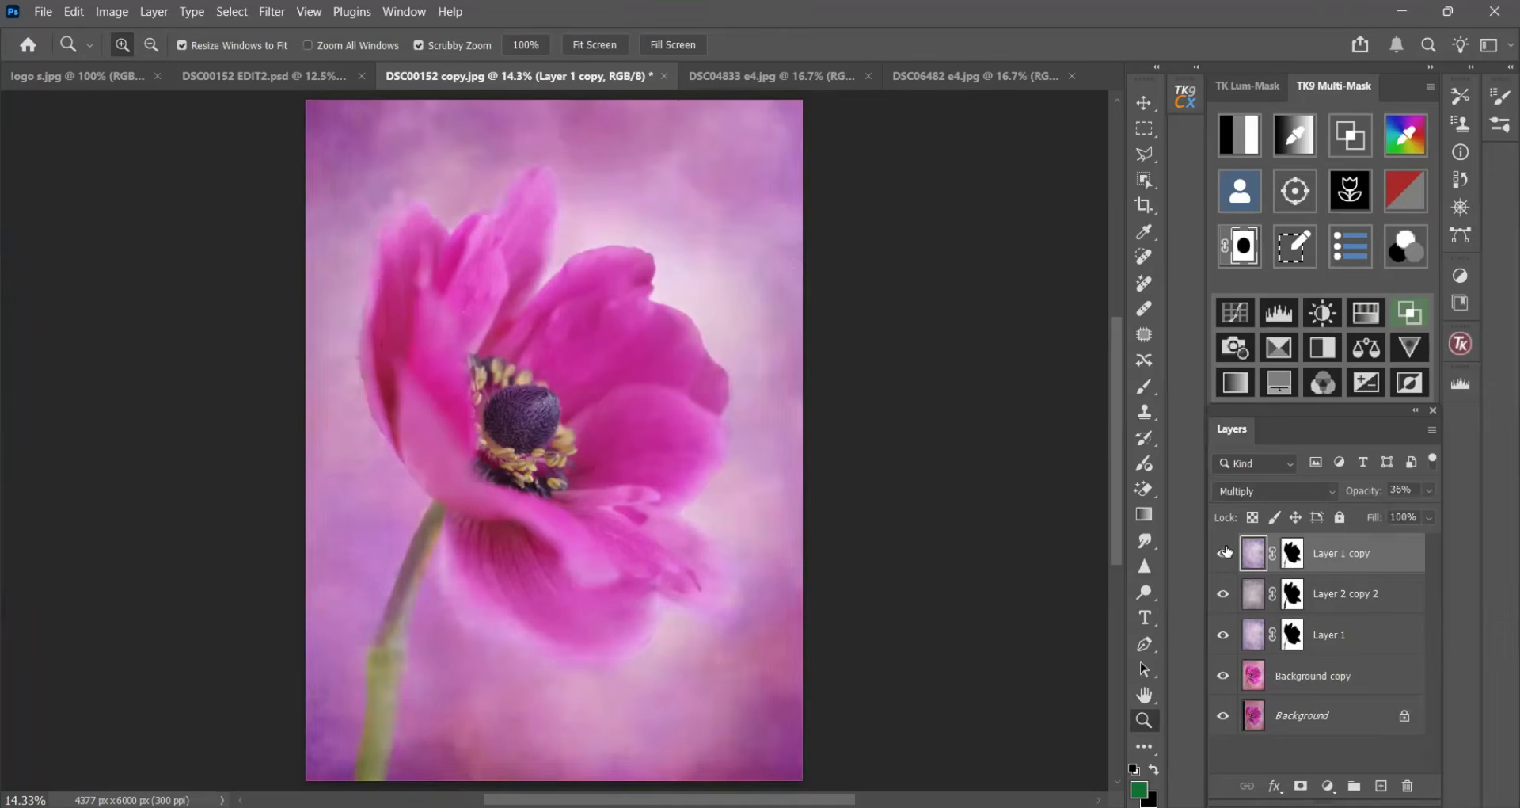
click(1223, 554)
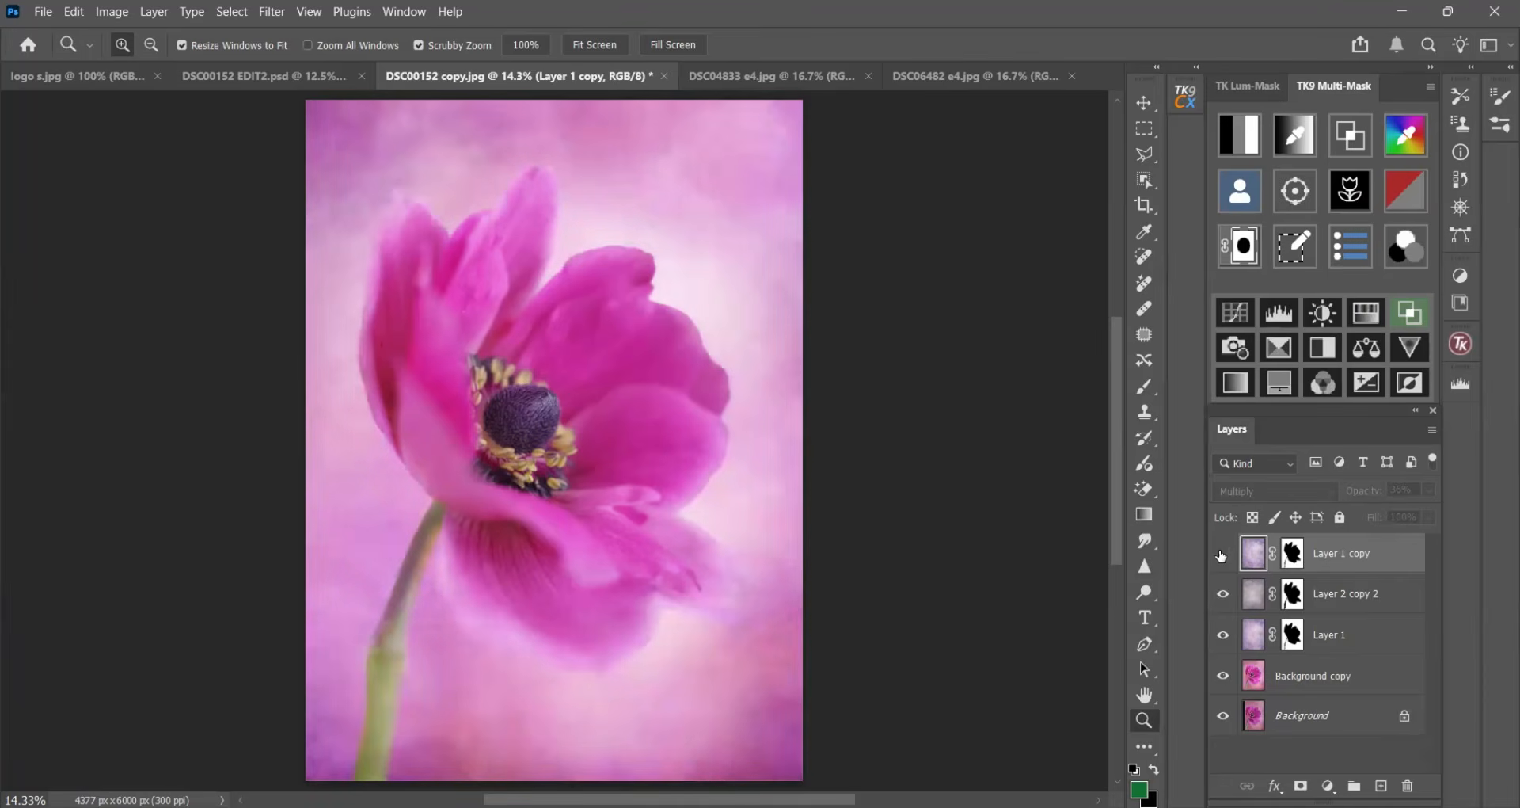
click(1221, 554)
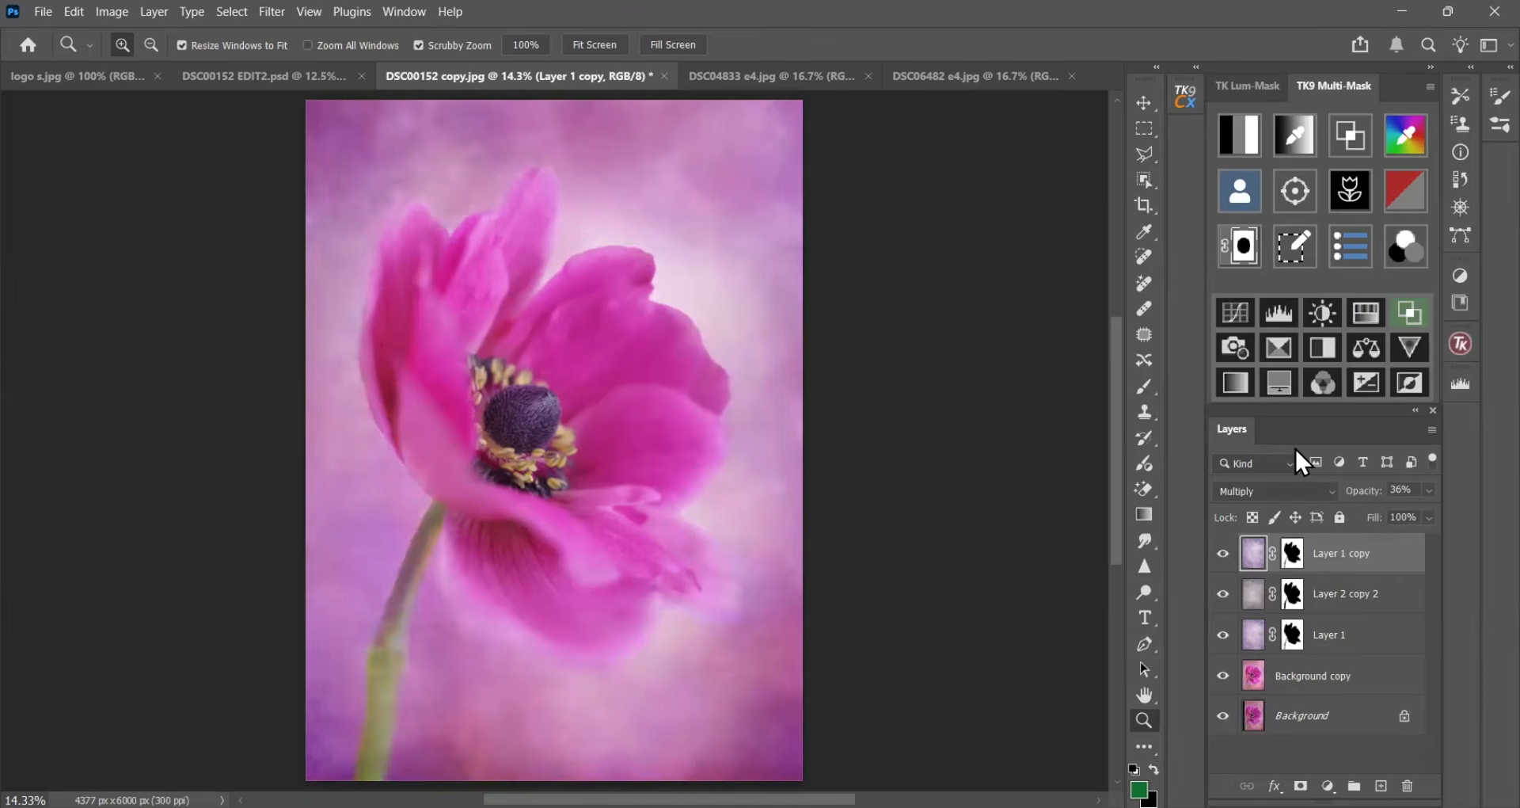
- Try Color Burn on Layer 1 copy, switch its blend mode to Linear Burn, and compare with the layer hidden
click(1283, 490)
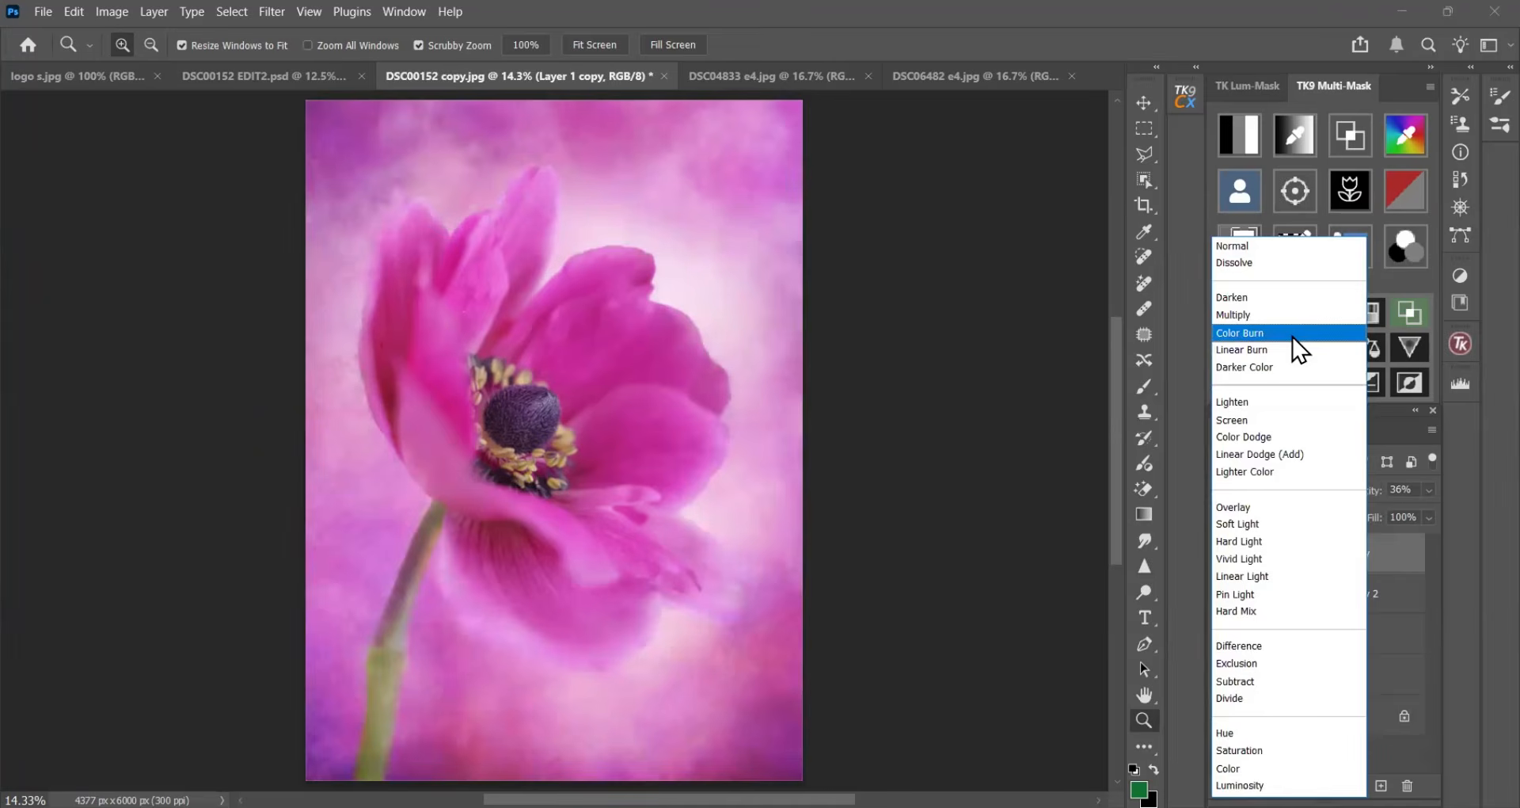
click(1299, 334)
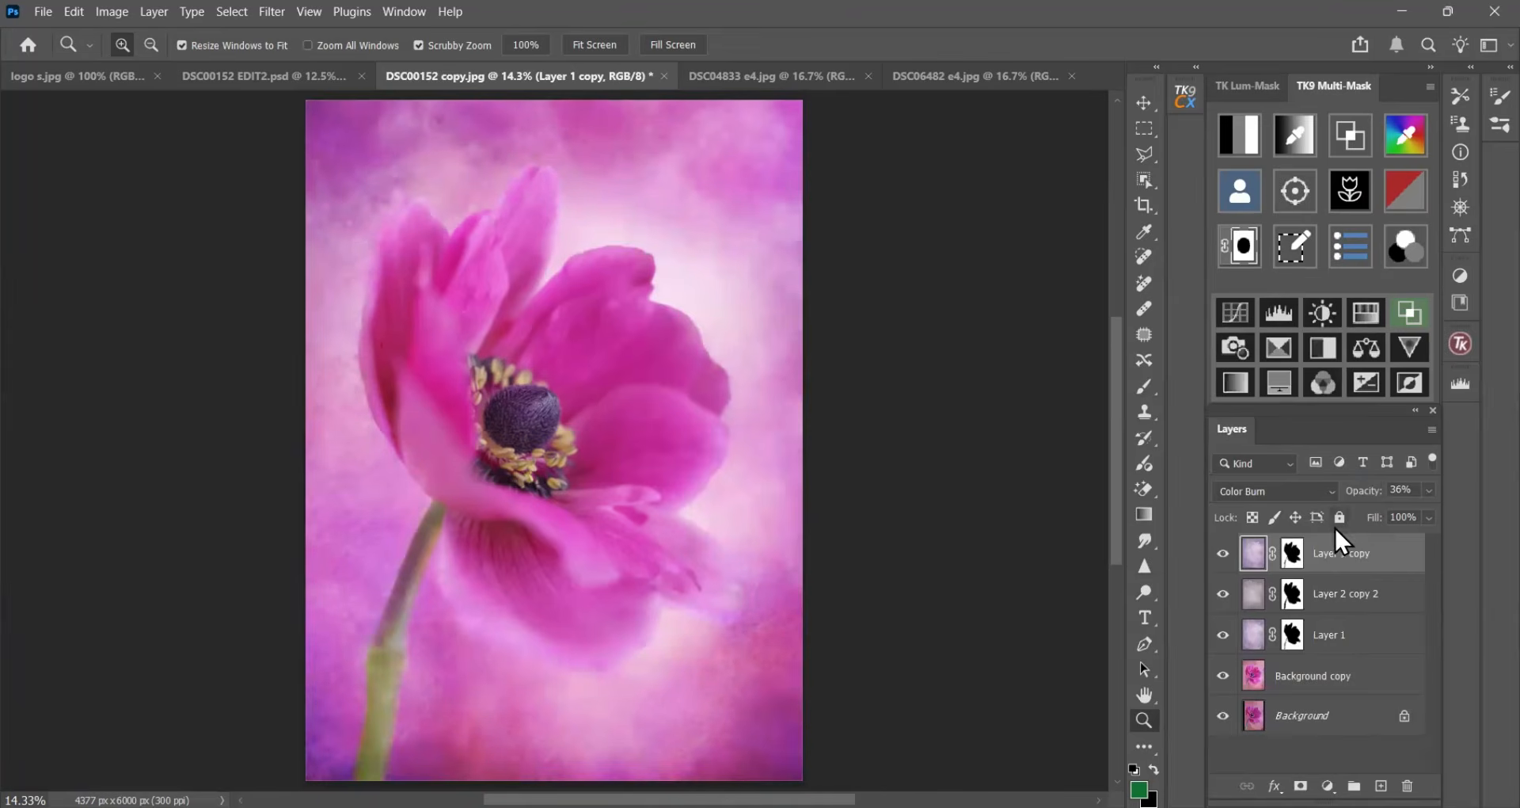
click(1330, 489)
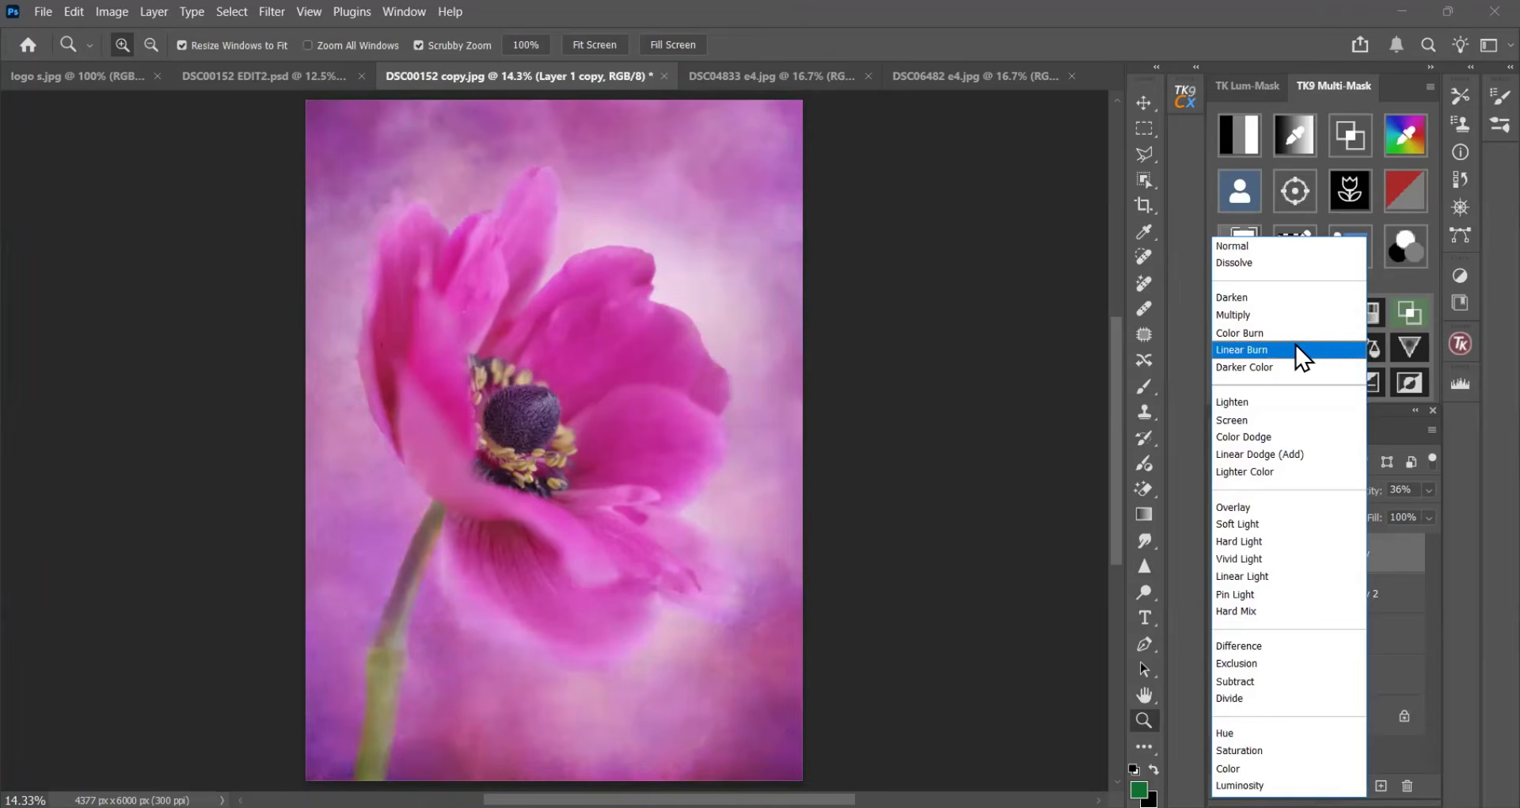
click(1302, 351)
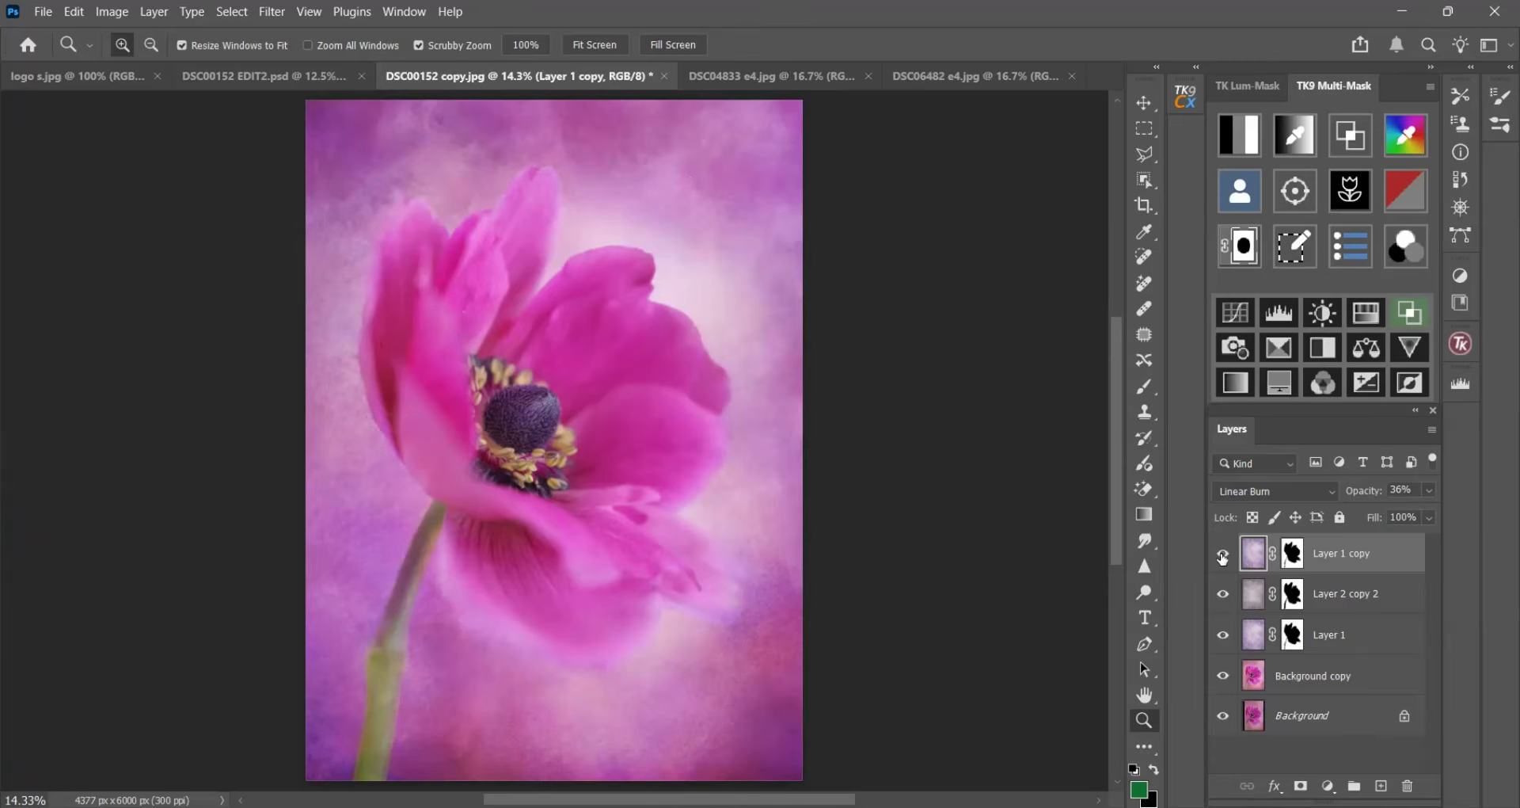
click(1224, 556)
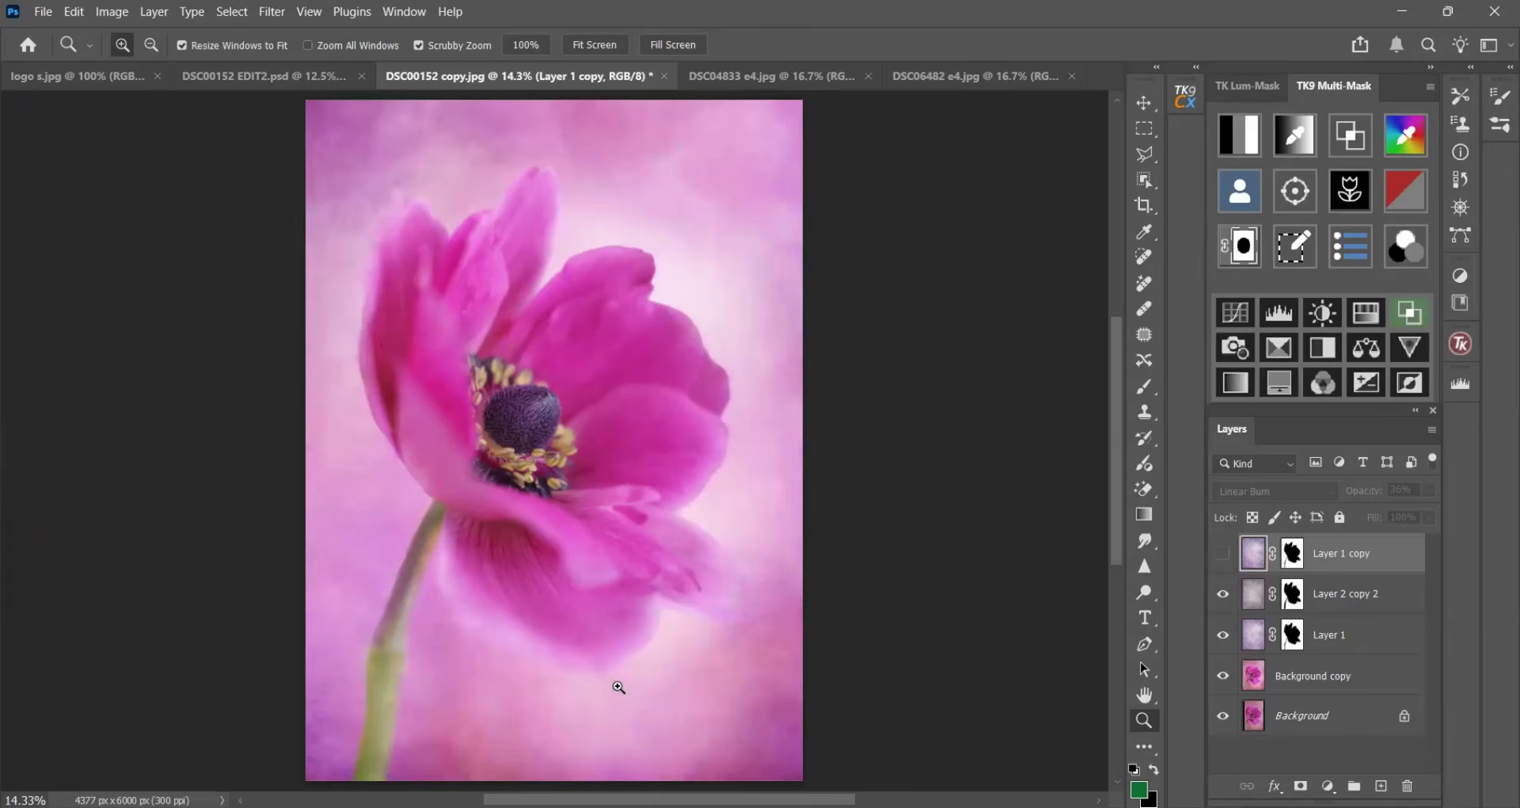
click(1223, 554)
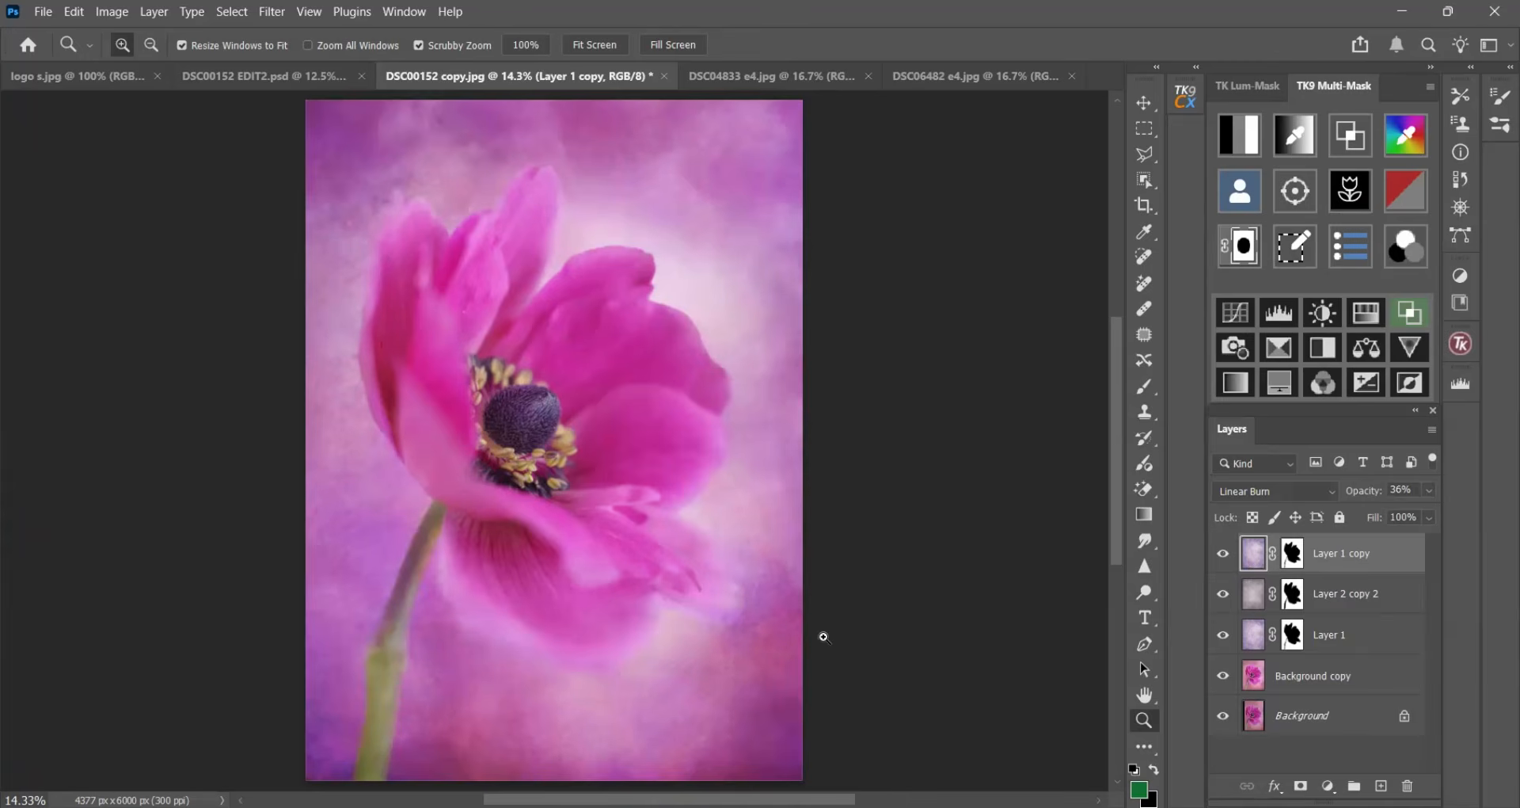
- Make Layer 1 copy's mask active and set the Polygonal Lasso tool's feather to 300 px
click(1296, 558)
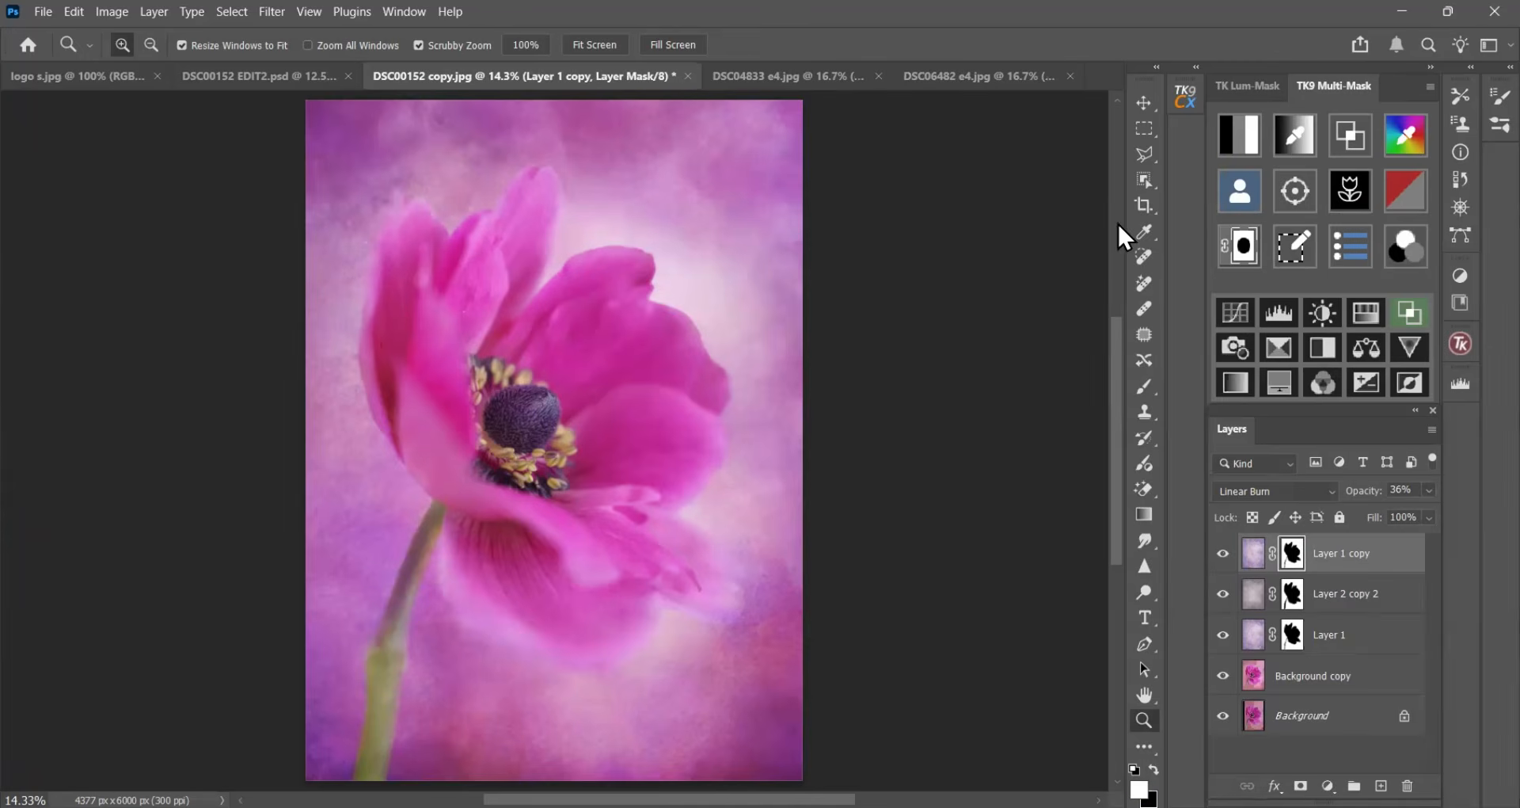
click(1144, 158)
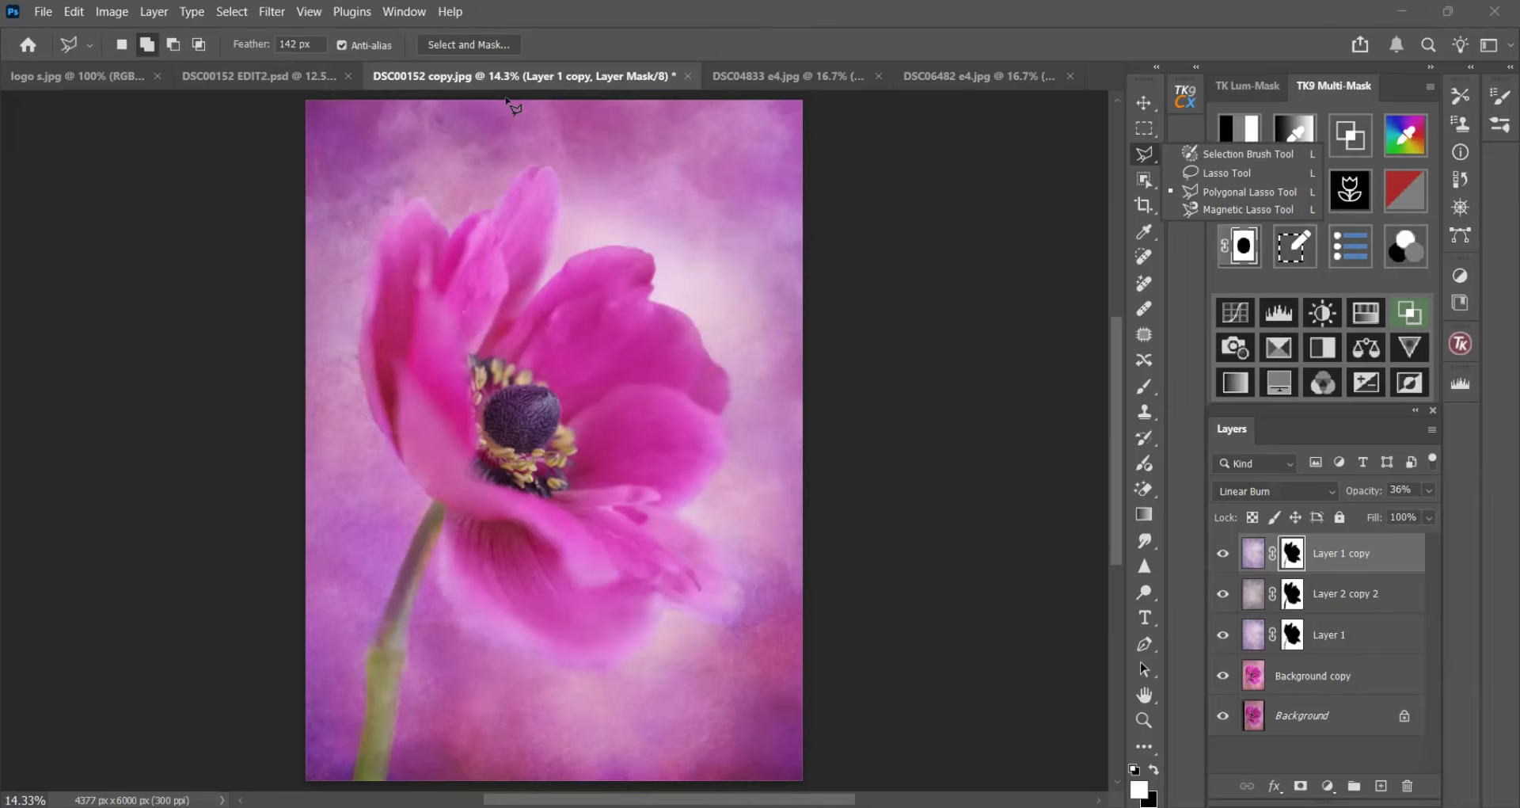
click(289, 39)
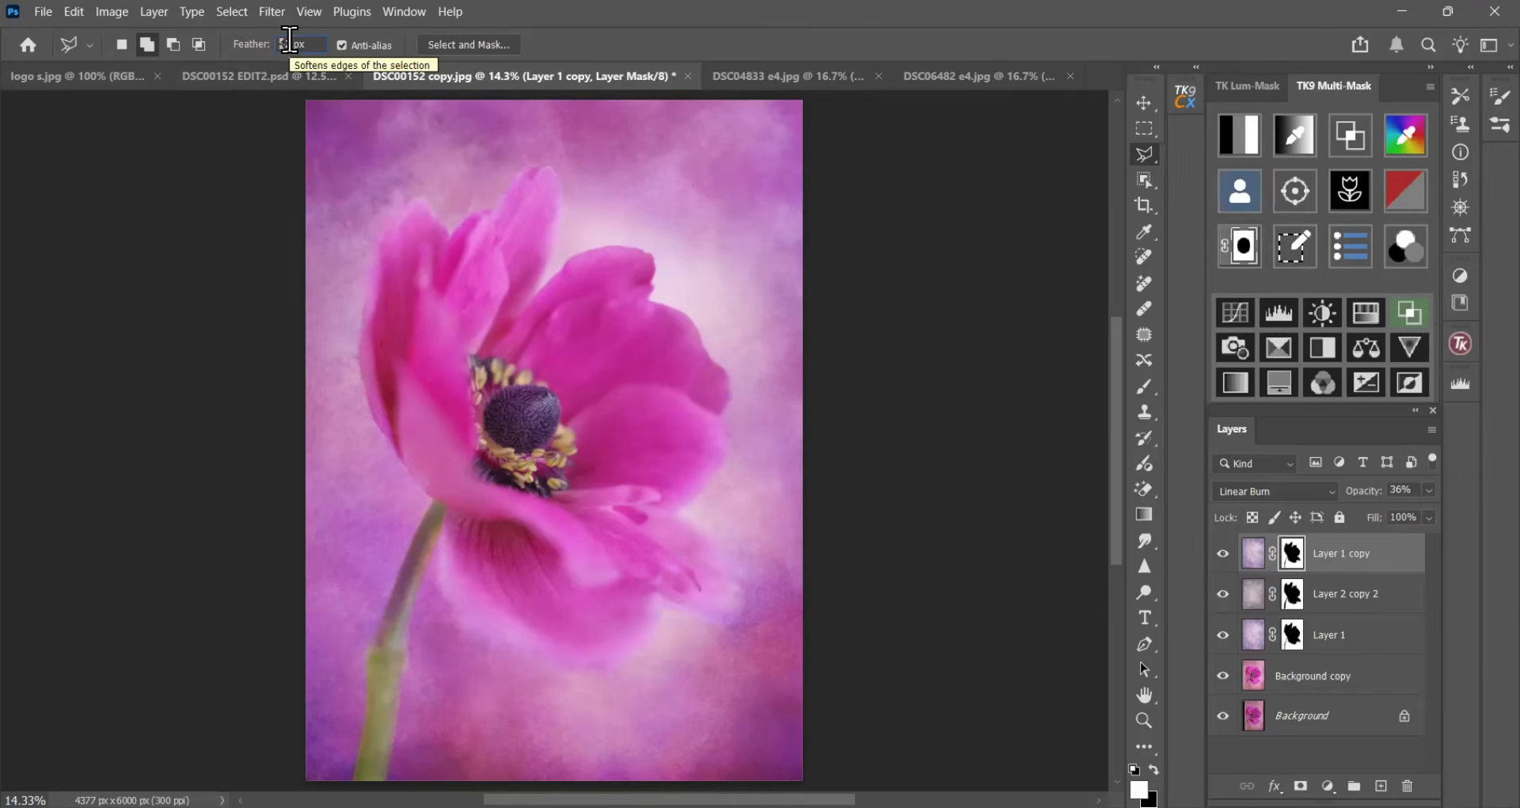
text(3)
key(Delete)
key(Delete)
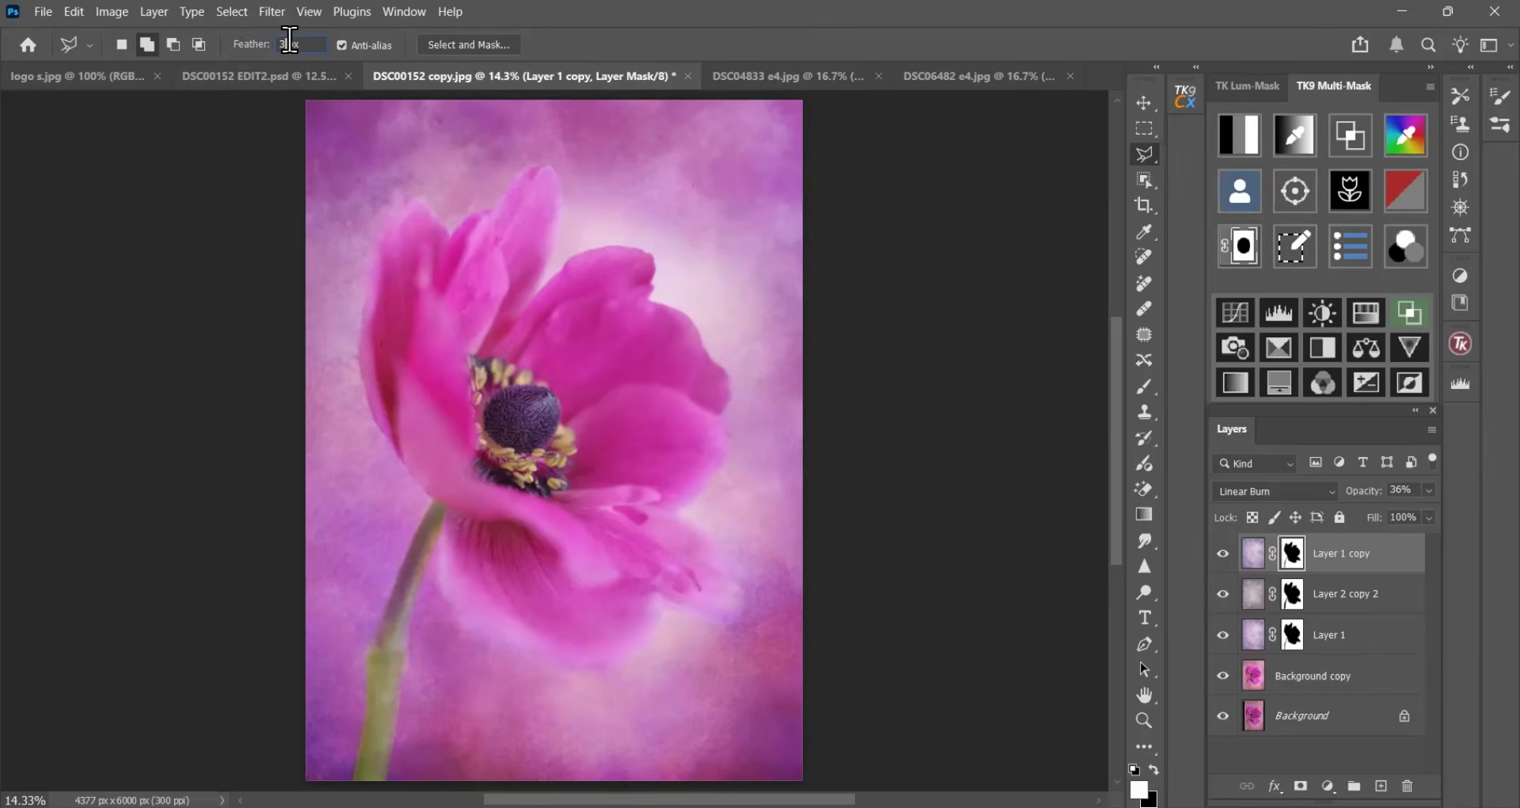
text(000)
key(BackSpace)
- Draw a closed, roughly oval polygonal lasso selection around the whole flower, leaving a margin outside the petals
click(569, 144)
click(416, 163)
click(354, 235)
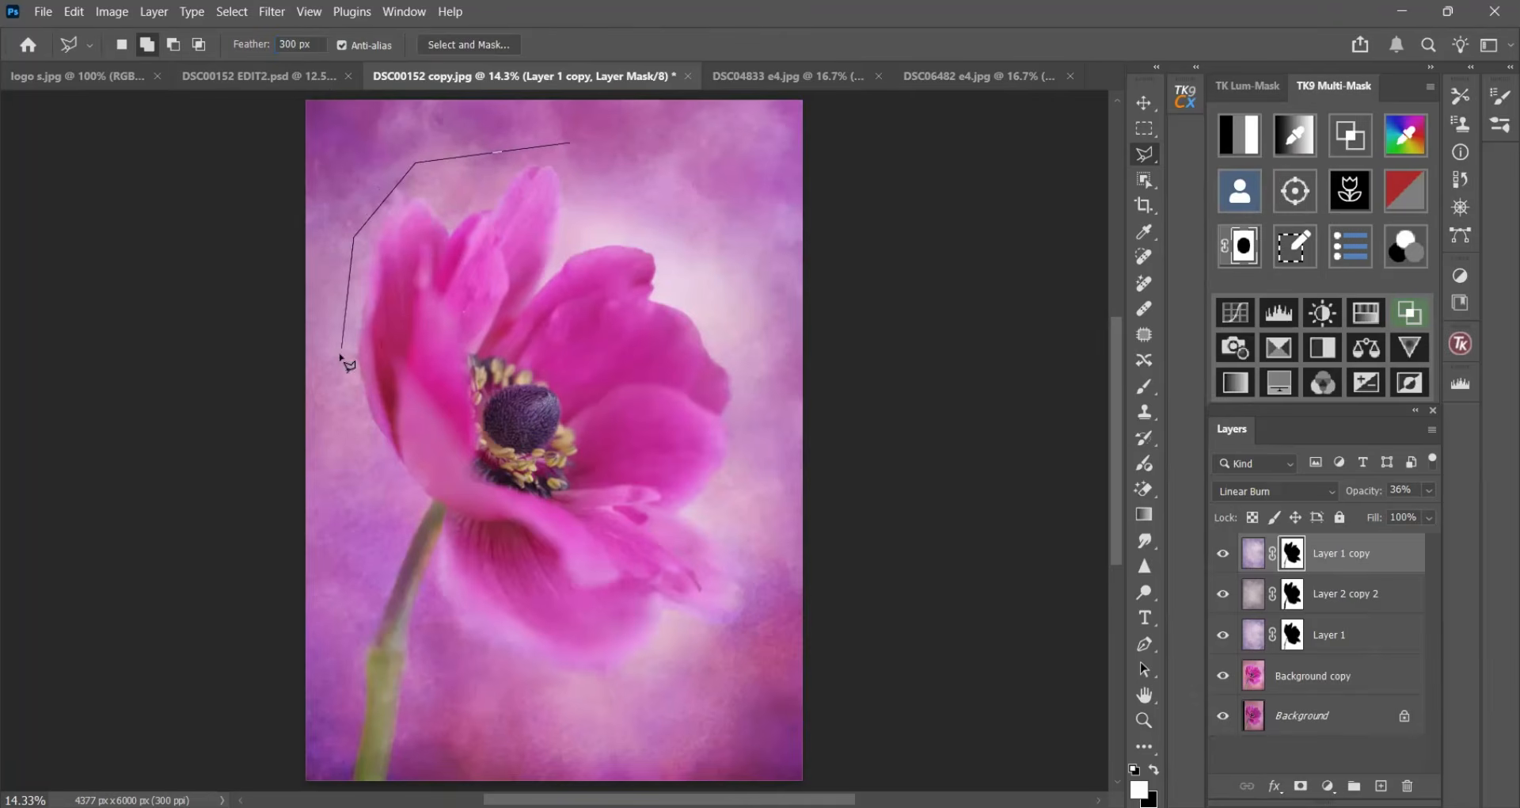
click(341, 350)
click(338, 502)
click(363, 640)
click(430, 715)
click(552, 734)
click(664, 718)
click(722, 659)
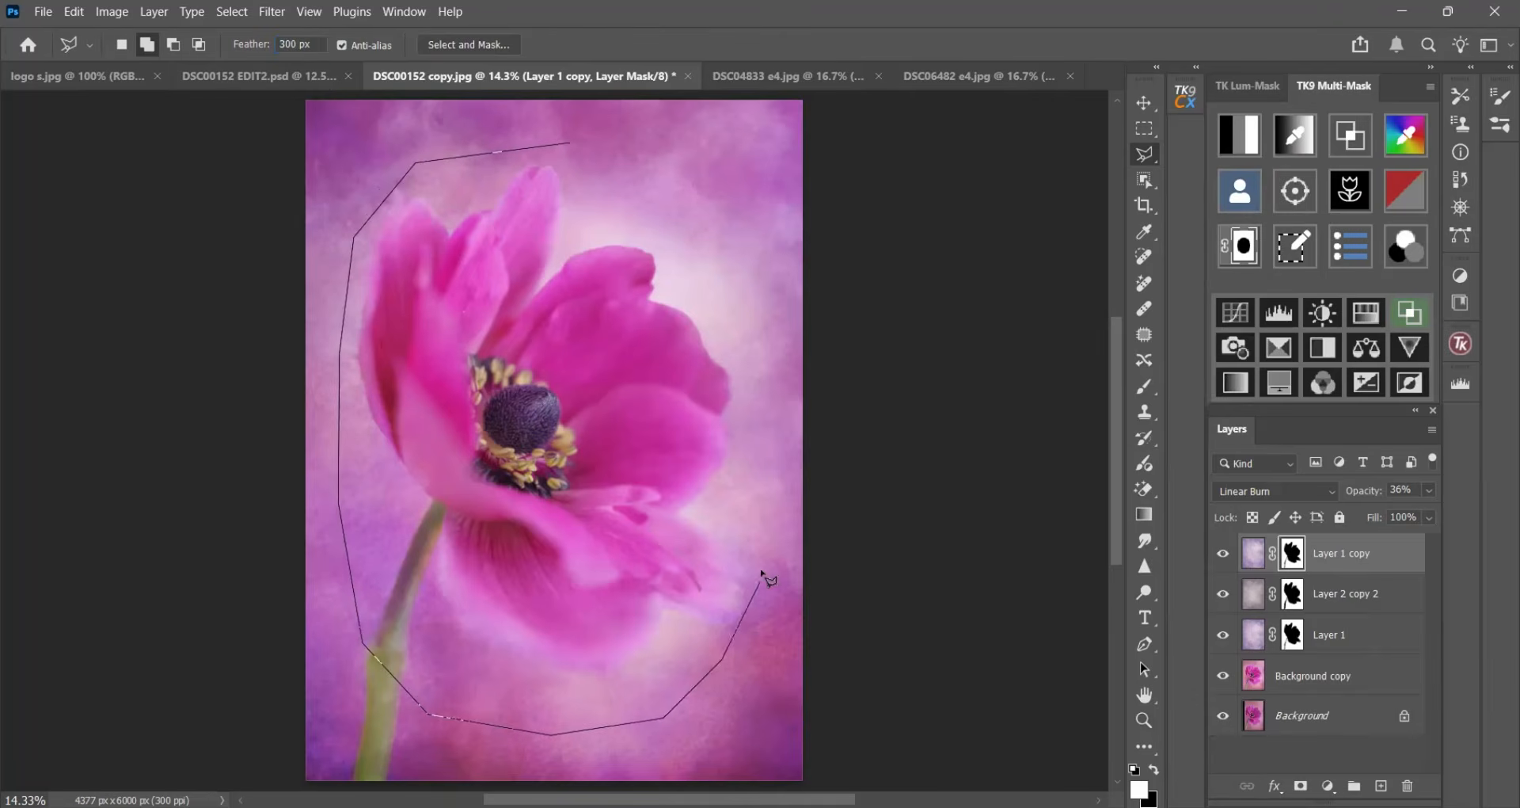
click(762, 572)
click(771, 434)
click(756, 329)
click(727, 215)
click(682, 169)
click(596, 139)
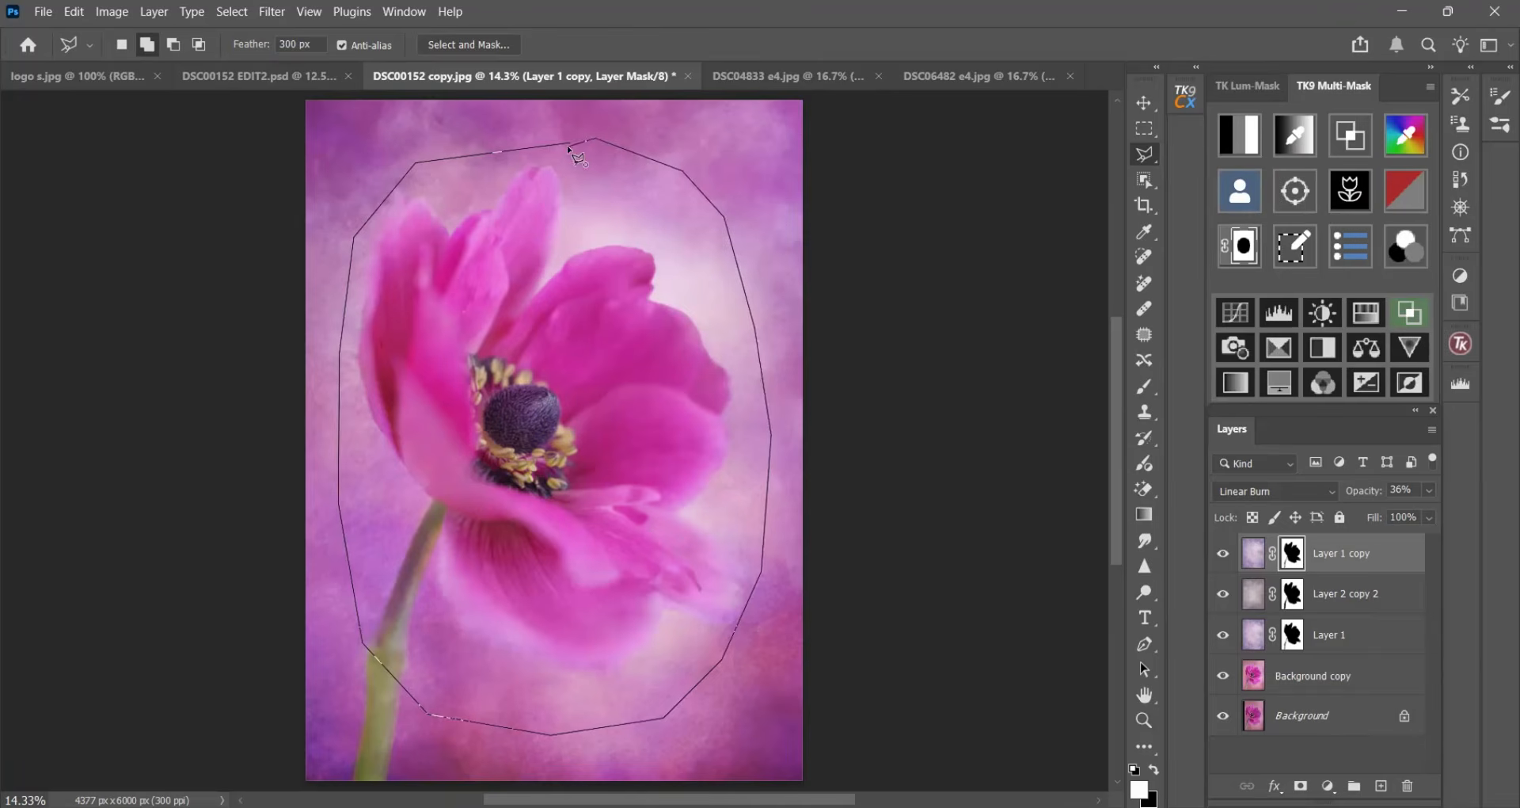
click(570, 144)
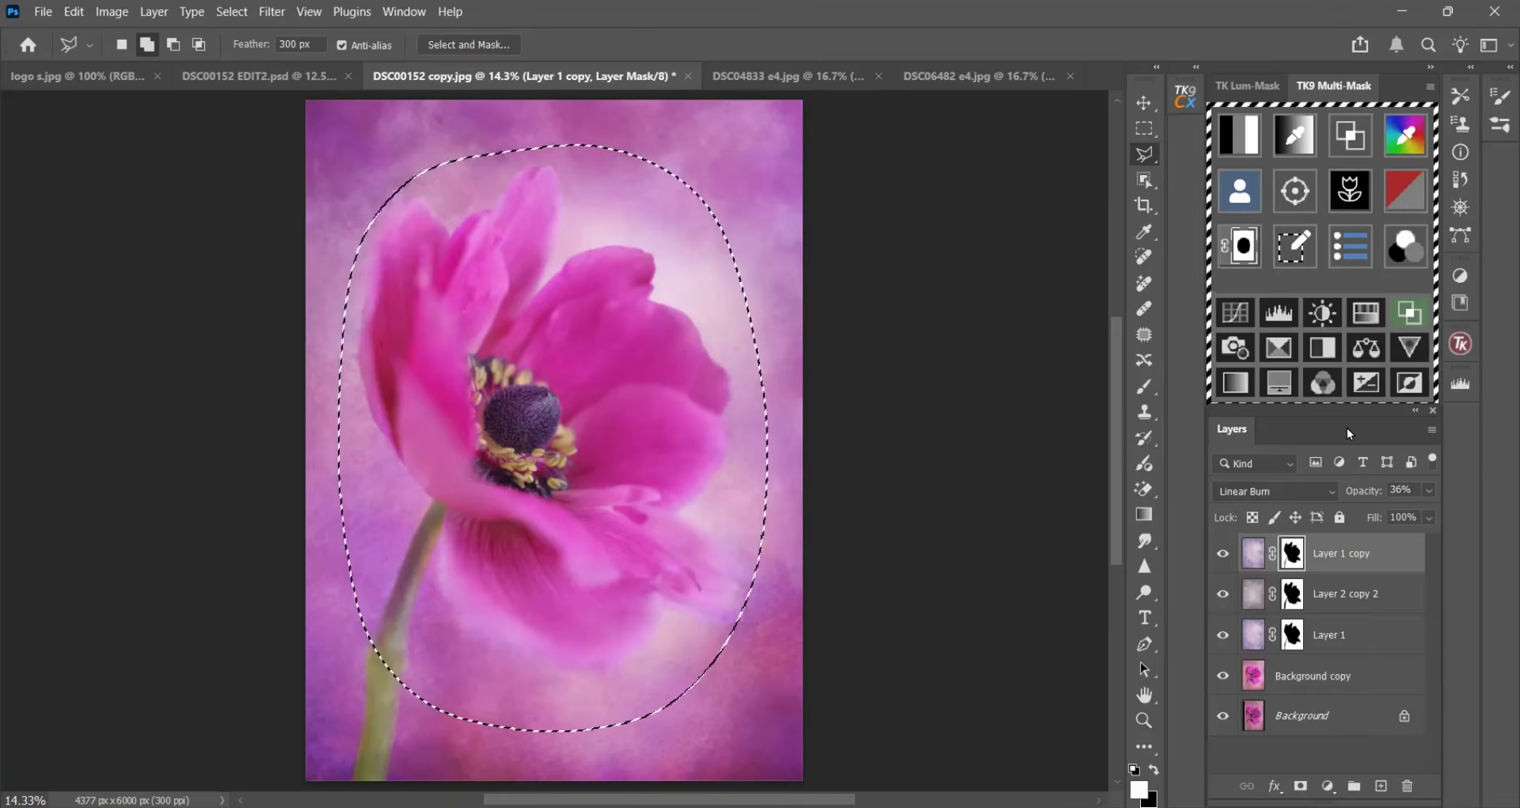
click(1143, 130)
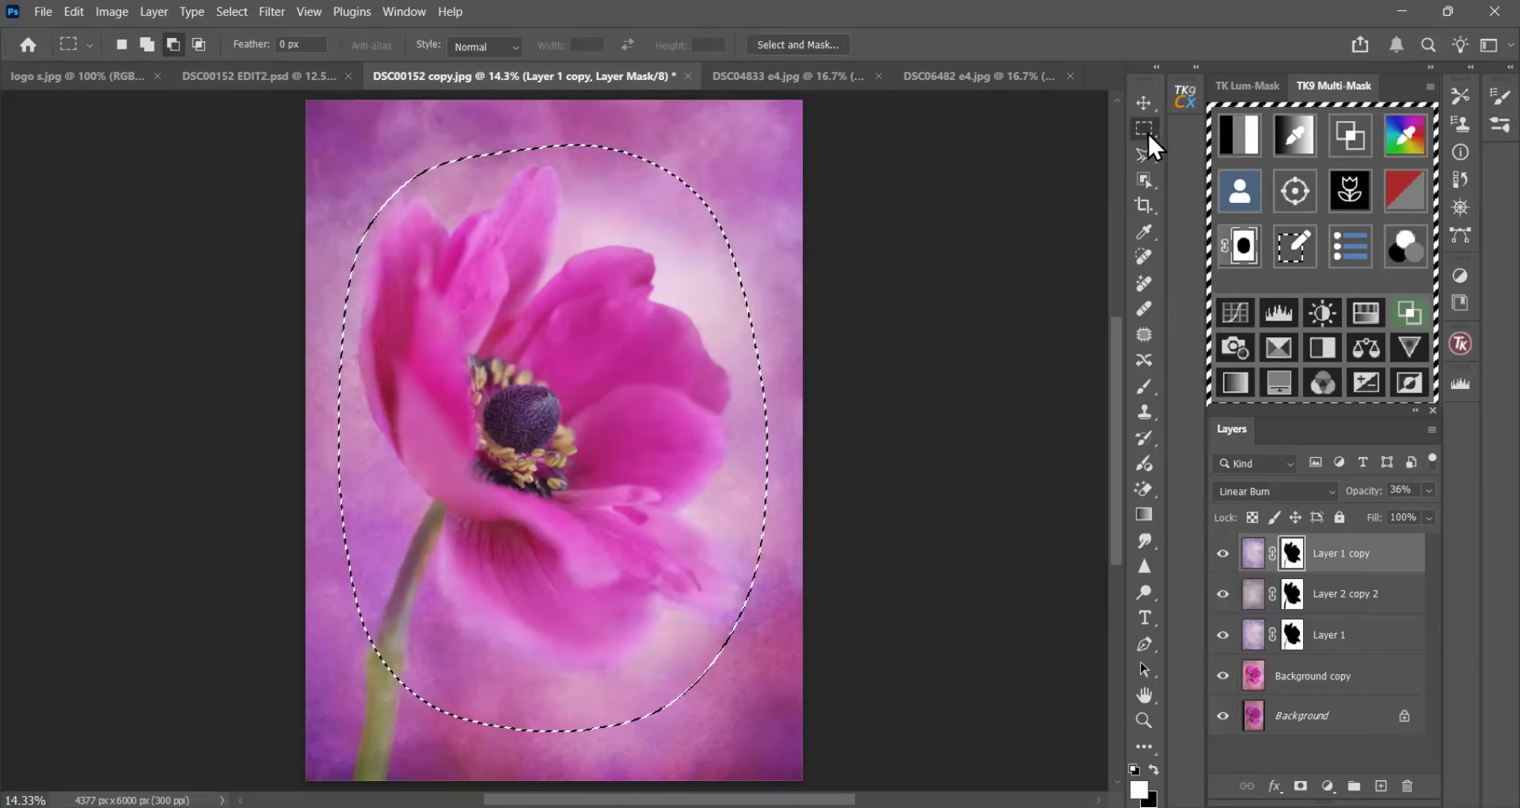
right_click(1147, 131)
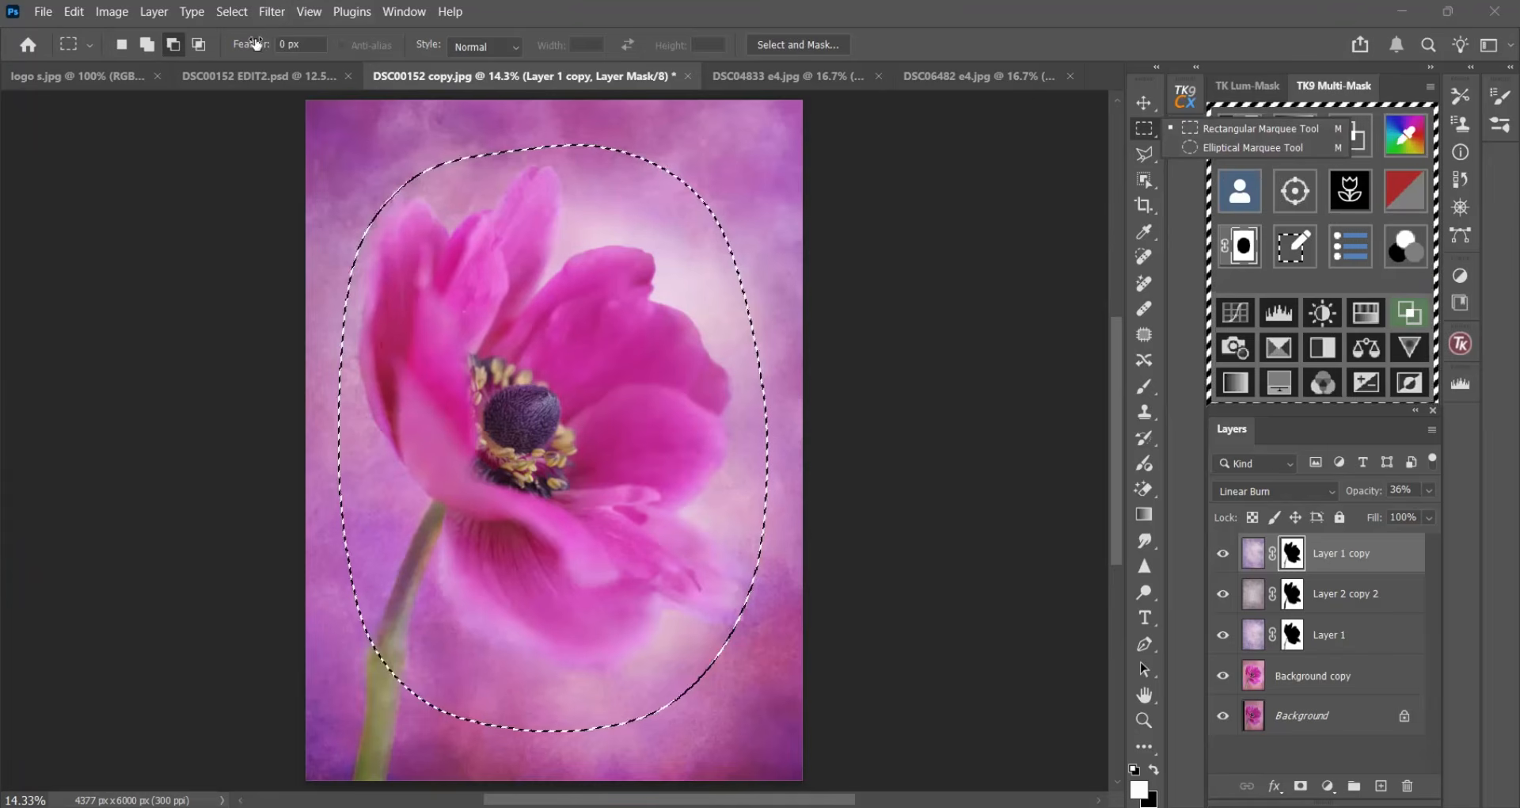
click(1144, 155)
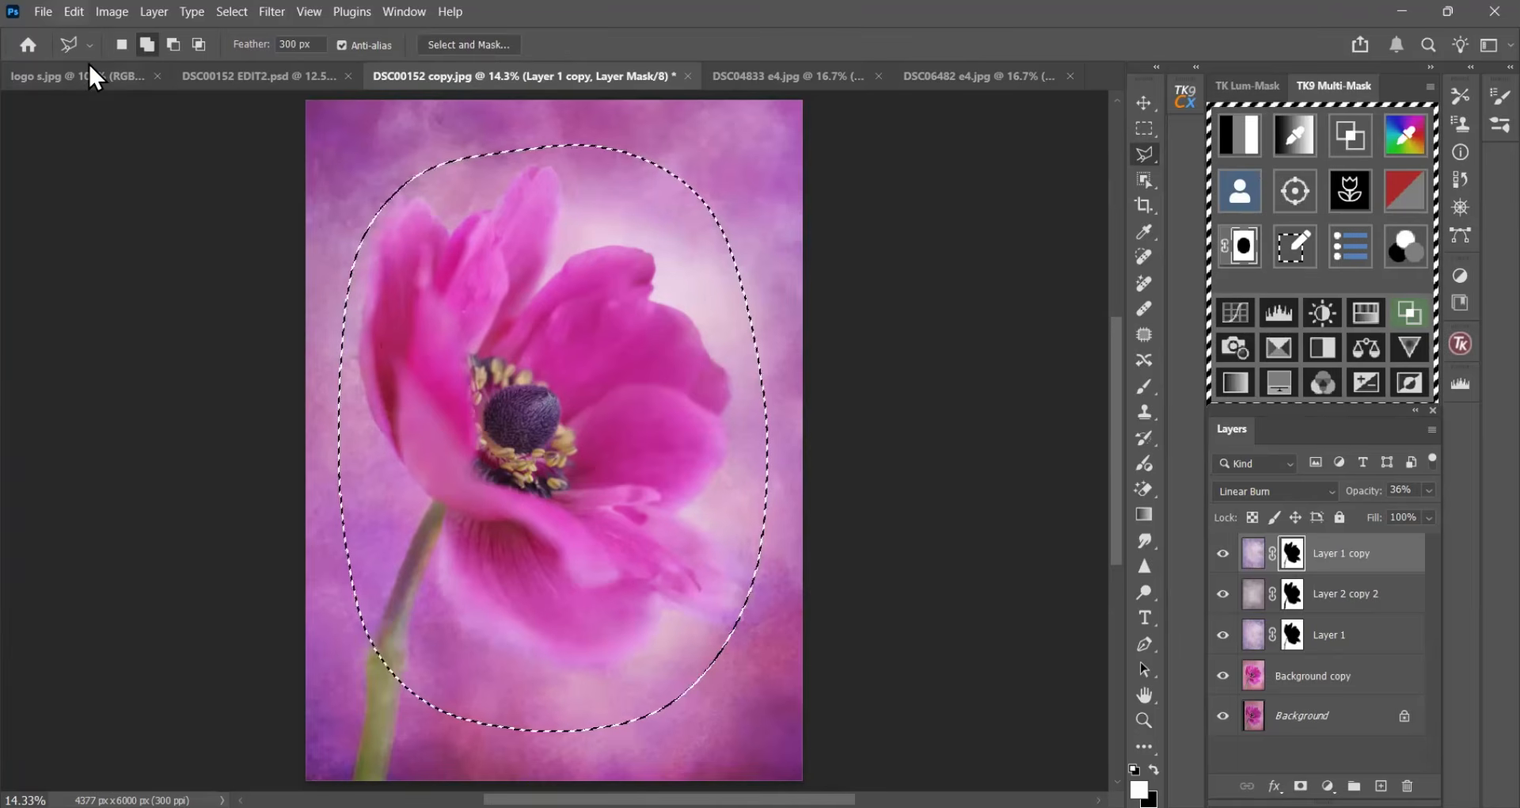
- Fill the feathered selection on Layer 1 copy's mask with black at 100% opacity, Normal mode, and deselect
click(74, 11)
click(127, 283)
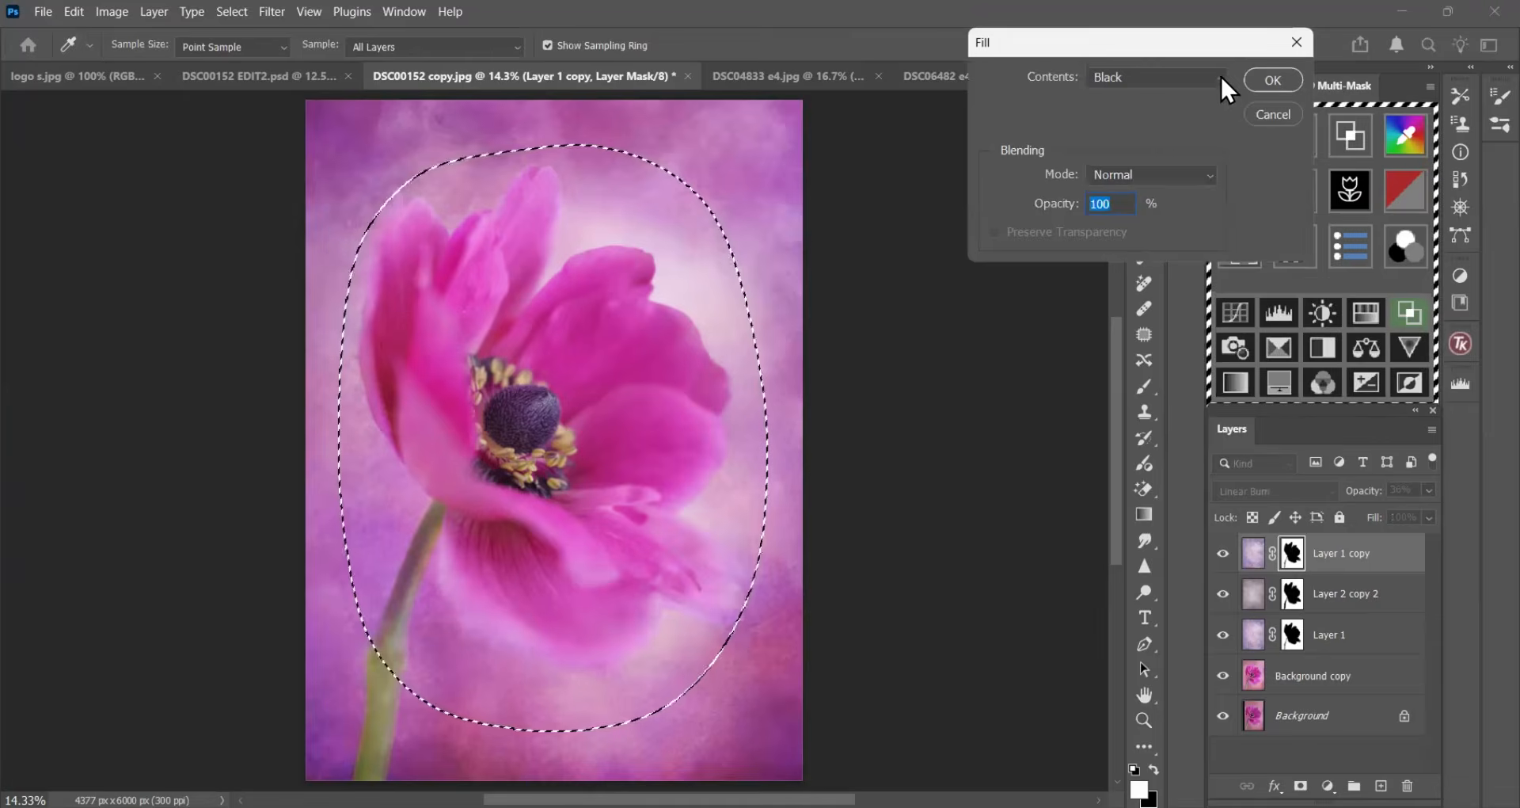
click(1271, 79)
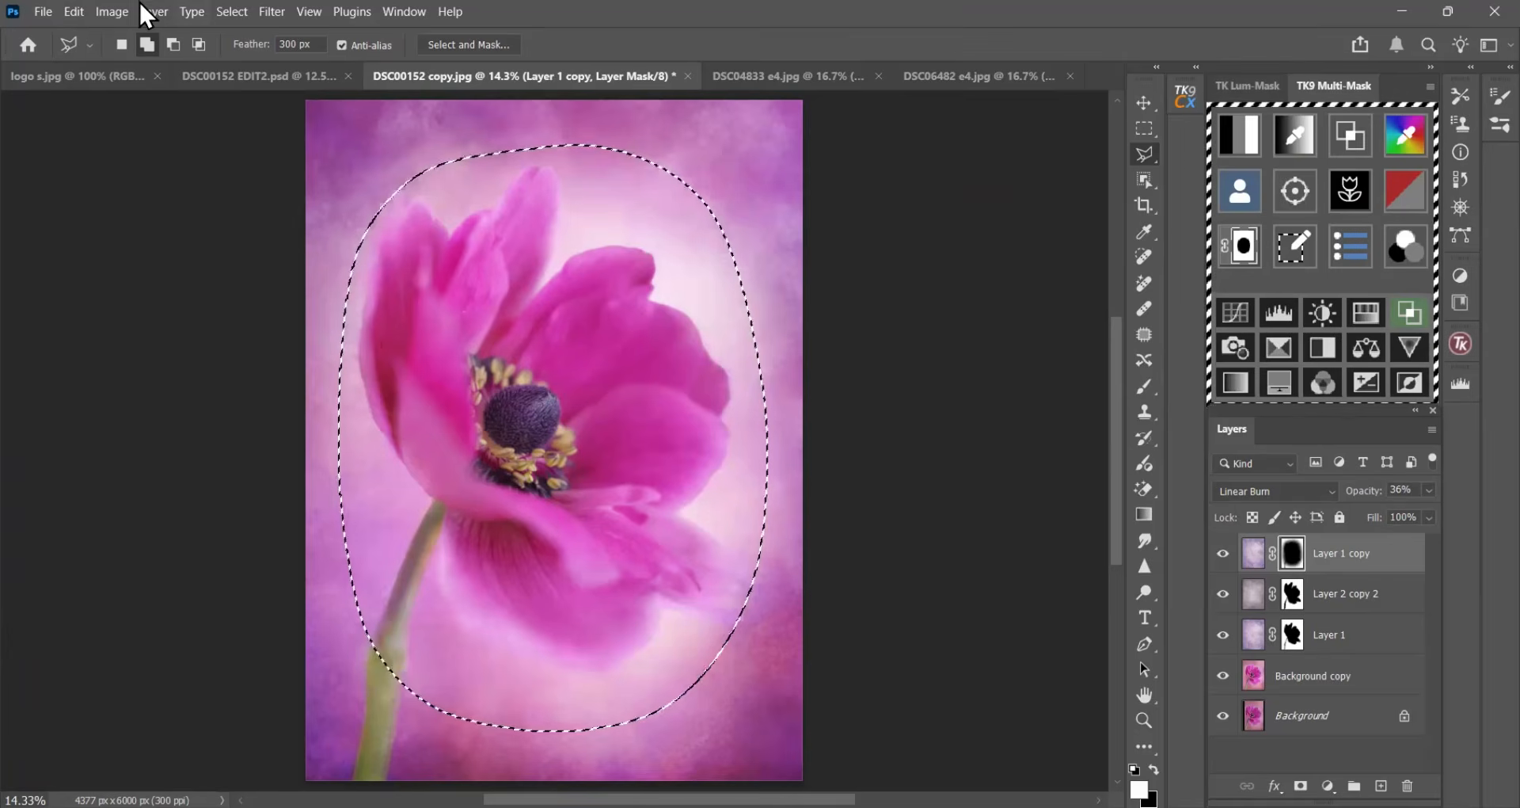
click(231, 12)
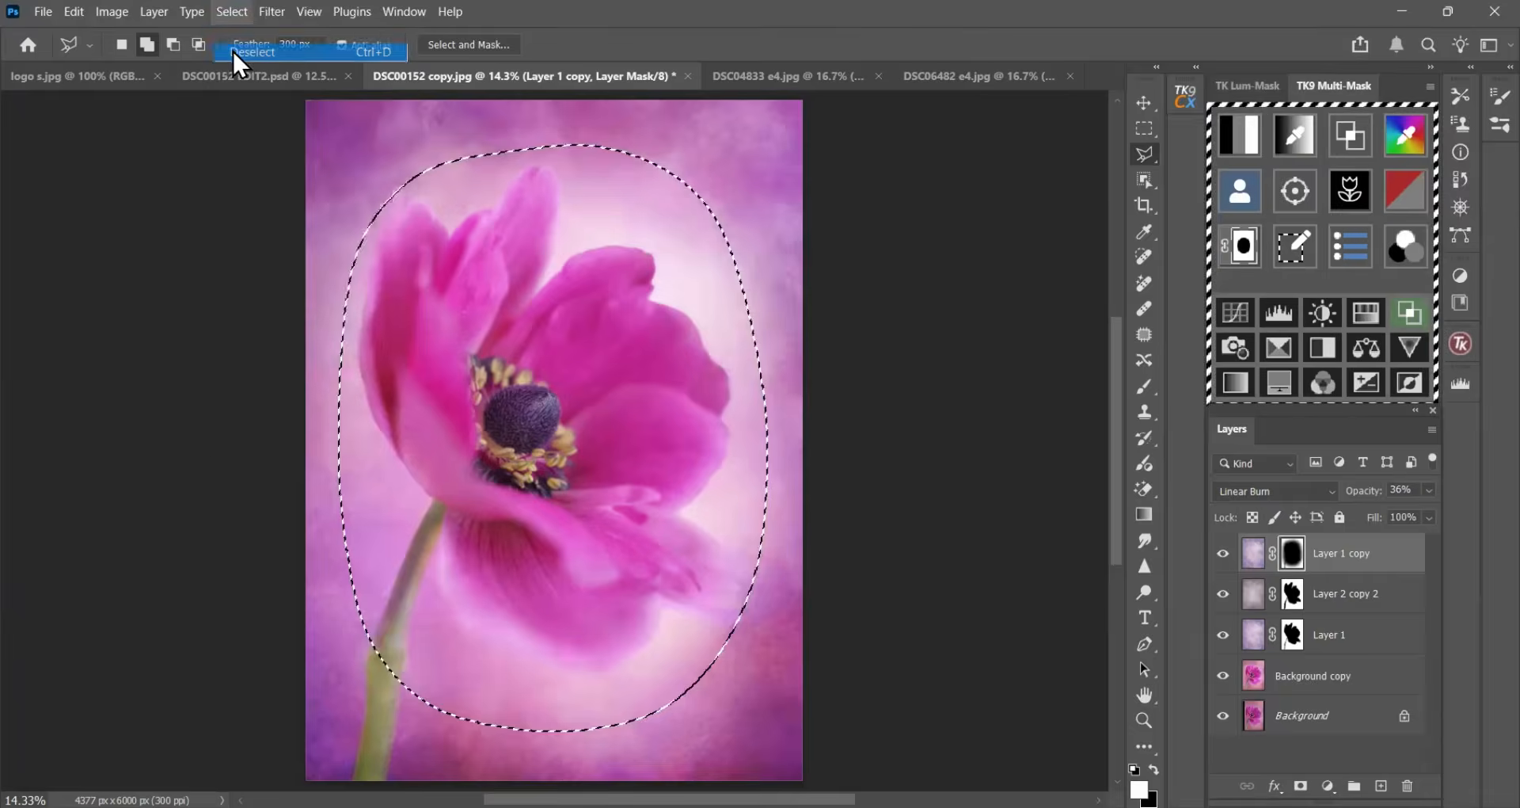
- Clear the selection and compare the image with Layer 1 copy hidden and shown, leaving the layer visible
click(234, 53)
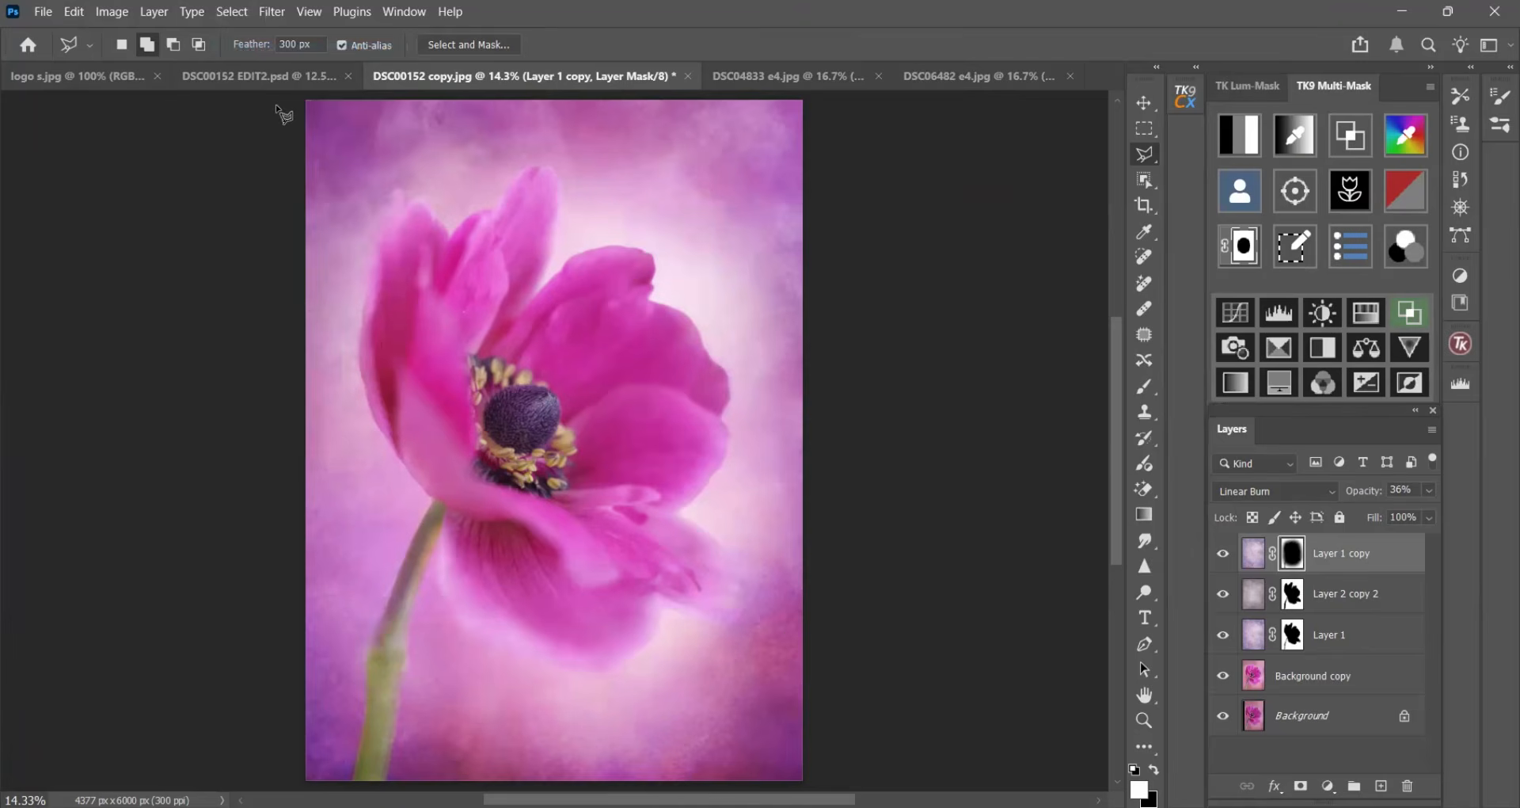
click(1222, 558)
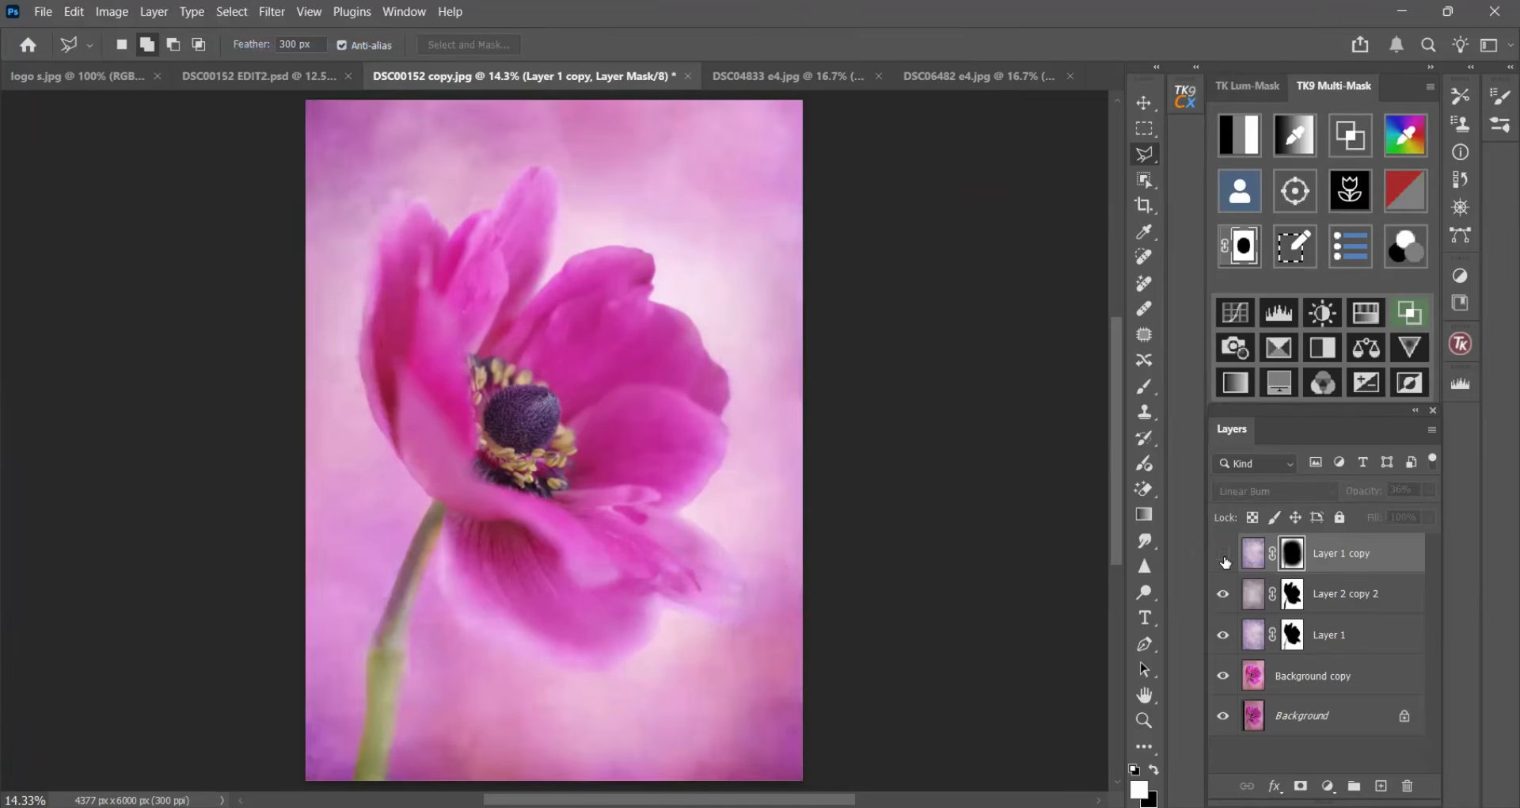
click(1223, 554)
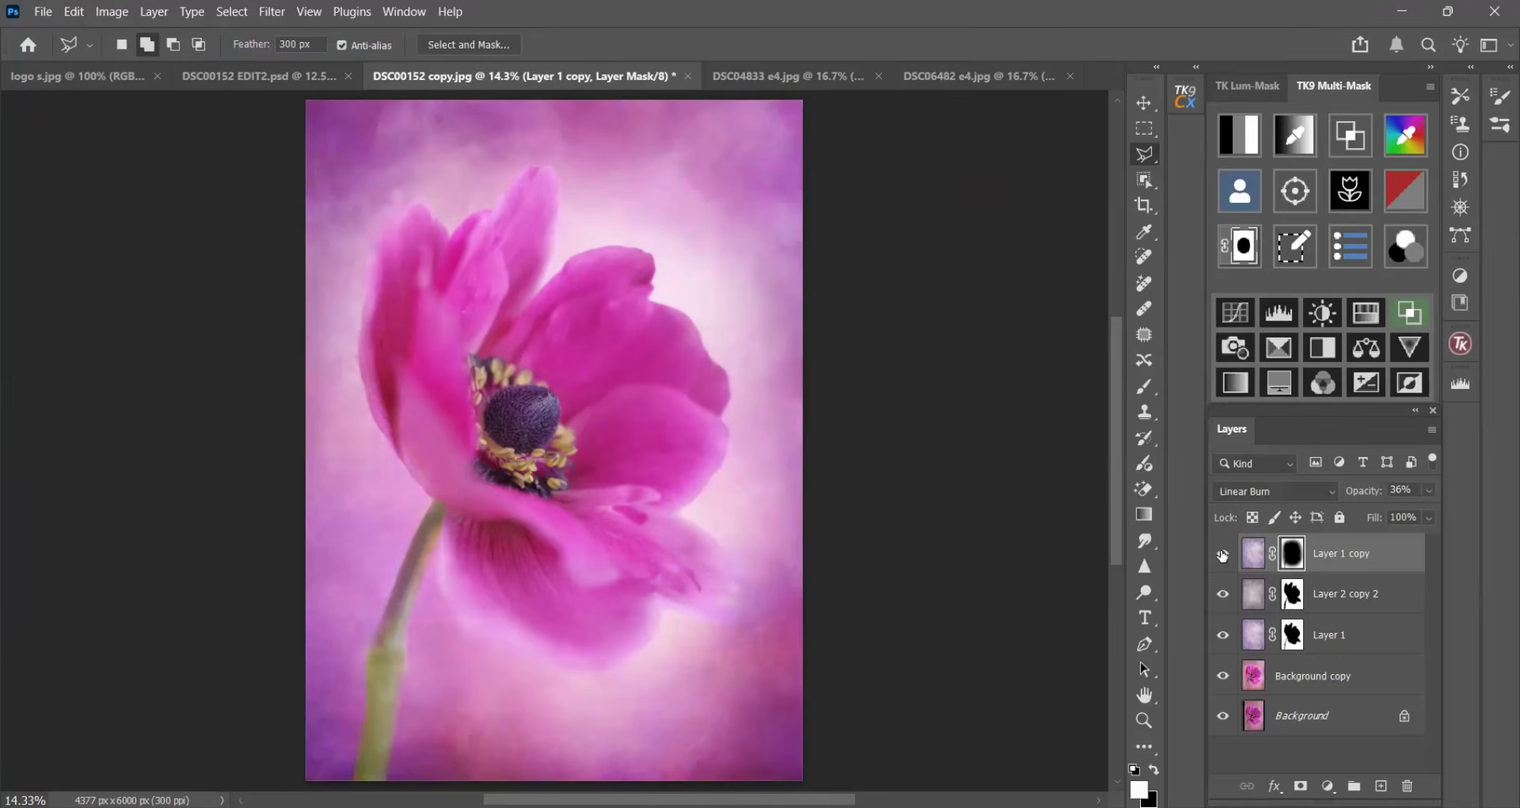
click(1223, 556)
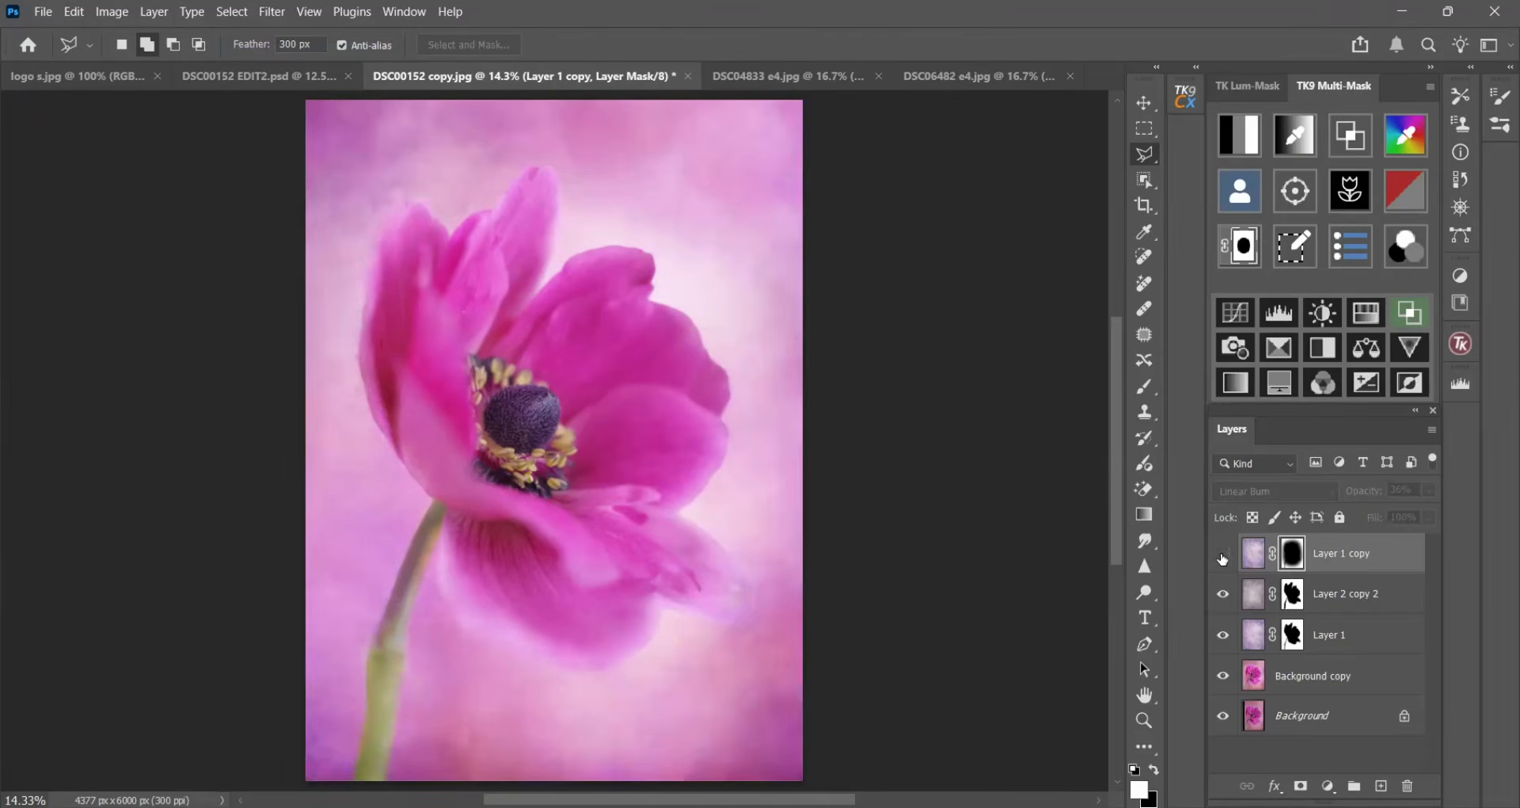
click(1223, 558)
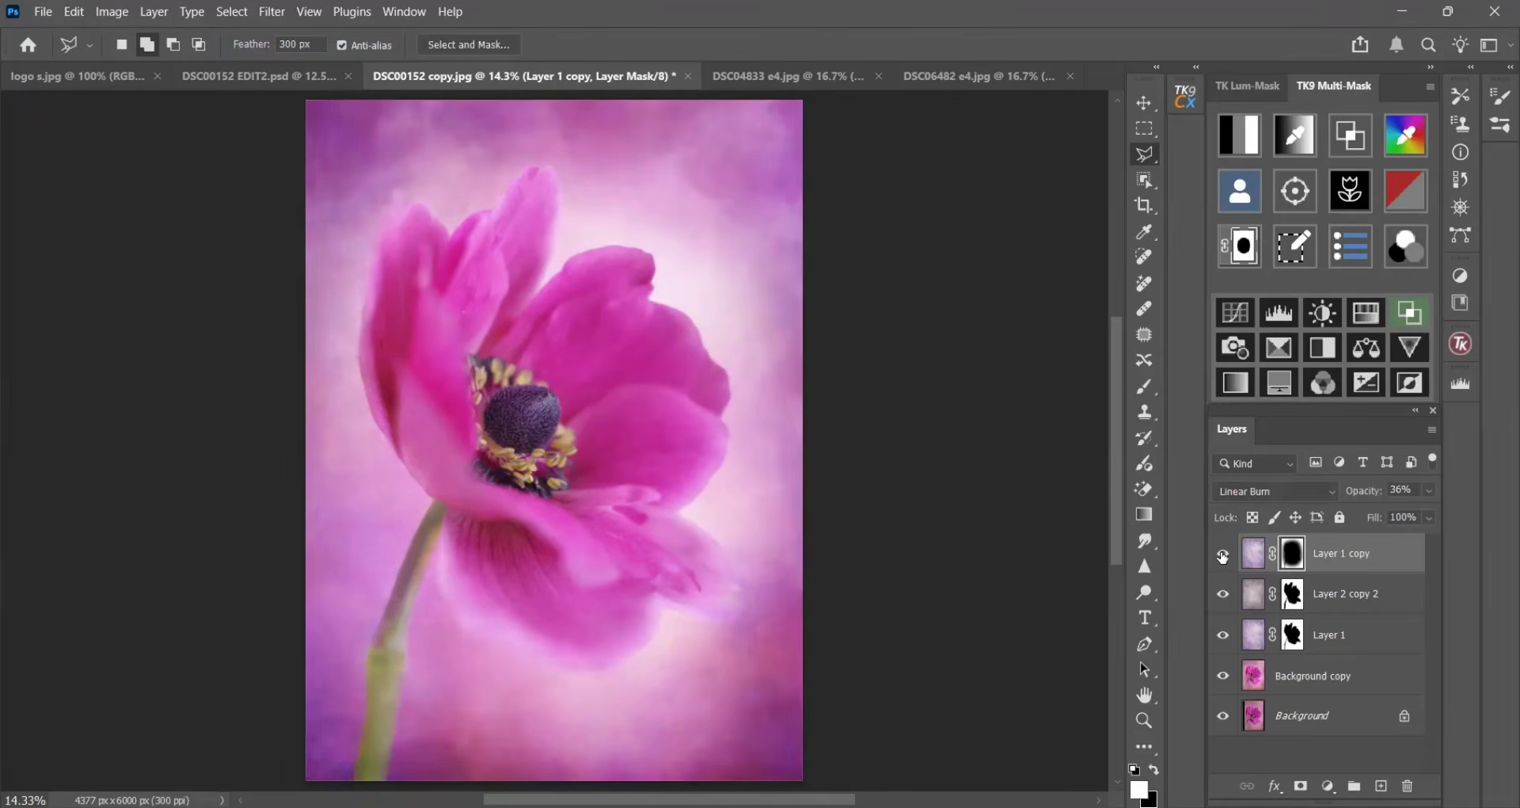
click(1223, 556)
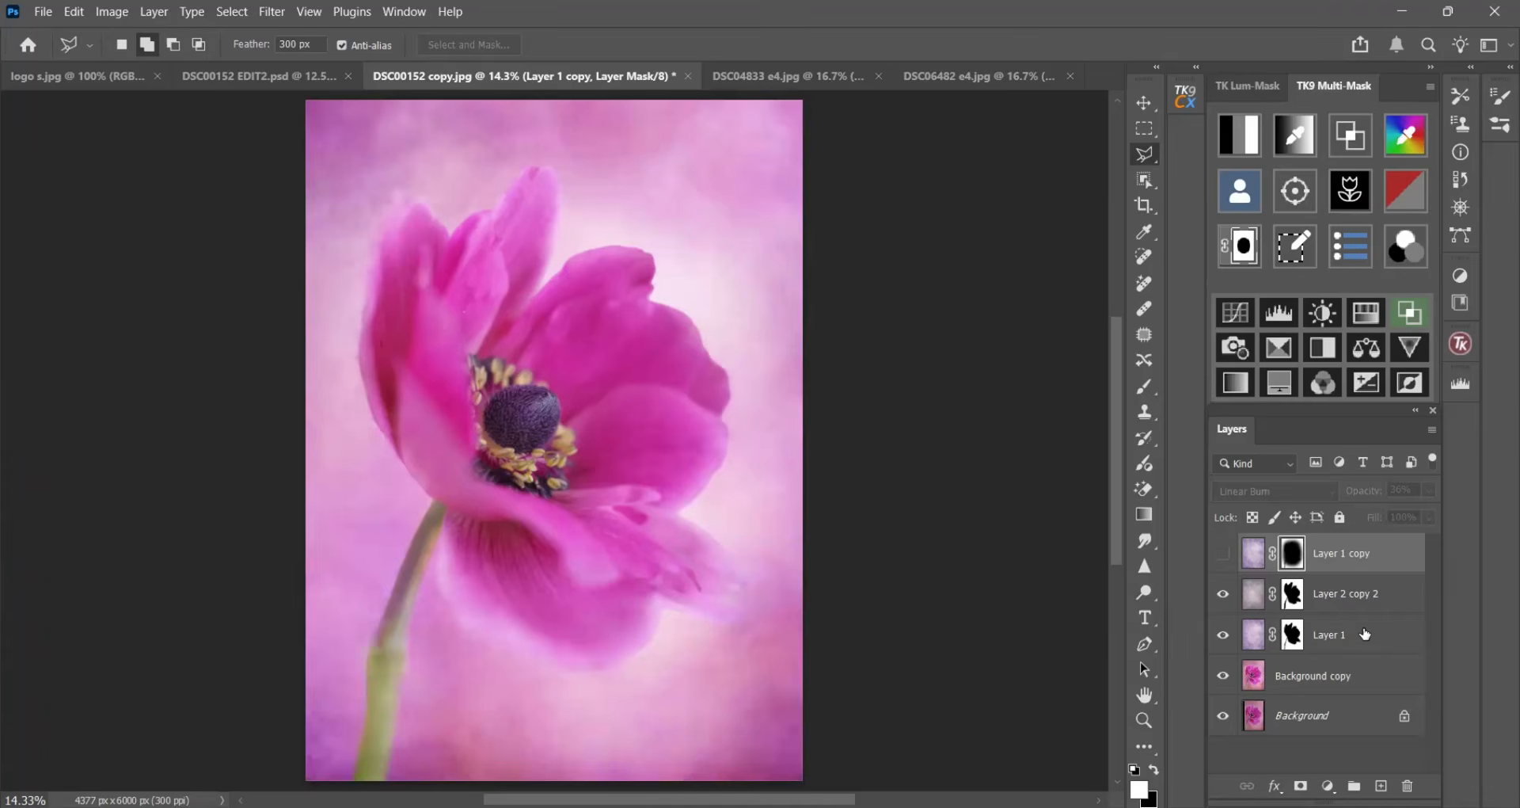
click(1223, 555)
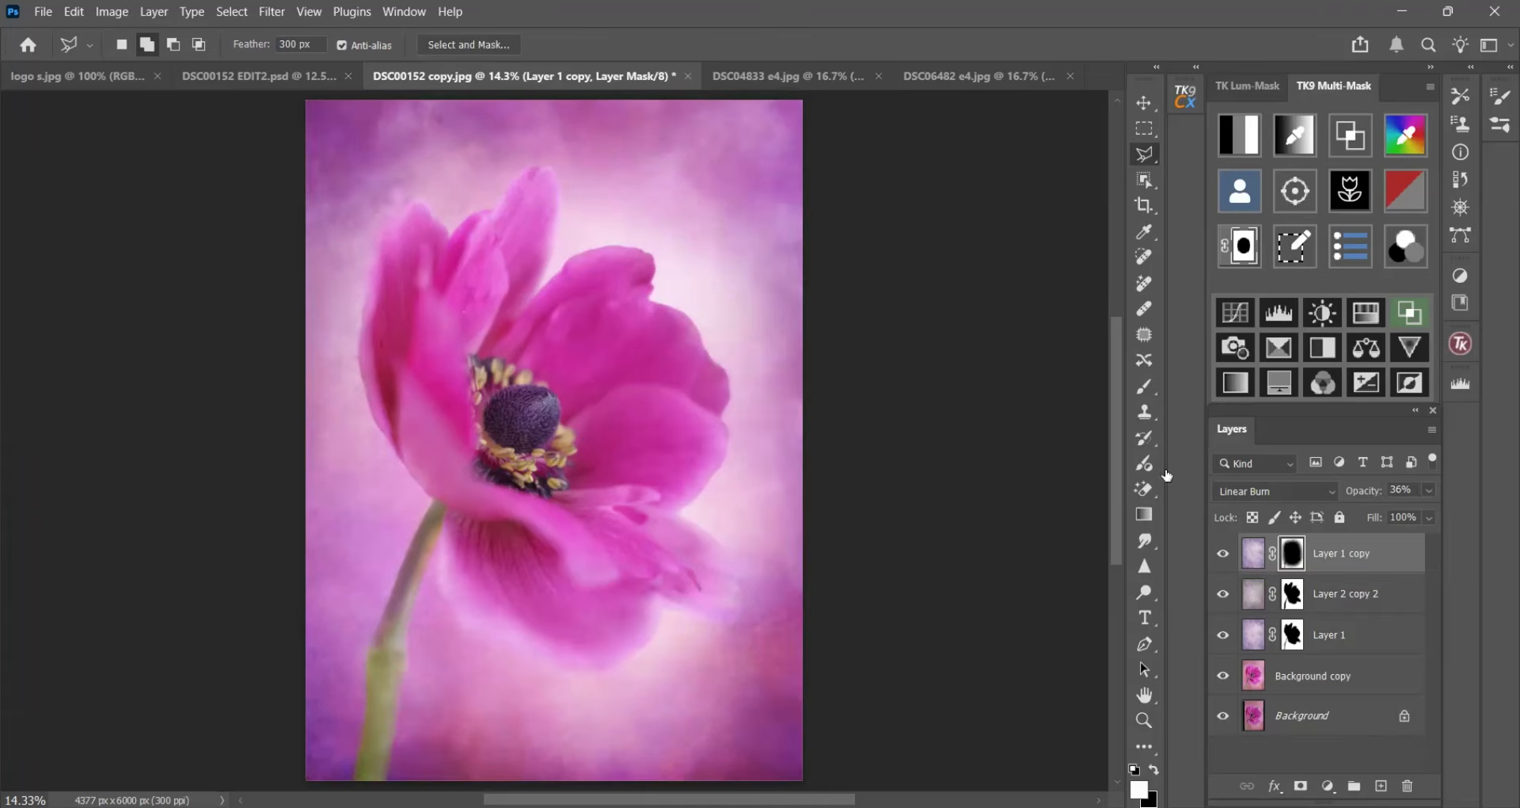
- Reduce Layer 1 copy's opacity to 25% and flatten the image
click(1429, 490)
drag(1359, 509, 1359, 513)
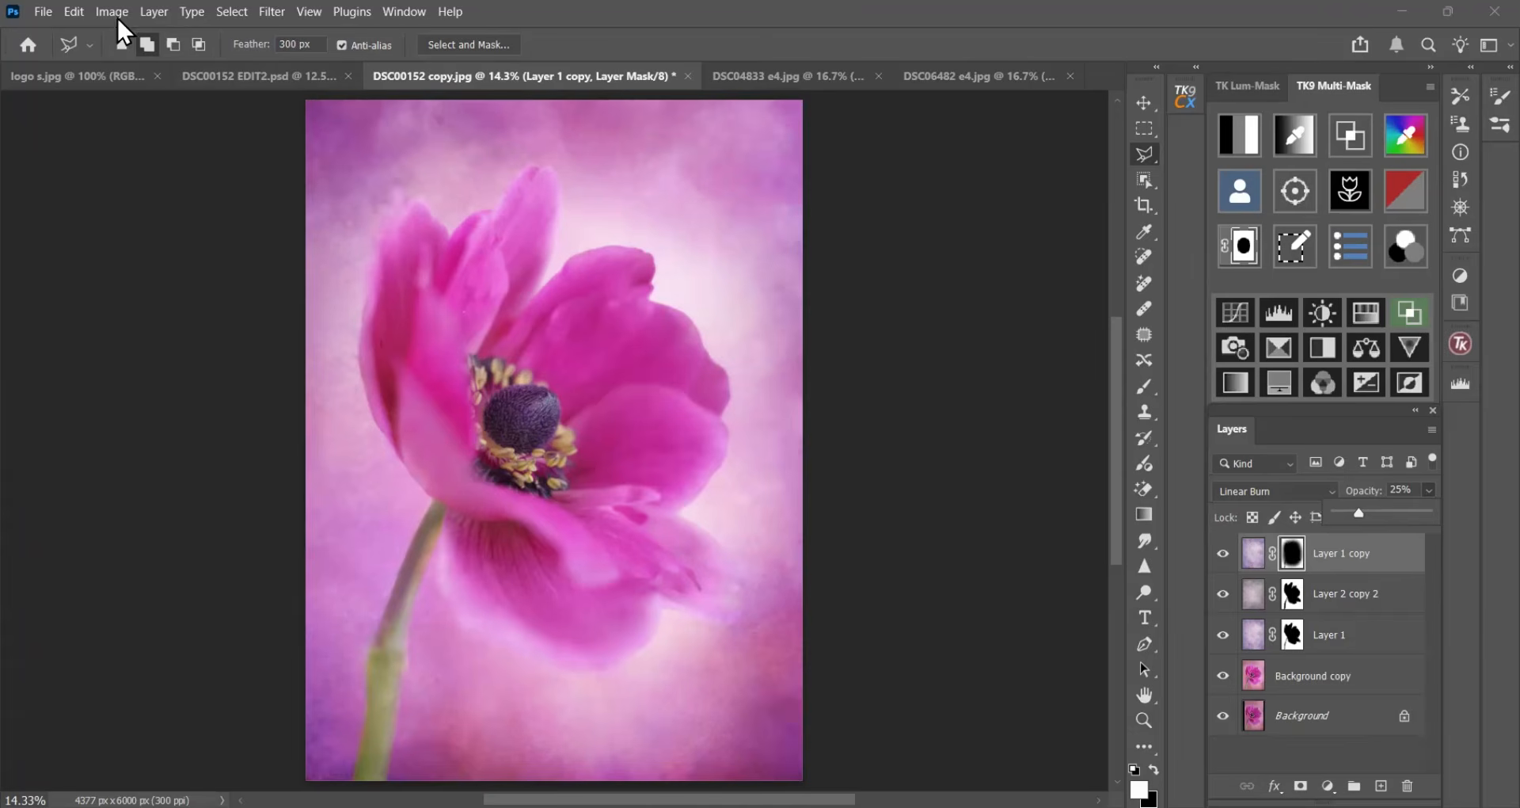
click(154, 12)
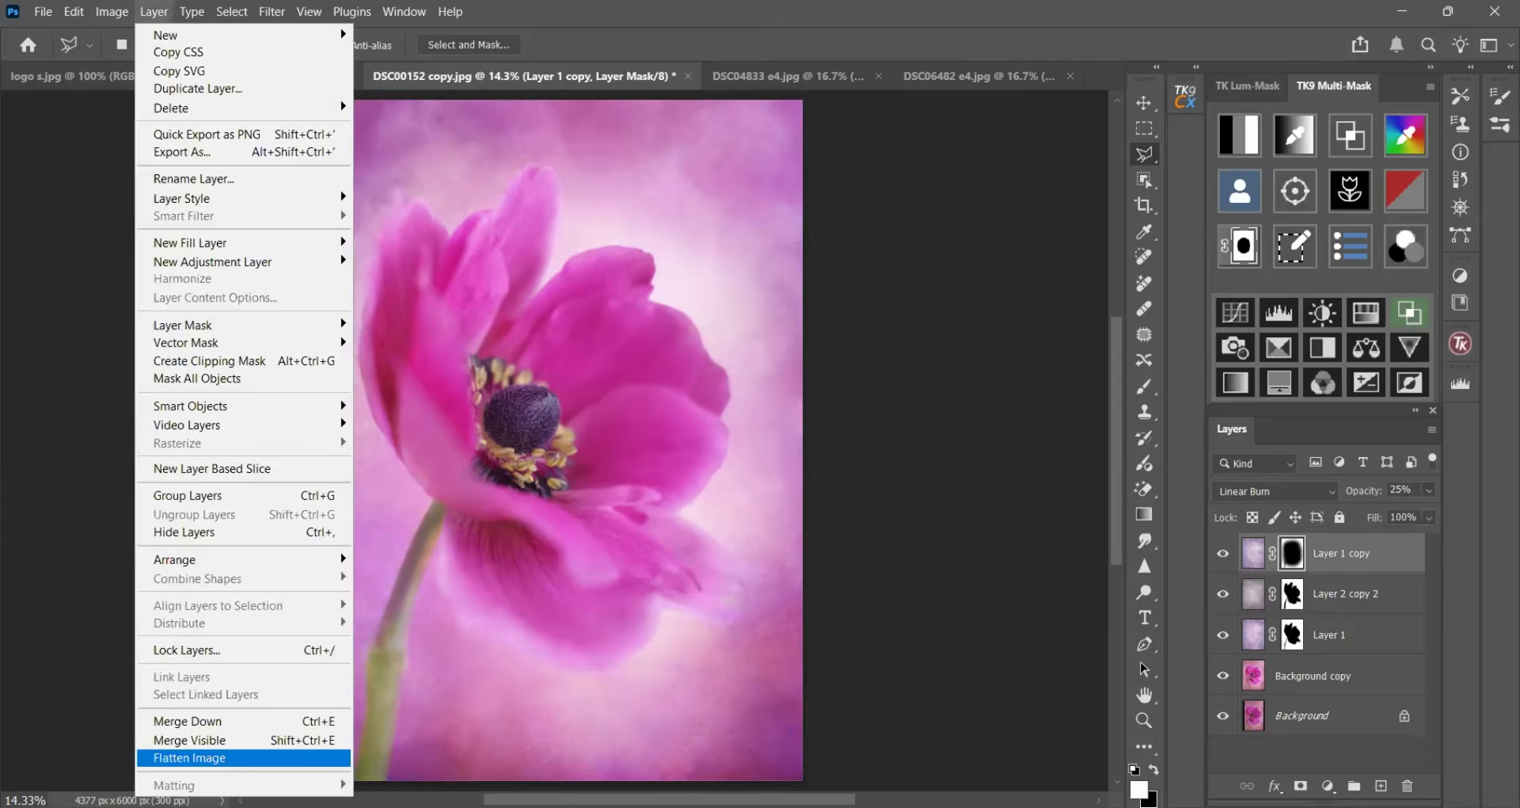
click(202, 758)
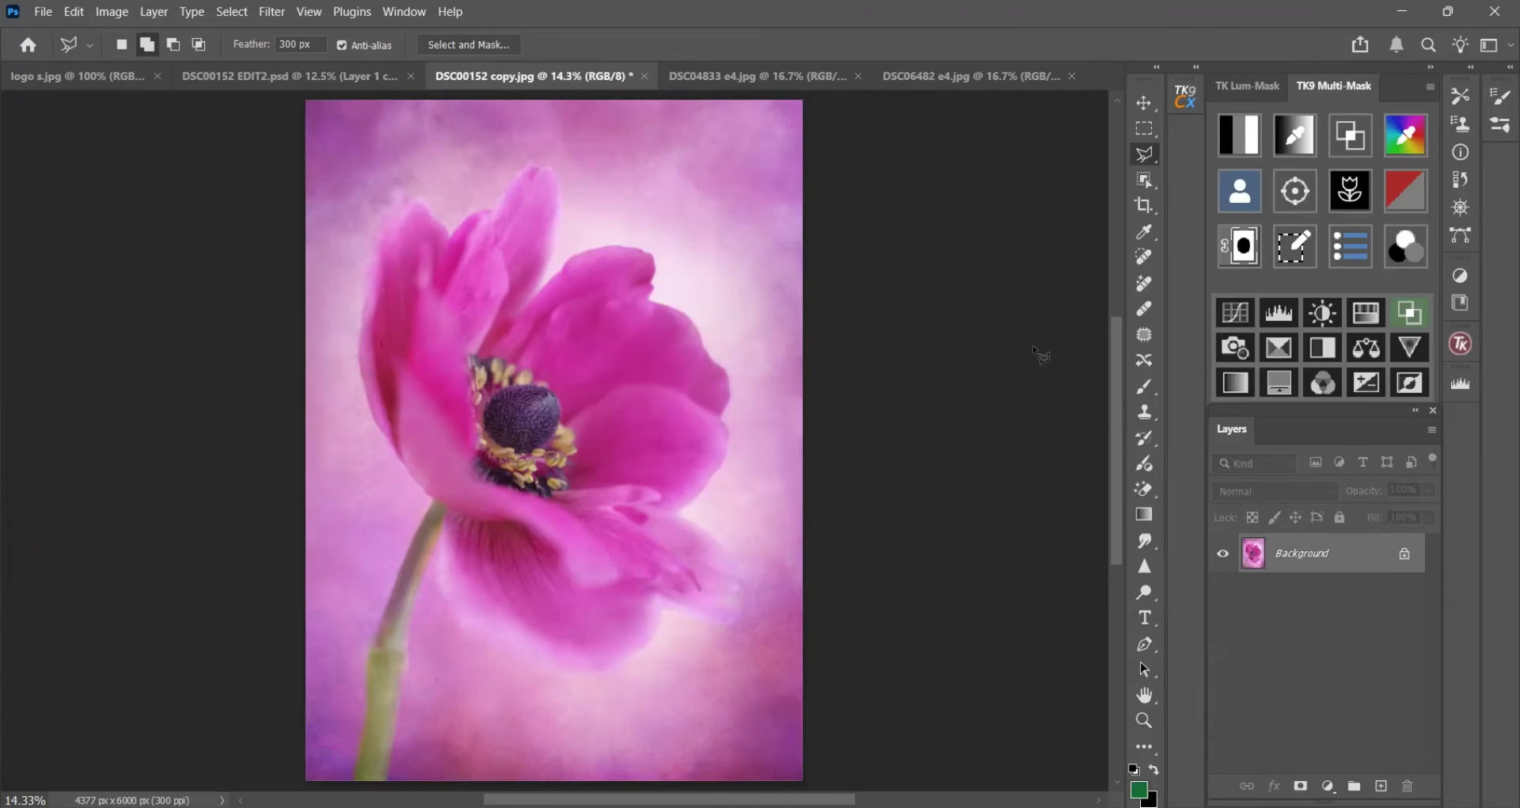
- Check the flattened image's tonal range in the Levels histogram and accept the default RGB levels
click(108, 13)
mouse_move(119, 61)
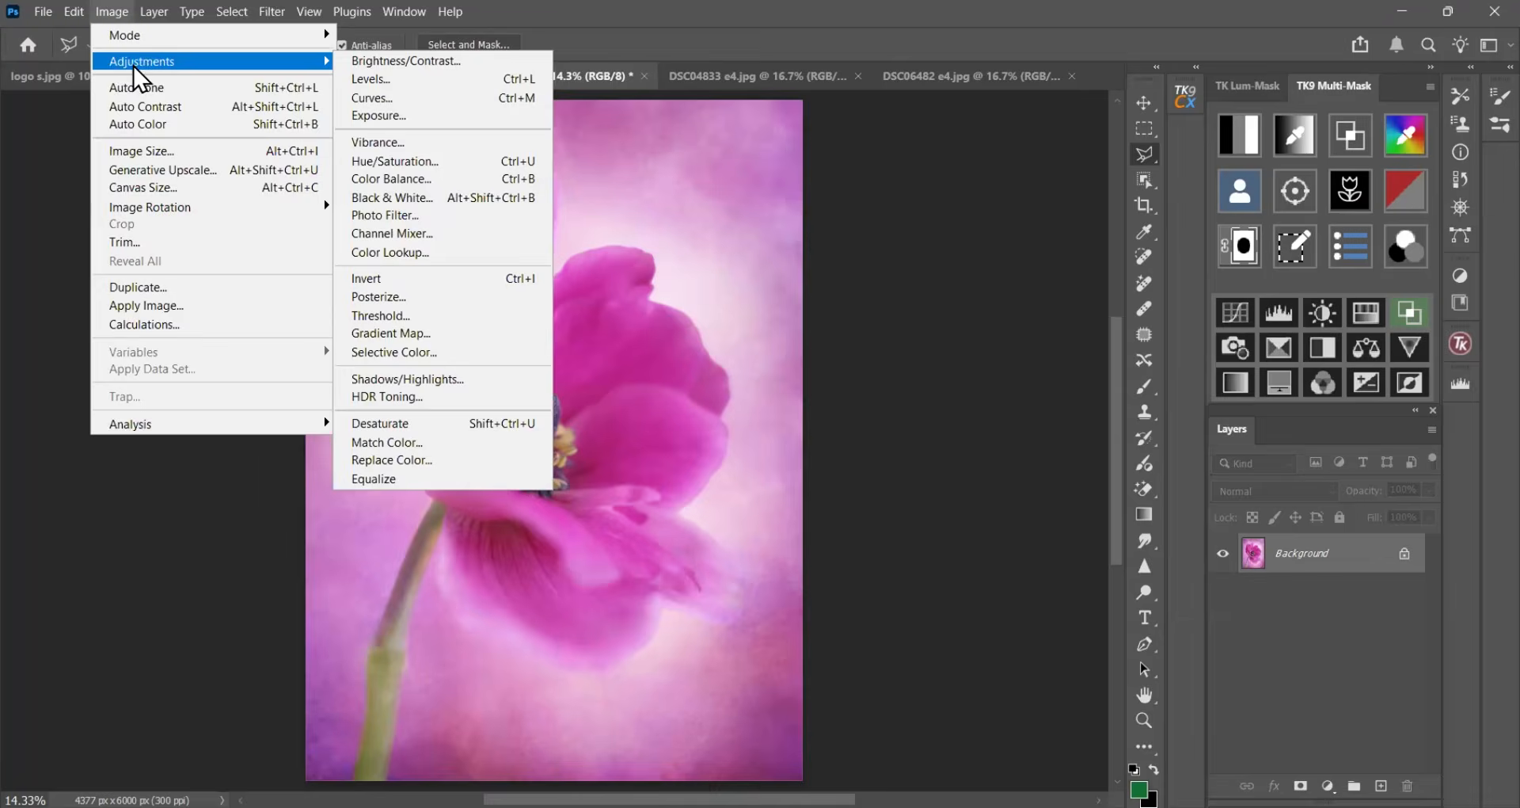
click(371, 80)
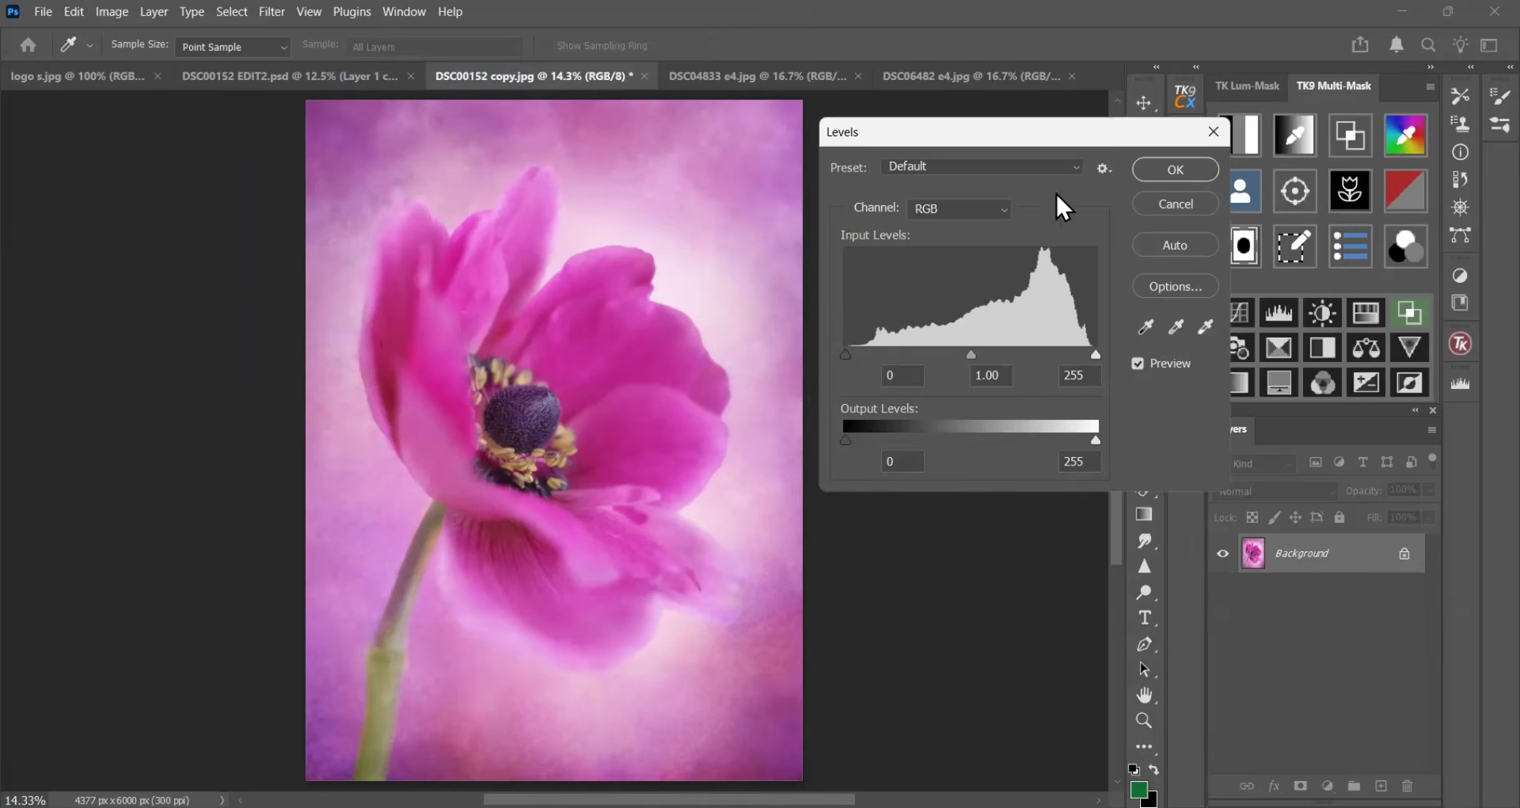
click(1167, 166)
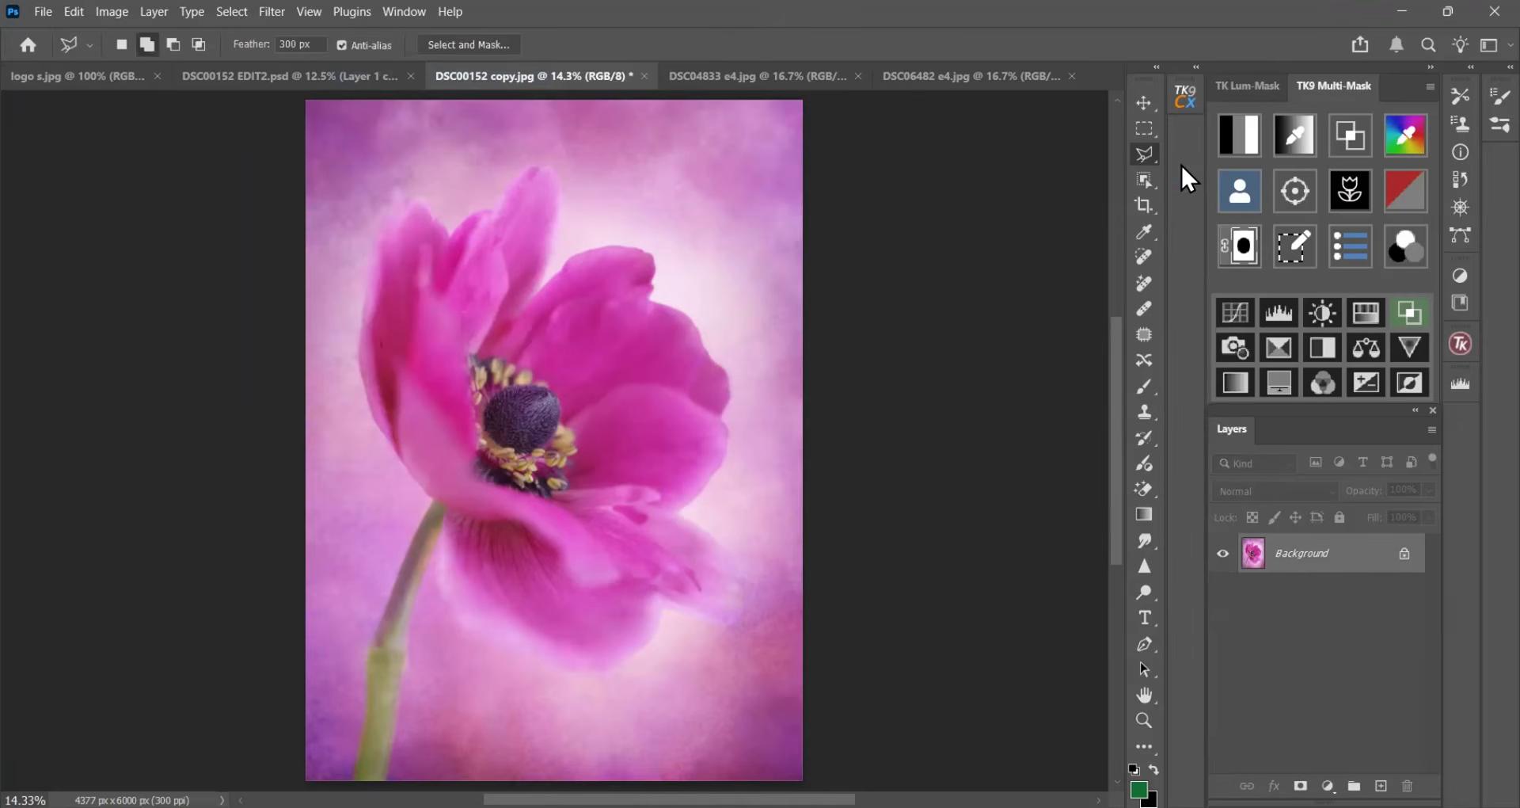